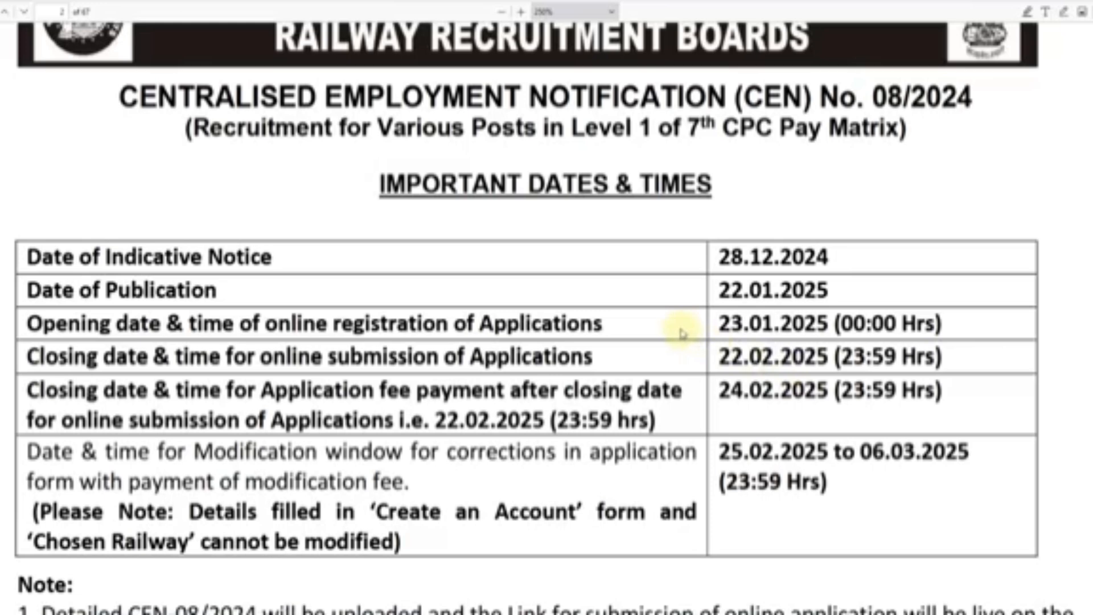
- Scroll up through the CEN 08/2024 notice's important dates table
scroll(682, 333, "up", 2)
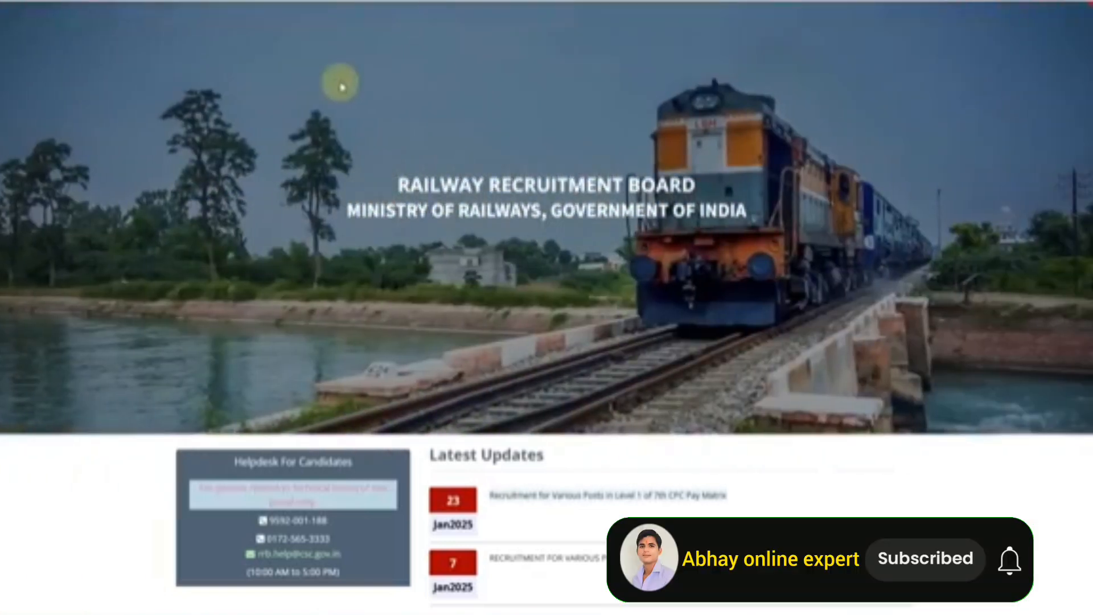
- Open the CEN 08/2024 notice PDF from the homepage's Download Formats menu
scroll(334, 200, "up", 1)
mouse_move(217, 59)
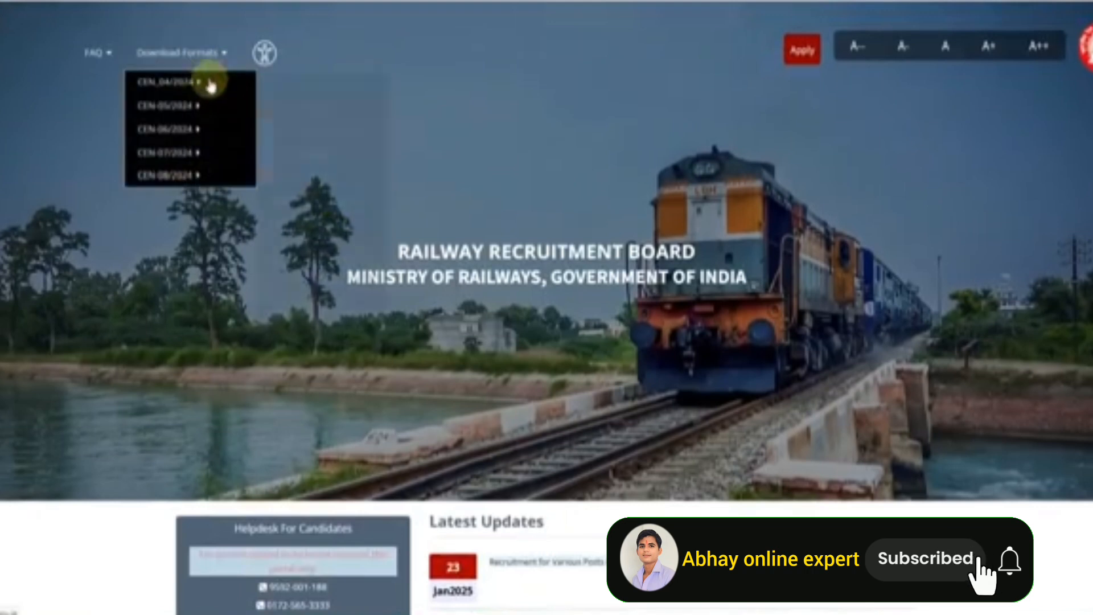
mouse_move(180, 111)
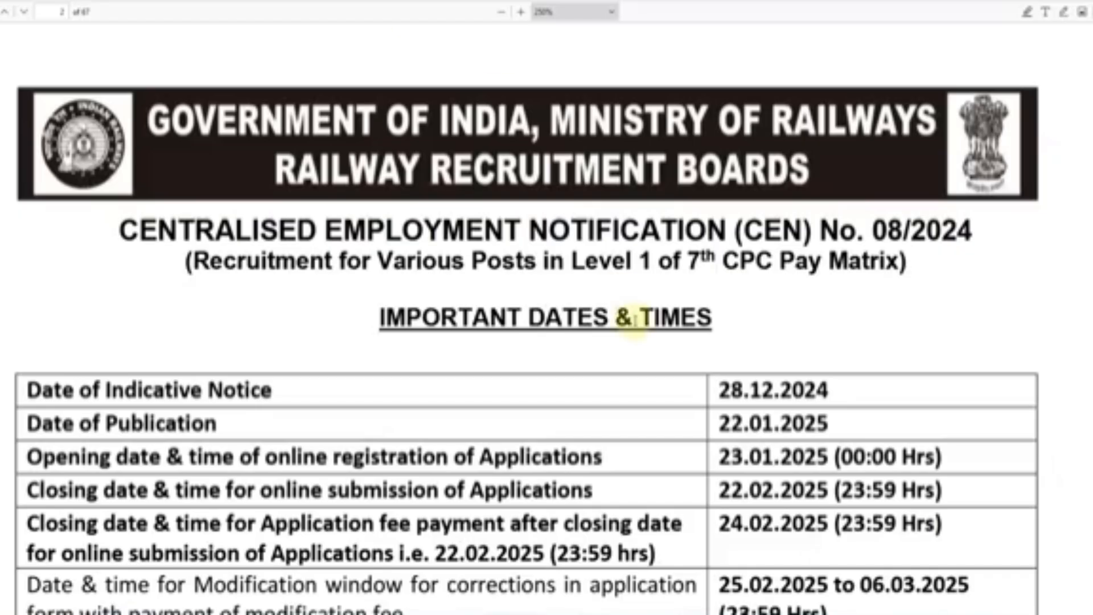
- Scroll down the notice to section 8.6, briefly selecting its closing date
scroll(629, 325, "down", 3)
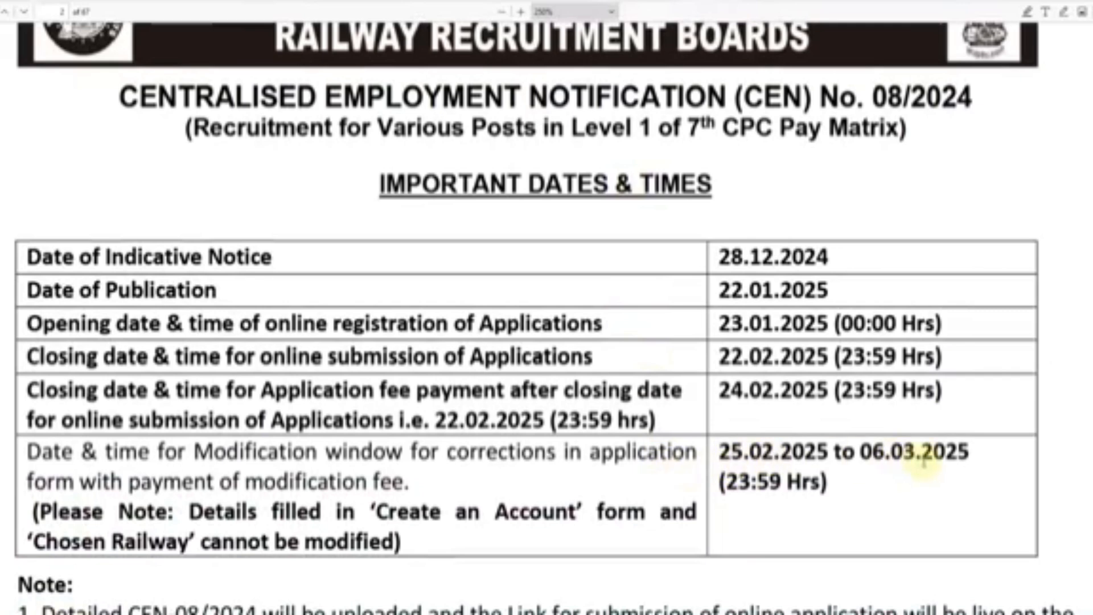
scroll(737, 422, "down", 4)
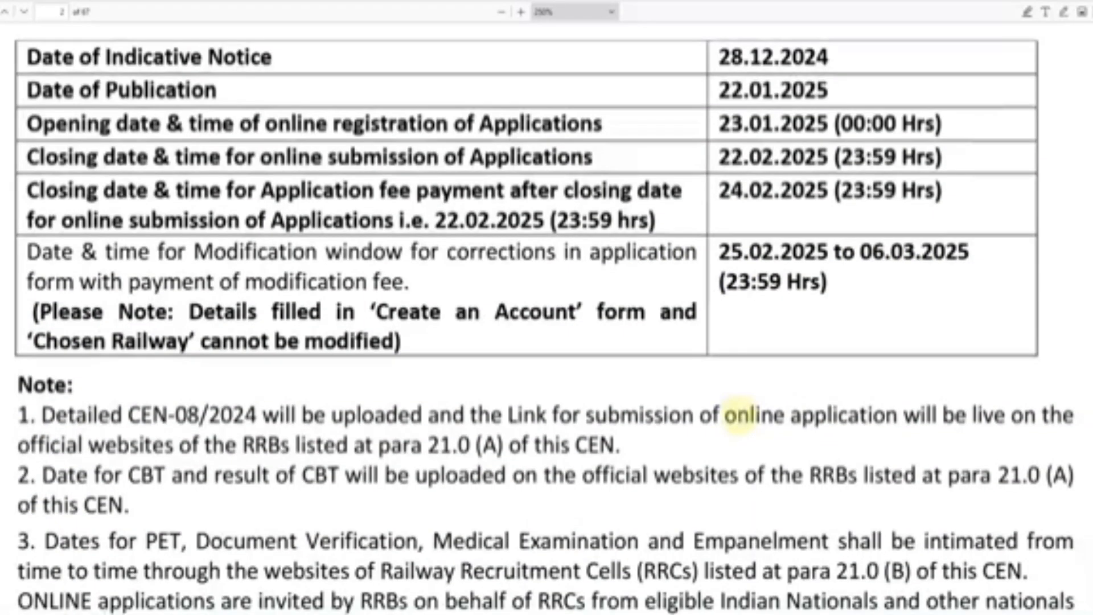
scroll(740, 418, "down", 10)
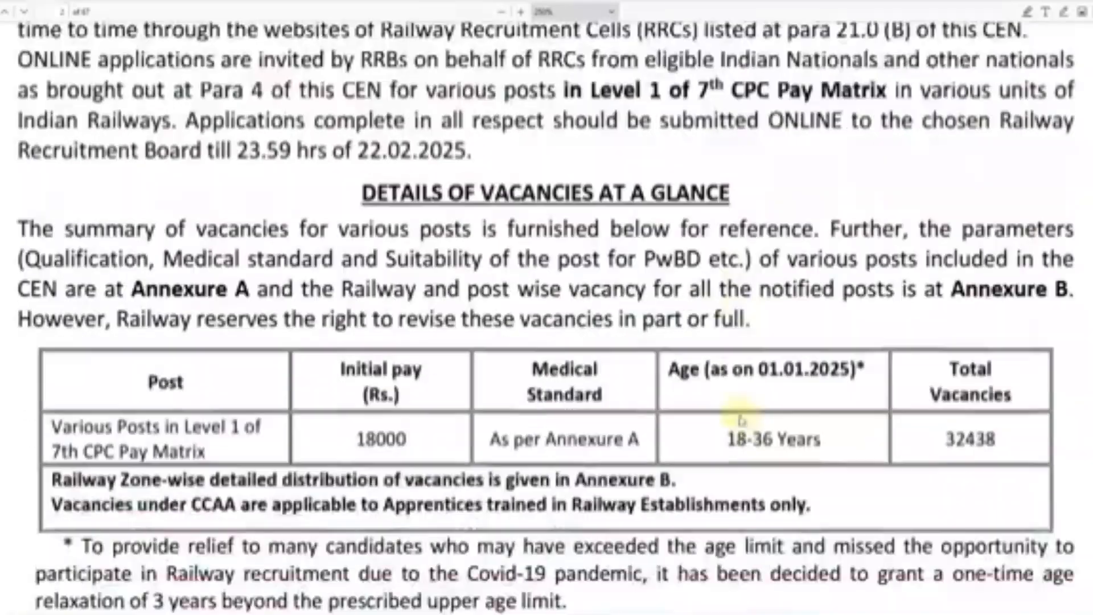
scroll(741, 420, "down", 3)
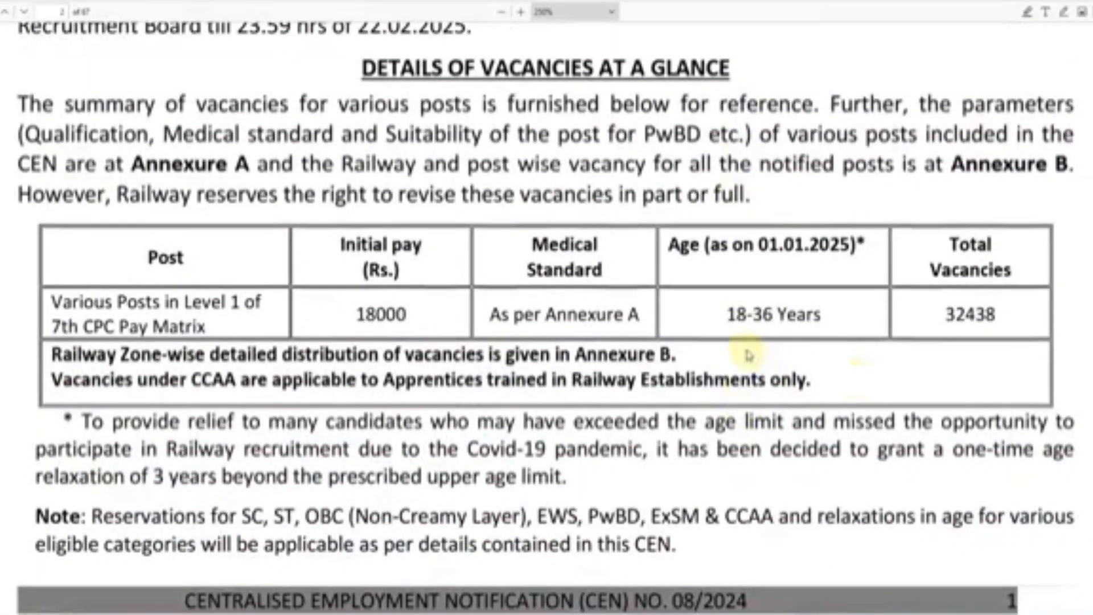
scroll(734, 370, "down", 16)
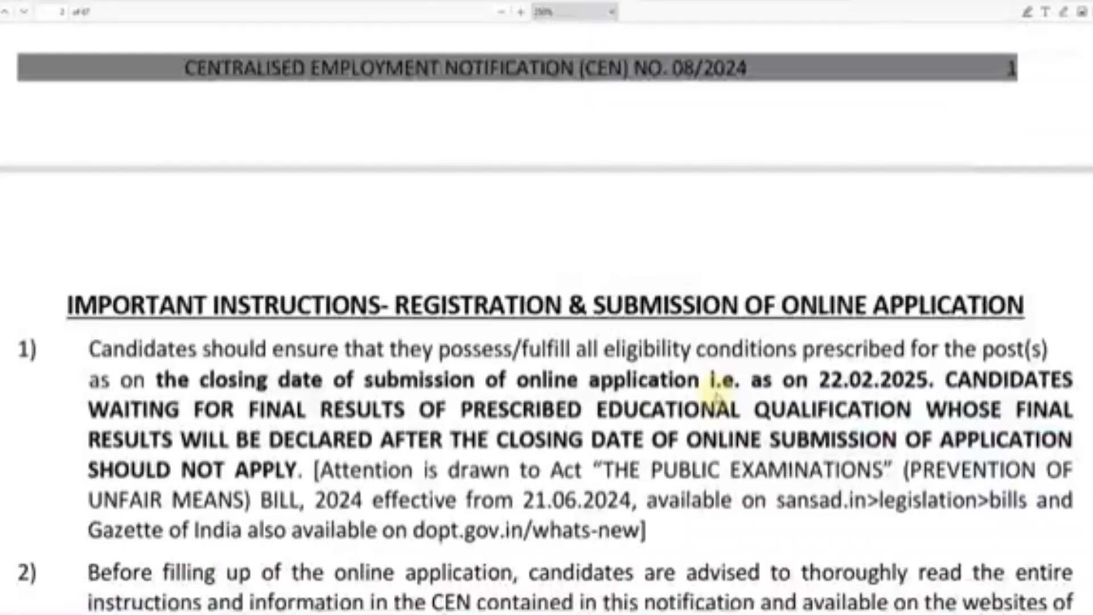
scroll(712, 400, "down", 6)
scroll(715, 392, "down", 7)
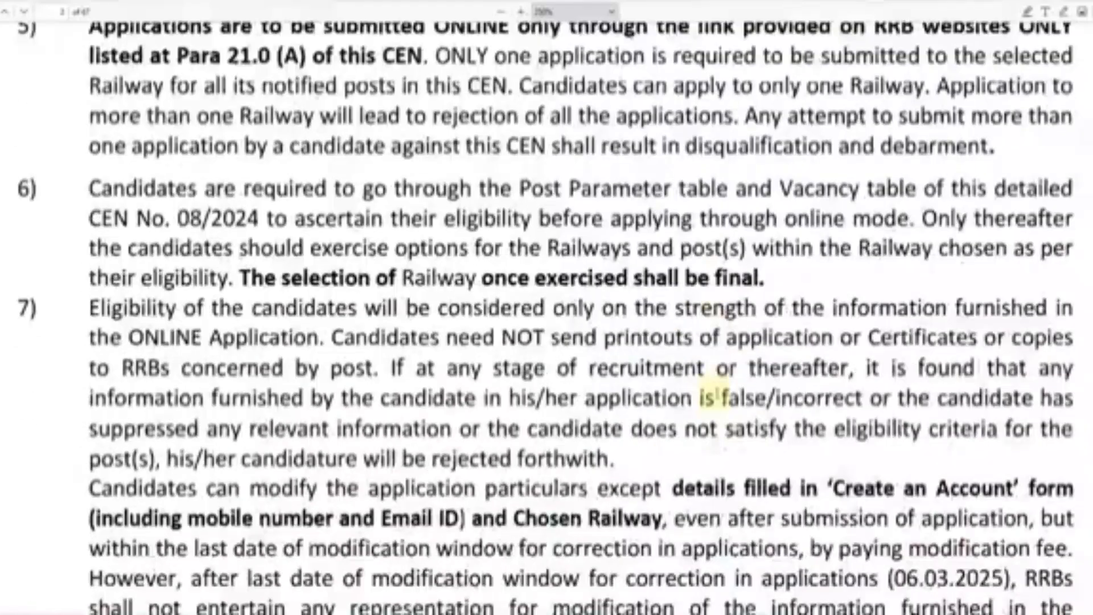
scroll(717, 398, "down", 15)
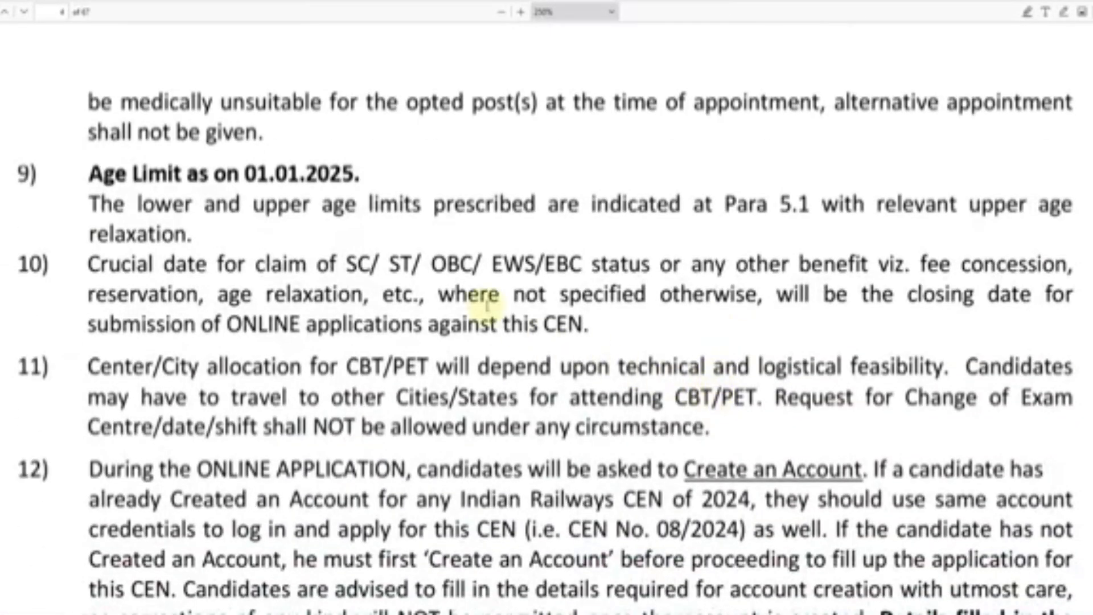
scroll(580, 351, "down", 1)
scroll(579, 352, "down", 9)
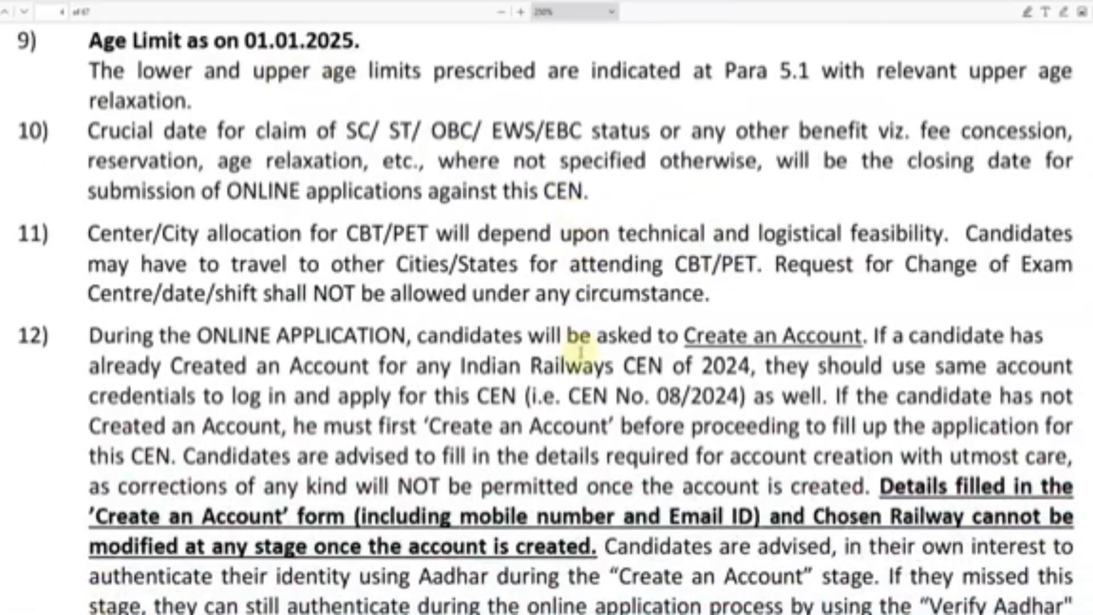
scroll(580, 356, "down", 5)
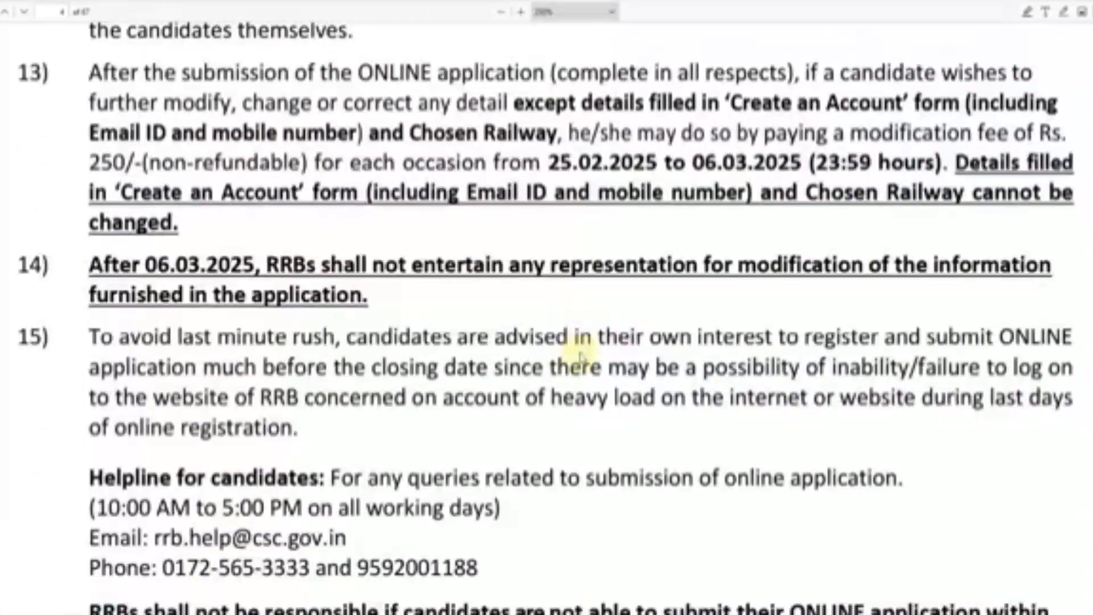
scroll(579, 356, "down", 14)
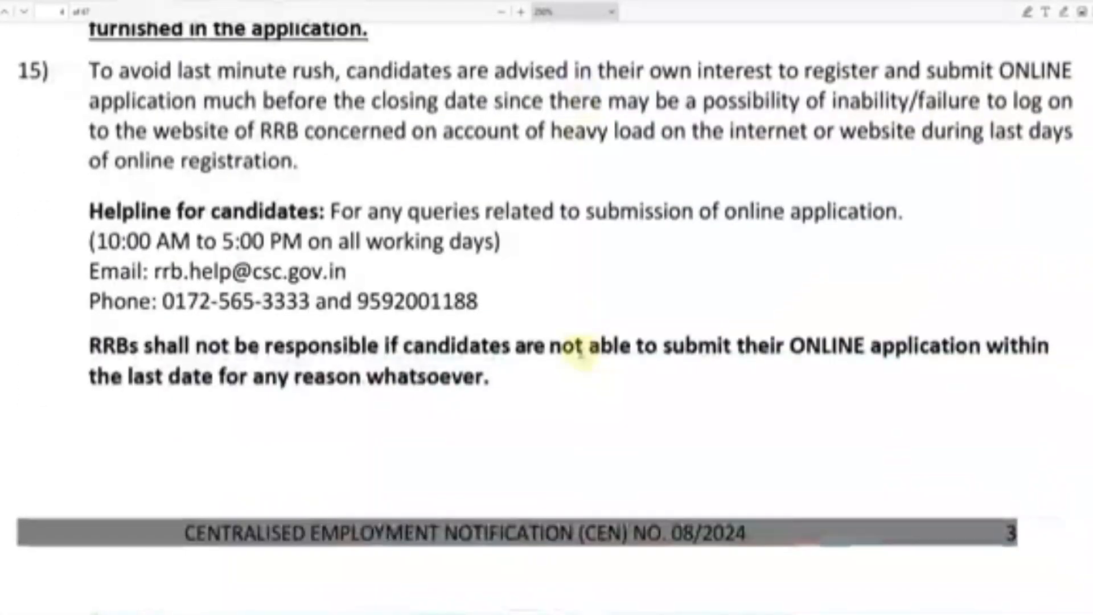
scroll(580, 348, "down", 19)
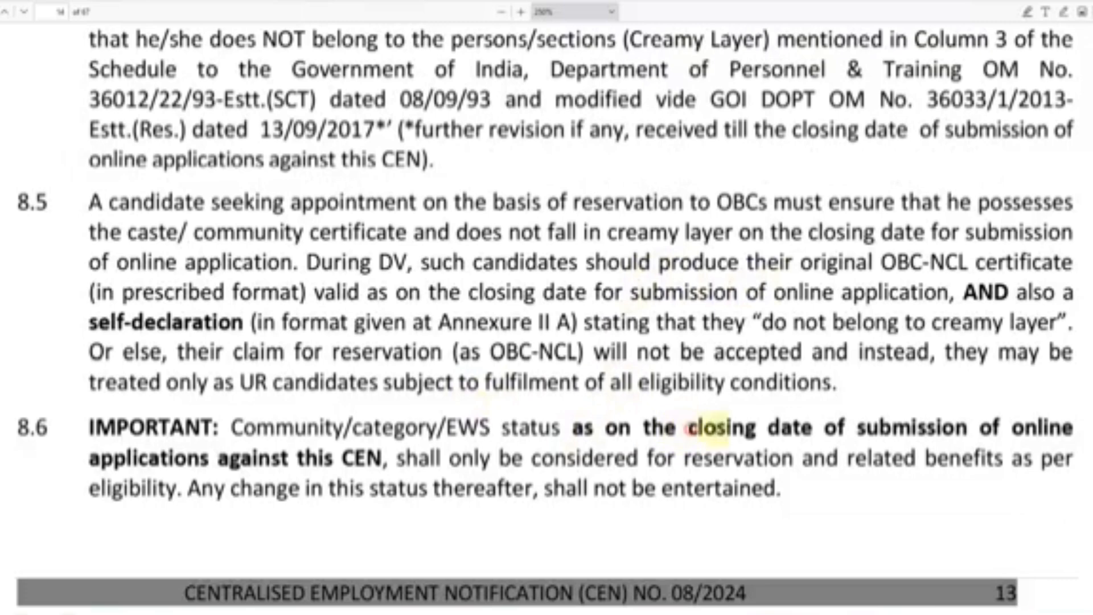
left_click_drag(690, 429, 817, 431)
left_click(818, 431)
- Read on through the EWS rules, highlighting the financial year 2023-24
scroll(631, 410, "down", 4)
scroll(632, 410, "down", 5)
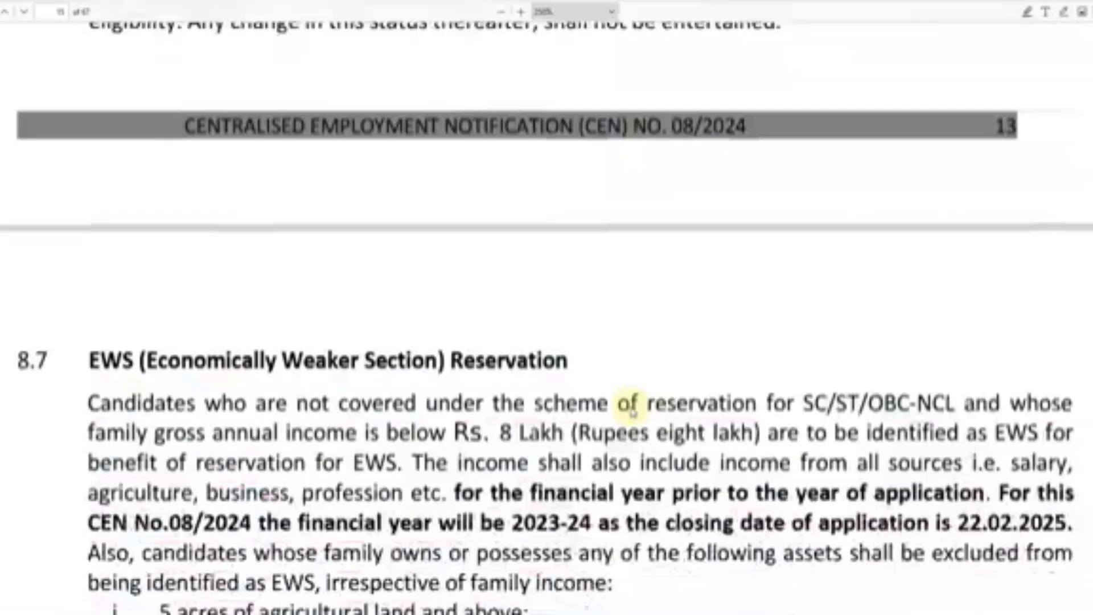
scroll(568, 383, "down", 1)
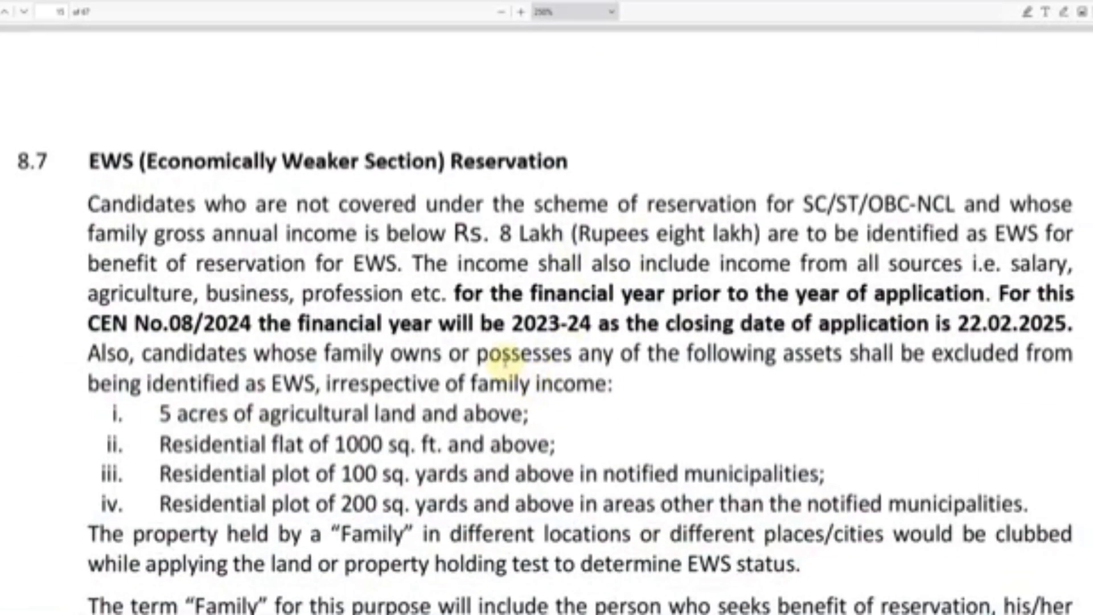
left_click_drag(517, 328, 584, 328)
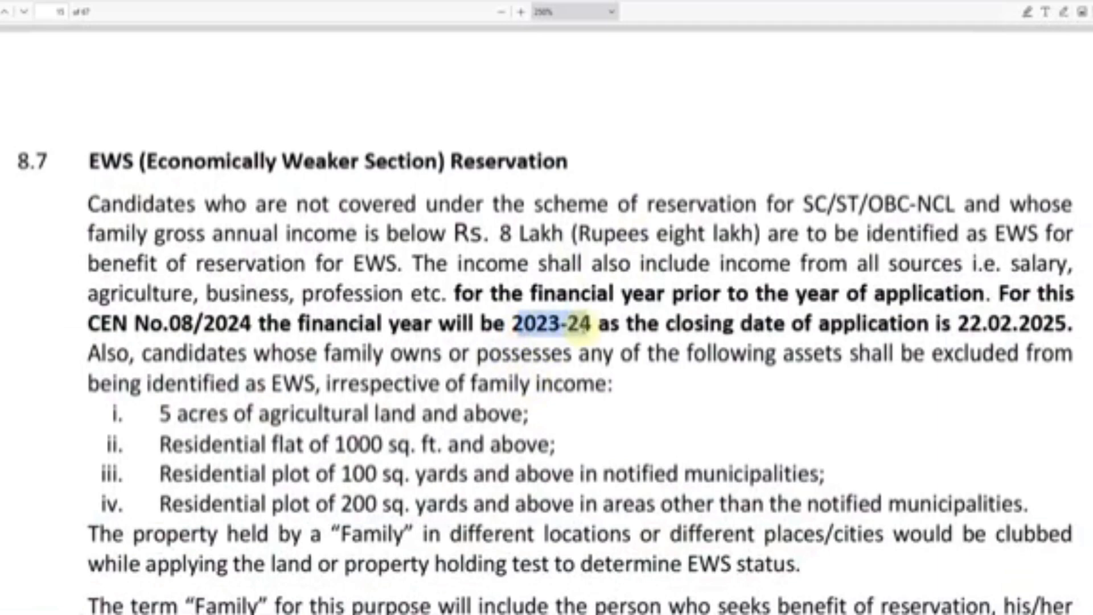
left_click(592, 329)
scroll(582, 353, "down", 10)
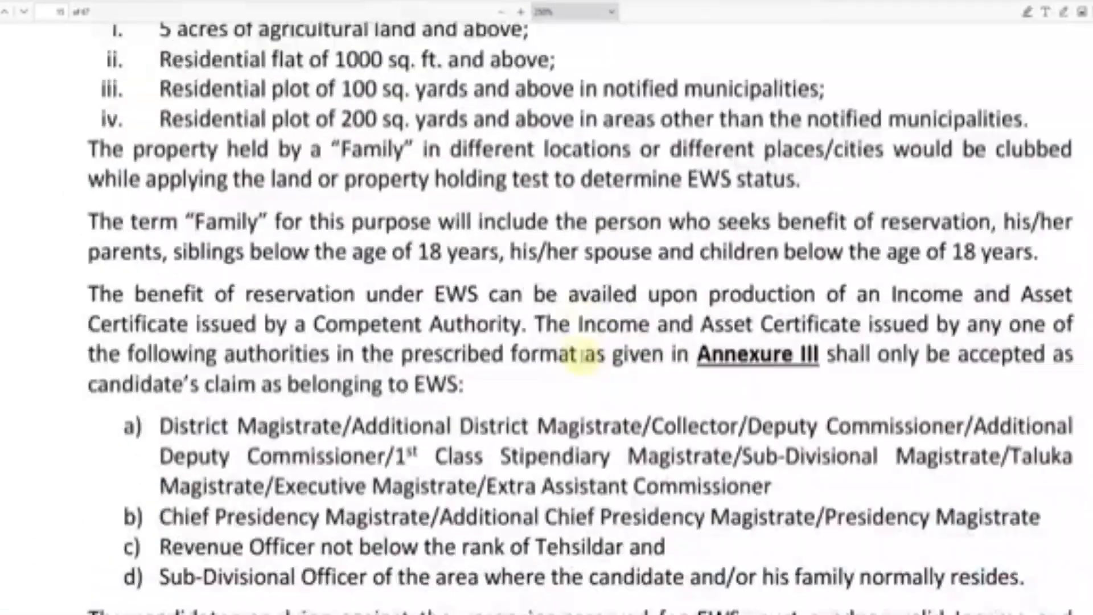
scroll(581, 361, "down", 7)
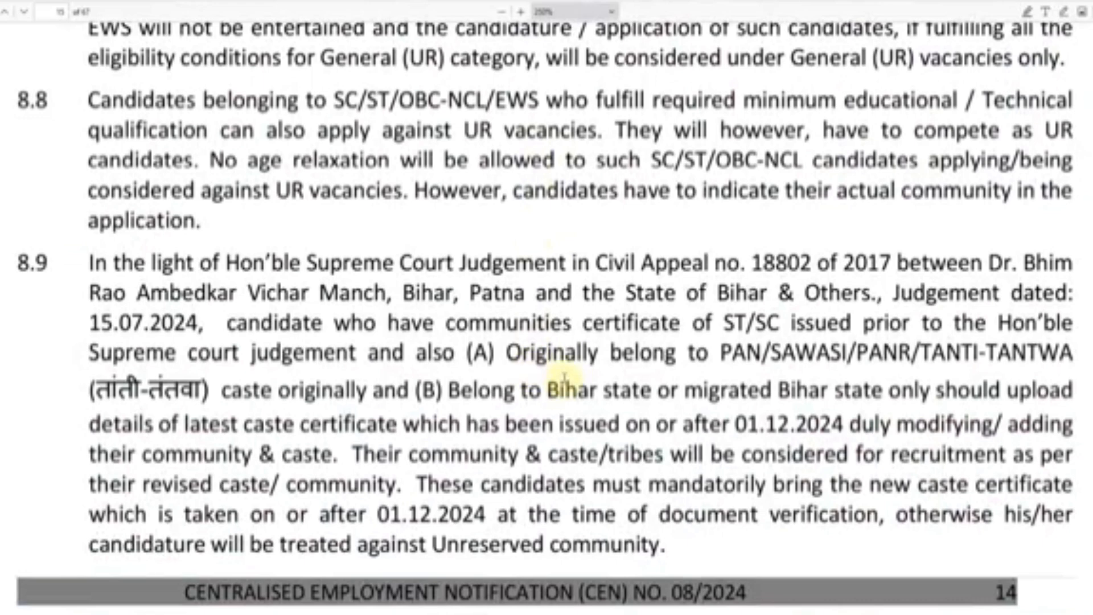
scroll(459, 344, "up", 2)
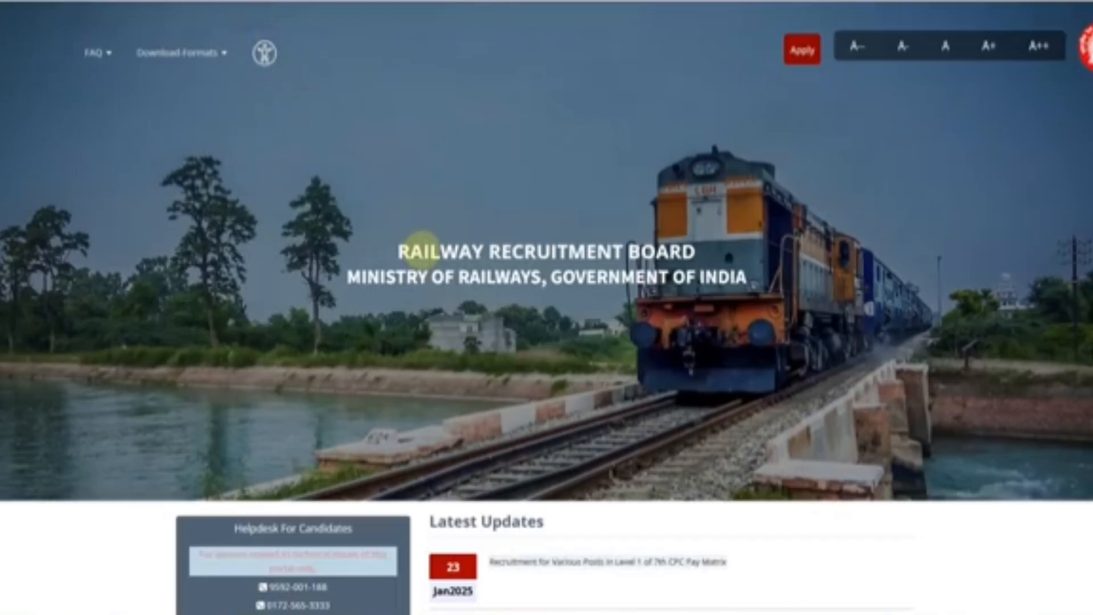
- Zoom the homepage in two steps and go to the existing-account sign-in page
key("ctrl+plus")
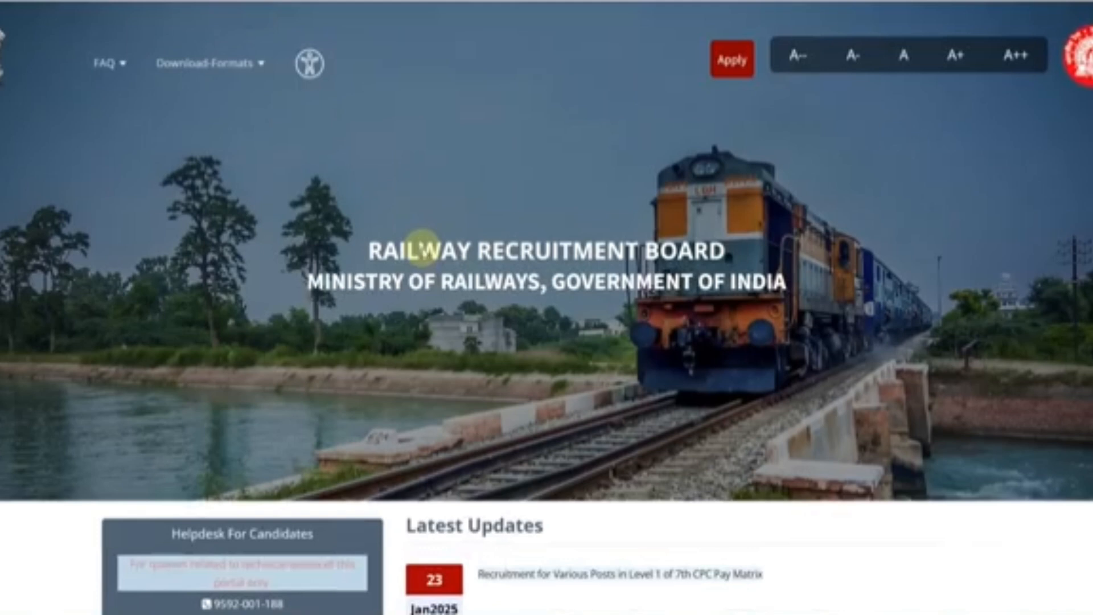
key("ctrl+plus")
left_click(696, 65)
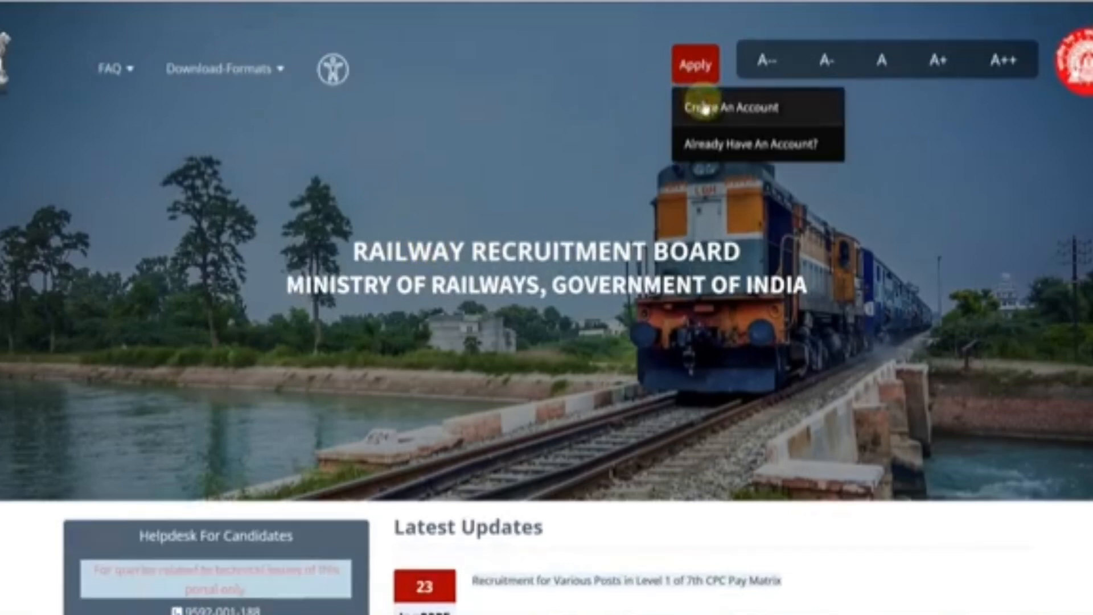
left_click(728, 147)
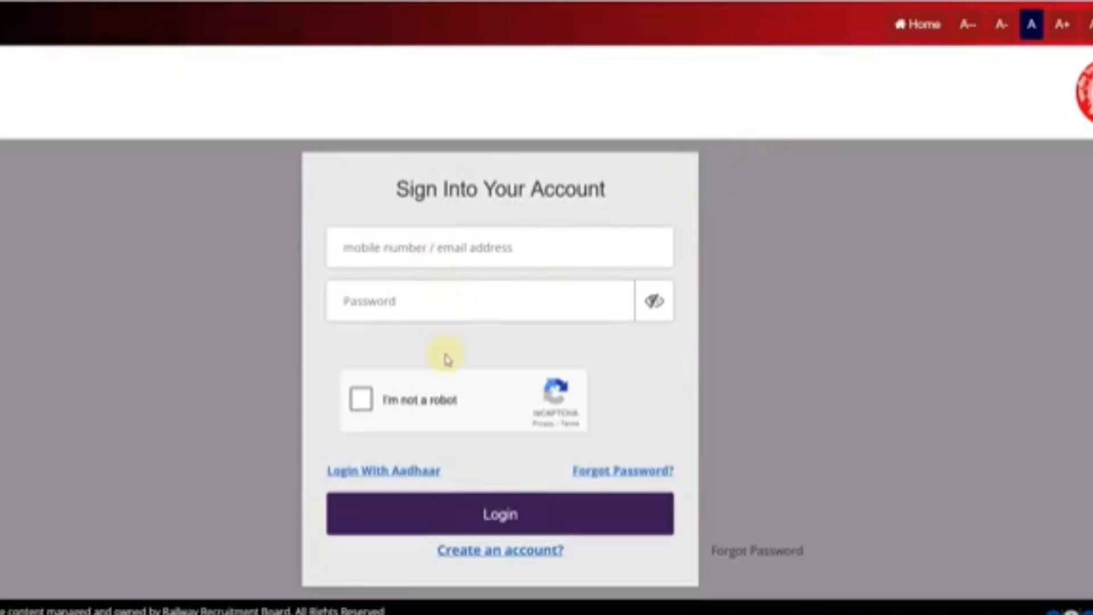
- Look at Forgot Password, cancel back, try Login With Aadhaar, then reopen the Apply choices
left_click(587, 473)
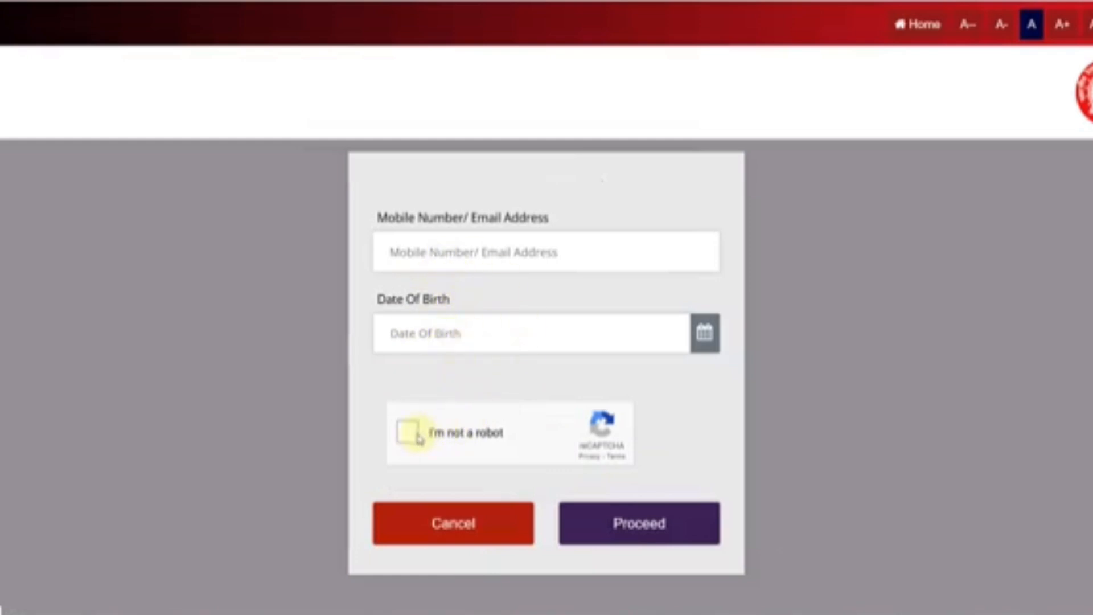
left_click(480, 525)
left_click(386, 478)
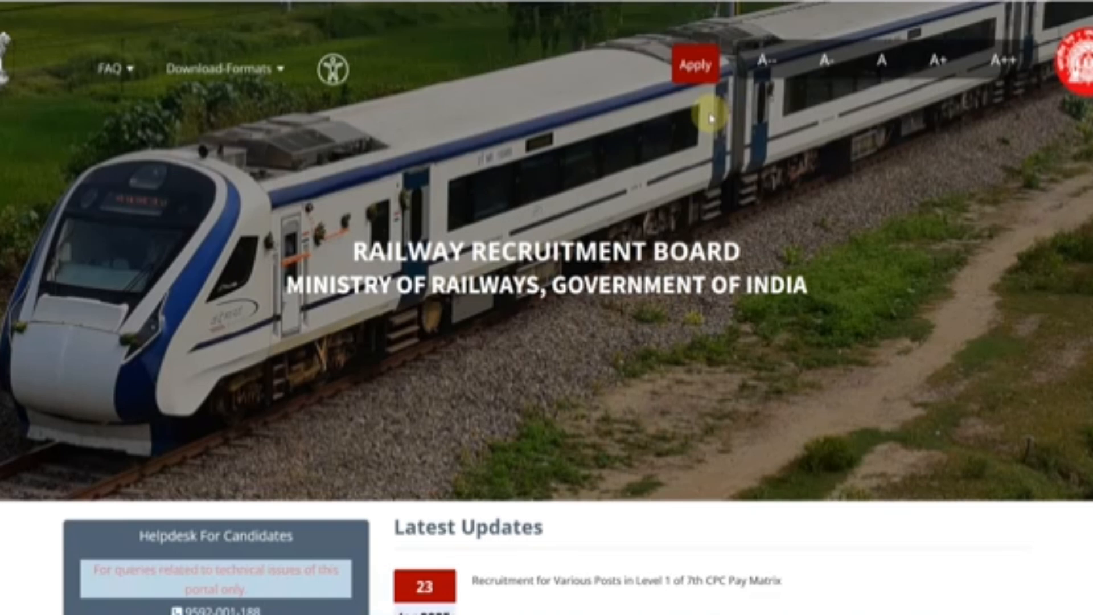
left_click(693, 83)
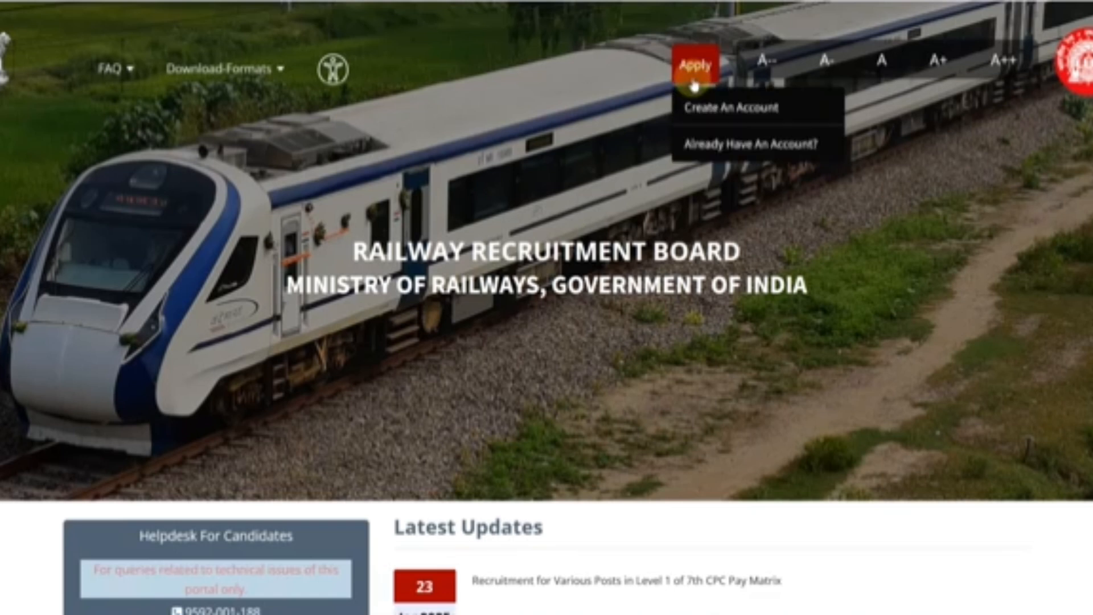
- Start a new registration, dismiss the already-registered notice, and set nationality to India
left_click(713, 112)
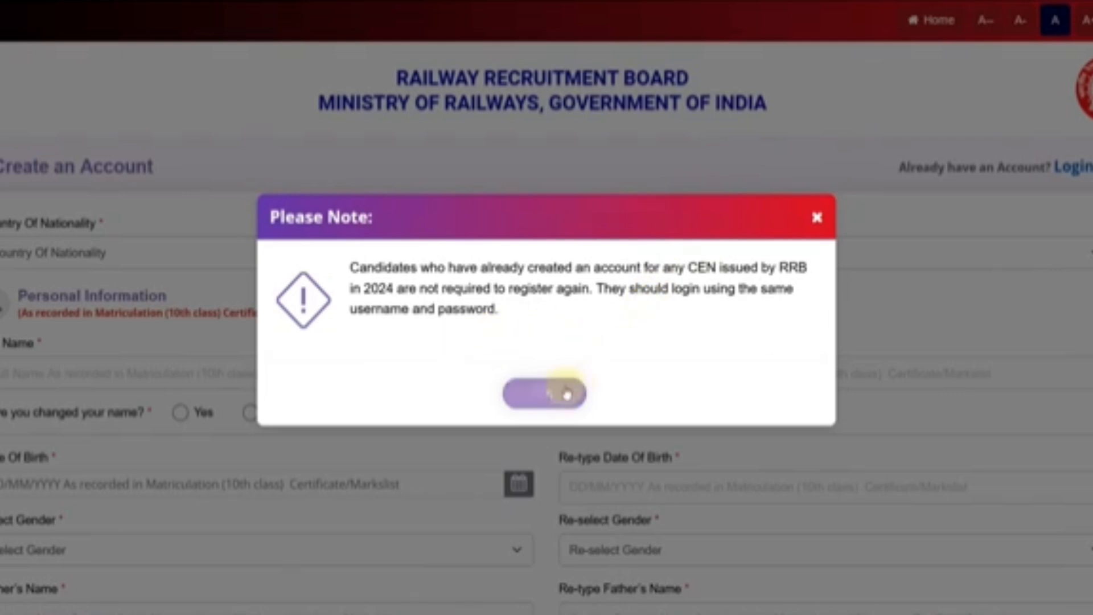
left_click(561, 391)
left_click(124, 264)
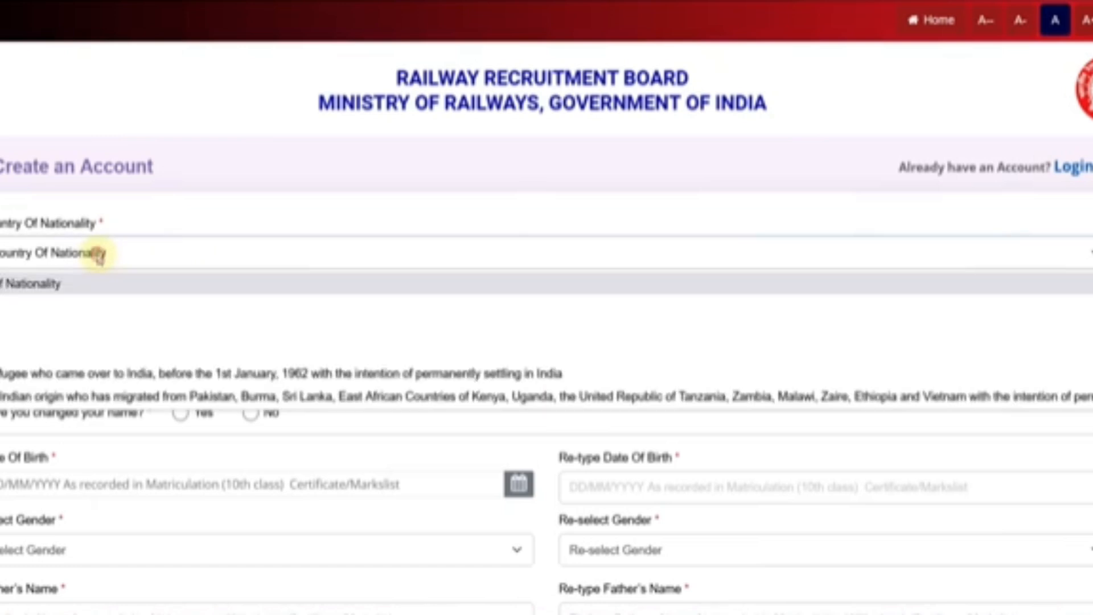
left_click(68, 302)
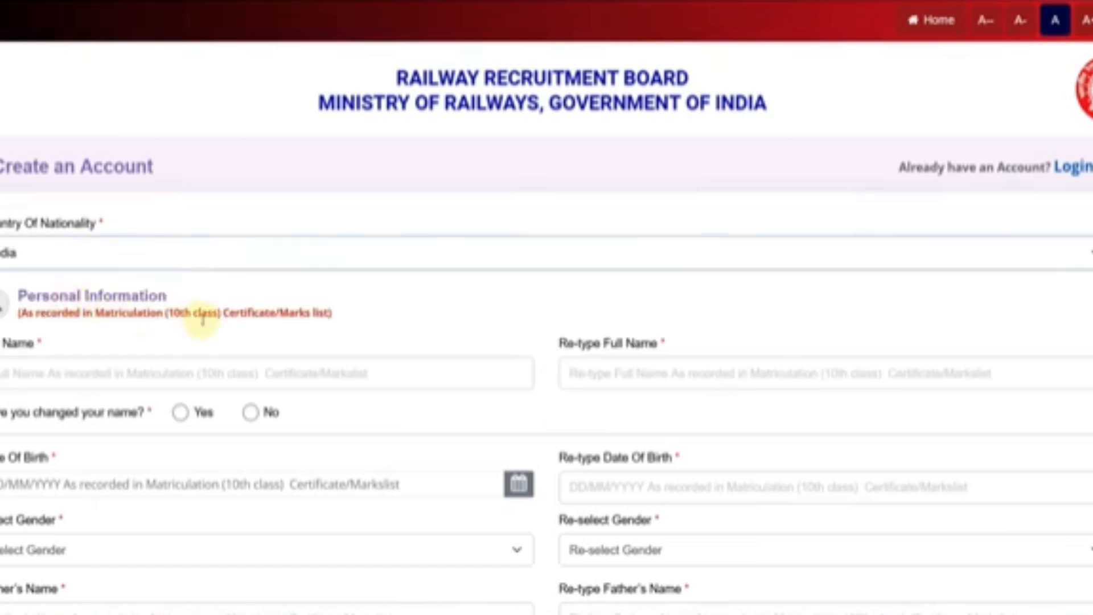
scroll(203, 322, "down", 2)
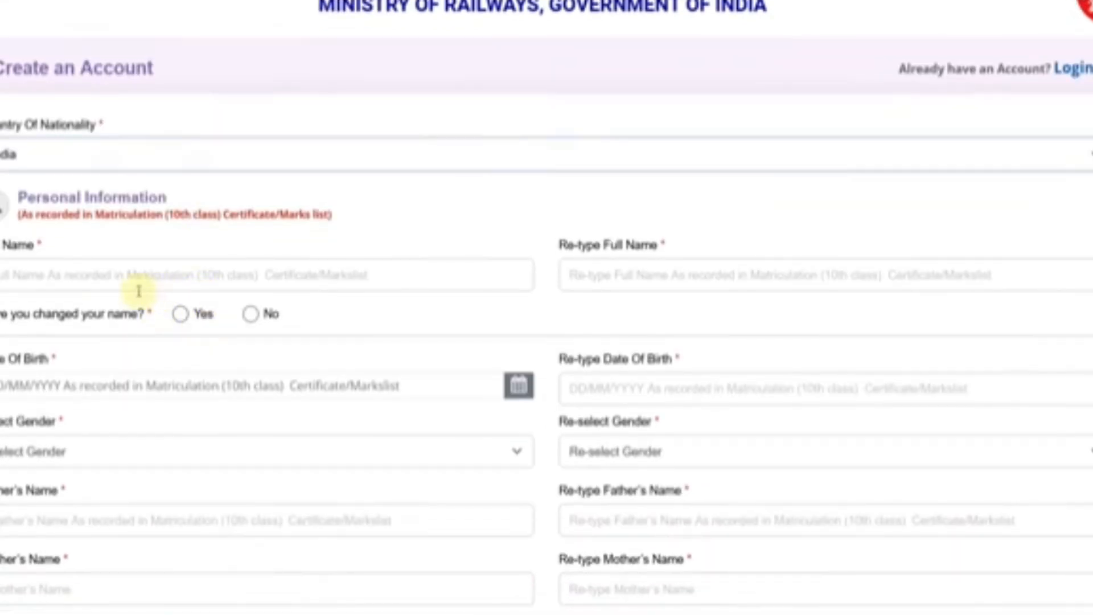
- Enter and re-type the candidate's full name, answer Yes to name change, and accept the notice
left_click(77, 279)
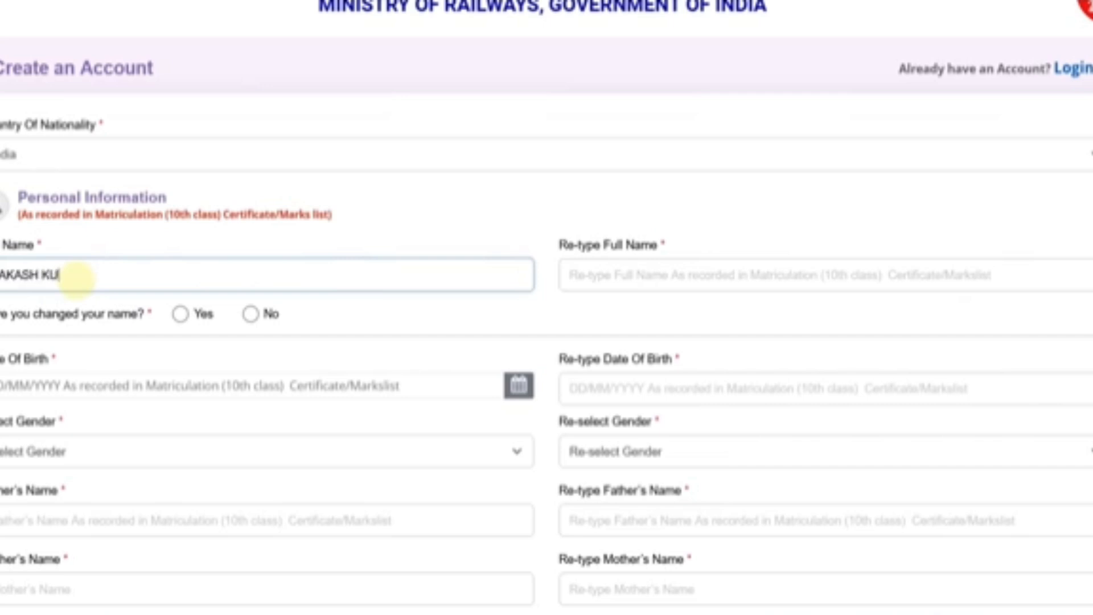
key("Tab")
type("A")
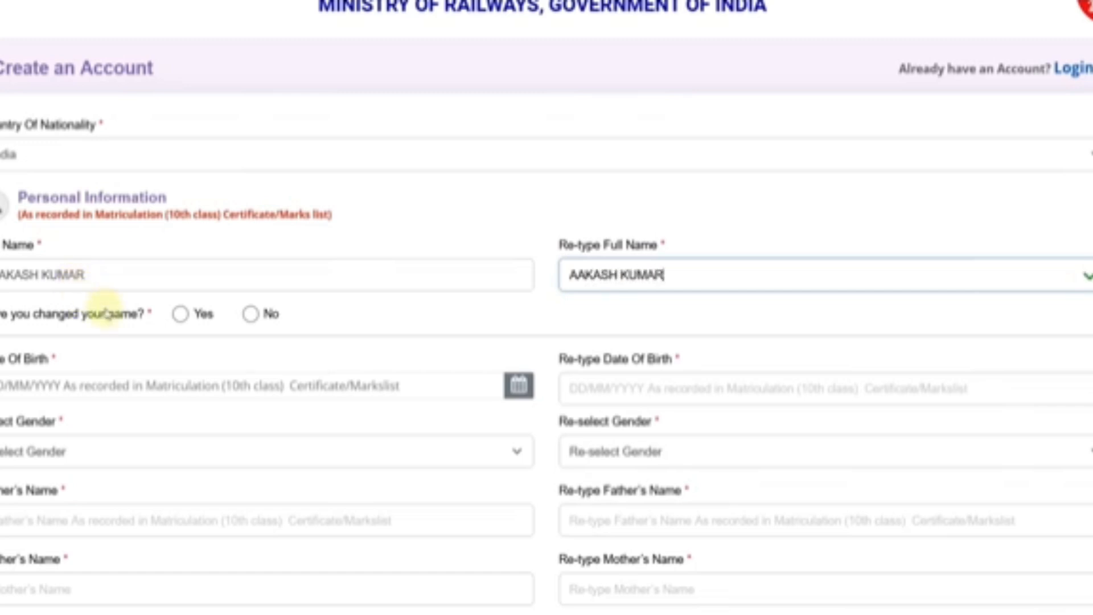
left_click(181, 315)
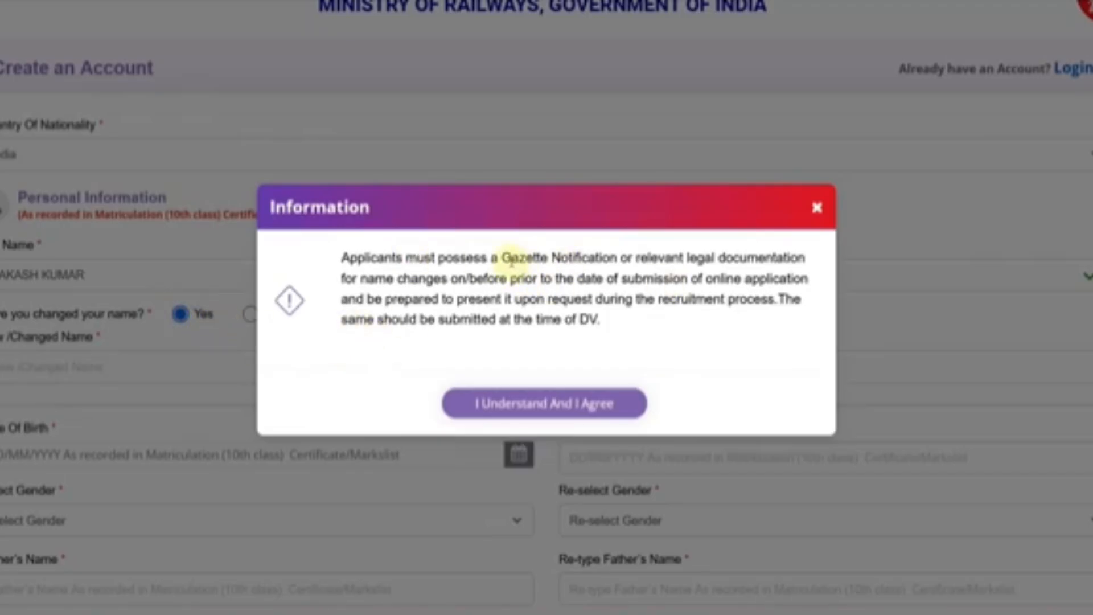
left_click_drag(511, 257, 746, 259)
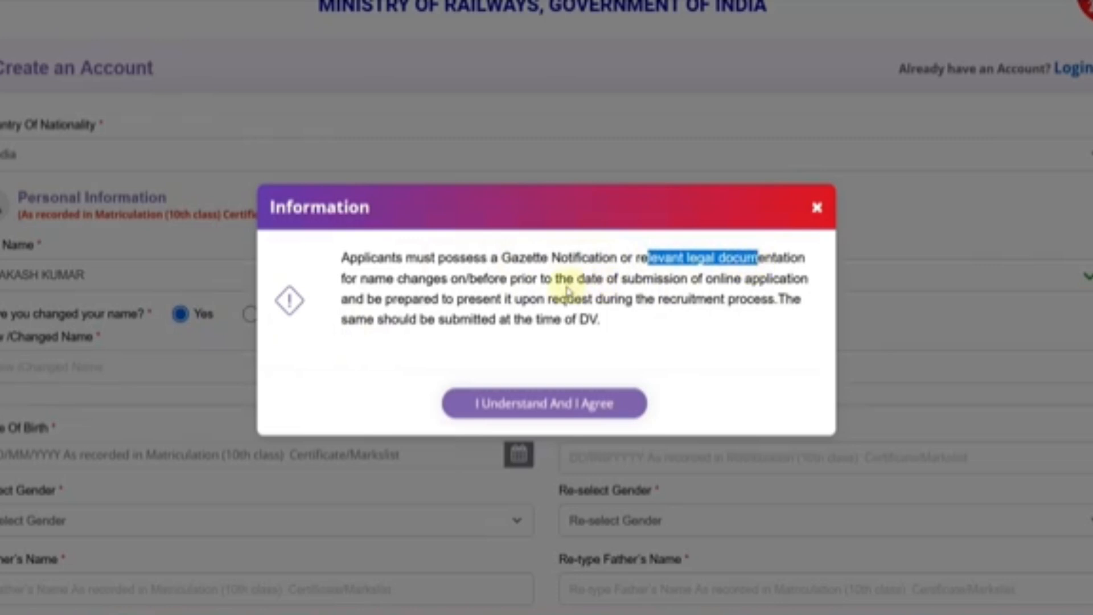
left_click(564, 279)
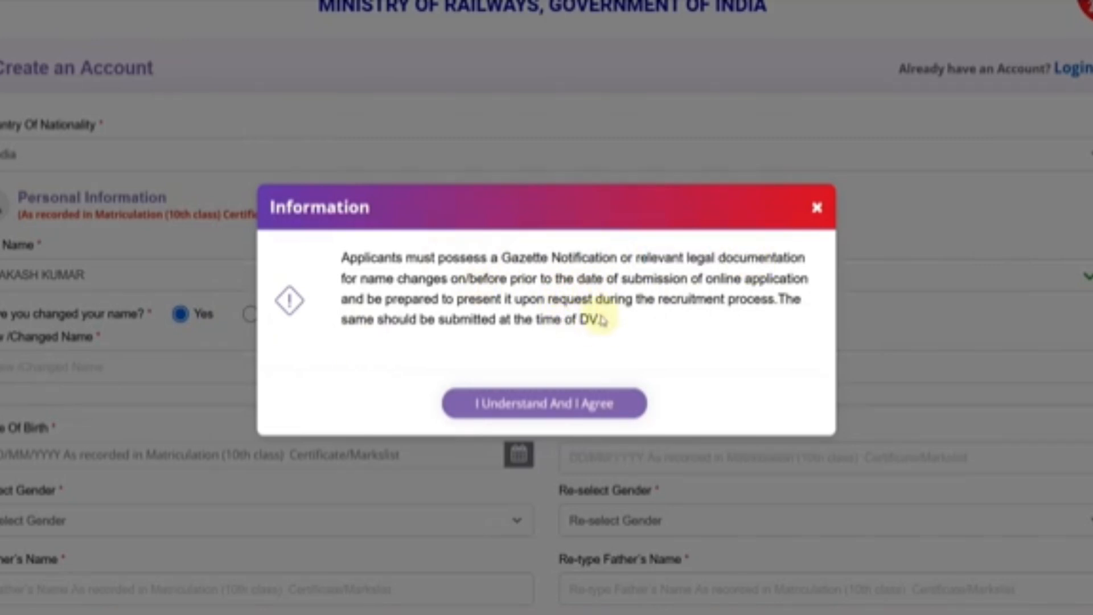
left_click_drag(541, 319, 592, 319)
left_click(606, 321)
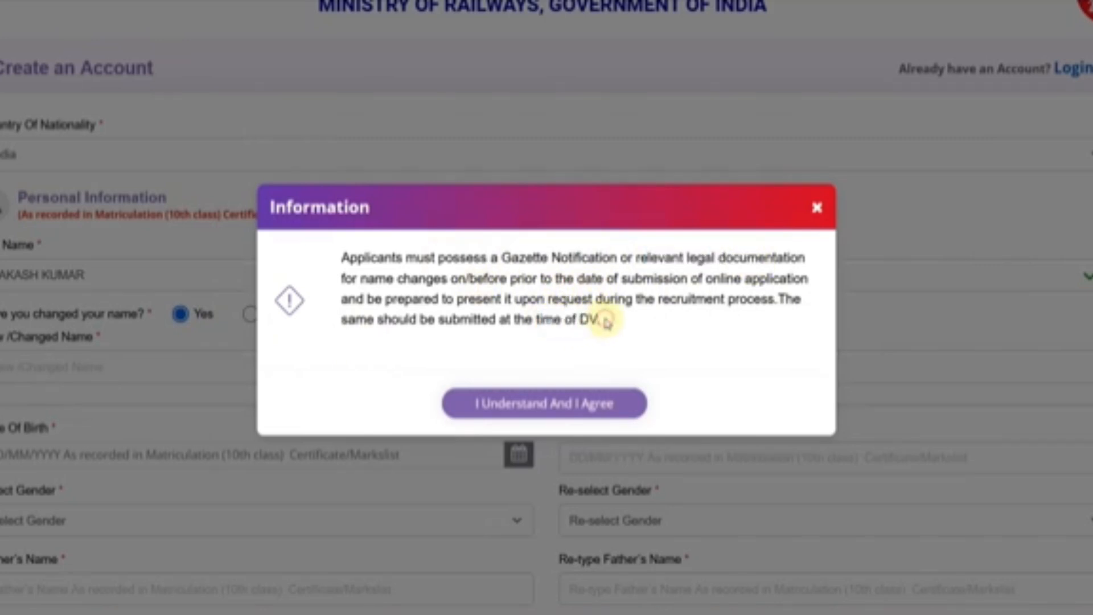
left_click(586, 406)
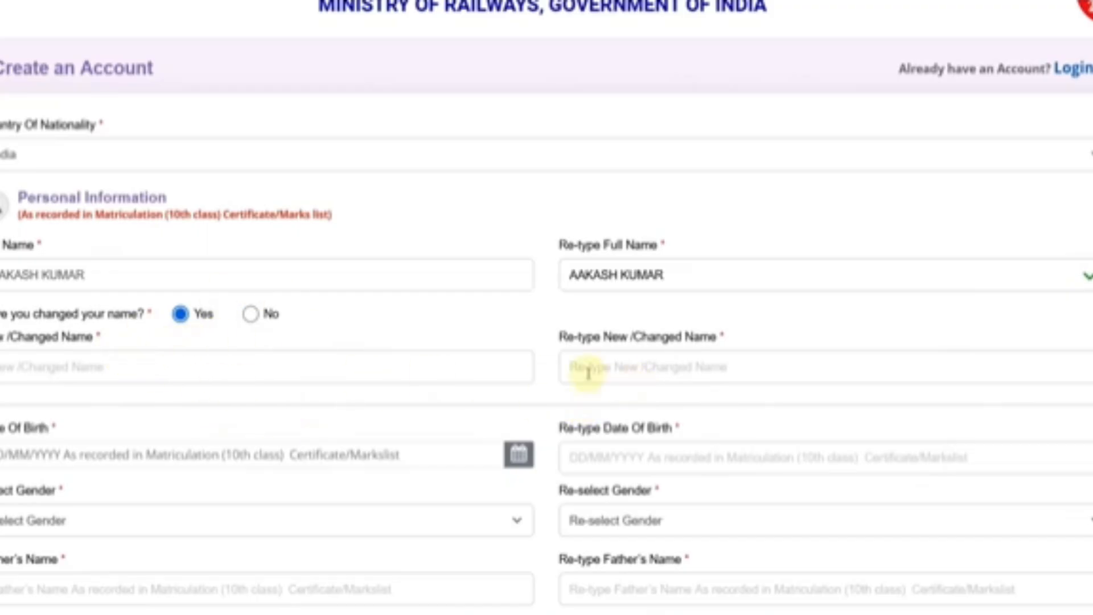
- Answer No to name change and enter a July 2000 date of birth, then re-type it
left_click(250, 313)
scroll(326, 305, "down", 2)
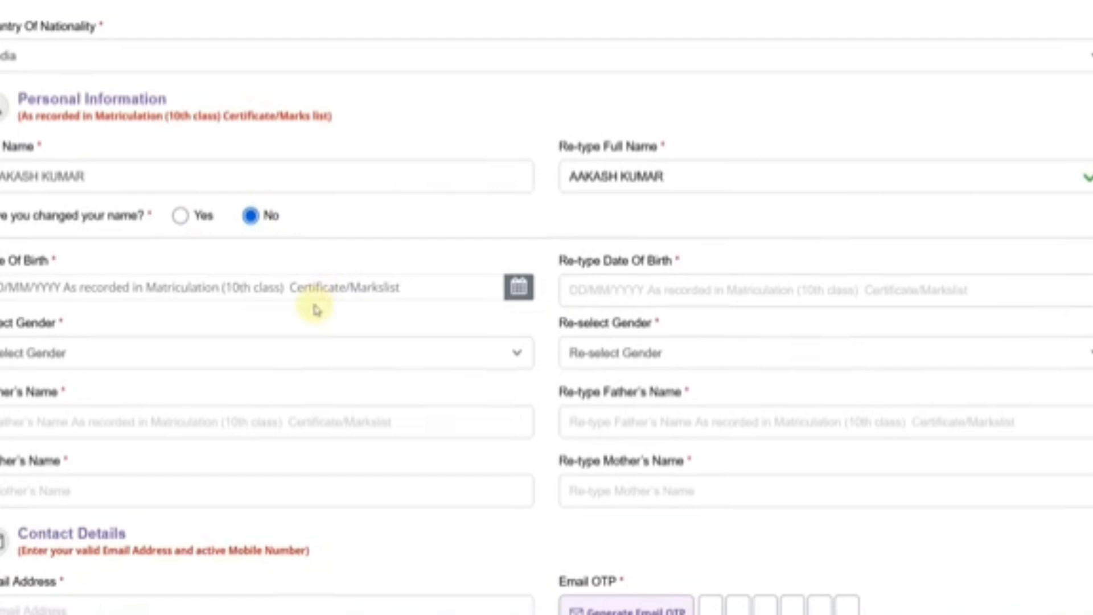
left_click(200, 288)
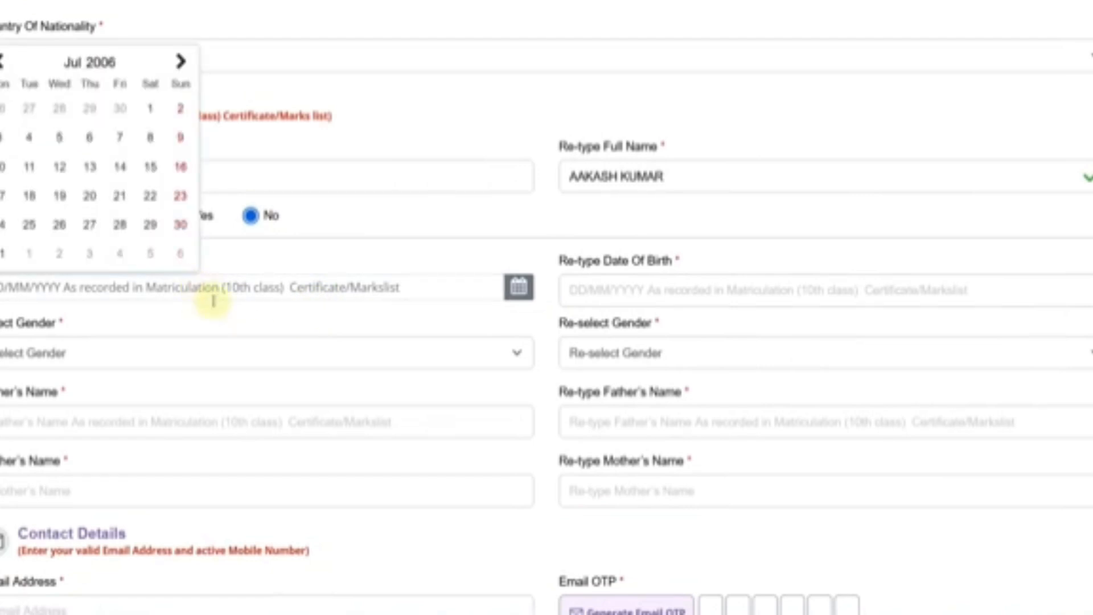
left_click(92, 63)
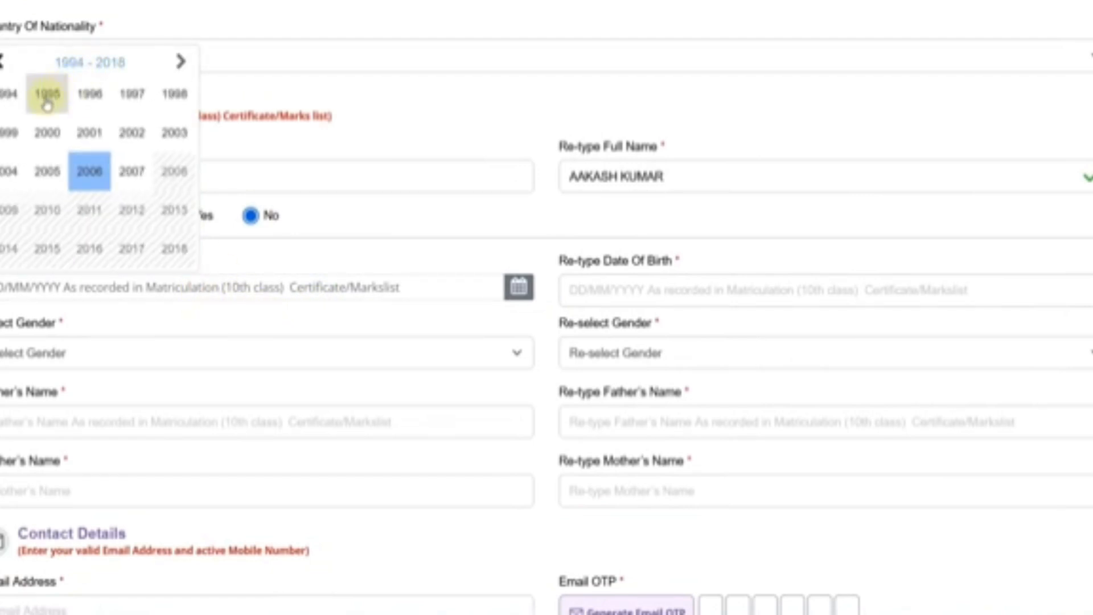
left_click(56, 133)
left_click(116, 173)
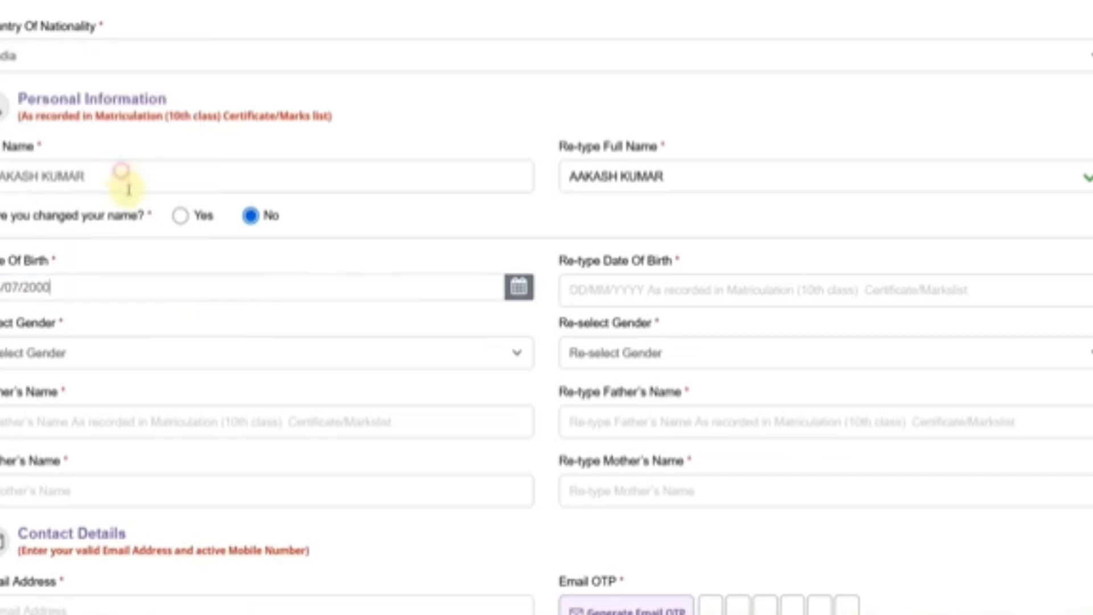
left_click(582, 293)
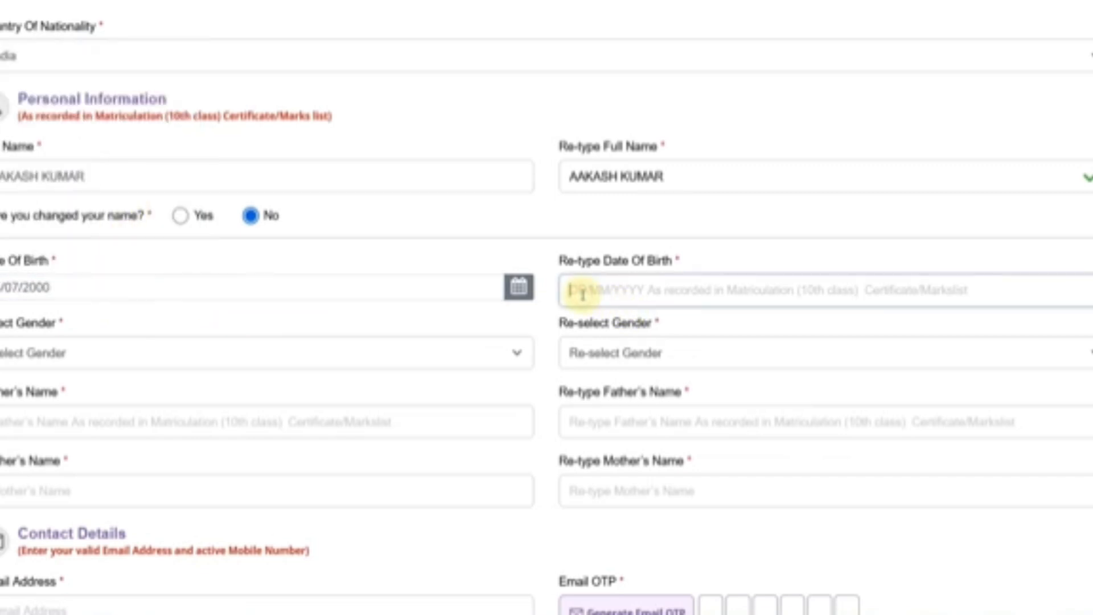
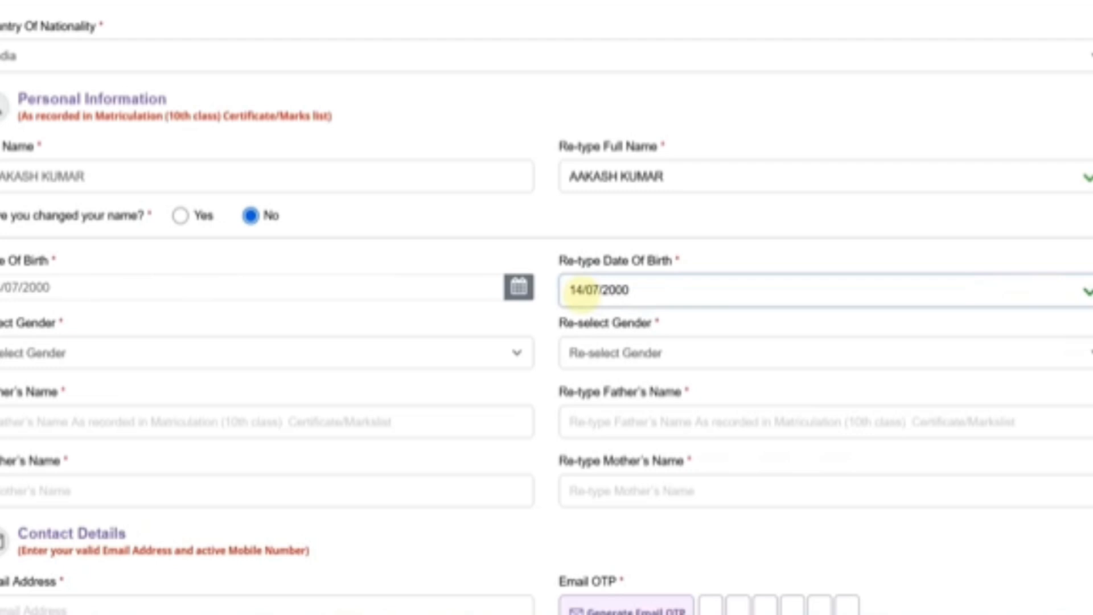
- Set gender and confirm gender both to Male
scroll(415, 348, "down", 2)
left_click(89, 257)
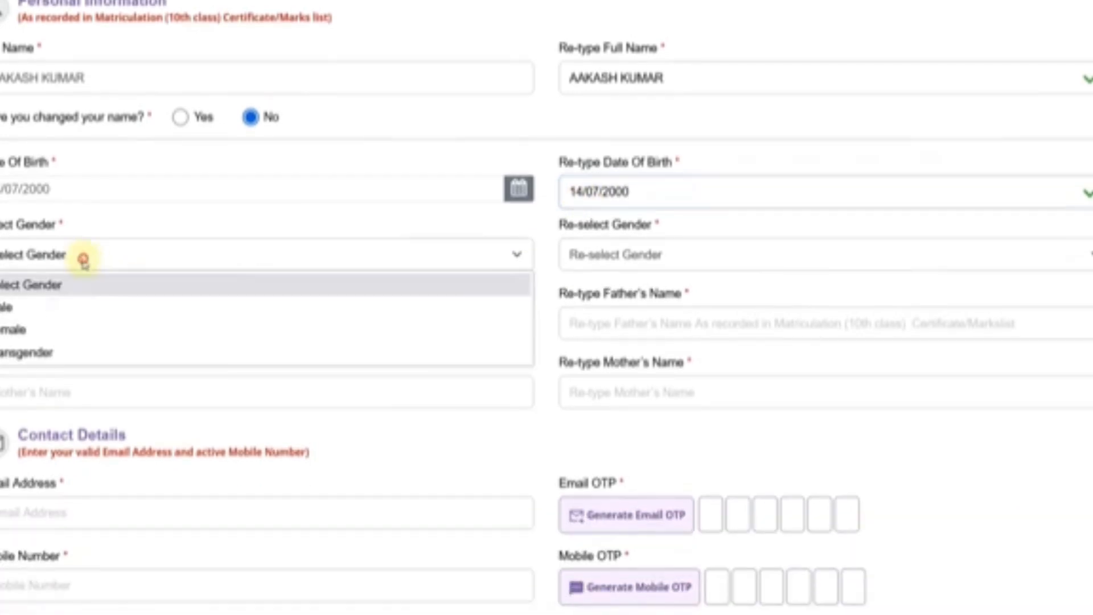
left_click(39, 306)
left_click(602, 254)
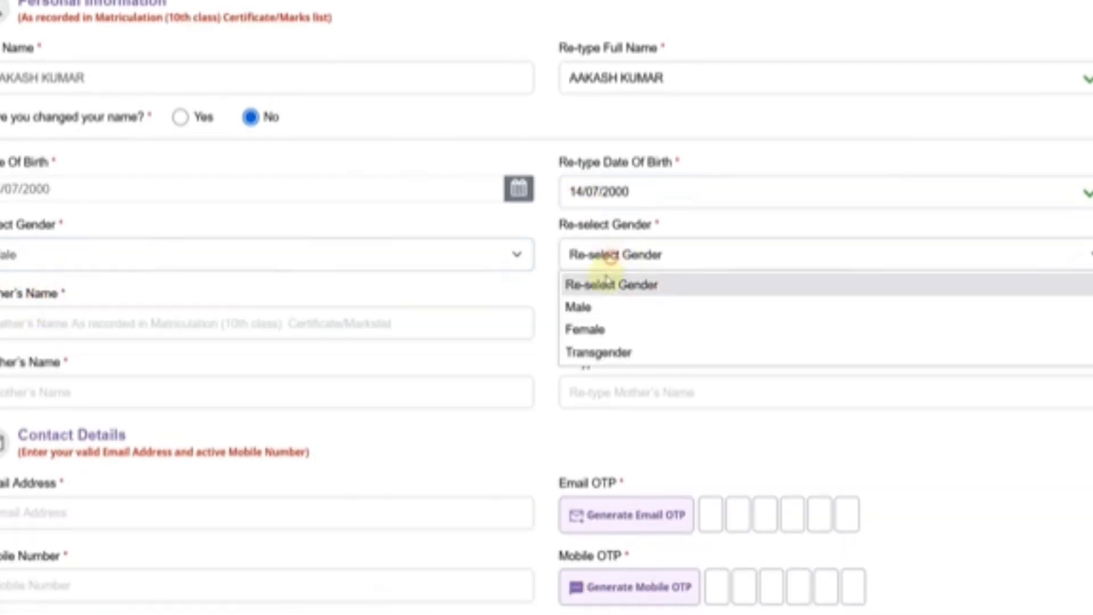
left_click(578, 308)
- Enter and re-type the father's and mother's names so both pairs match
scroll(42, 221, "down", 2)
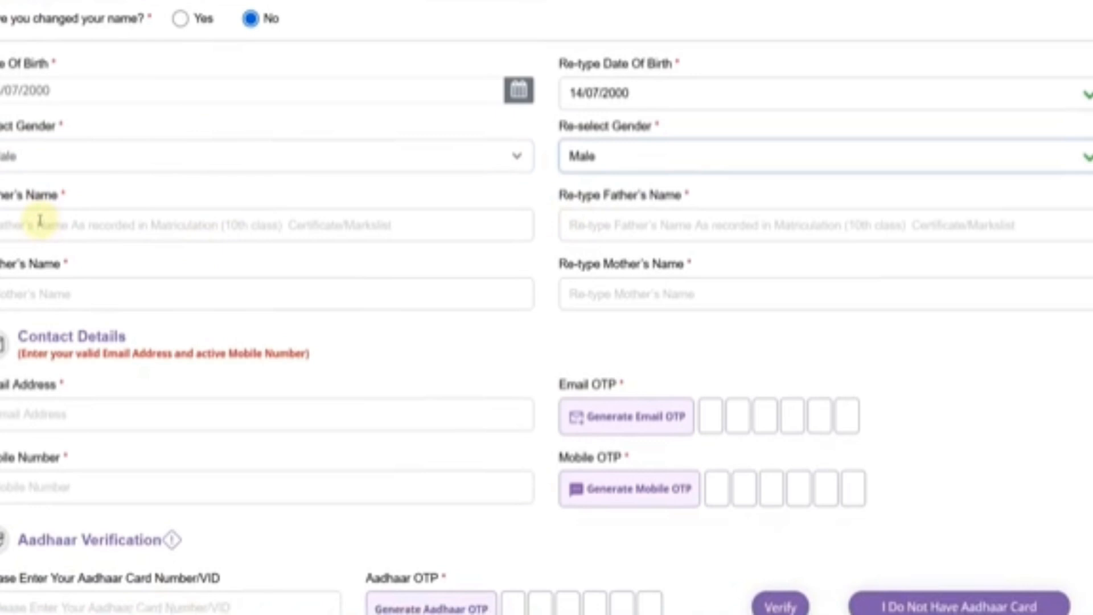
left_click(40, 220)
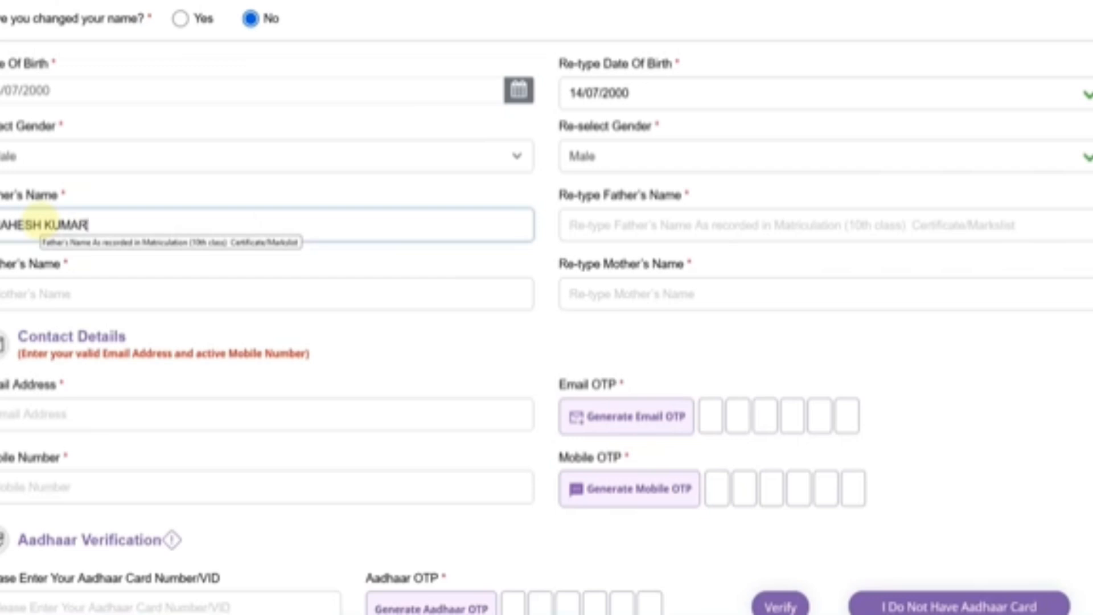
key("Tab")
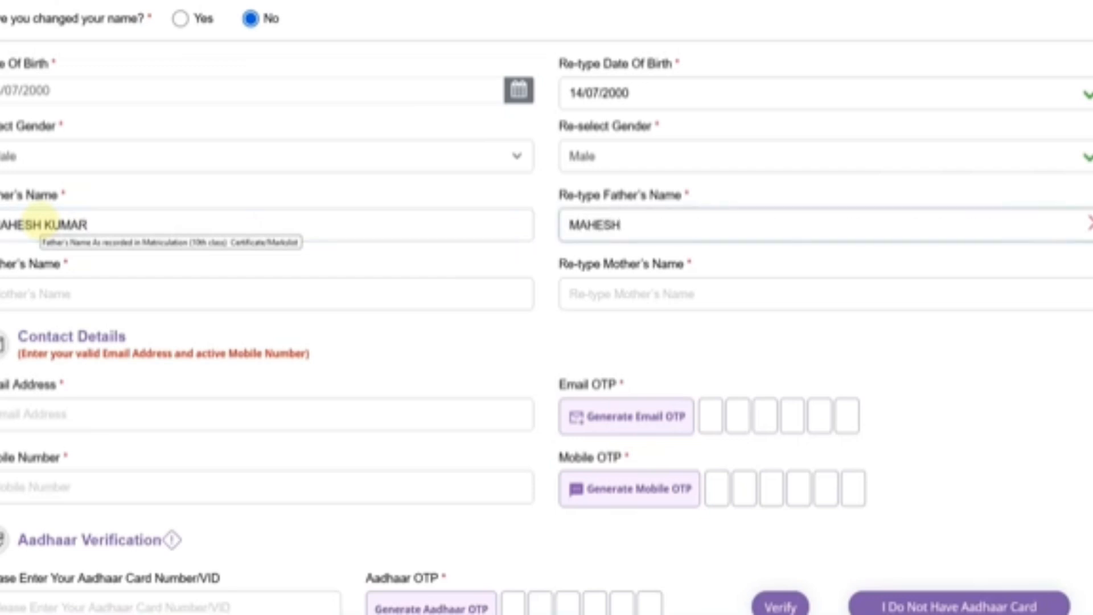
key("Tab")
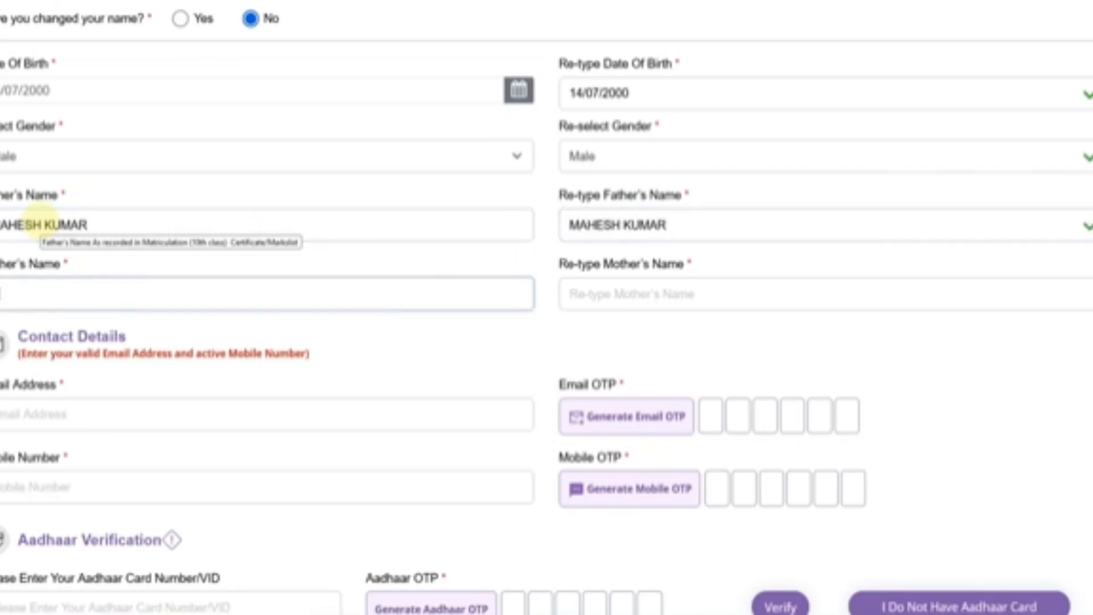
key("Tab")
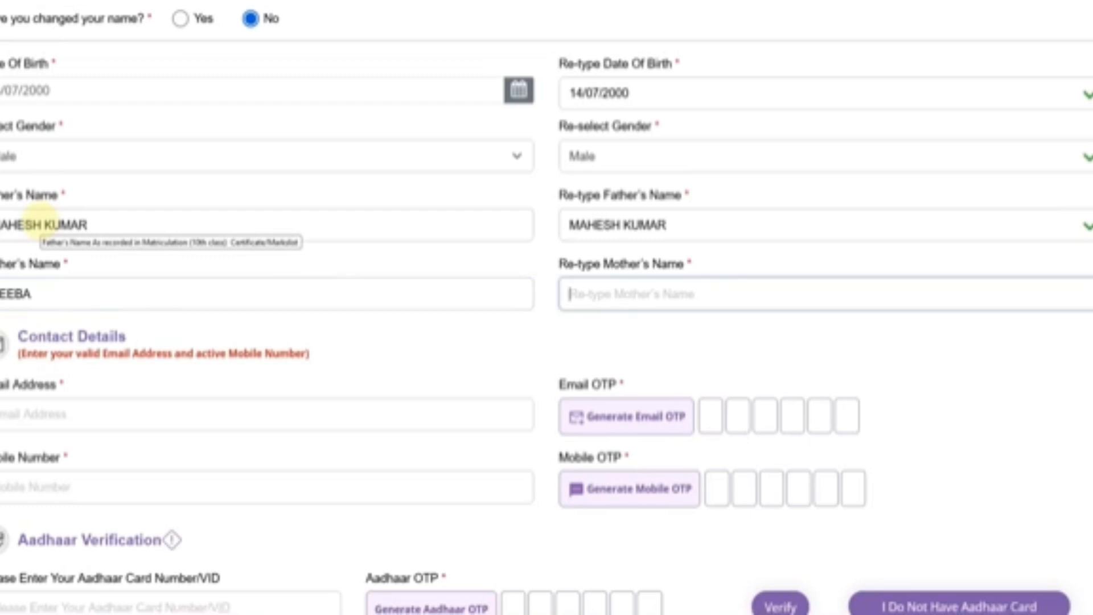
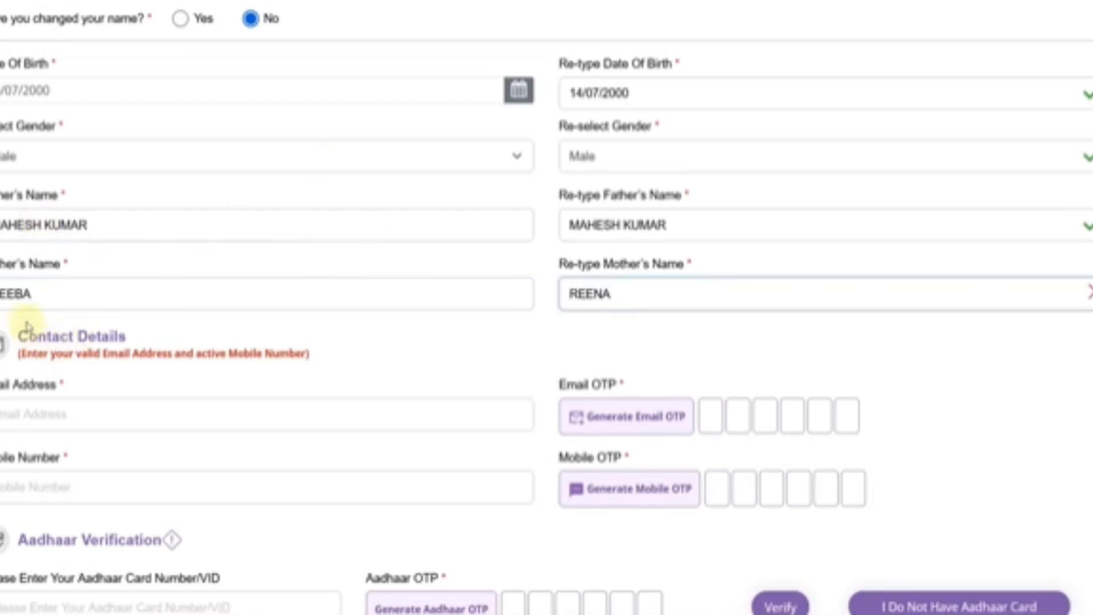
left_click(17, 294)
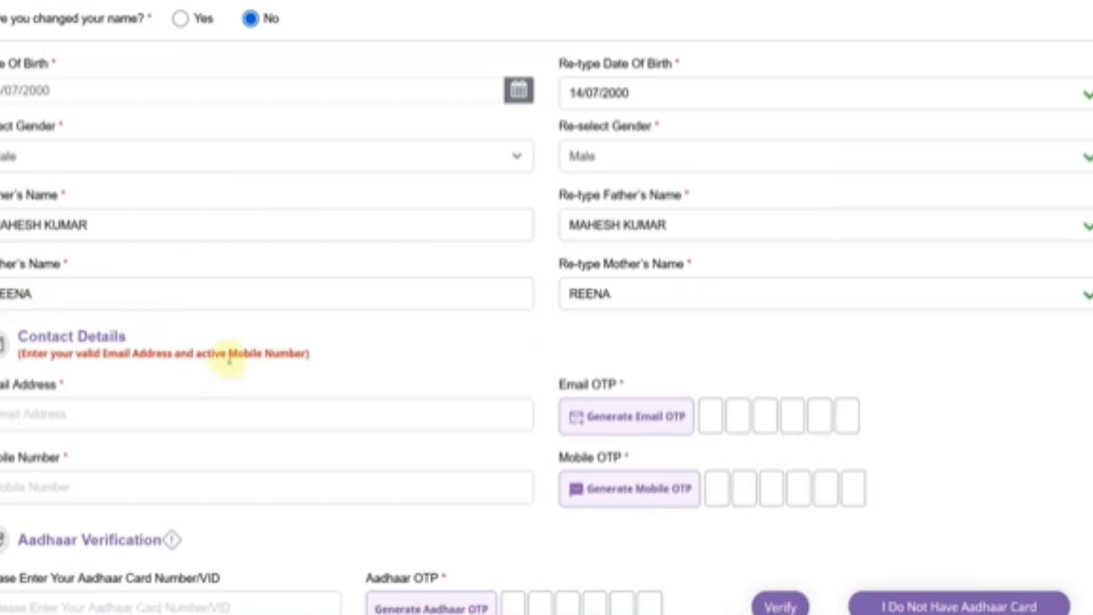
scroll(228, 355, "down", 3)
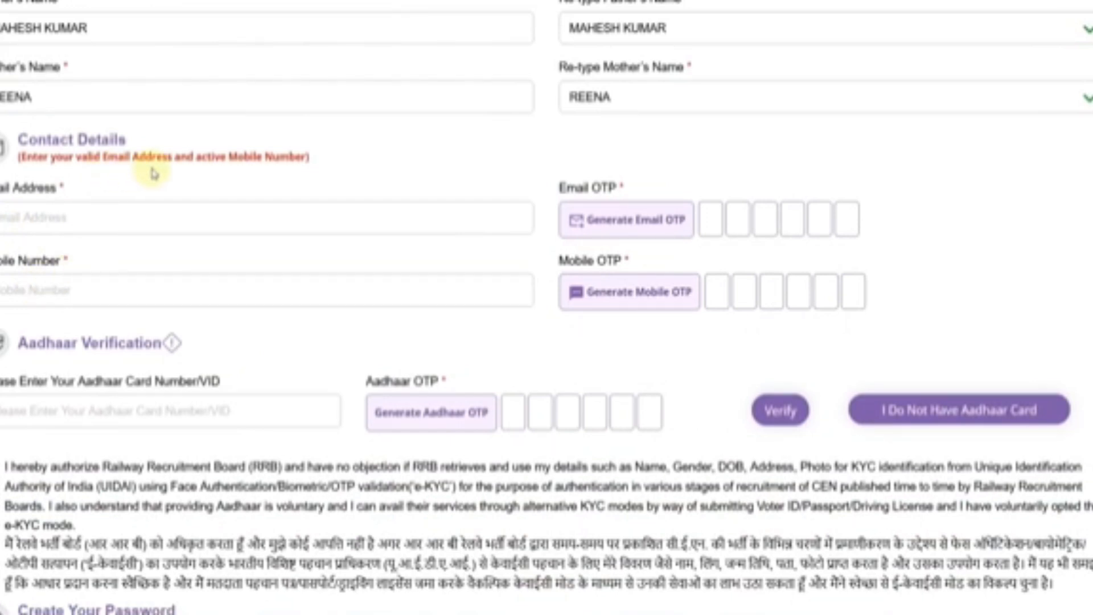
left_click(50, 228)
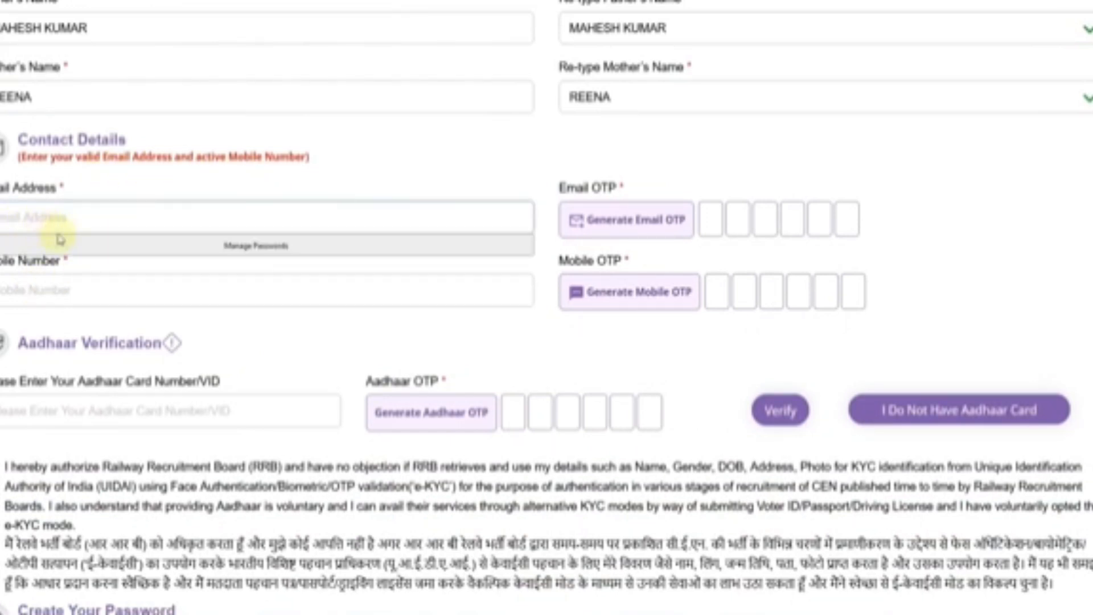
left_click(432, 319)
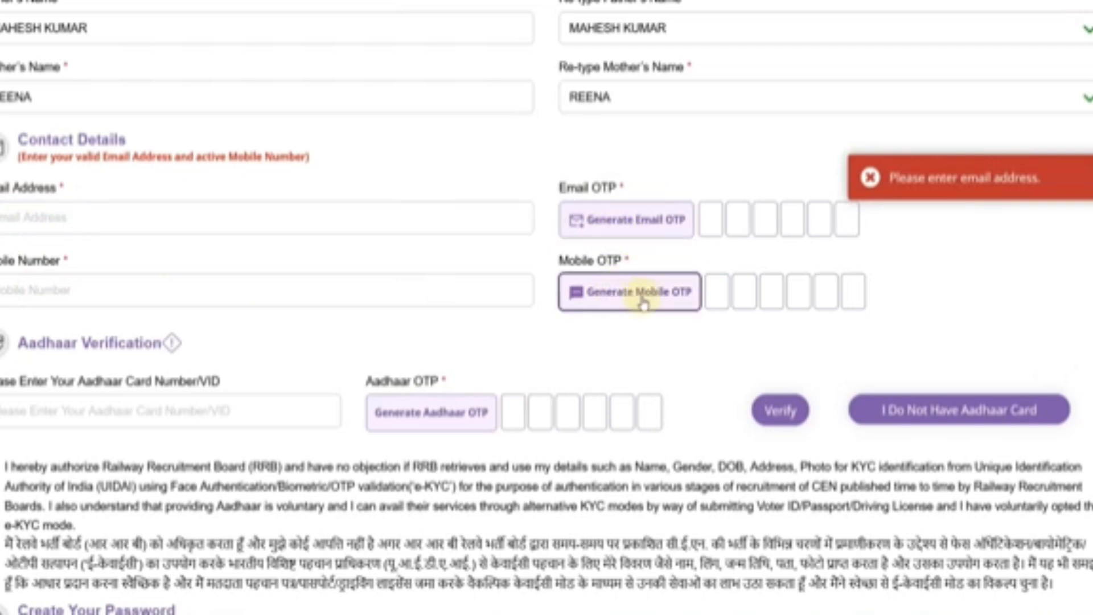
left_click(871, 177)
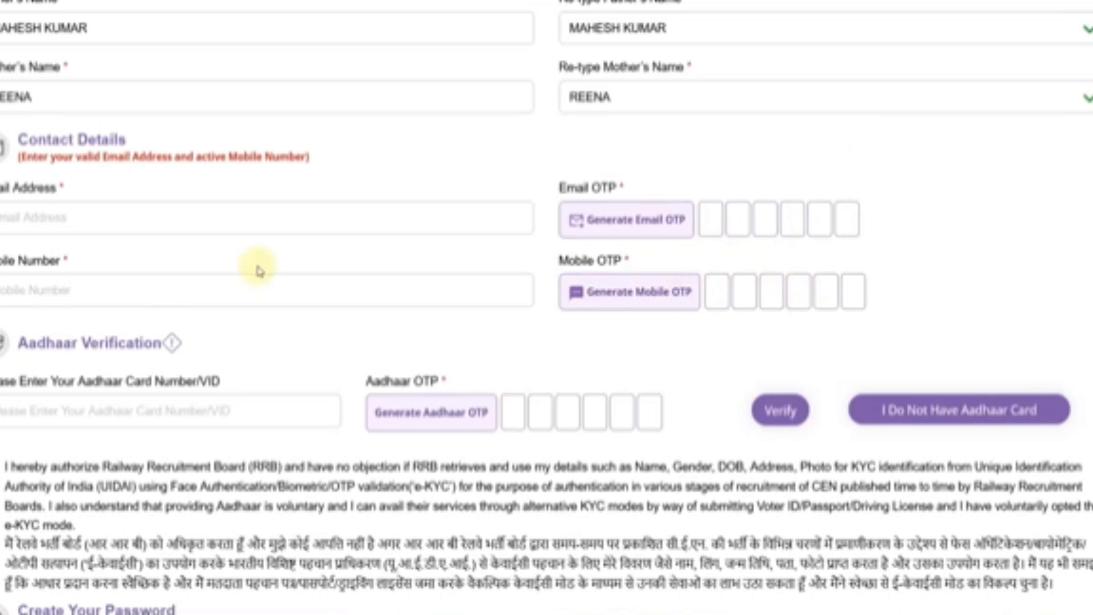
scroll(118, 246, "down", 3)
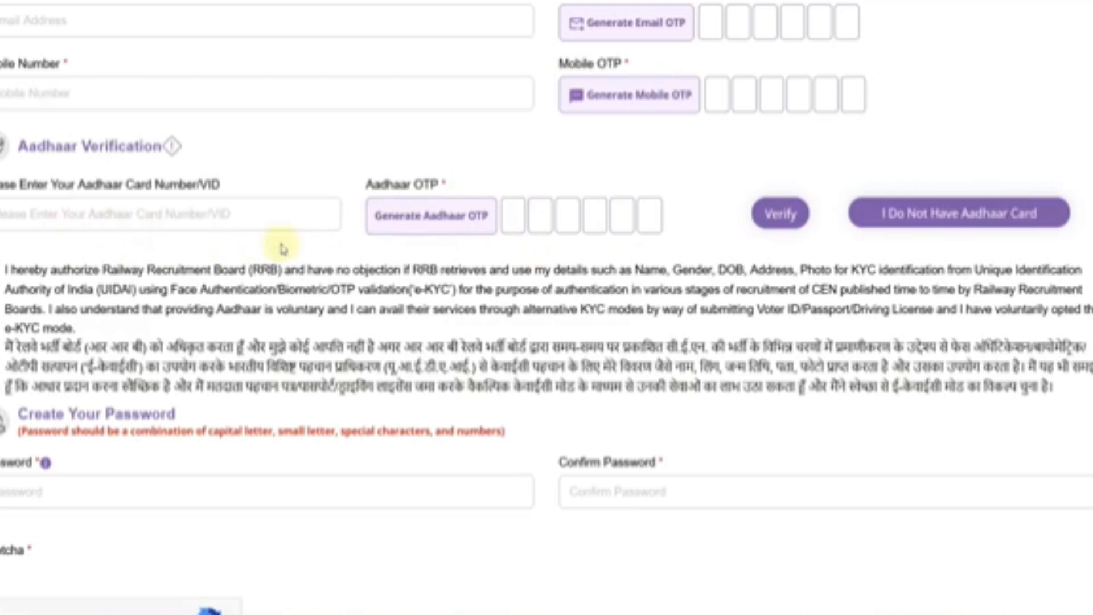
left_click(881, 221)
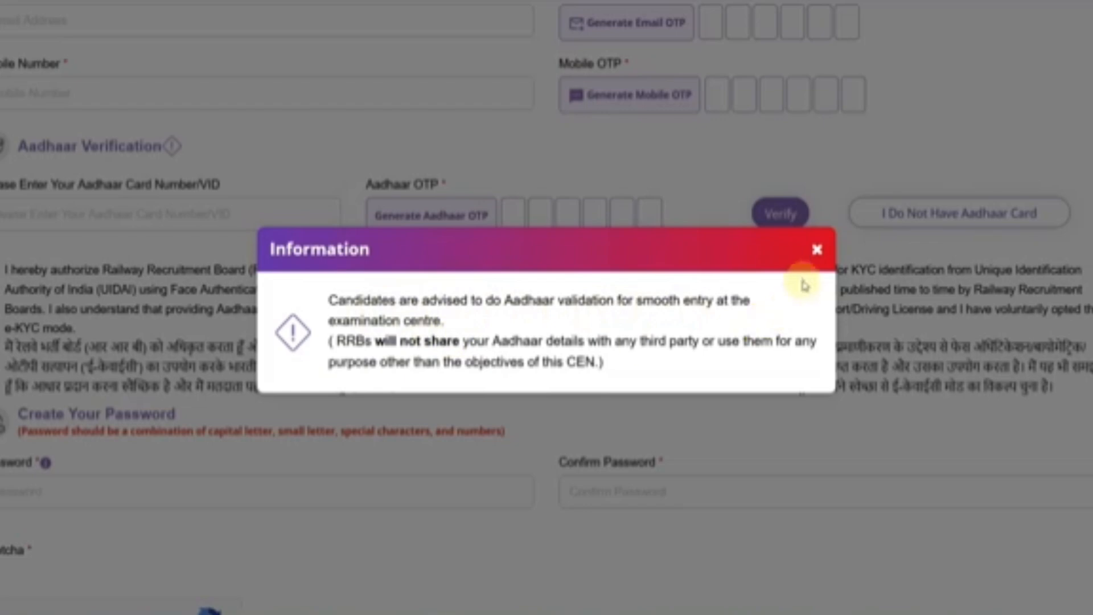
left_click(817, 249)
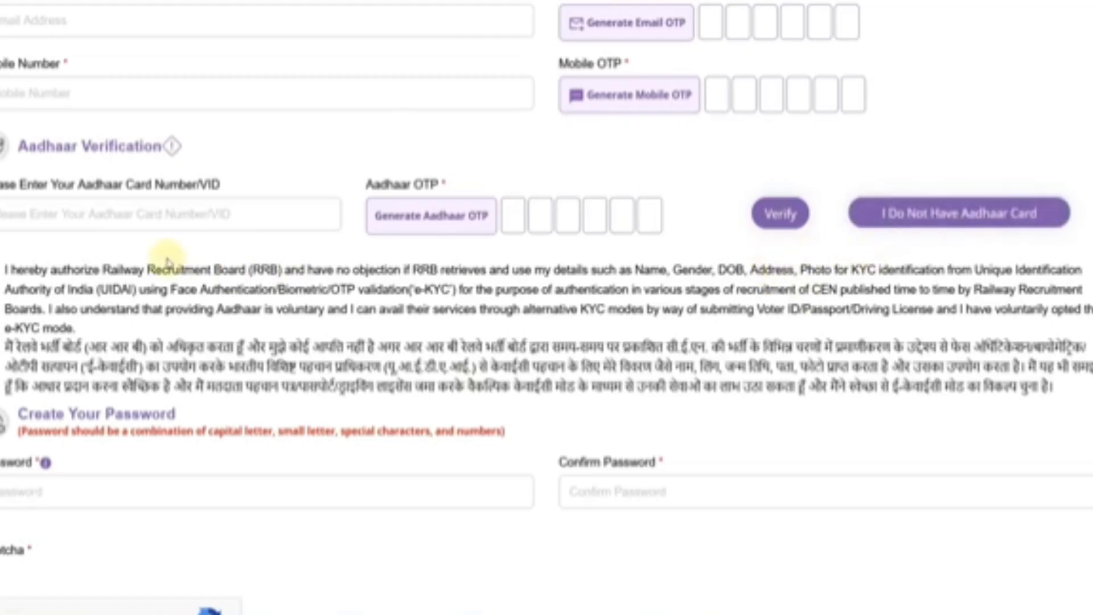
left_click(87, 222)
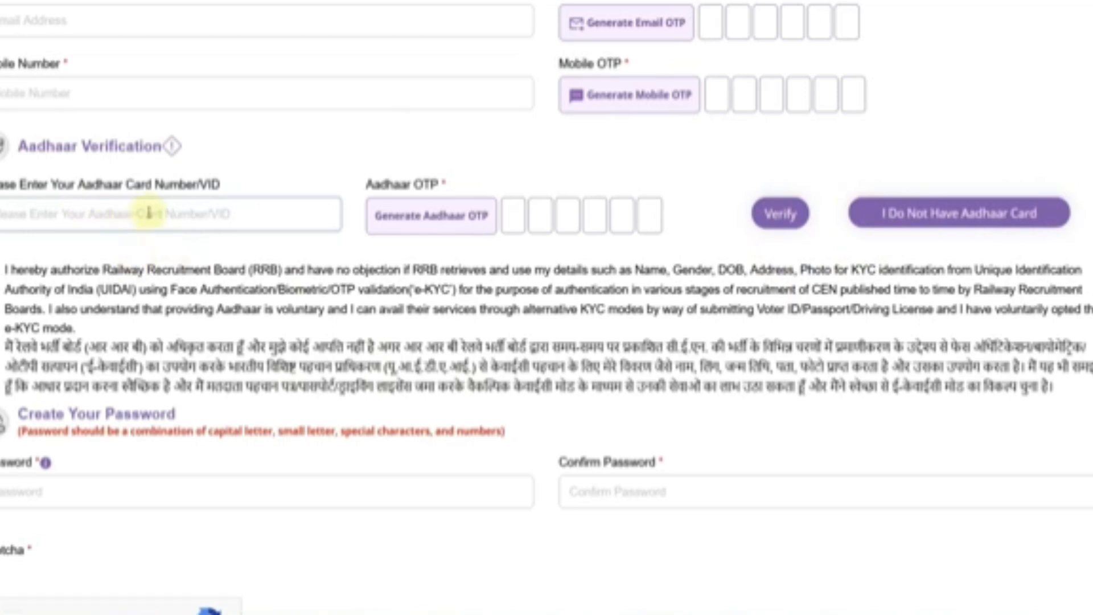
left_click(433, 216)
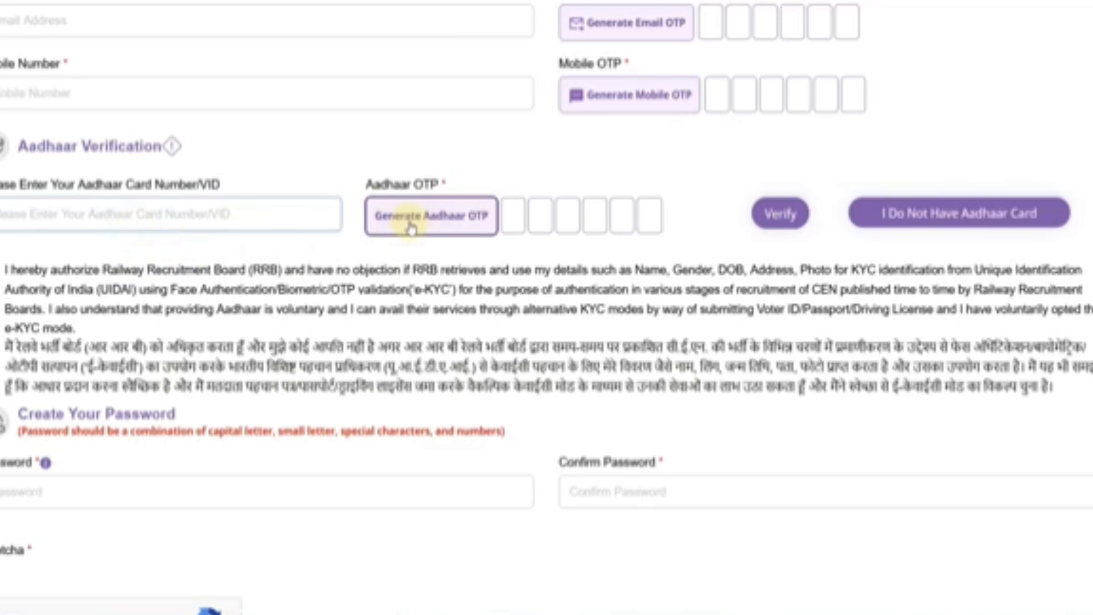
left_click(512, 216)
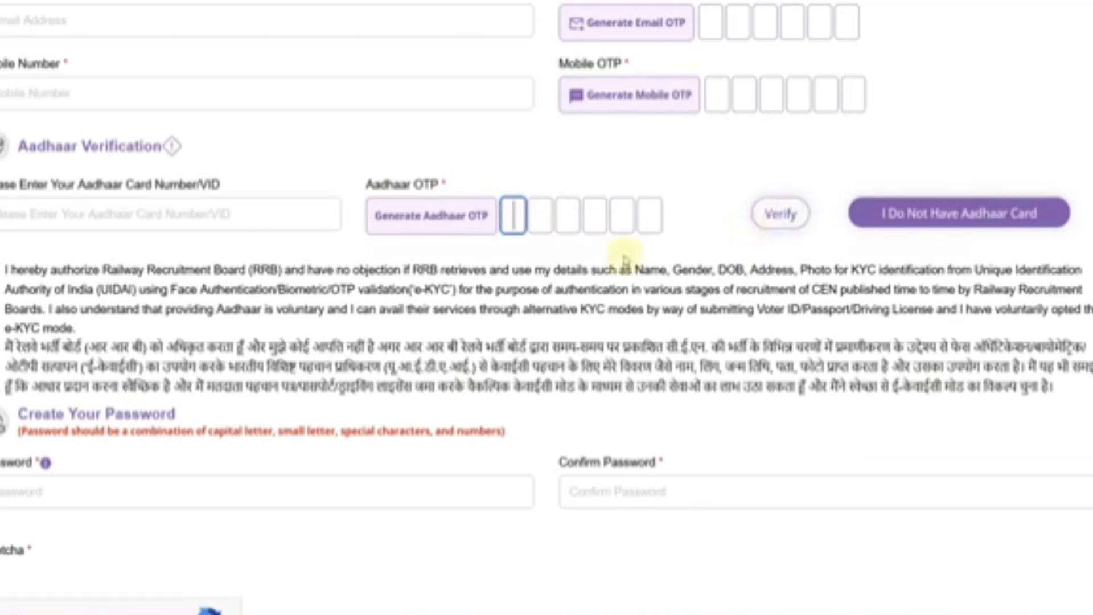
- Enter the account password in the Create Your Password field
scroll(131, 301, "down", 1)
scroll(131, 297, "down", 1)
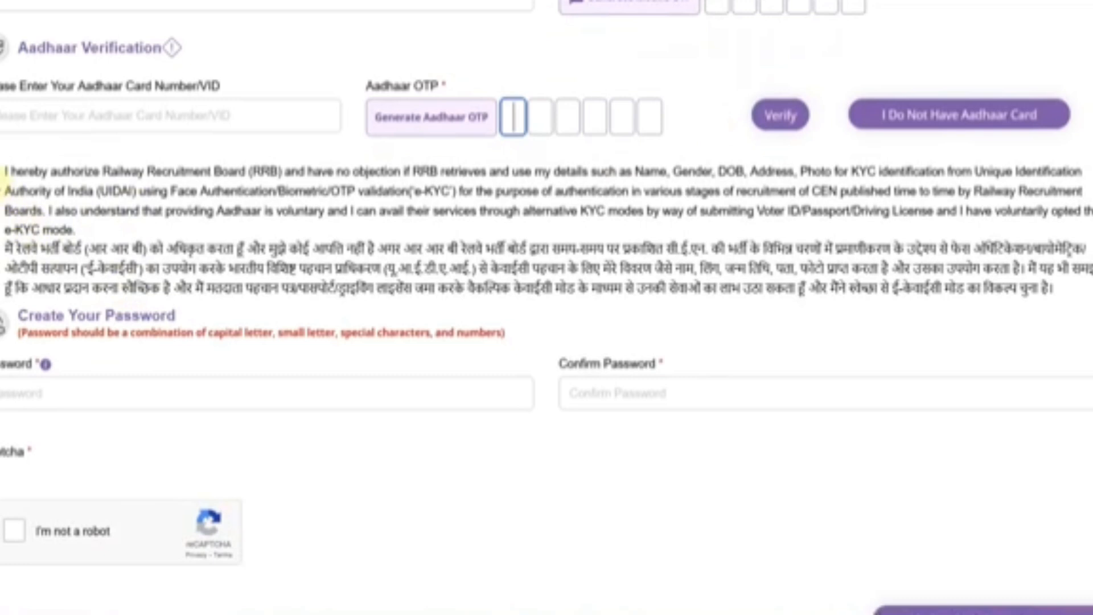
scroll(97, 245, "down", 2)
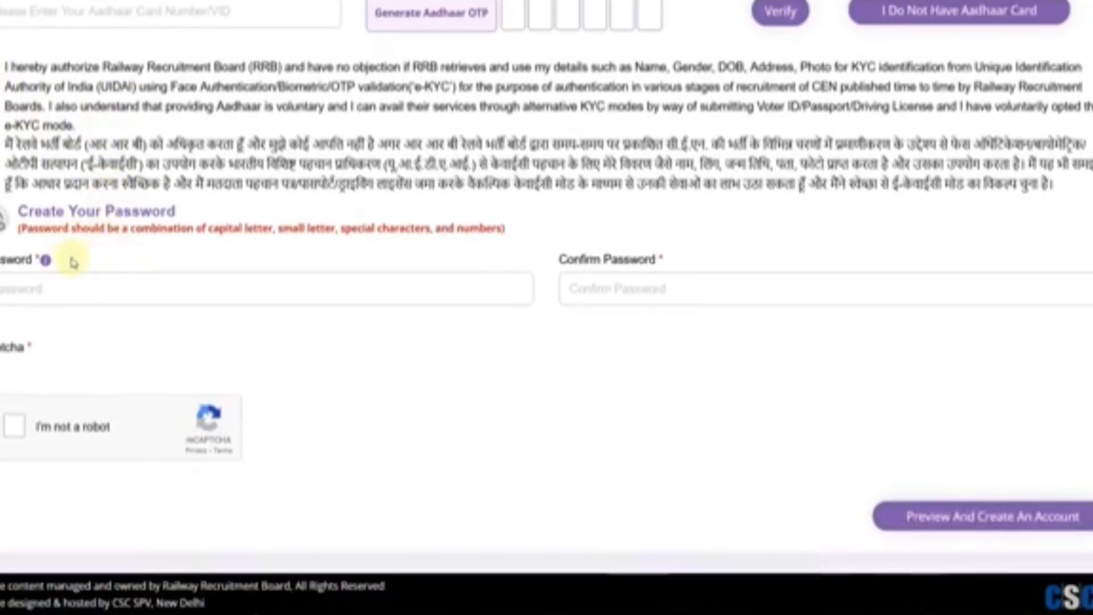
left_click(45, 281)
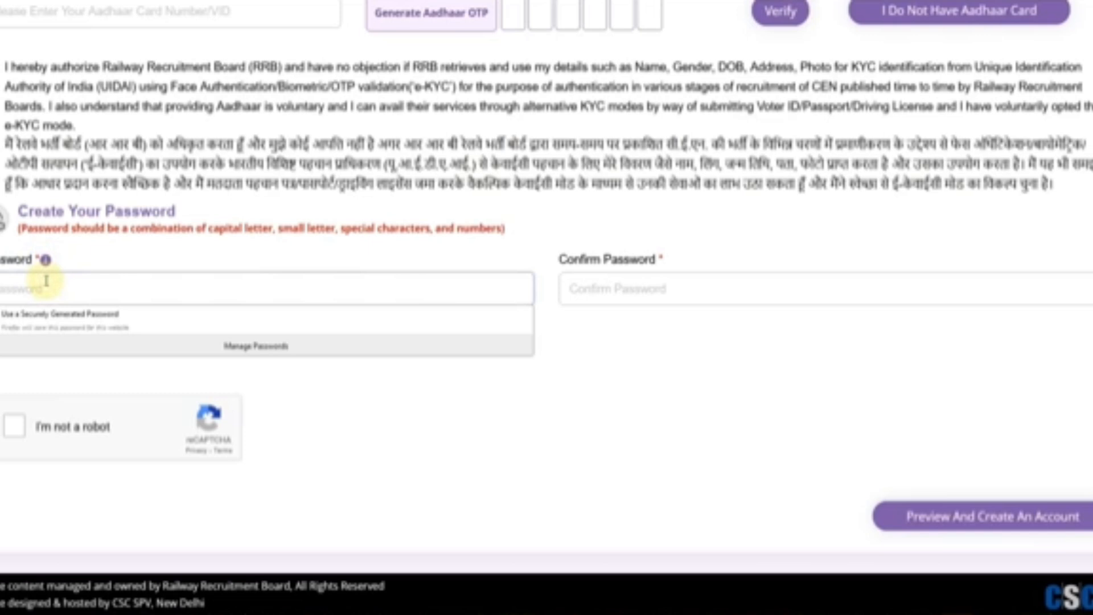
type("••")
left_click(88, 346)
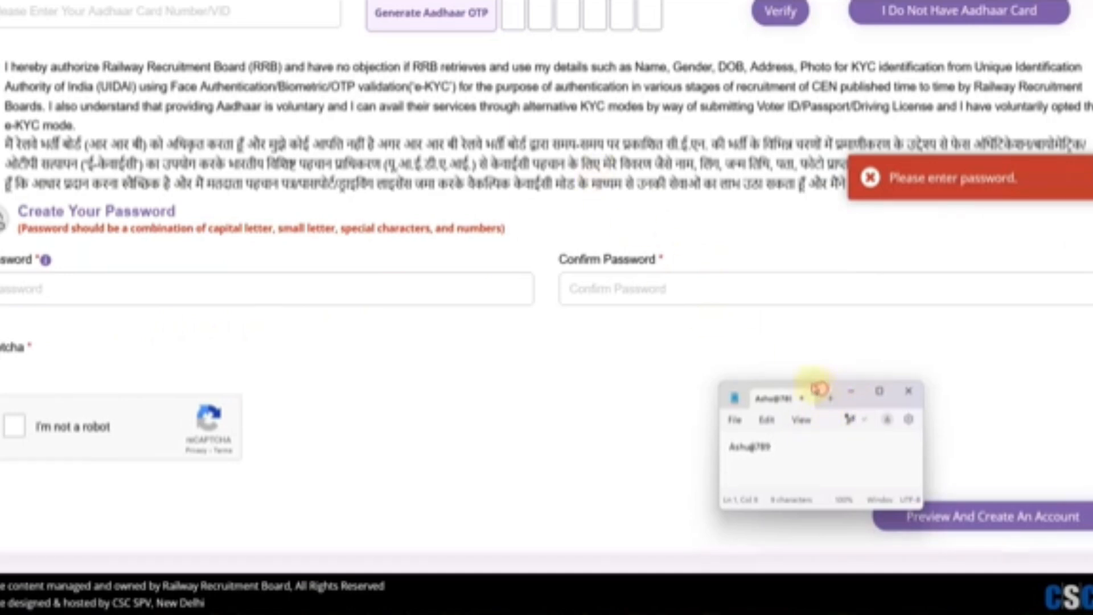
- Move the password note into view, zoom in to check the password, then close Notepad
left_click_drag(744, 392, 258, 40)
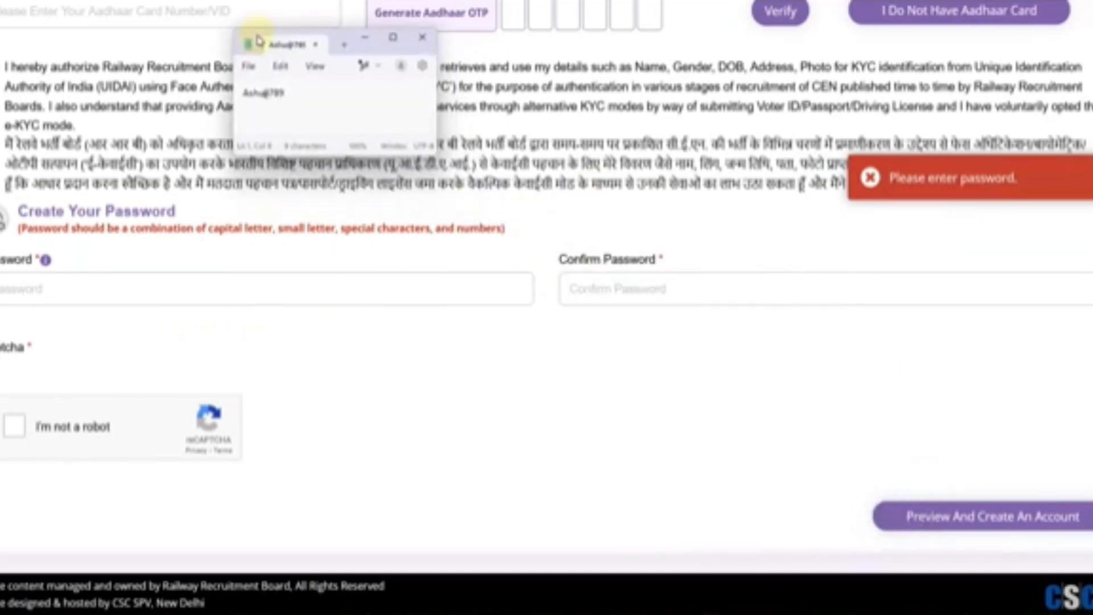
scroll(319, 129, "up", 5)
scroll(327, 128, "up", 3)
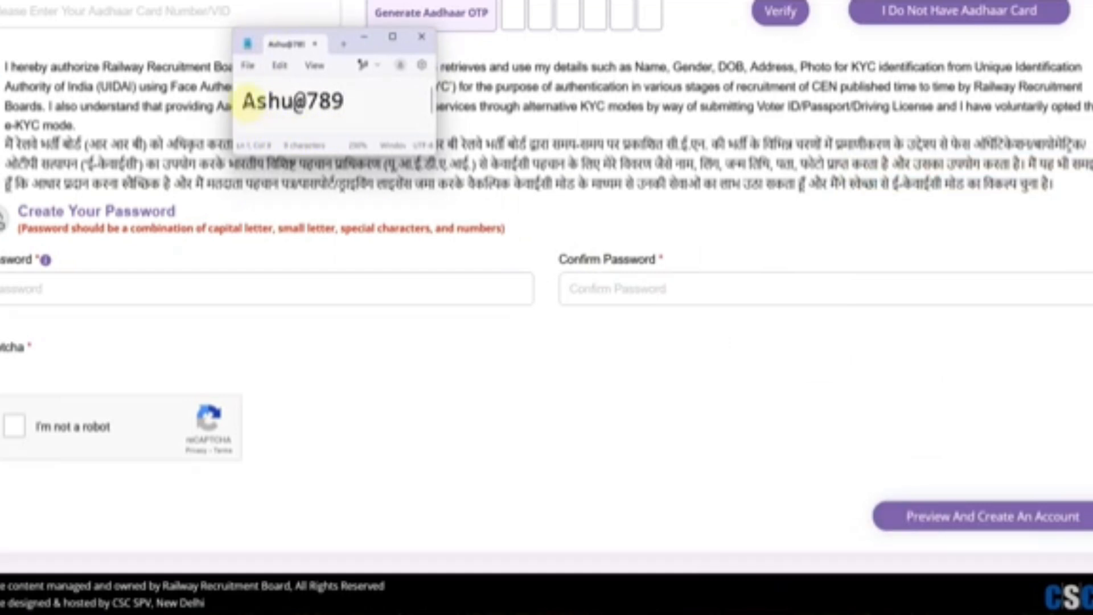
left_click_drag(243, 103, 253, 103)
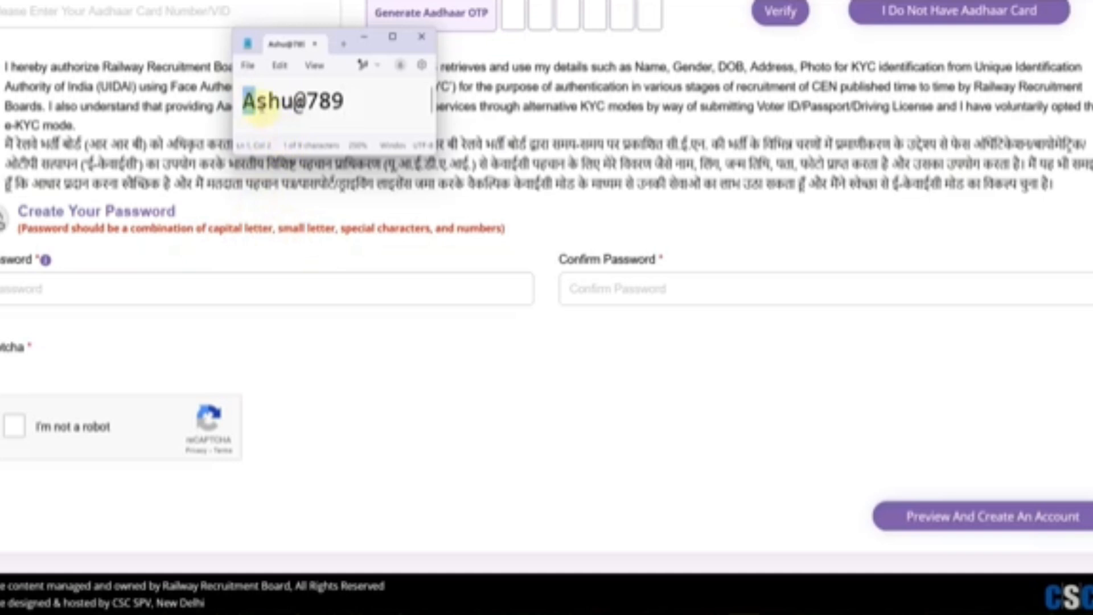
left_click_drag(258, 106, 291, 105)
left_click(293, 108)
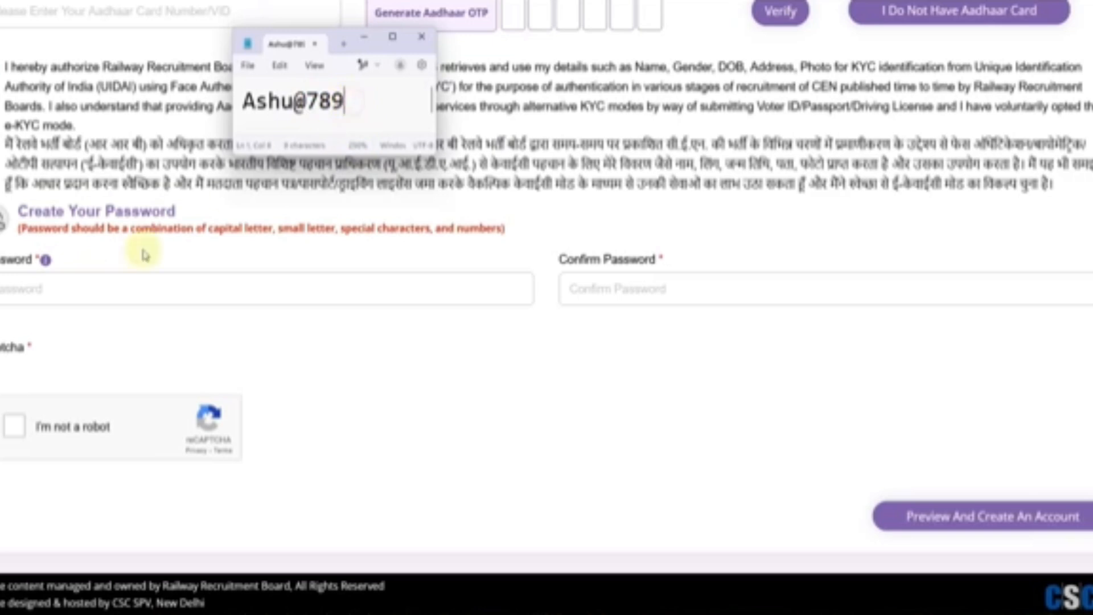
left_click(421, 37)
- Solve the car-image captcha and submit the registration for Preview And Create An Account
left_click(420, 445)
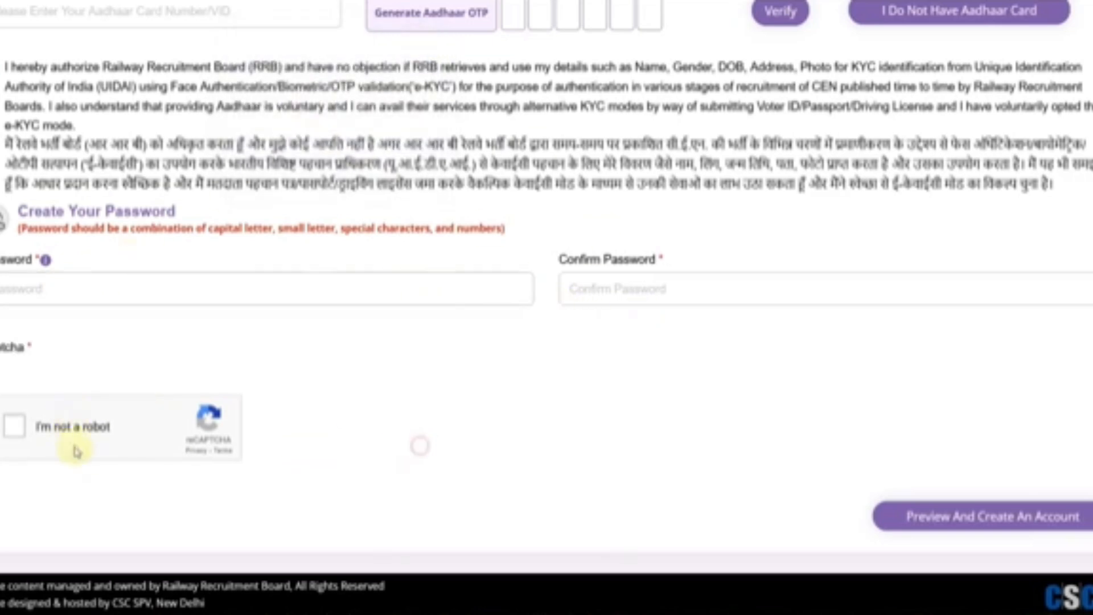
left_click(16, 431)
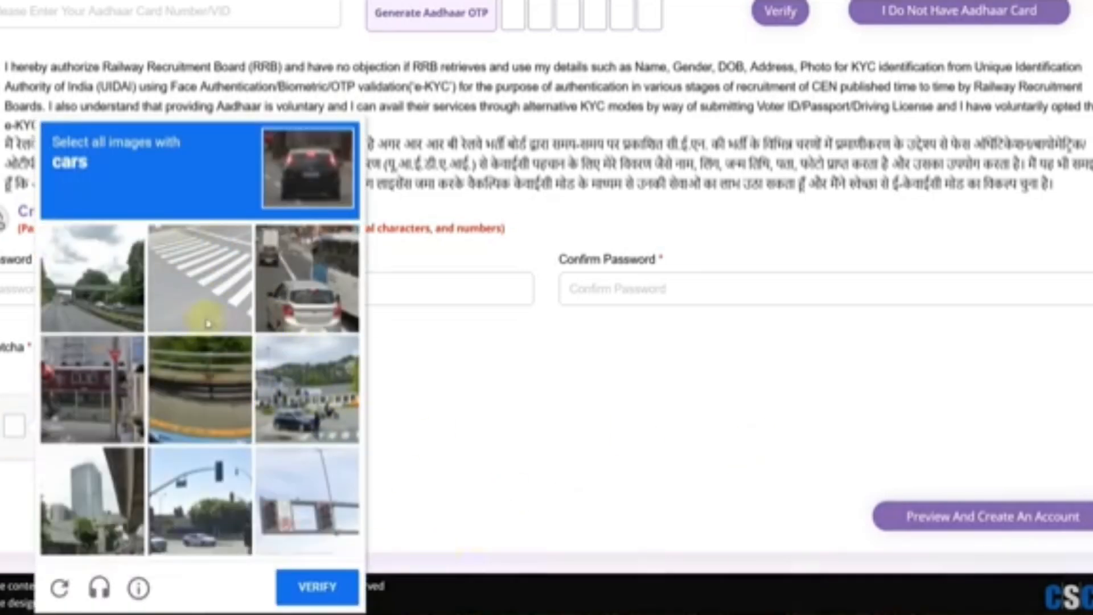
left_click(310, 315)
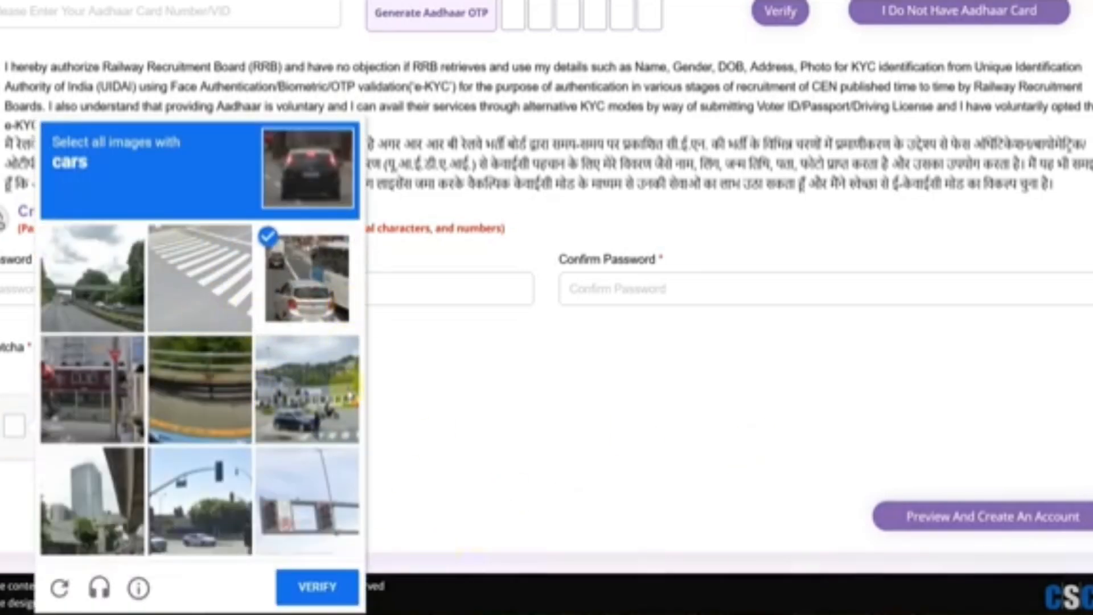
left_click(318, 414)
left_click(218, 522)
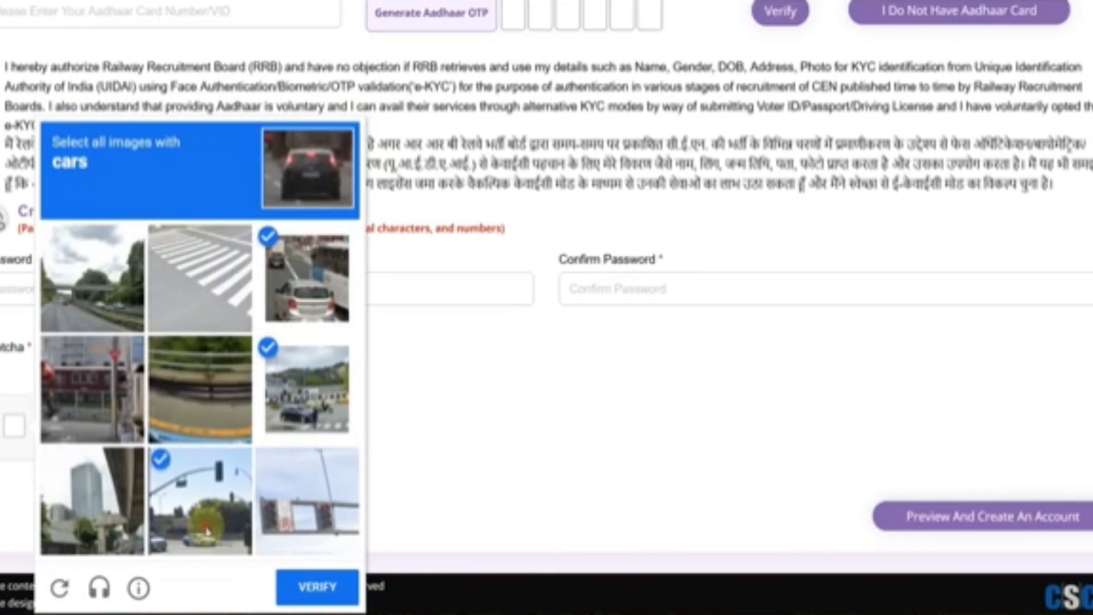
left_click(93, 277)
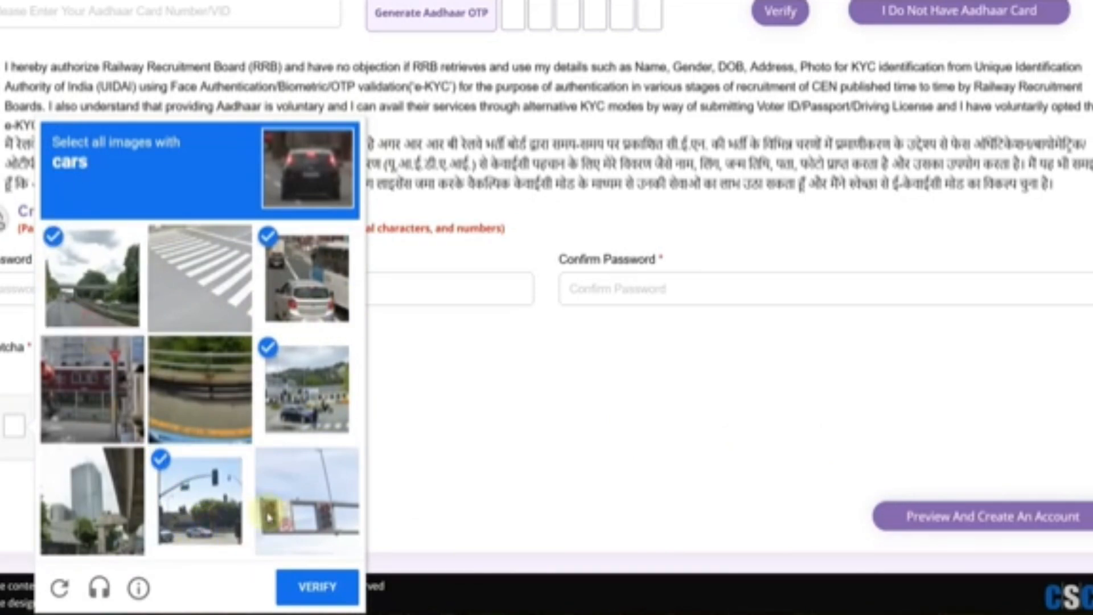
left_click(312, 589)
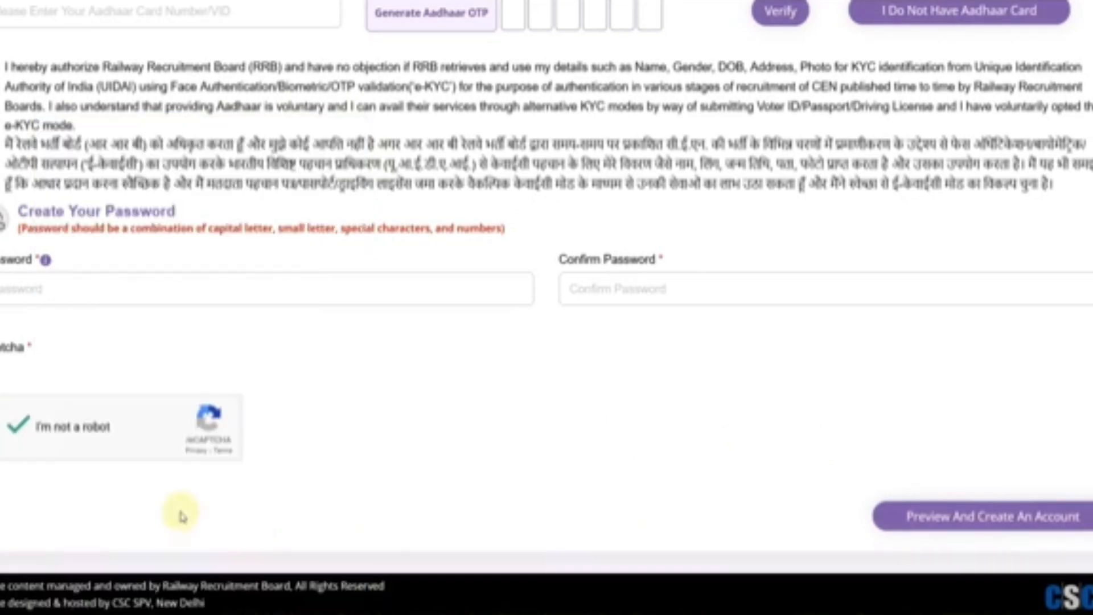
left_click(961, 533)
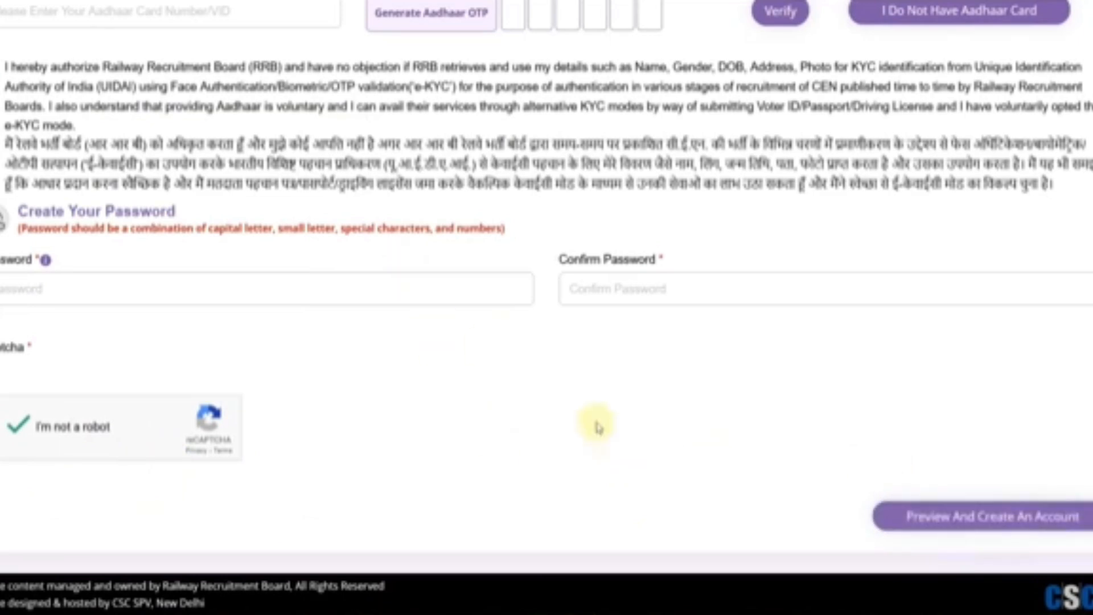
left_click(1005, 531)
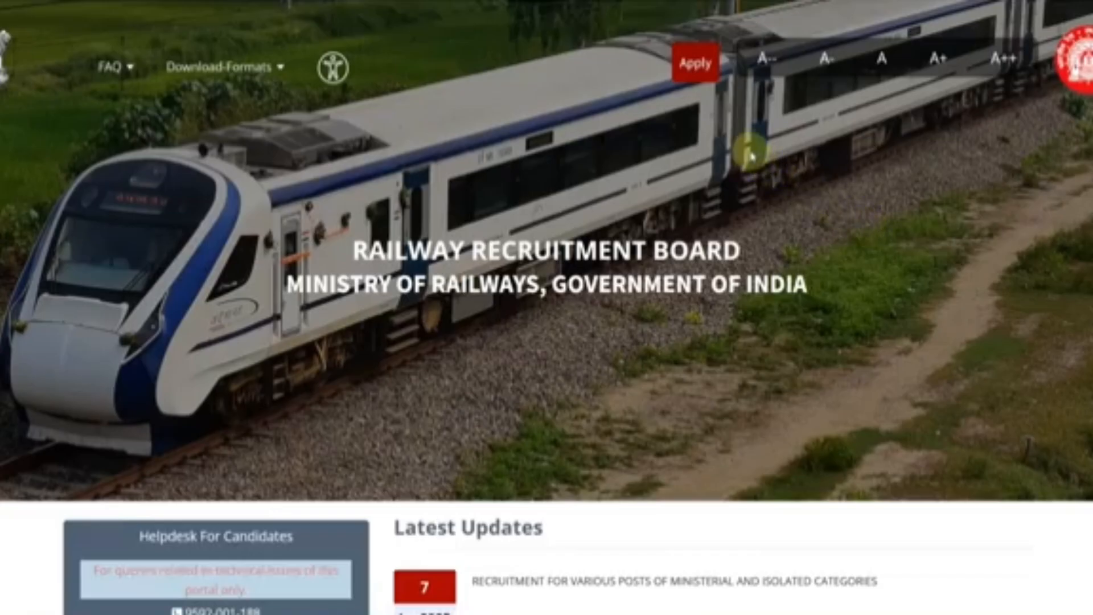
- Go to Apply > Already Have An Account?, solve the stairs image captcha, and log in
left_click(705, 78)
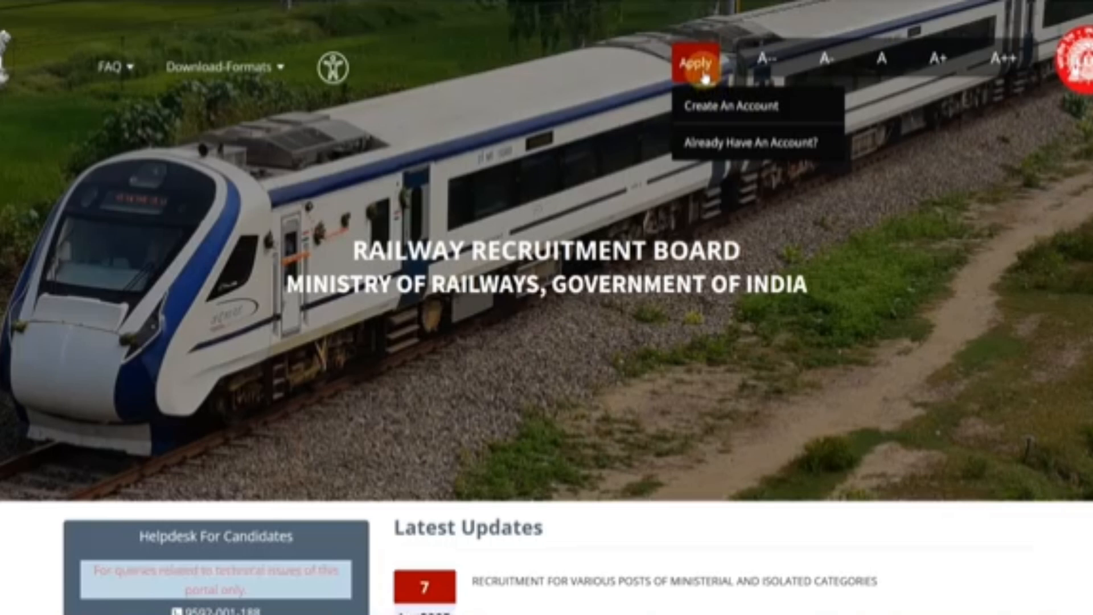
left_click(729, 147)
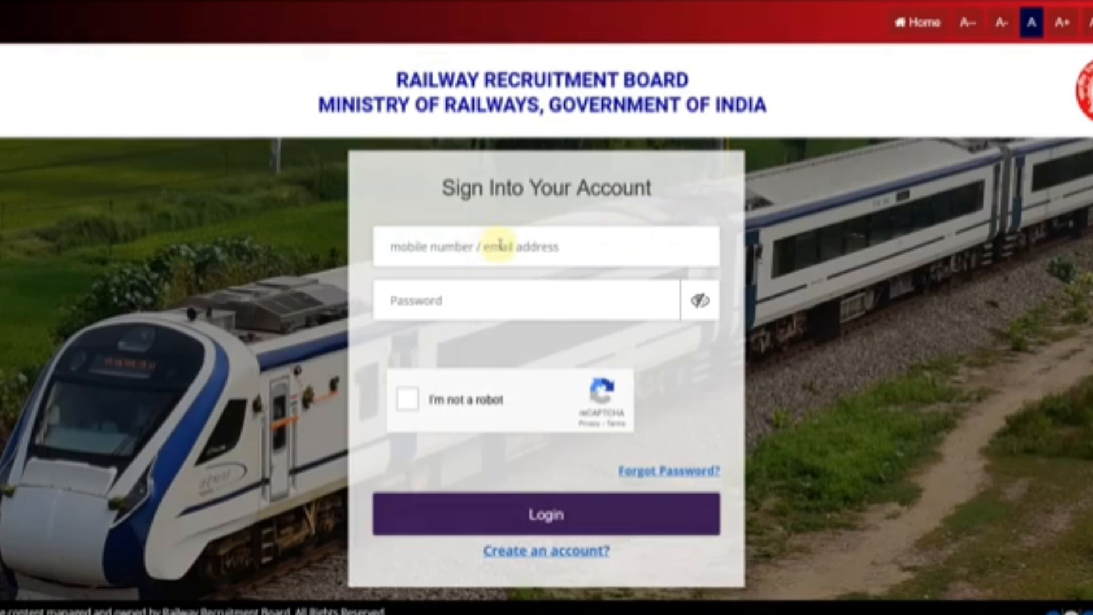
left_click(410, 400)
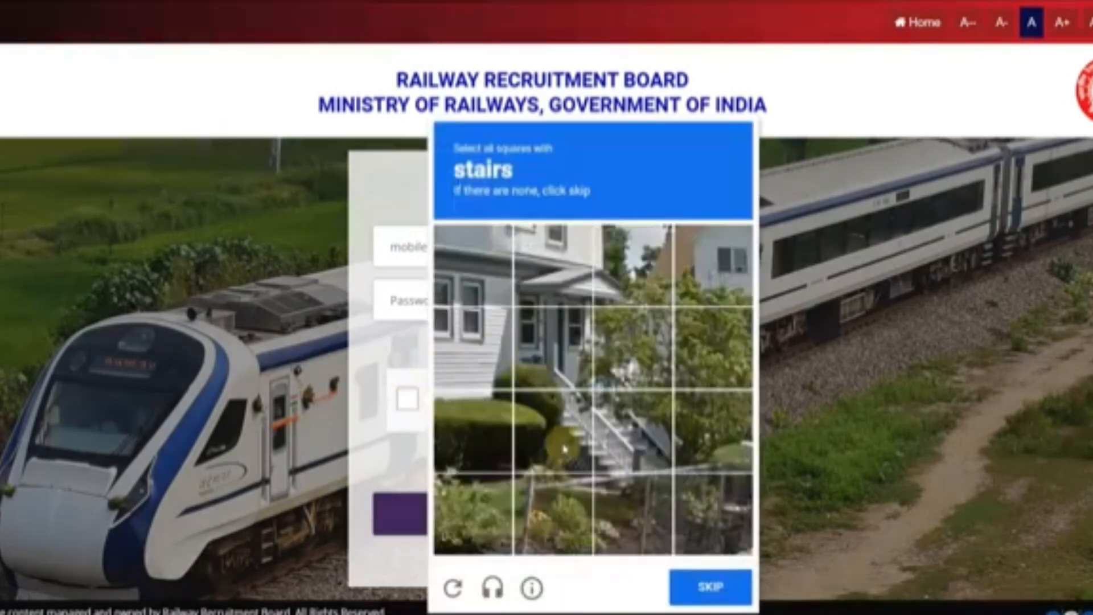
left_click(577, 427)
left_click(564, 350)
left_click(626, 350)
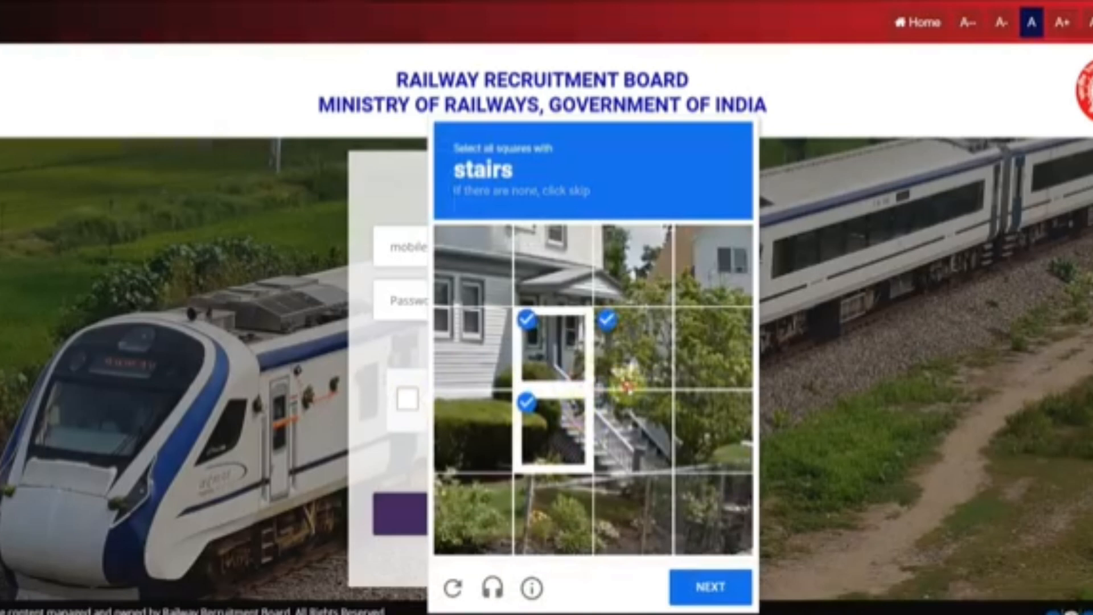
left_click(626, 433)
left_click(695, 588)
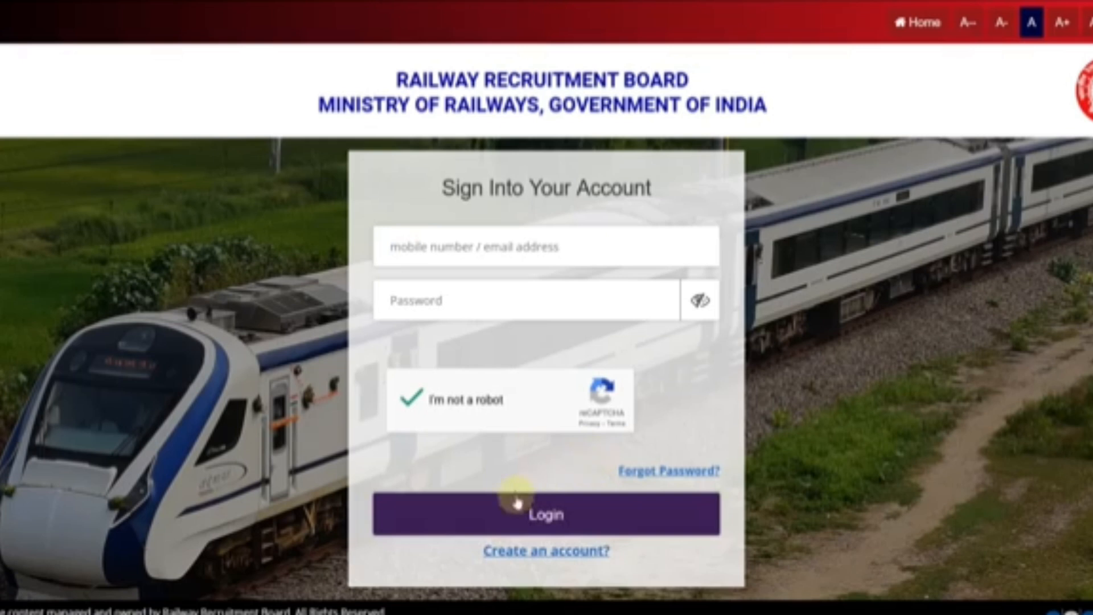
left_click(559, 531)
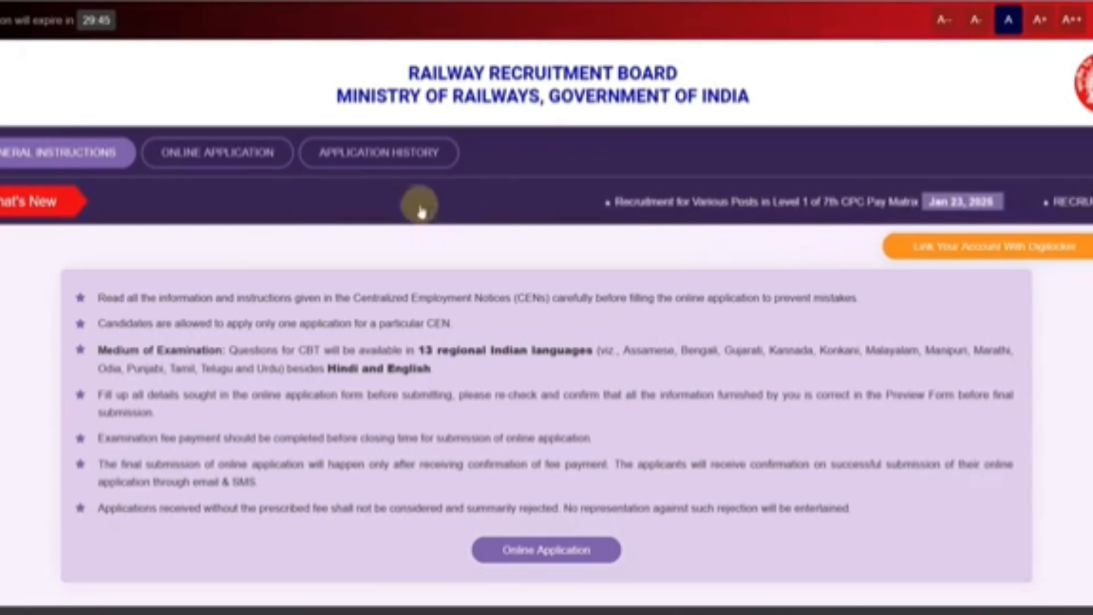
- Start the CEN 08/2024 application for RRB Secunderabad, declaring not debarred by any RRB/RRC
left_click(208, 170)
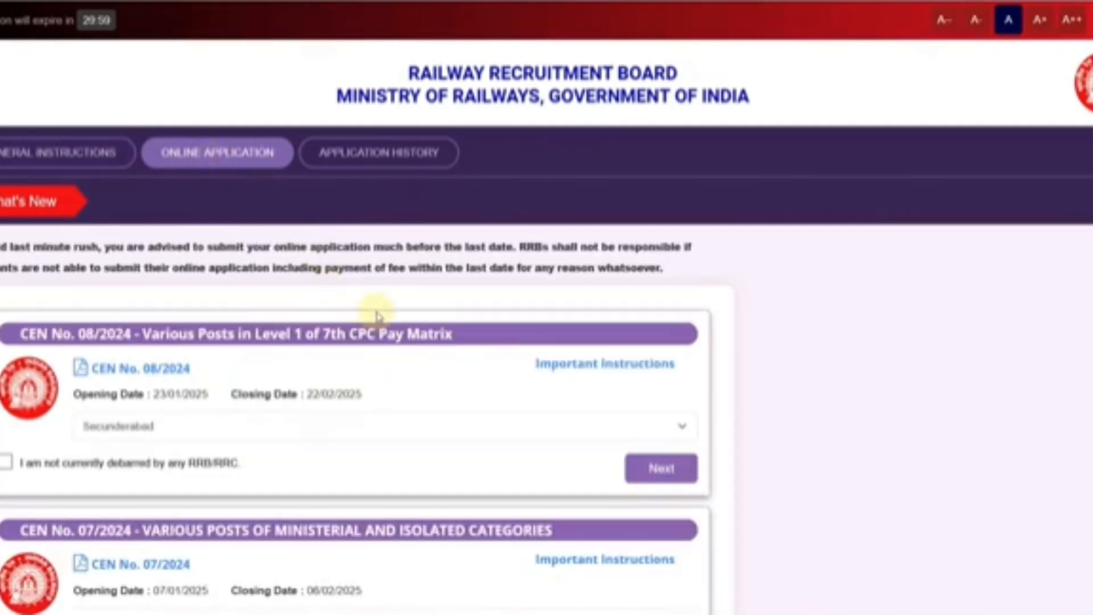
scroll(350, 314, "down", 3)
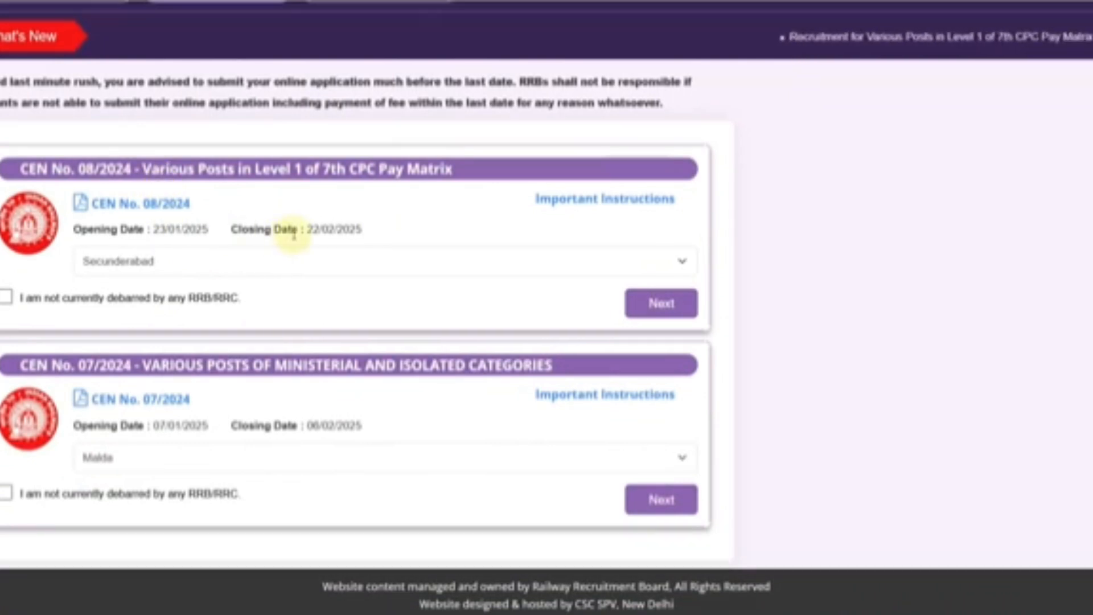
left_click(248, 260)
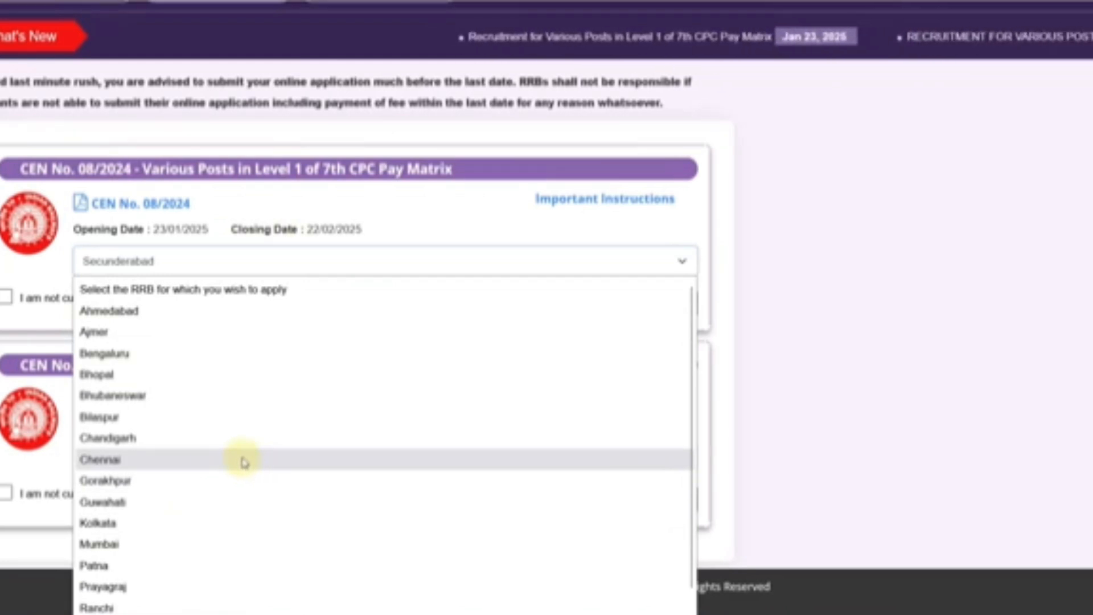
left_click(48, 276)
left_click(7, 297)
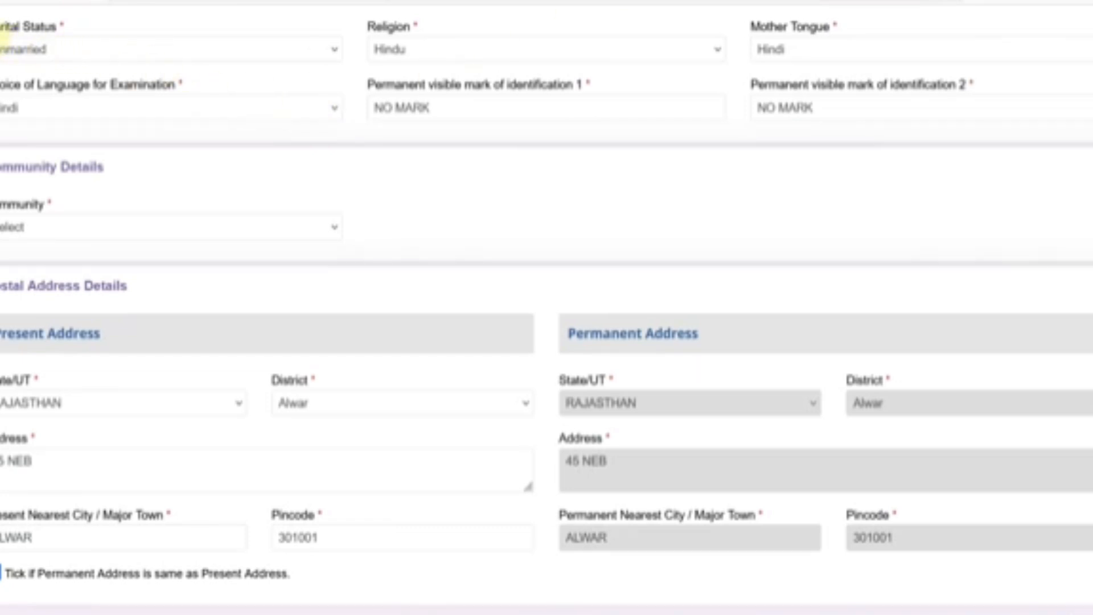
- Confirm marital status Unmarried, the religion choice, and mother tongue Hindi
left_click(31, 48)
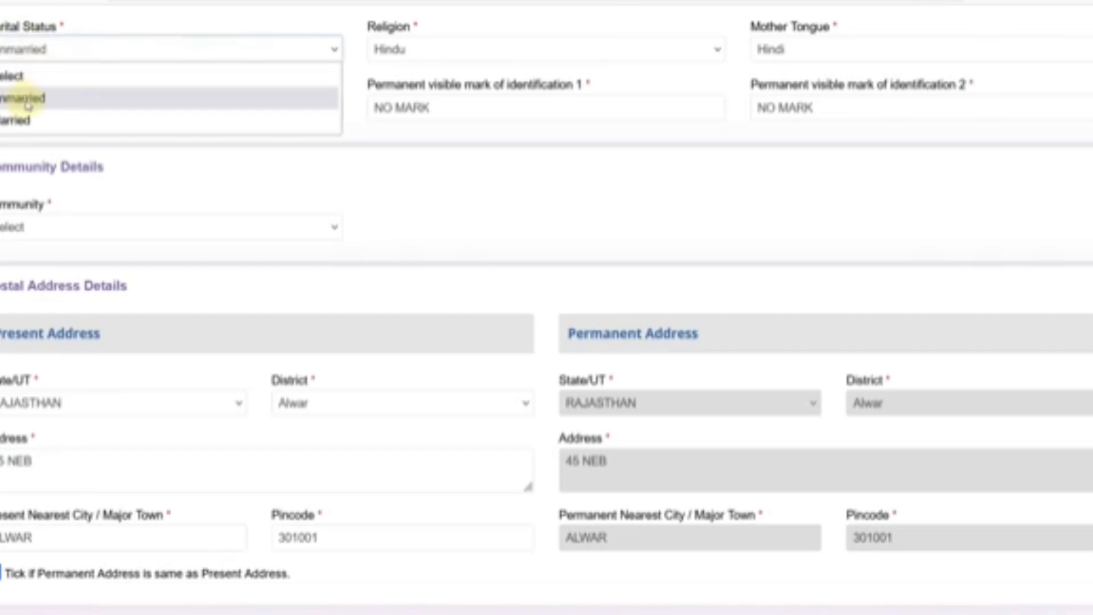
left_click(265, 183)
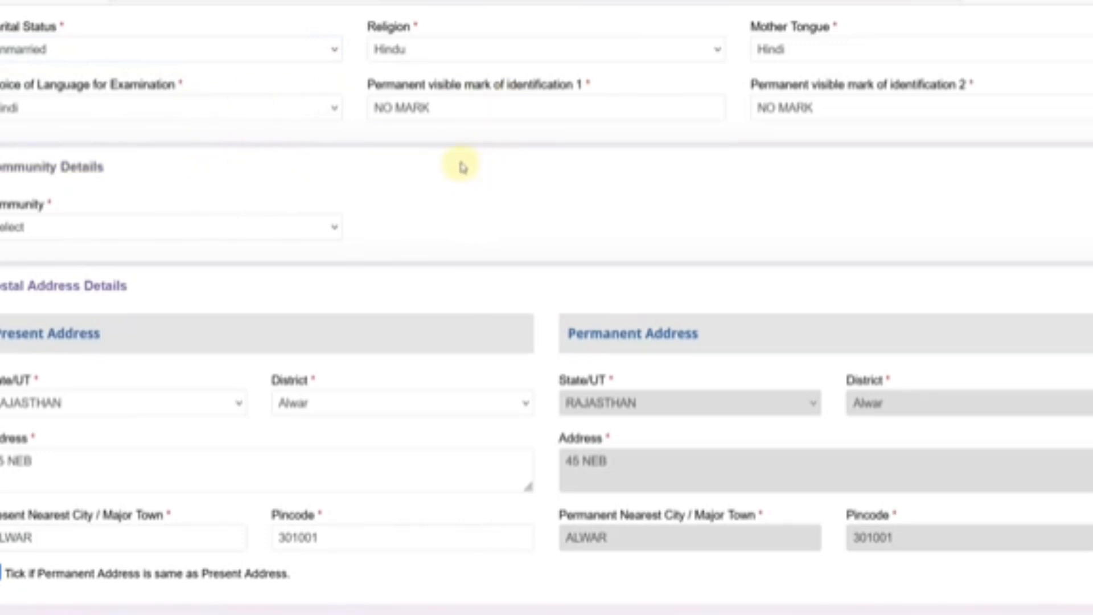
left_click(437, 54)
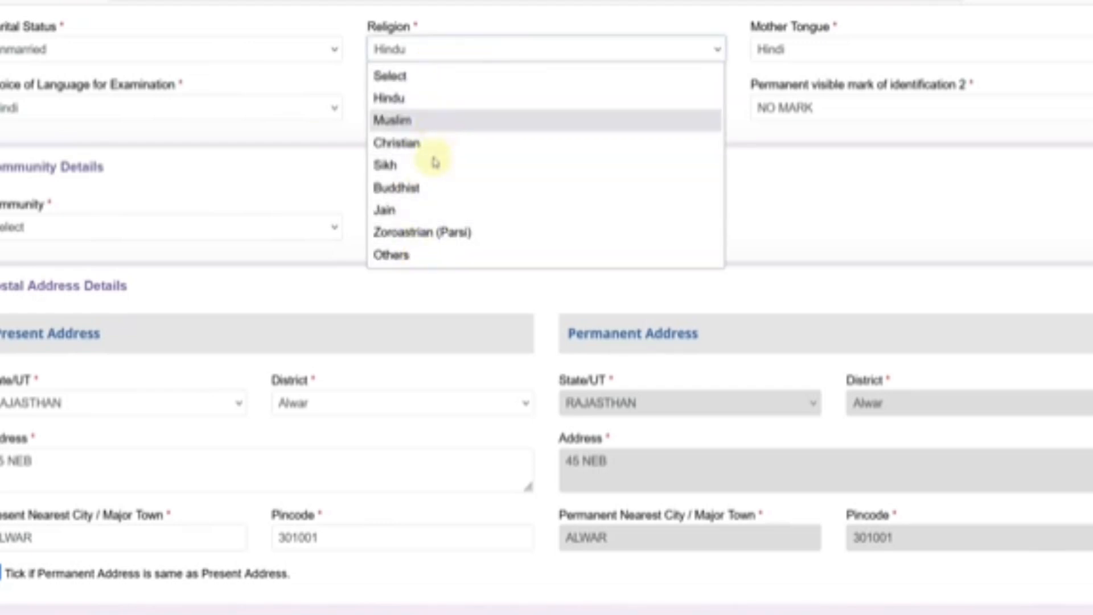
left_click(812, 52)
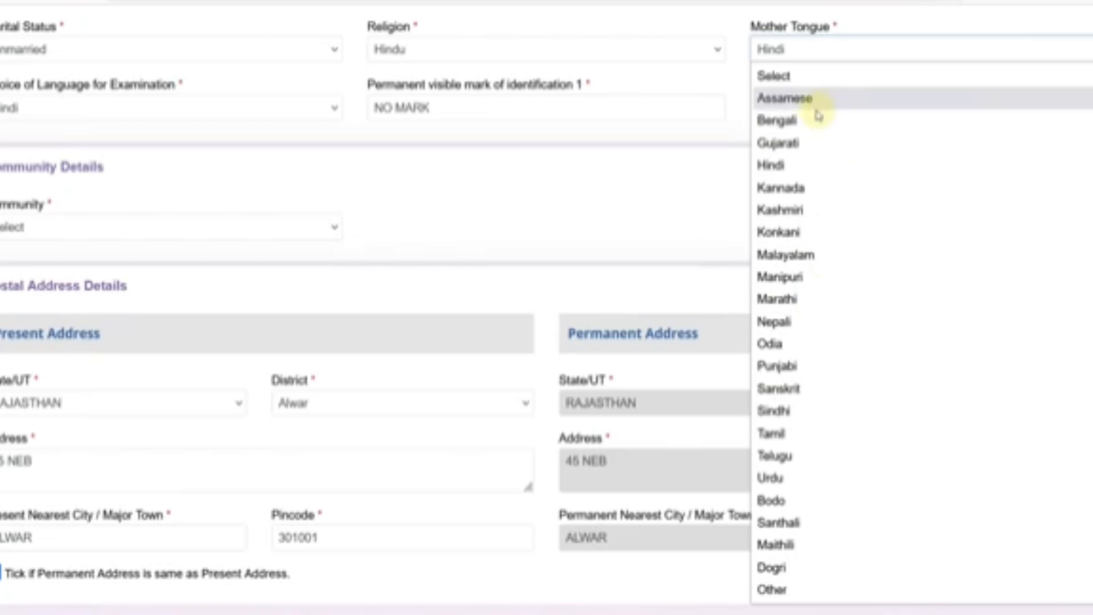
left_click(663, 179)
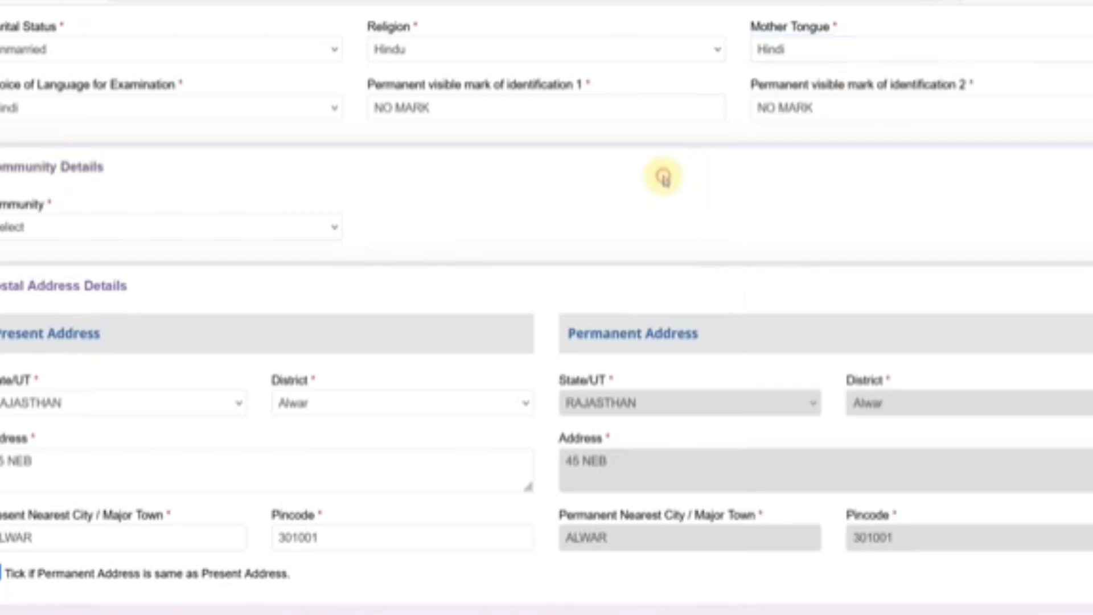
- Keep exam language Hindi and set Community to UR (Unreserved)
left_click(55, 114)
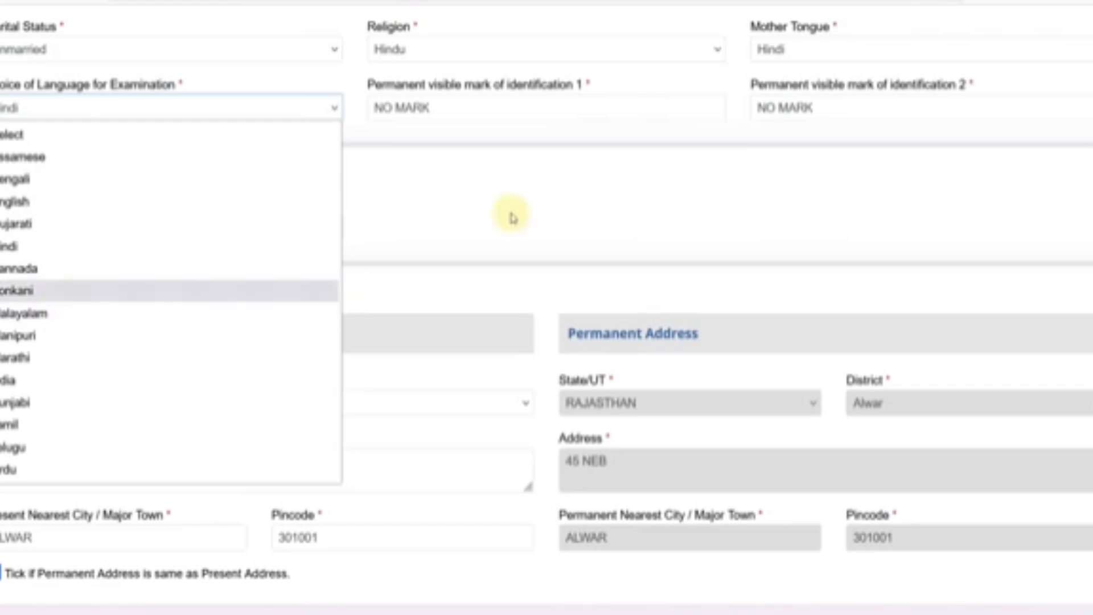
left_click(515, 185)
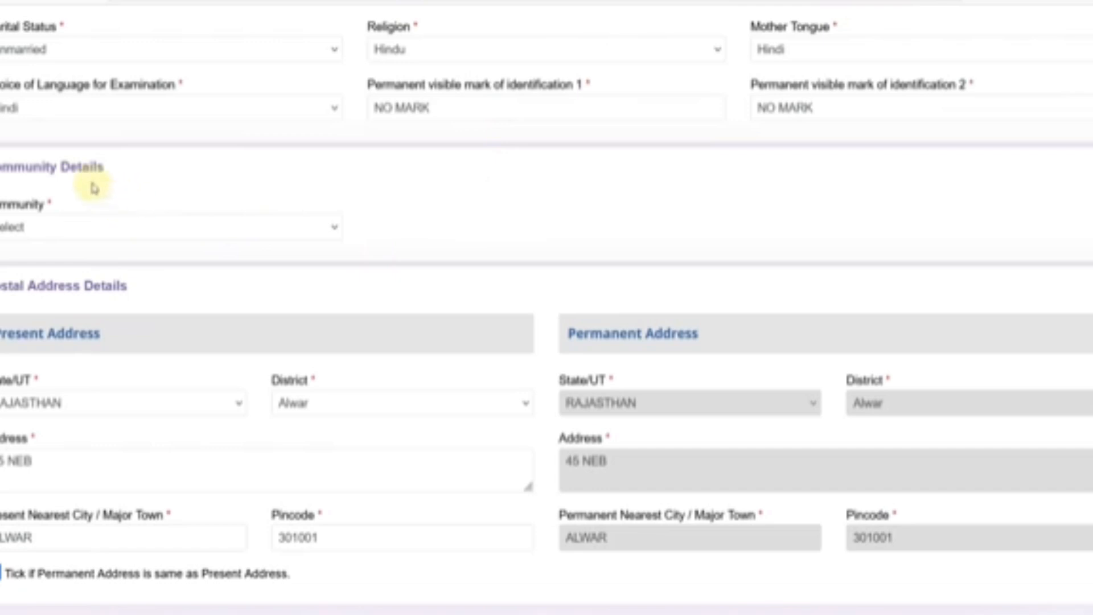
left_click(151, 229)
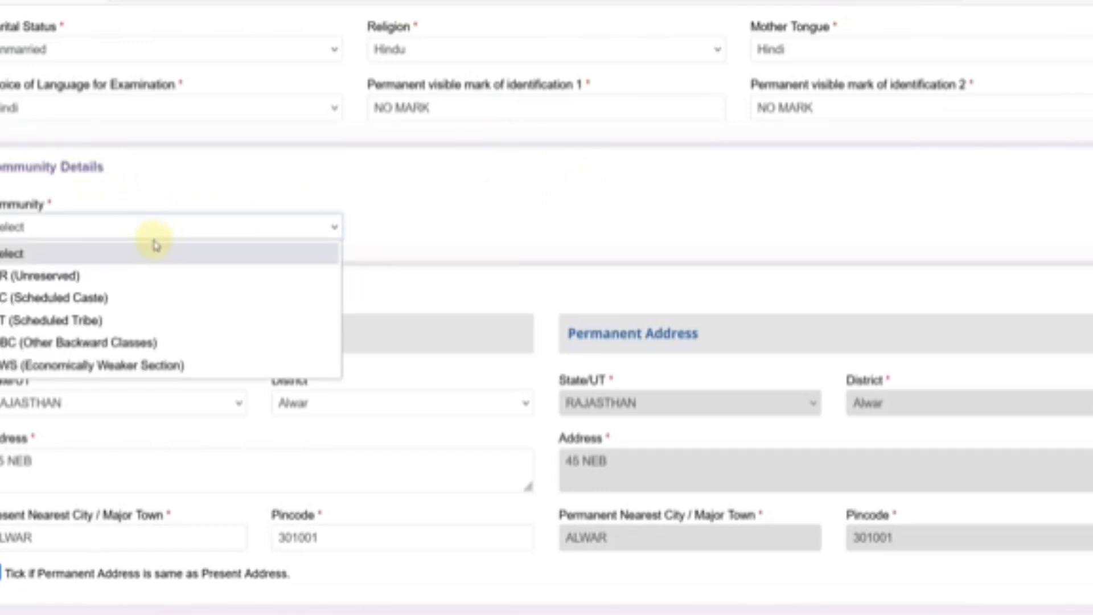
left_click(84, 276)
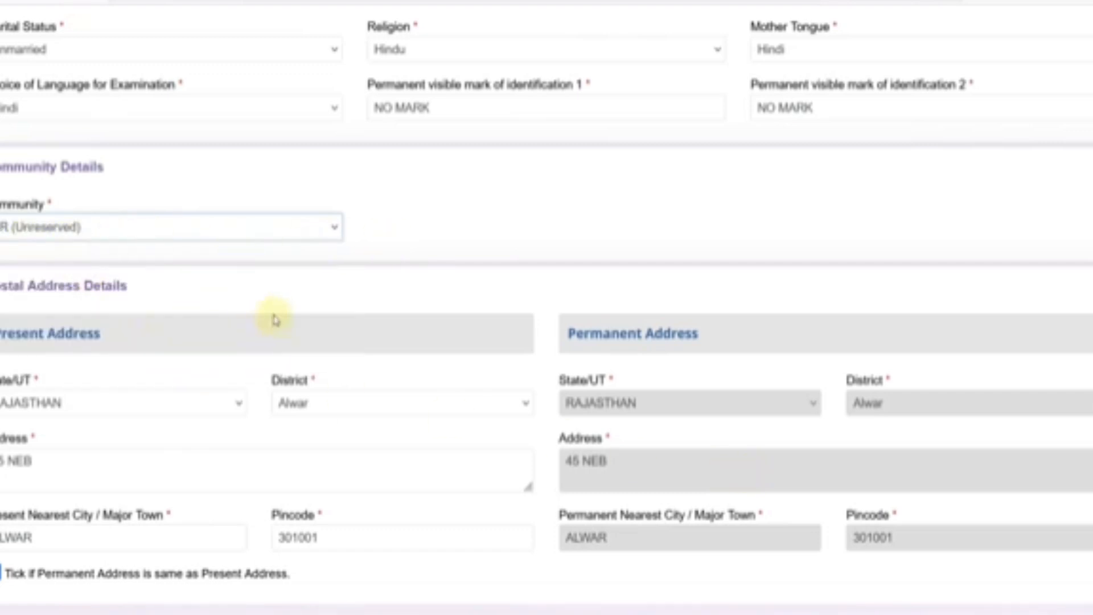
- Change Community from UR to SC (Scheduled Caste) and agree to the reservation eligibility notice
left_click(117, 234)
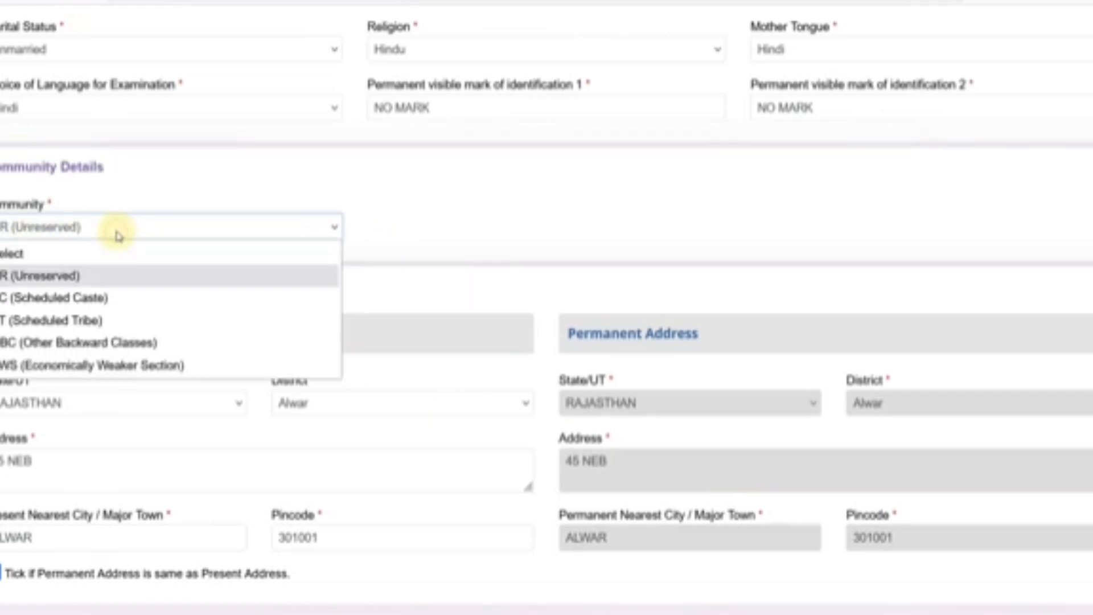
left_click(37, 302)
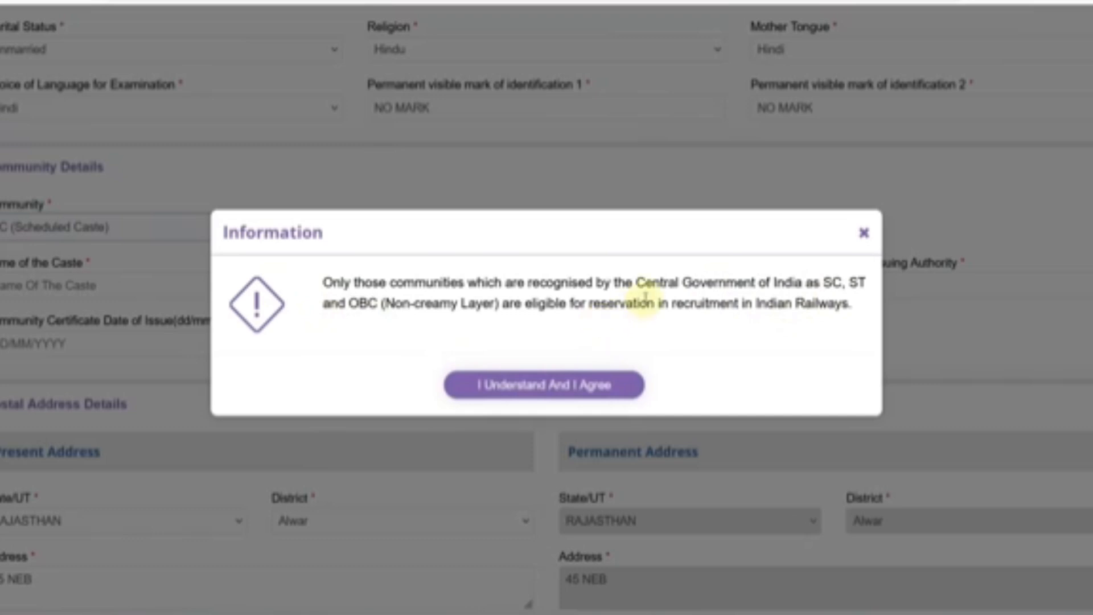
left_click_drag(638, 283, 804, 283)
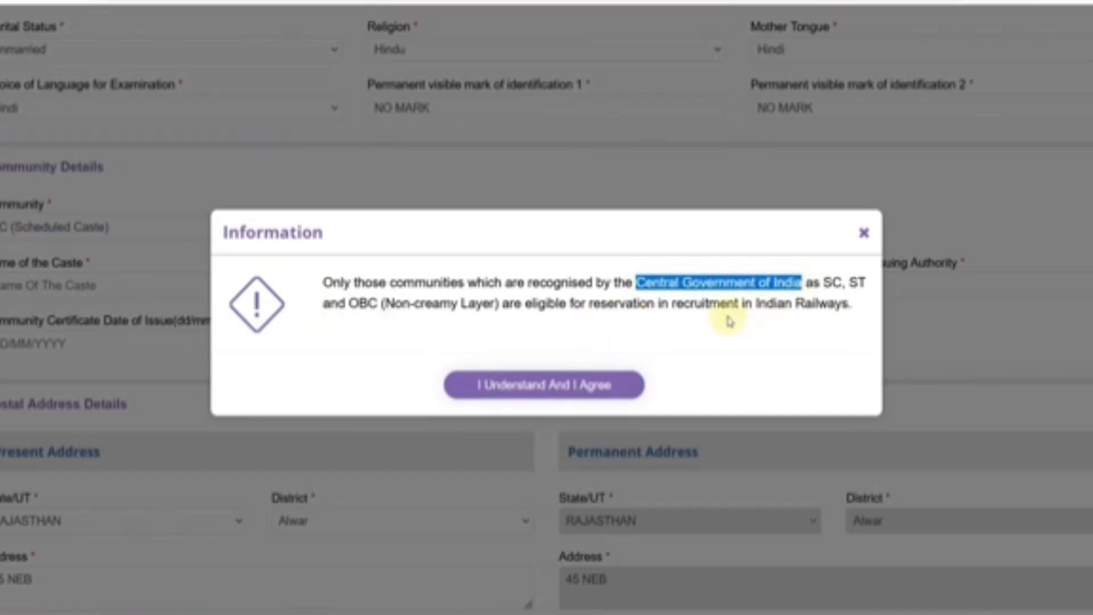
left_click(679, 302)
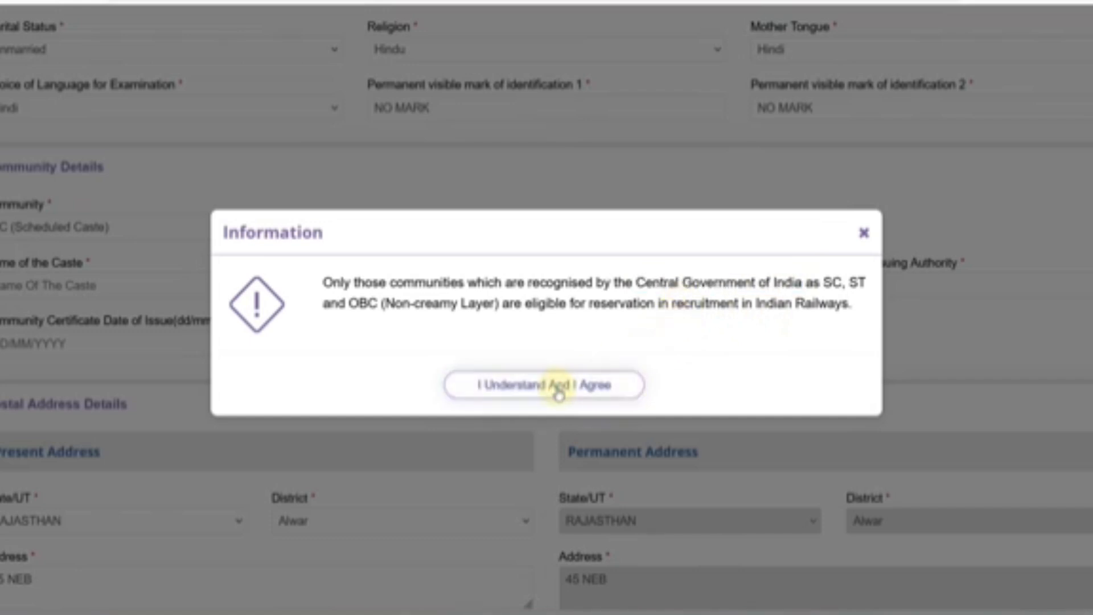
left_click(559, 387)
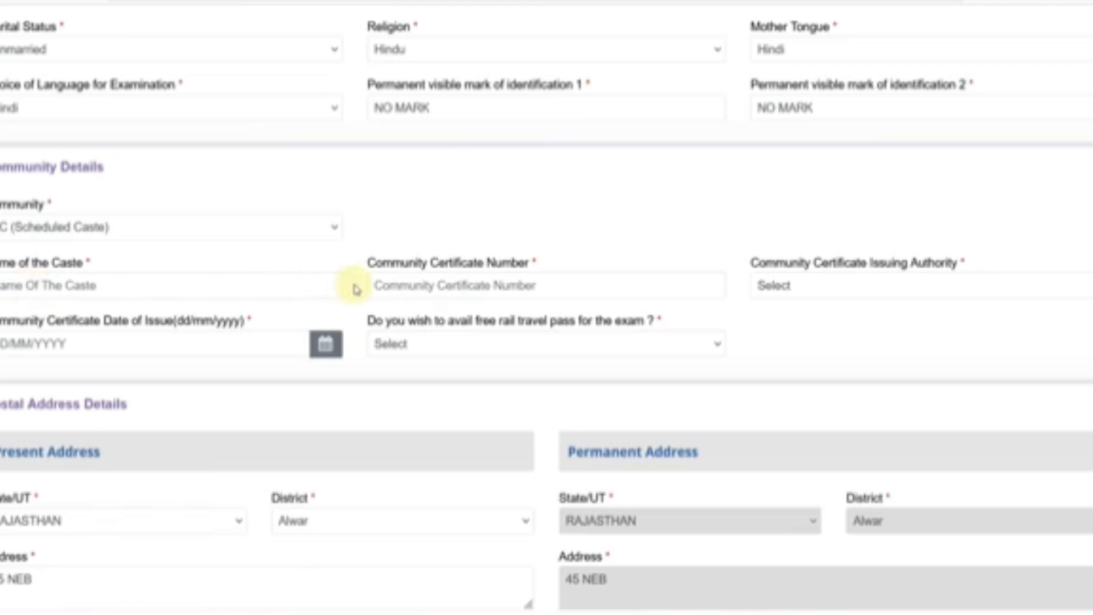
- Set the certificate issuing authority to City Magistrate and issuing state to RAJASTHAN
left_click(428, 286)
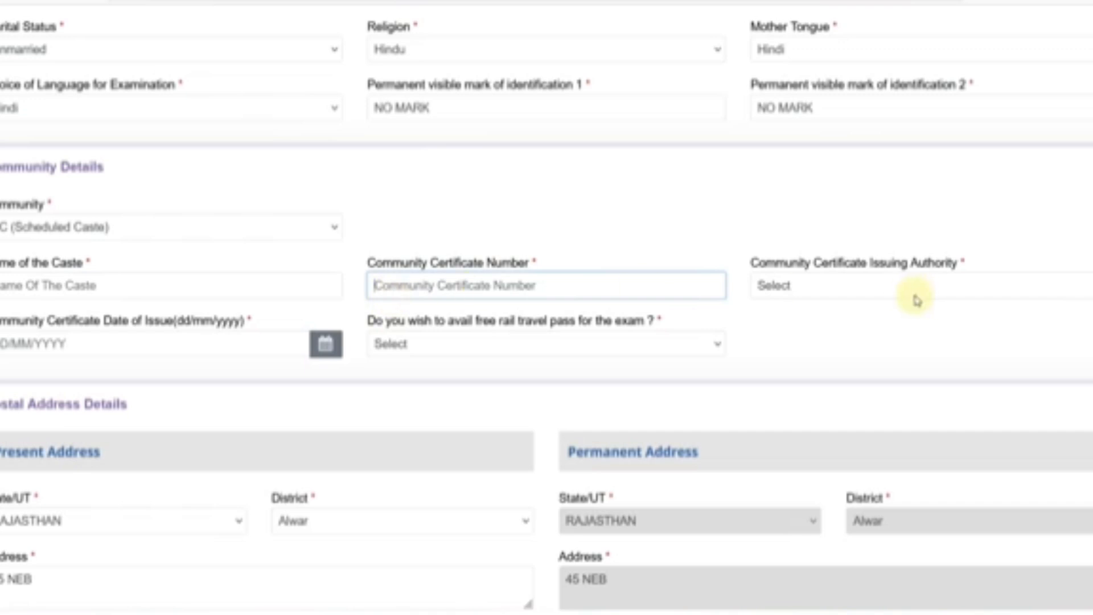
left_click(867, 291)
scroll(719, 395, "down", 3)
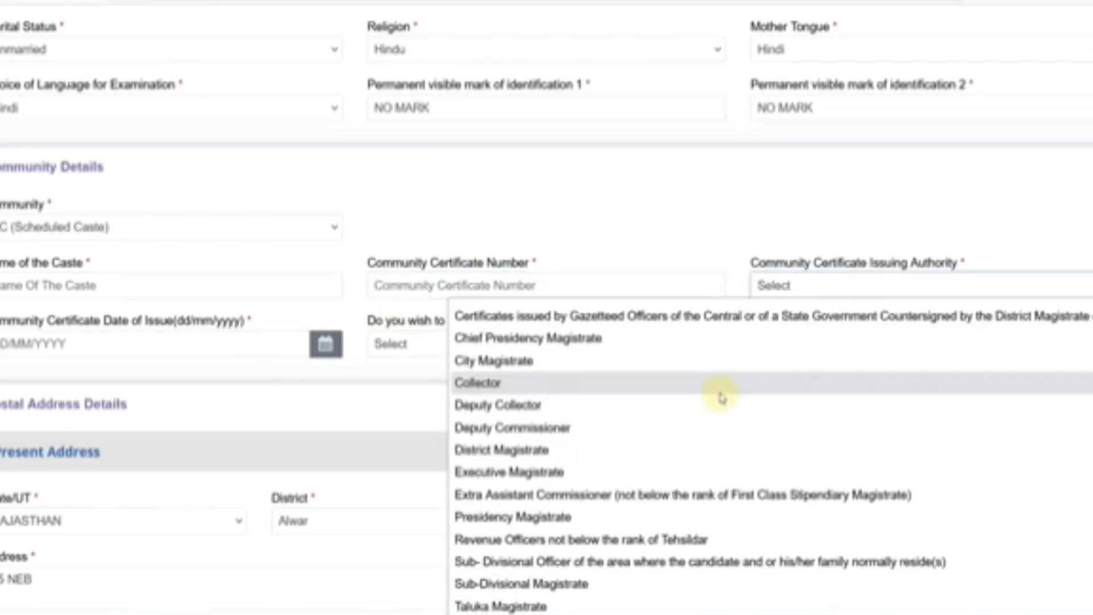
scroll(686, 594, "up", 3)
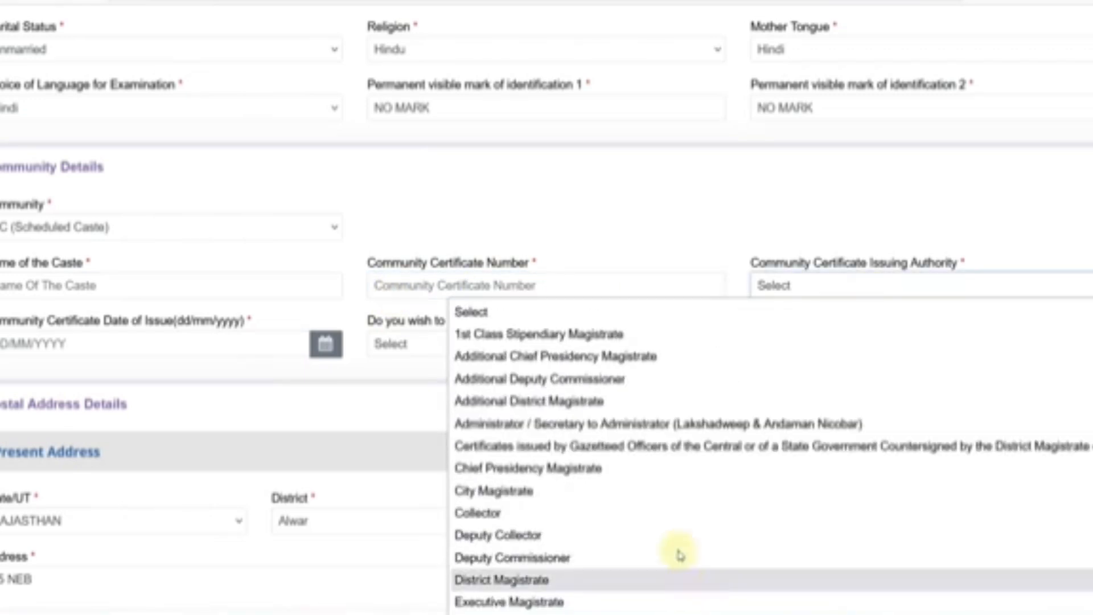
scroll(637, 564, "down", 3)
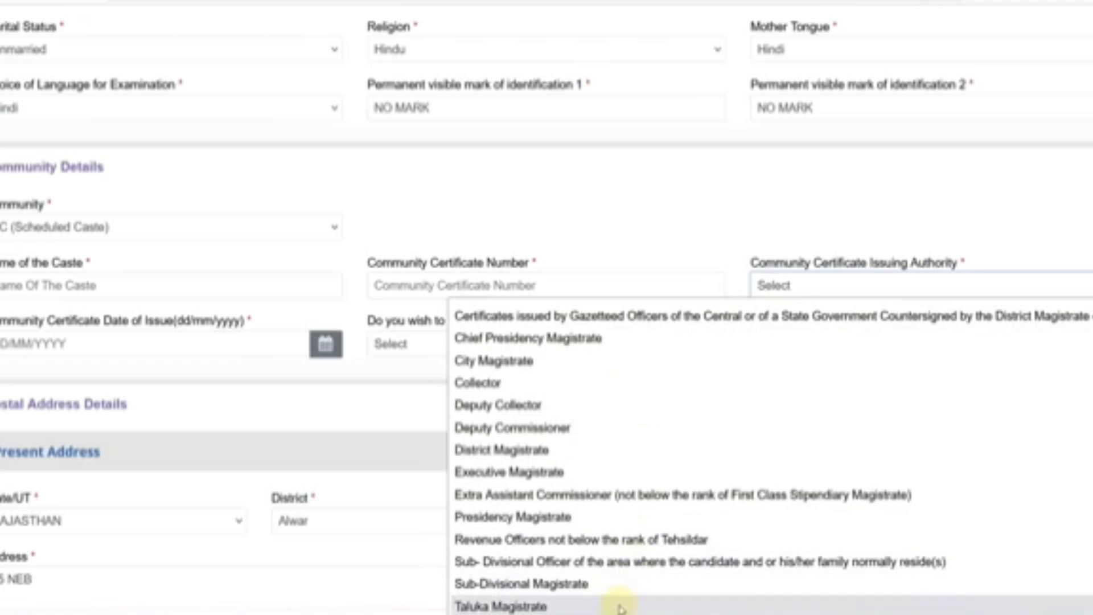
scroll(621, 604, "up", 3)
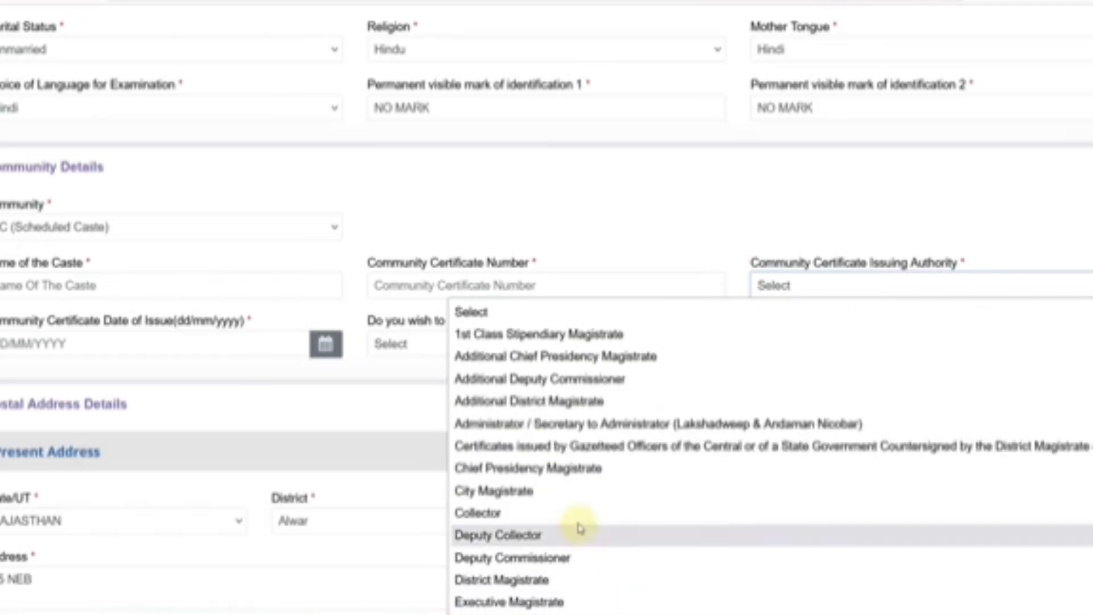
left_click(566, 492)
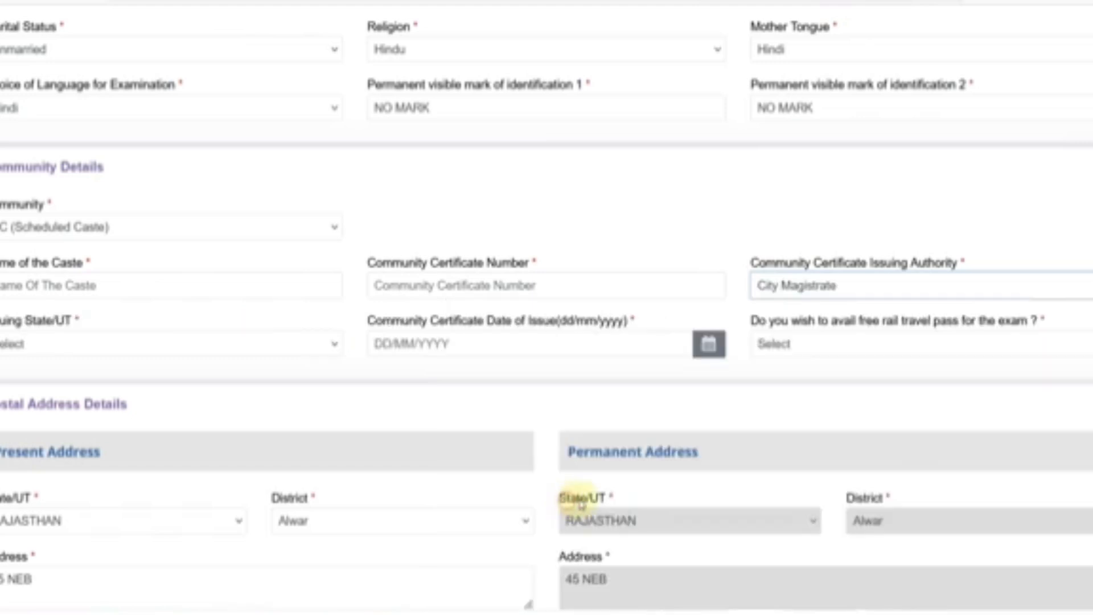
left_click(33, 347)
scroll(57, 256, "down", 5)
left_click(46, 159)
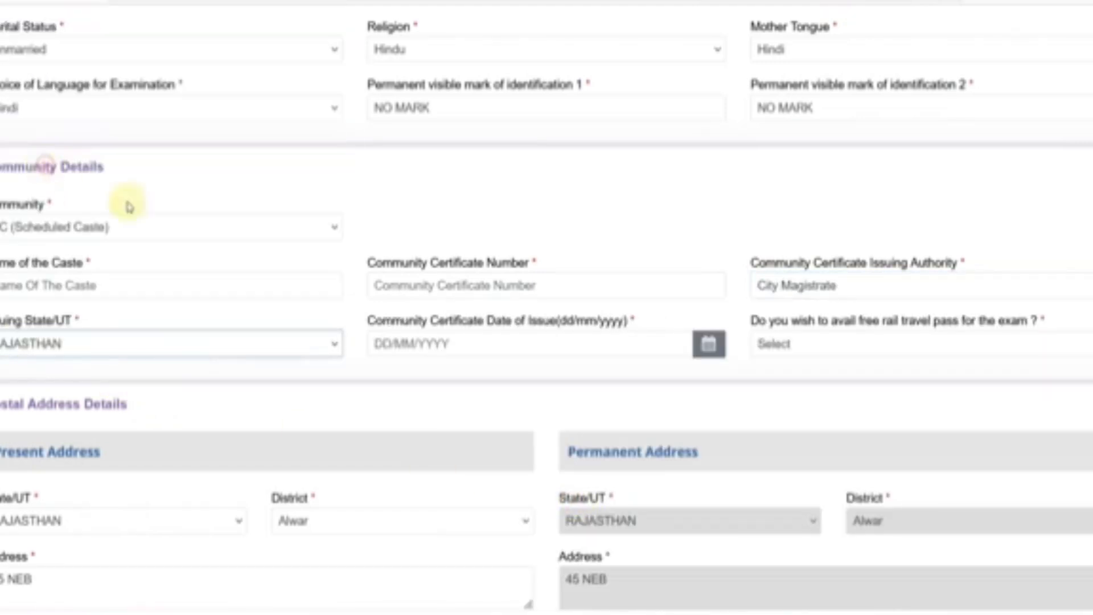
- Set the certificate date of issue to 25/10/2024 in the calendar
left_click(431, 345)
left_click(488, 124)
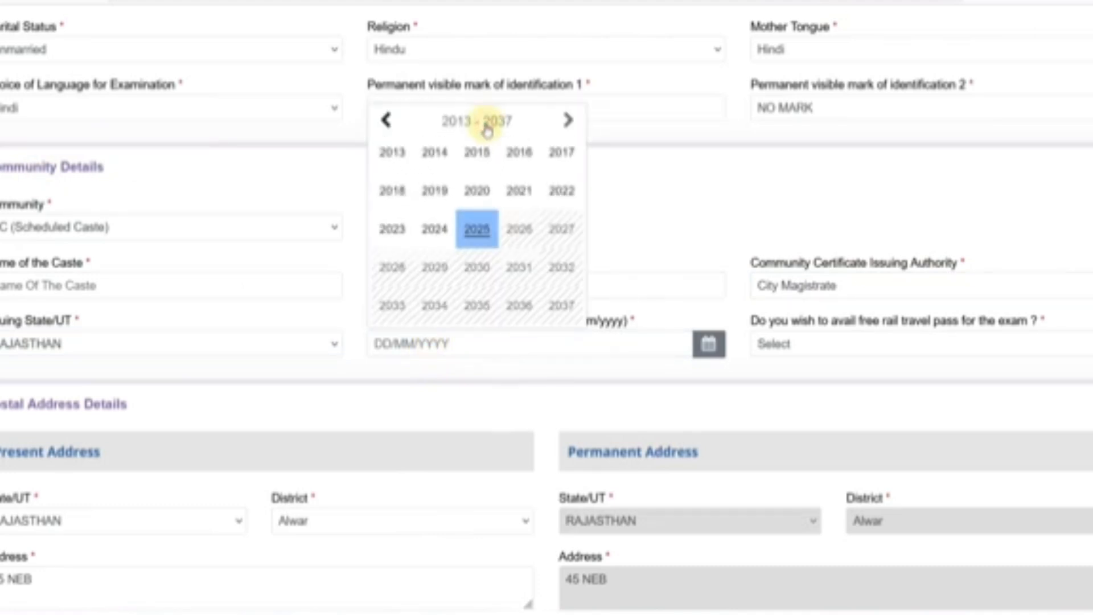
left_click(435, 229)
left_click(466, 129)
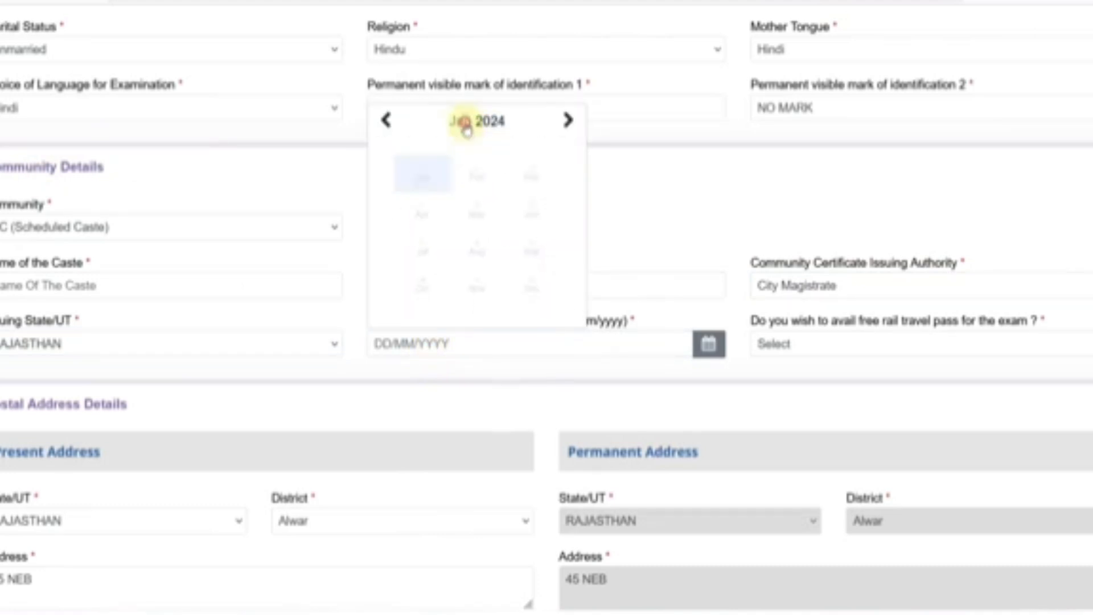
left_click(417, 293)
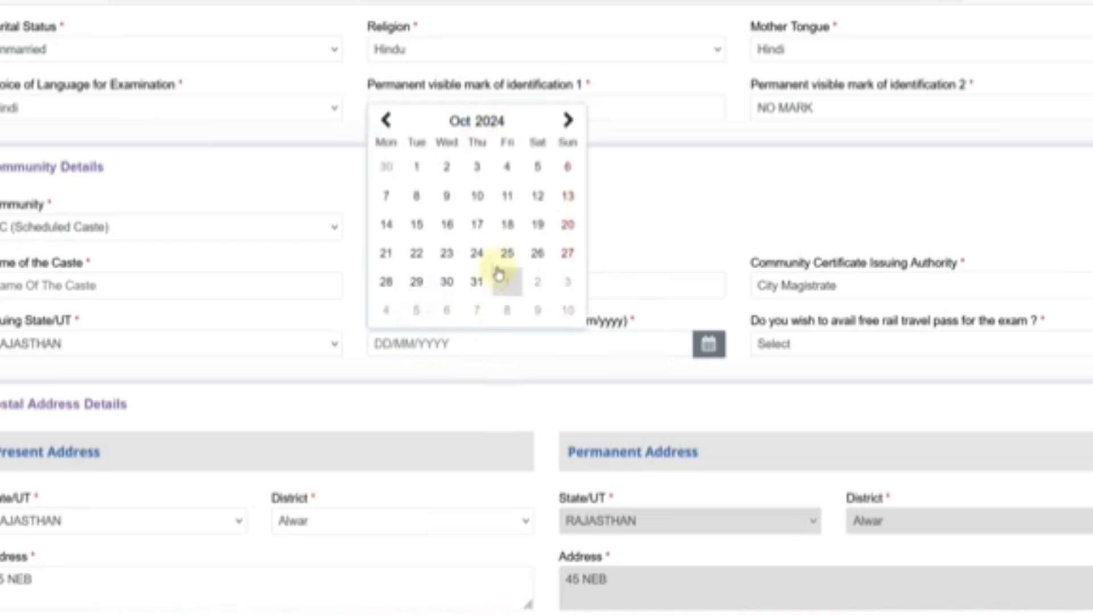
left_click(505, 254)
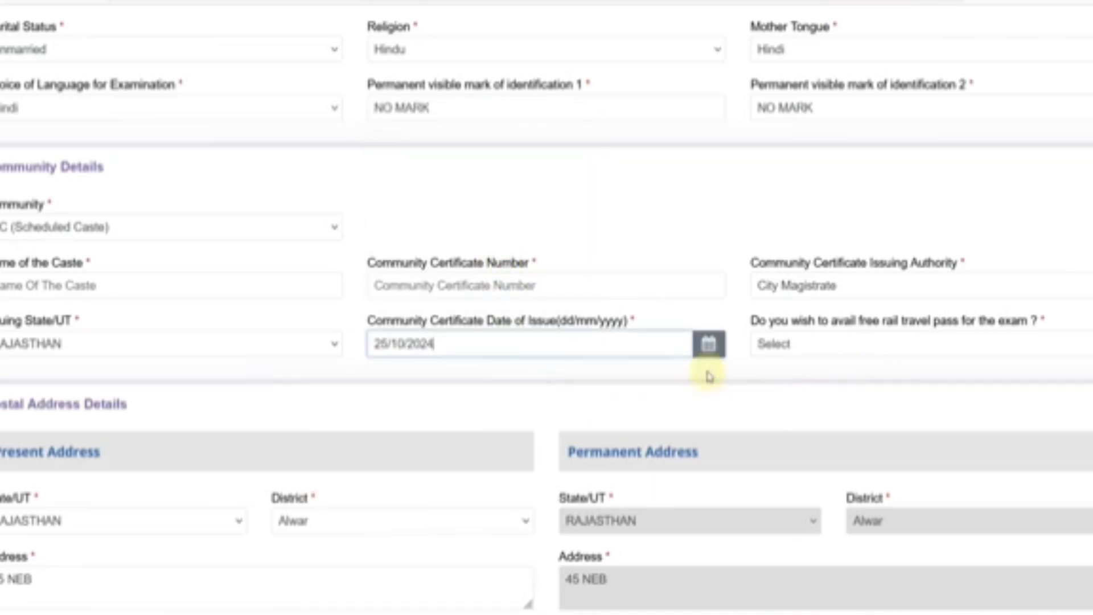
left_click(129, 233)
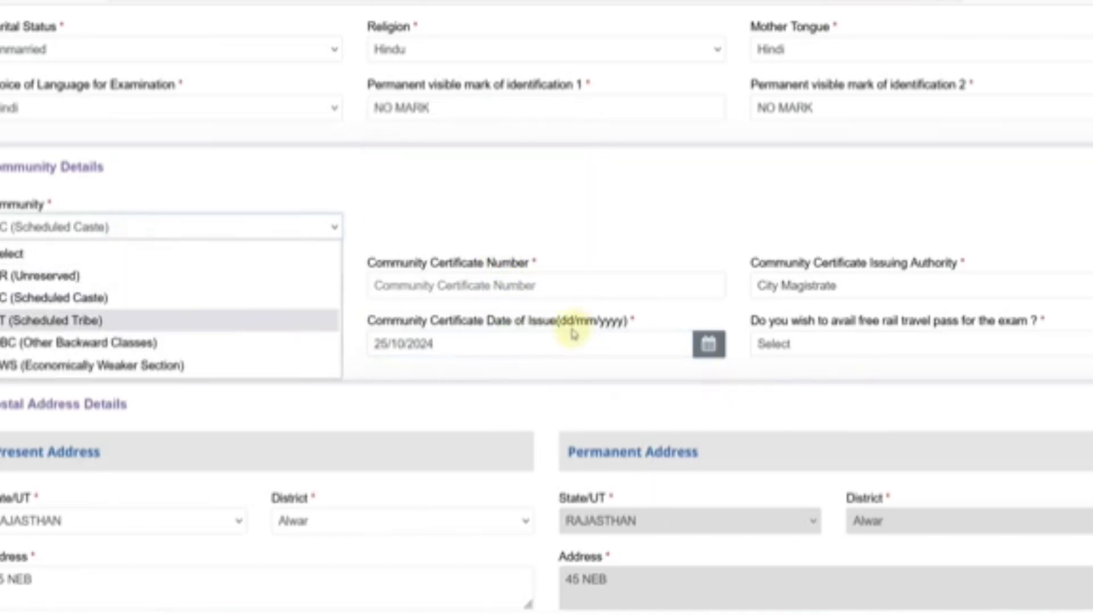
- Try ST as Community, then switch back to SC, accepting each eligibility notice
left_click(86, 320)
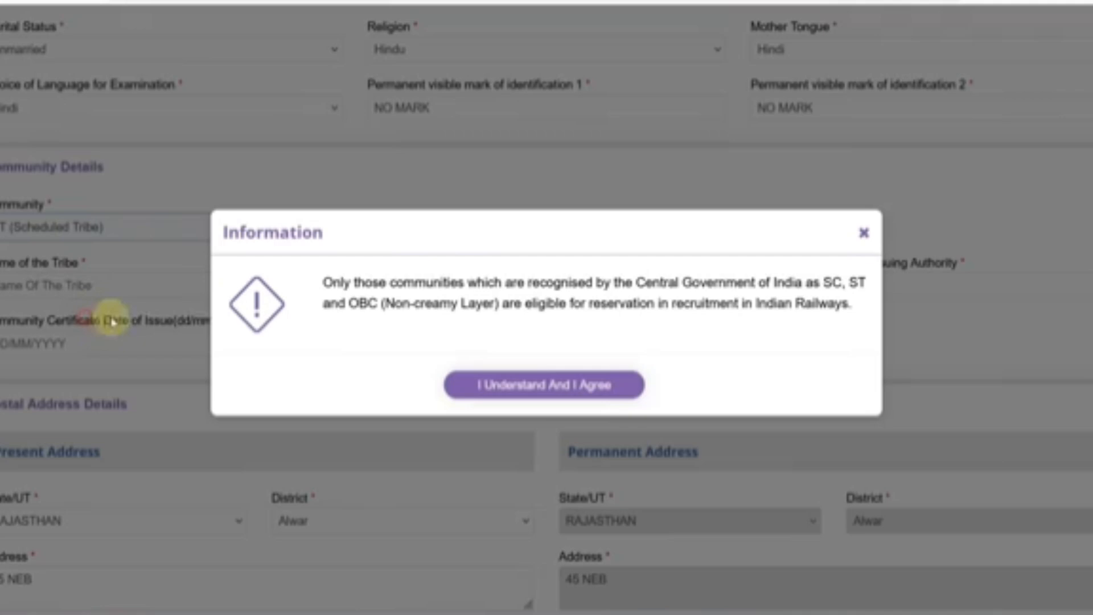
left_click(511, 385)
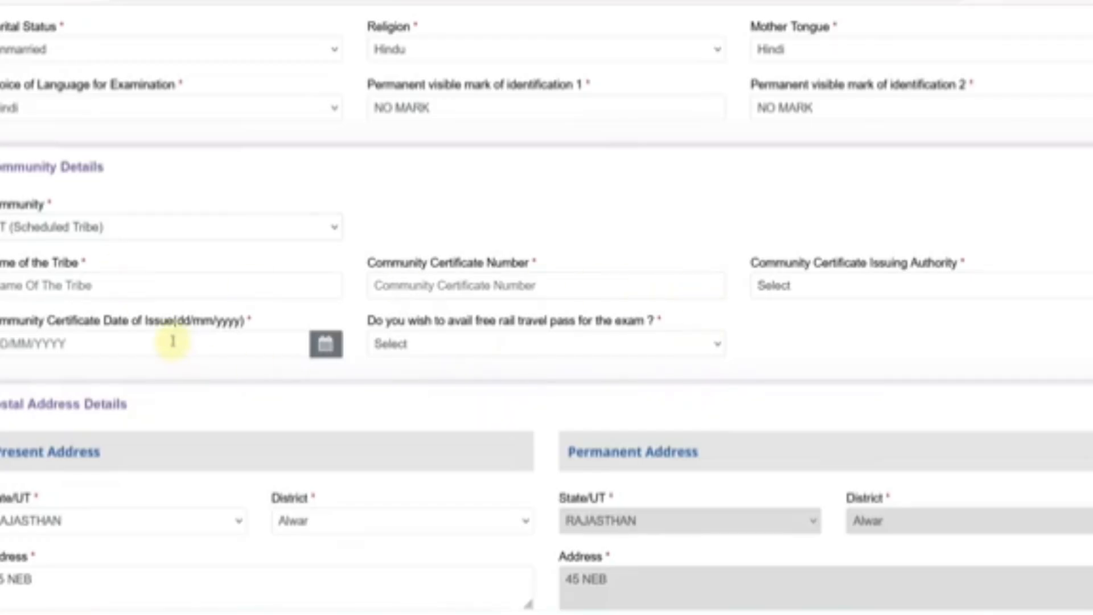
left_click(46, 231)
left_click(32, 296)
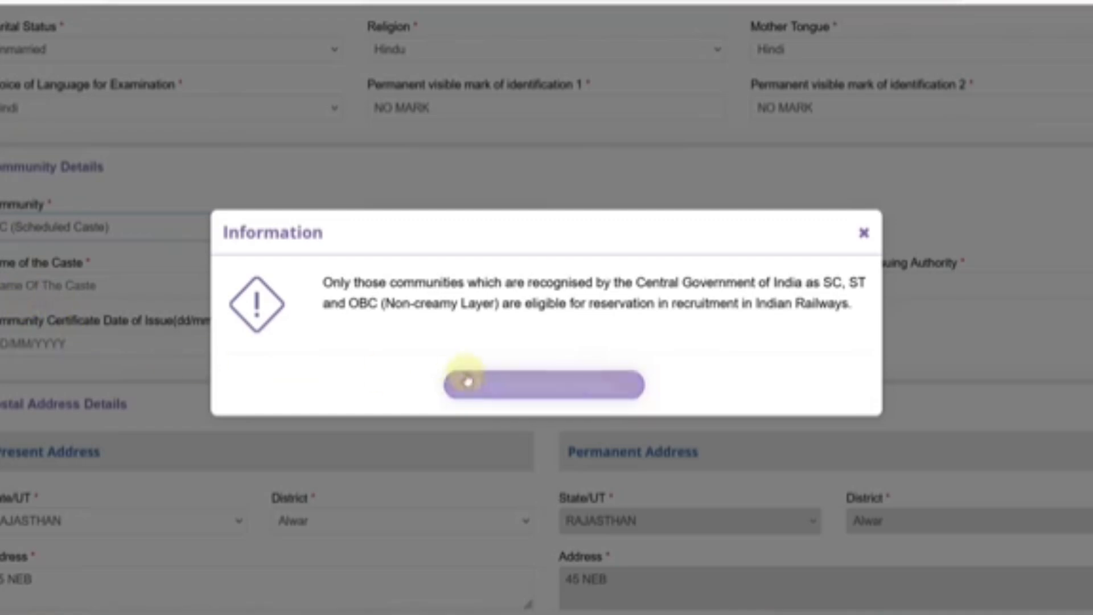
left_click(467, 382)
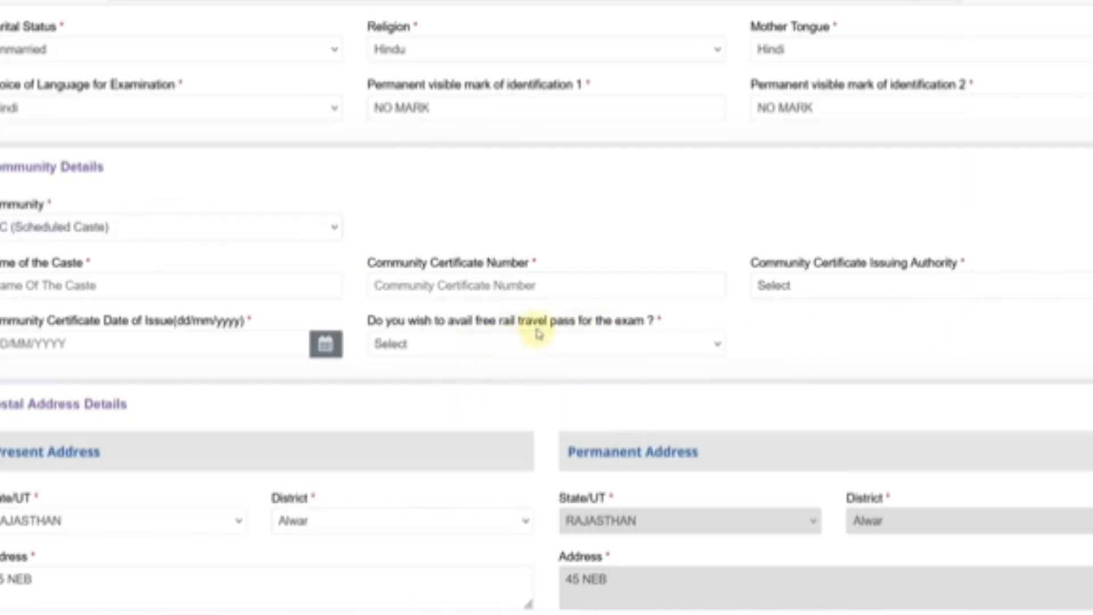
- Set free rail travel pass to Yes and enter ALWAR as the nearest railway station
left_click(492, 343)
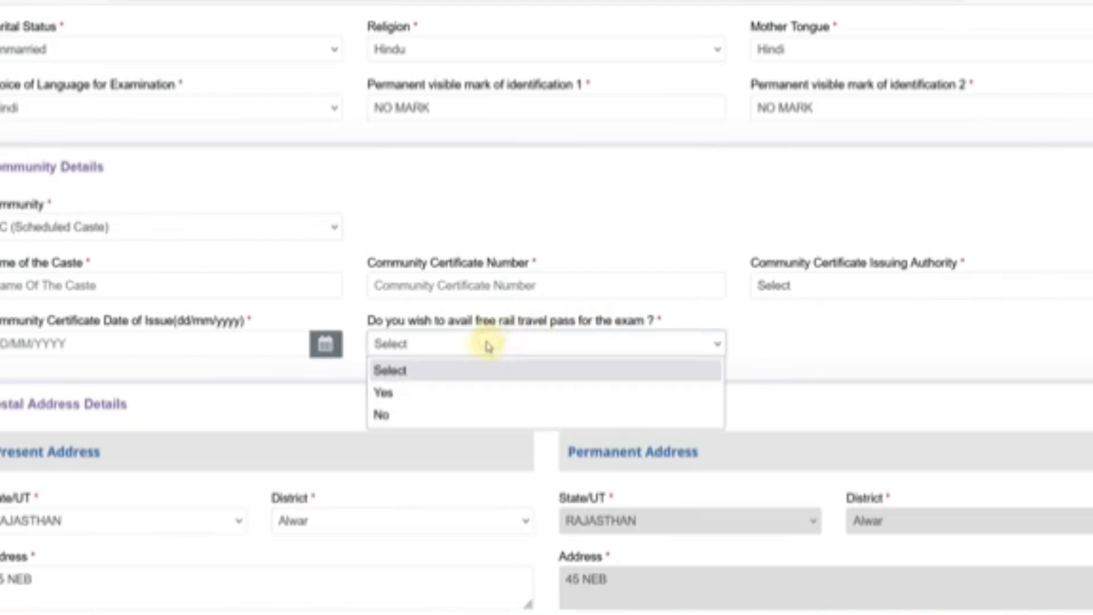
left_click(428, 418)
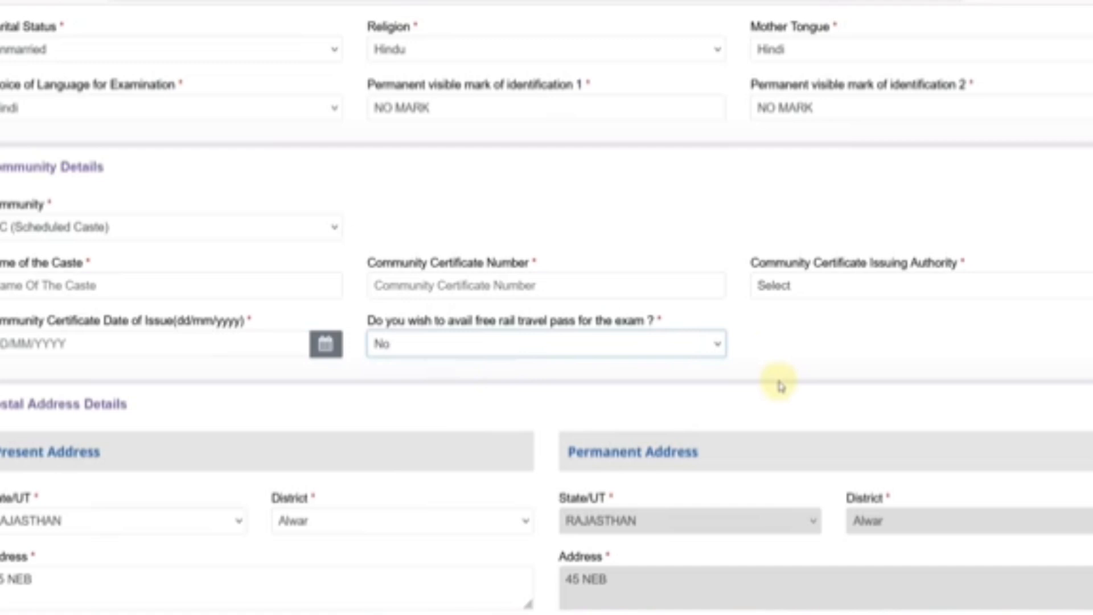
left_click(401, 345)
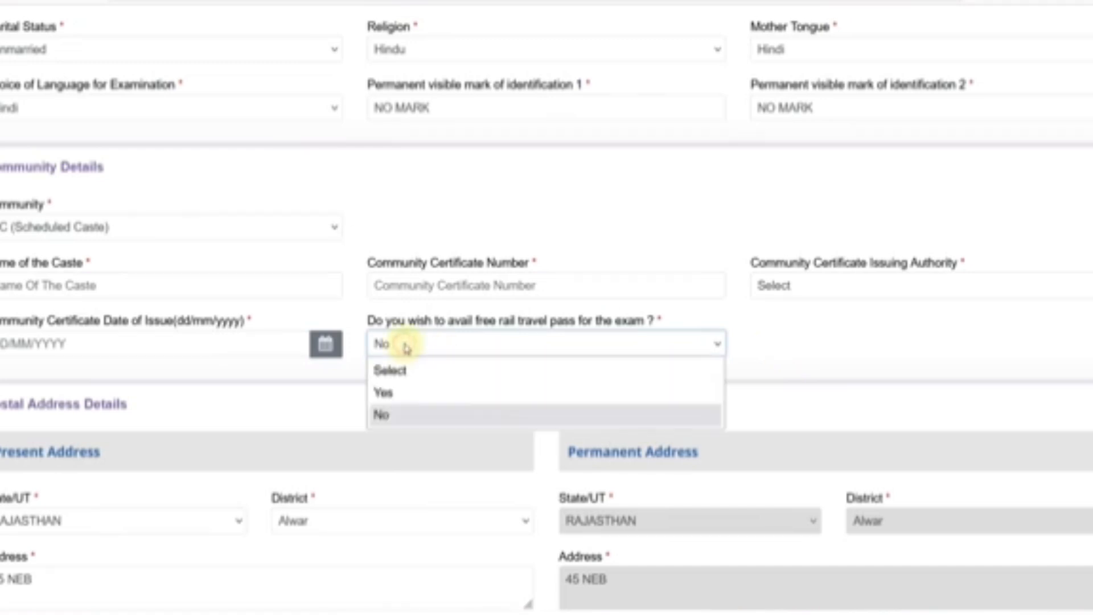
left_click(411, 393)
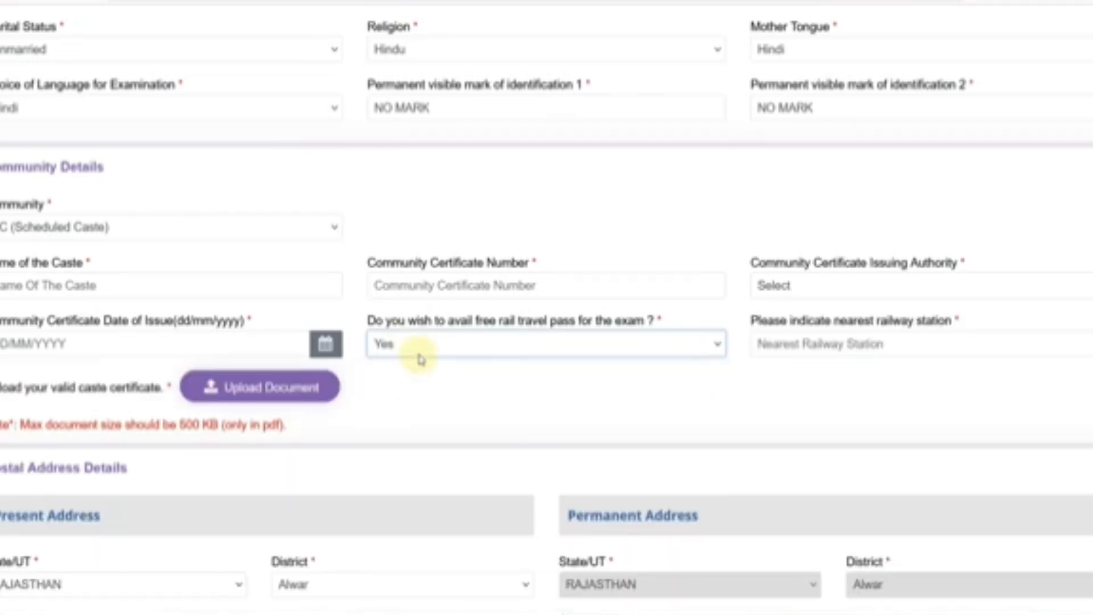
left_click(803, 343)
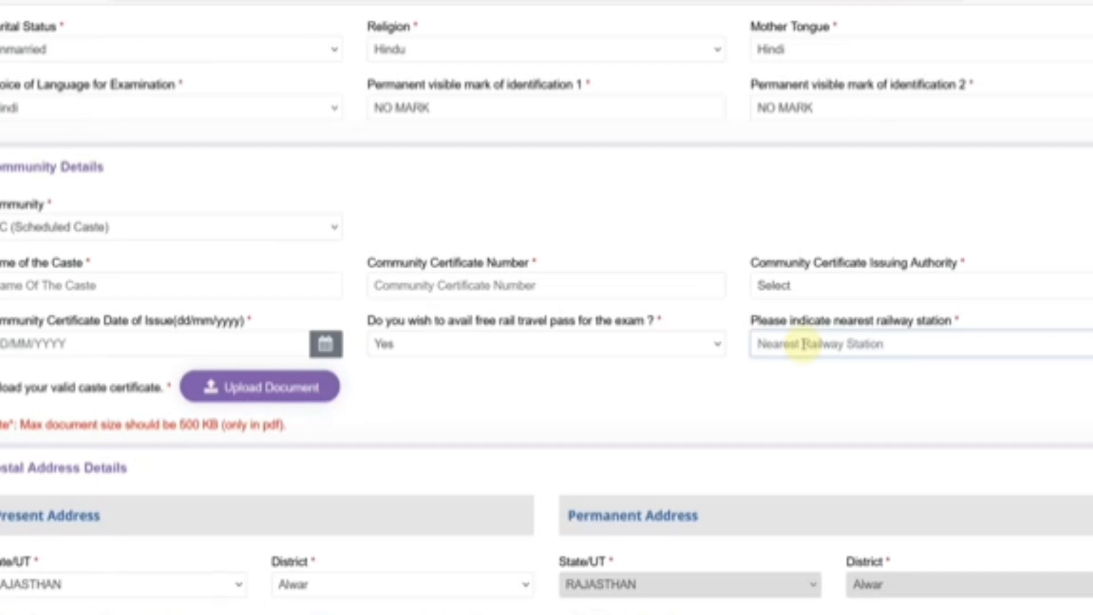
type("ALWAR")
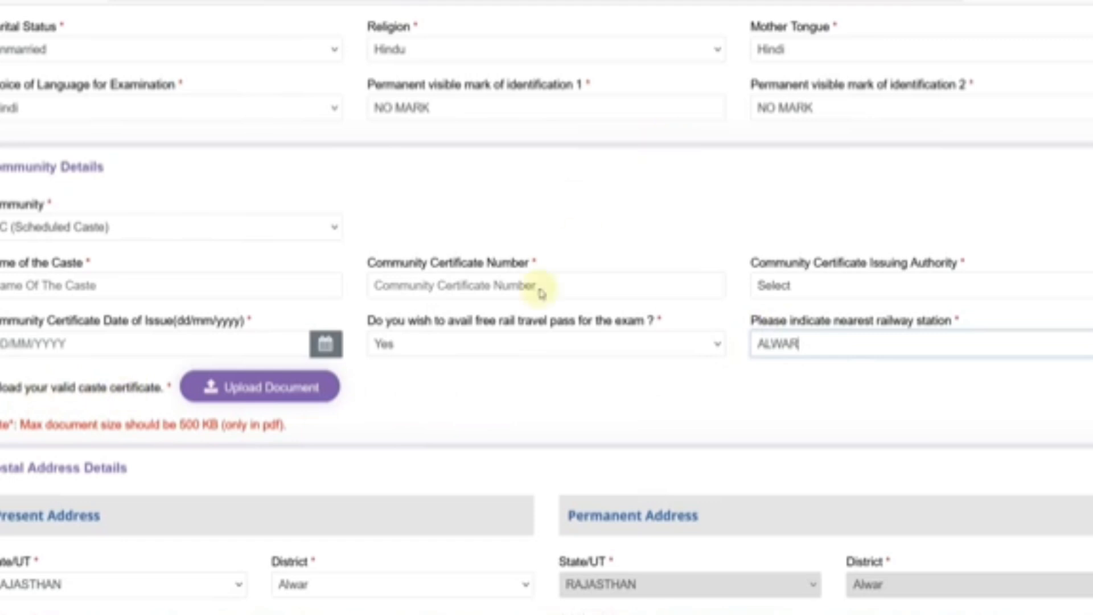
left_click(235, 424)
left_click_drag(247, 426, 286, 427)
left_click(305, 427)
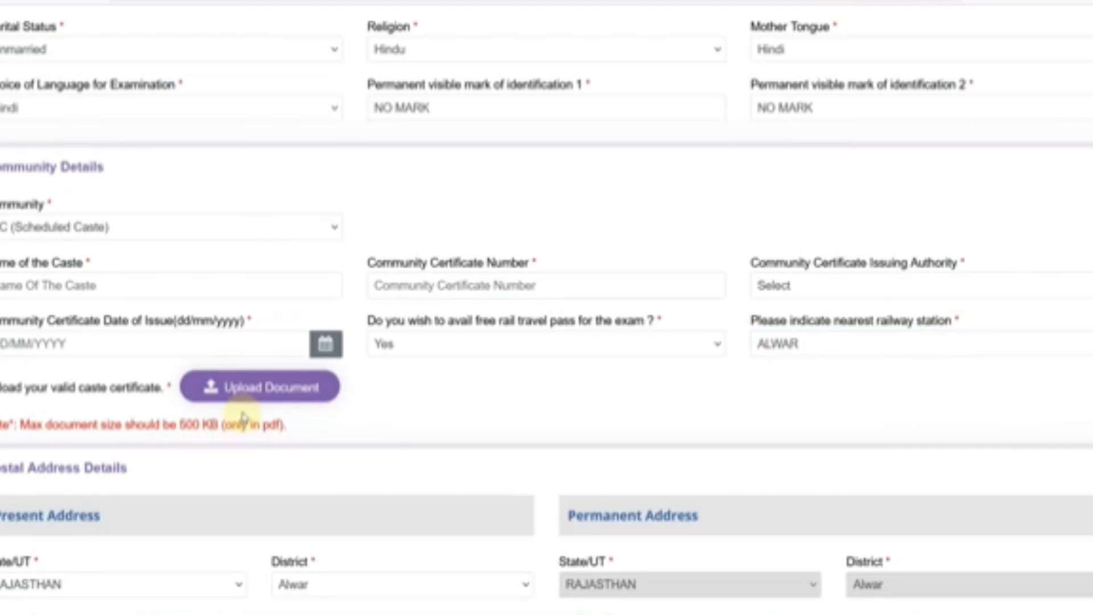
left_click(49, 229)
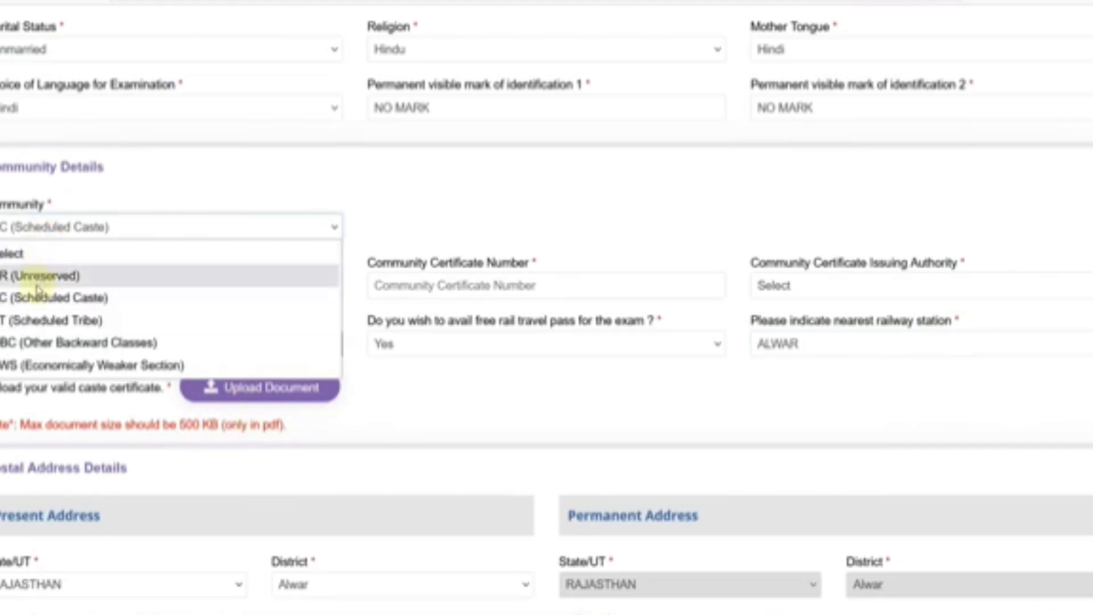
- Switch Community to ST, accept the notice, and keep free rail travel pass at Yes
left_click(35, 318)
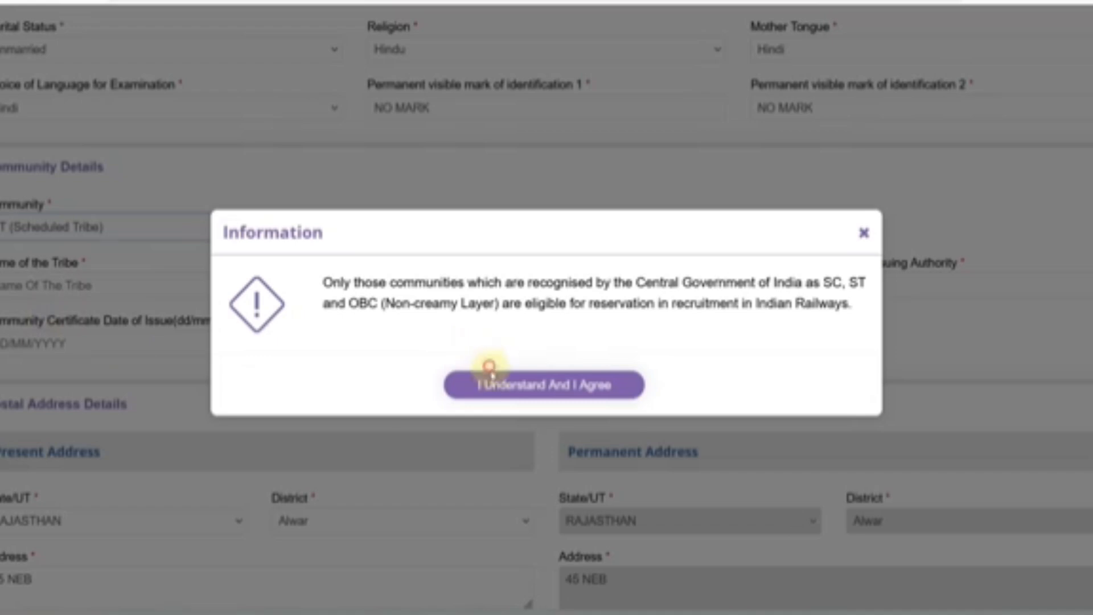
left_click(491, 382)
left_click(451, 345)
left_click(421, 413)
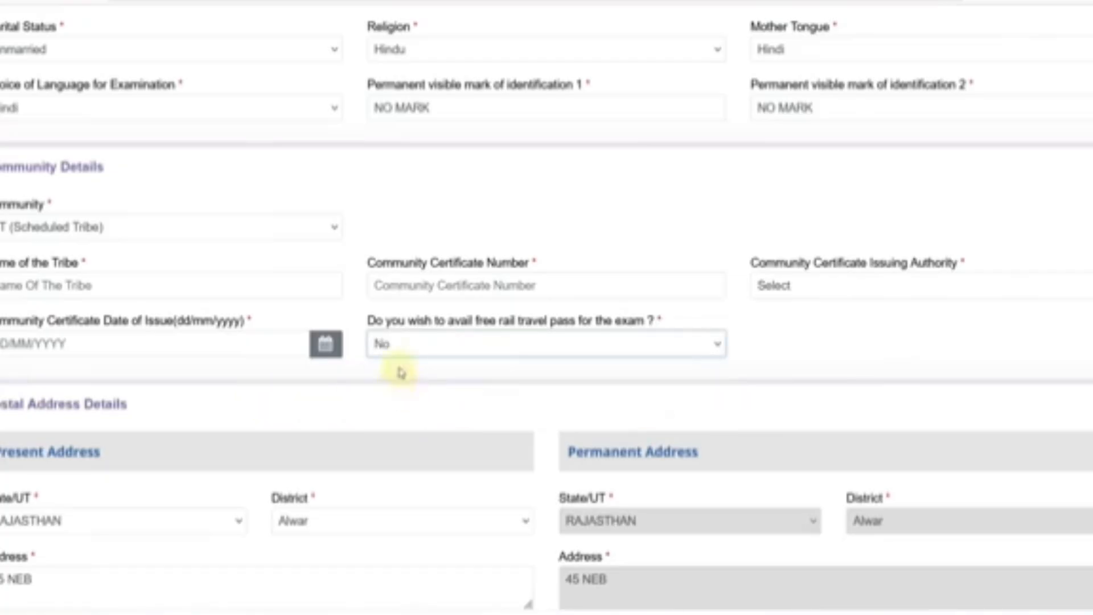
left_click(407, 346)
left_click(416, 391)
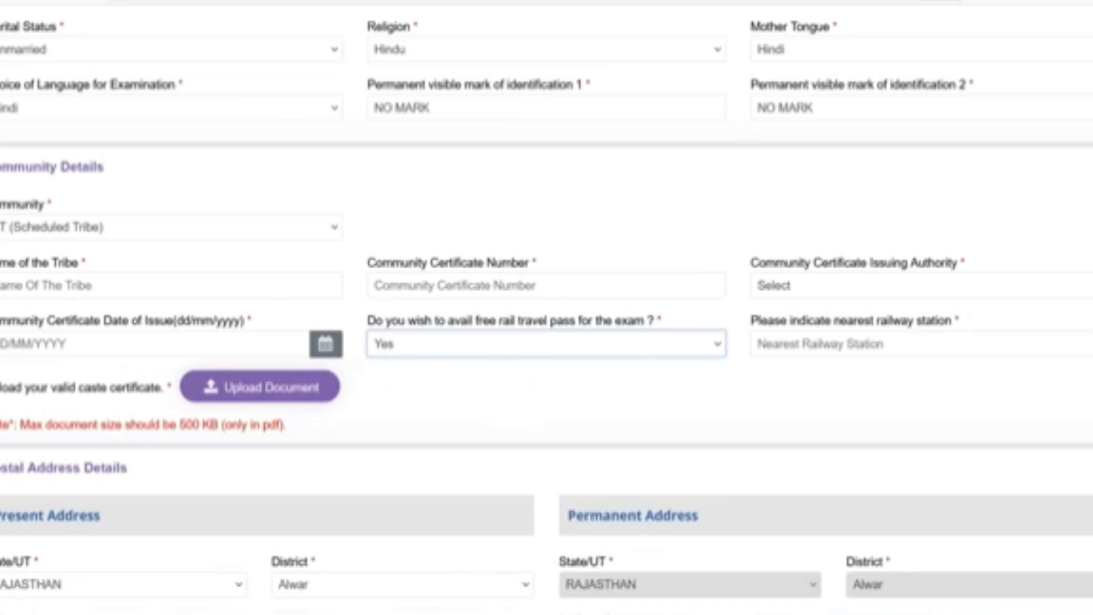
- Change Community to OBC and answer No to Non-Creamy Layer, acknowledging both notices
left_click(89, 232)
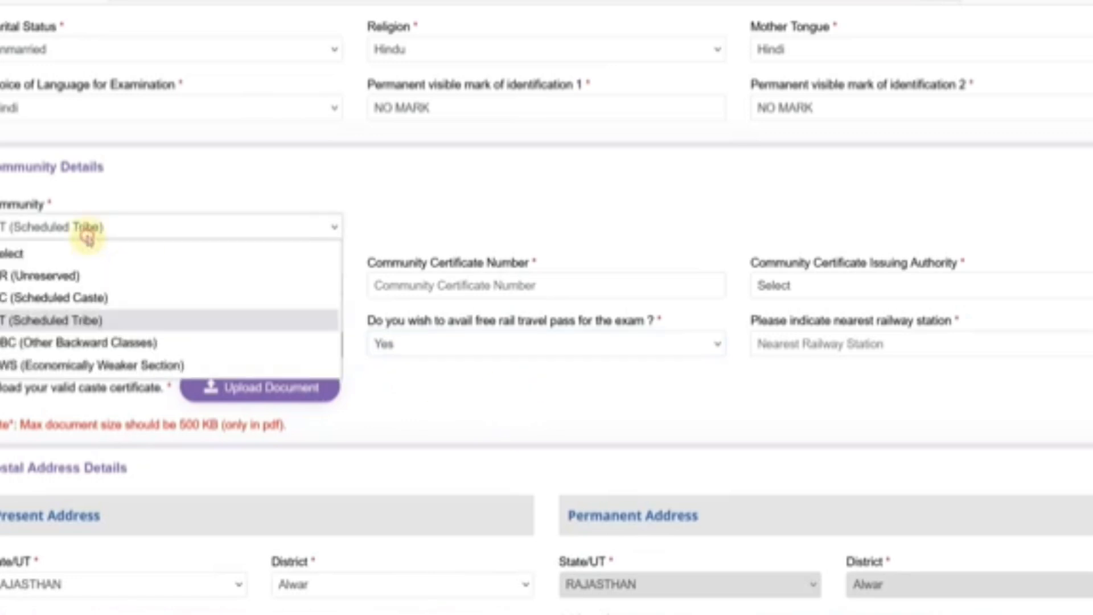
left_click(50, 343)
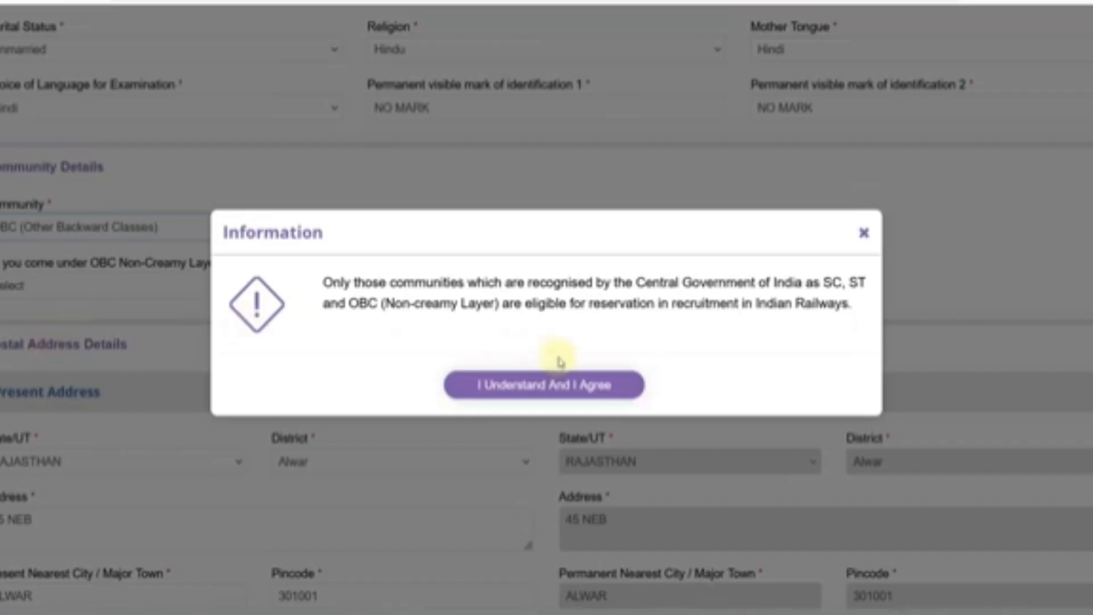
left_click(512, 384)
left_click(99, 292)
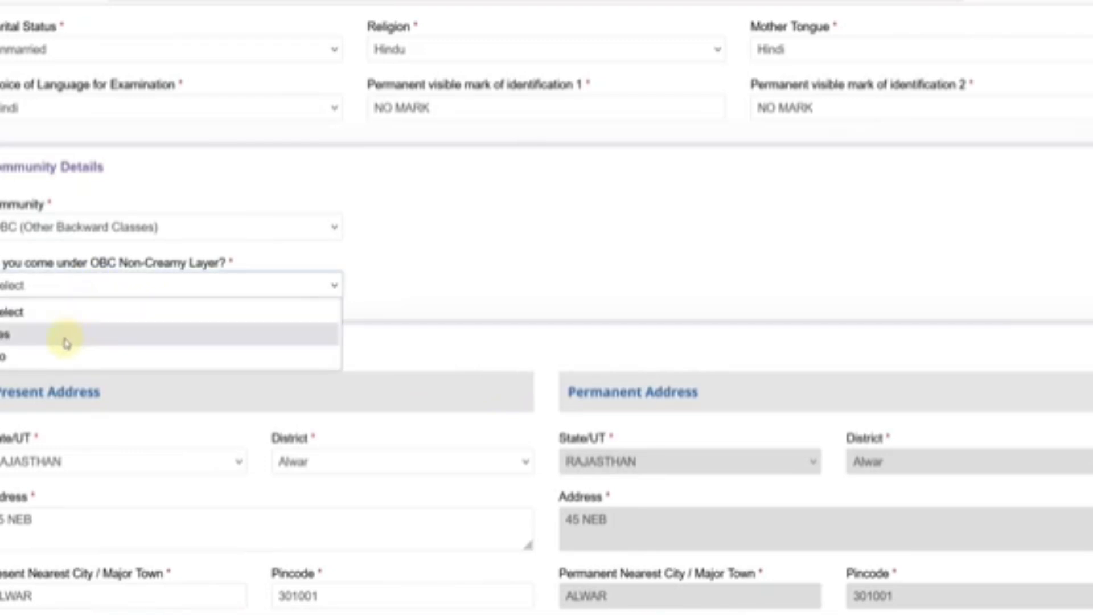
left_click(28, 356)
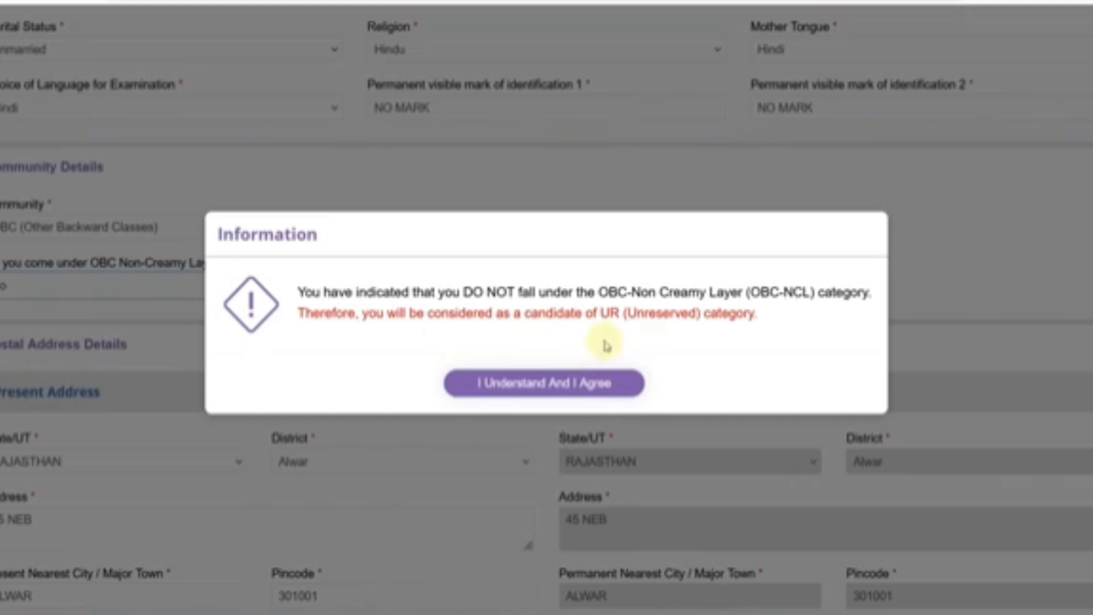
left_click(534, 383)
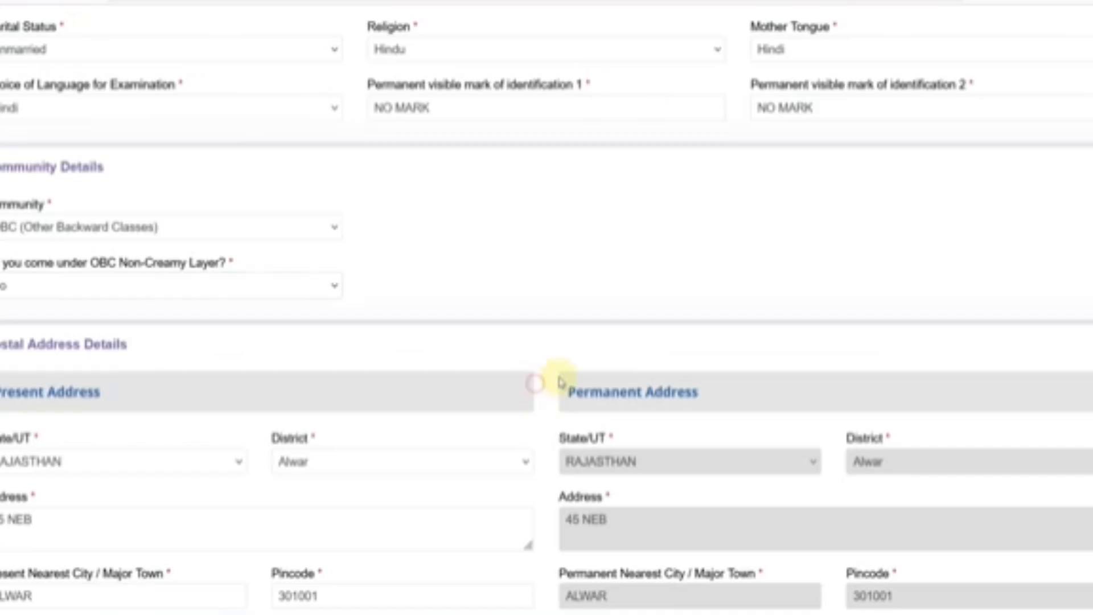
left_click(115, 289)
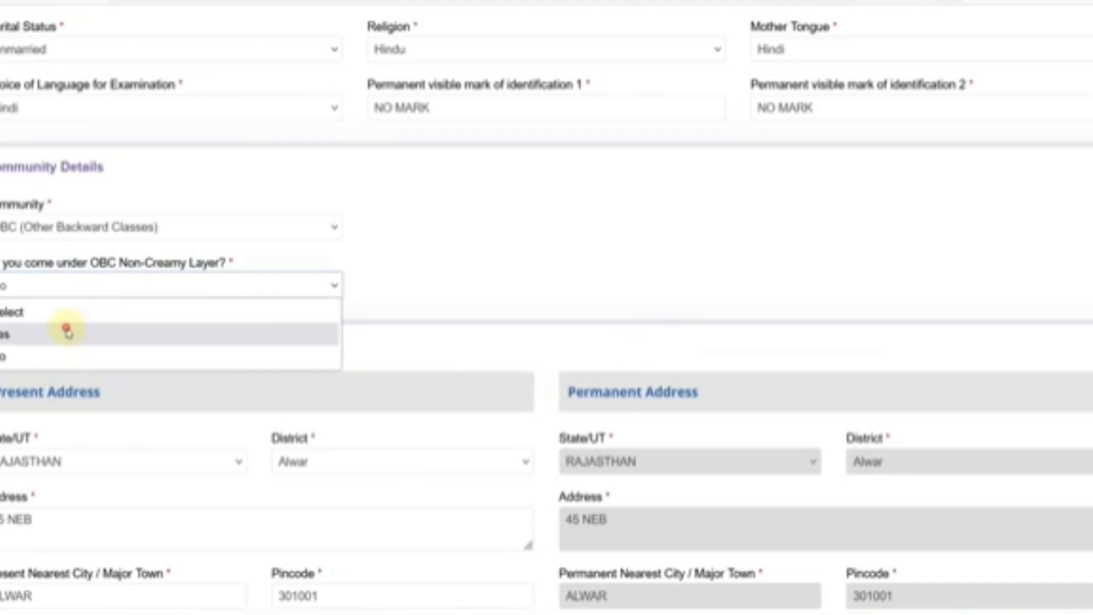
- Answer Yes to OBC Non-Creamy Layer and accept the OBC-NCL certificate notice
left_click(74, 332)
left_click(500, 397)
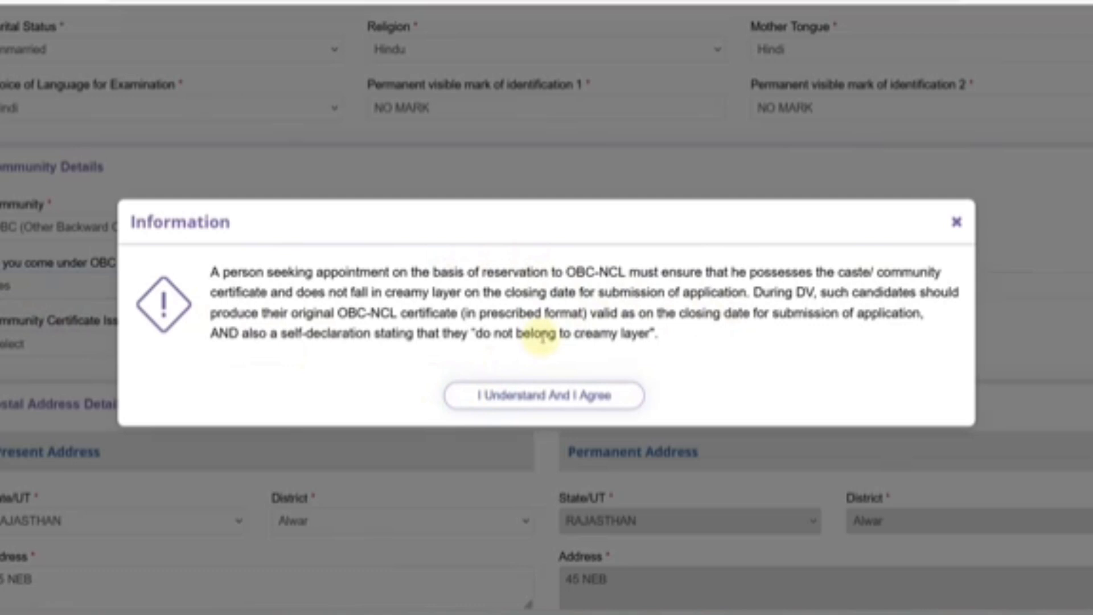
left_click_drag(491, 312, 560, 314)
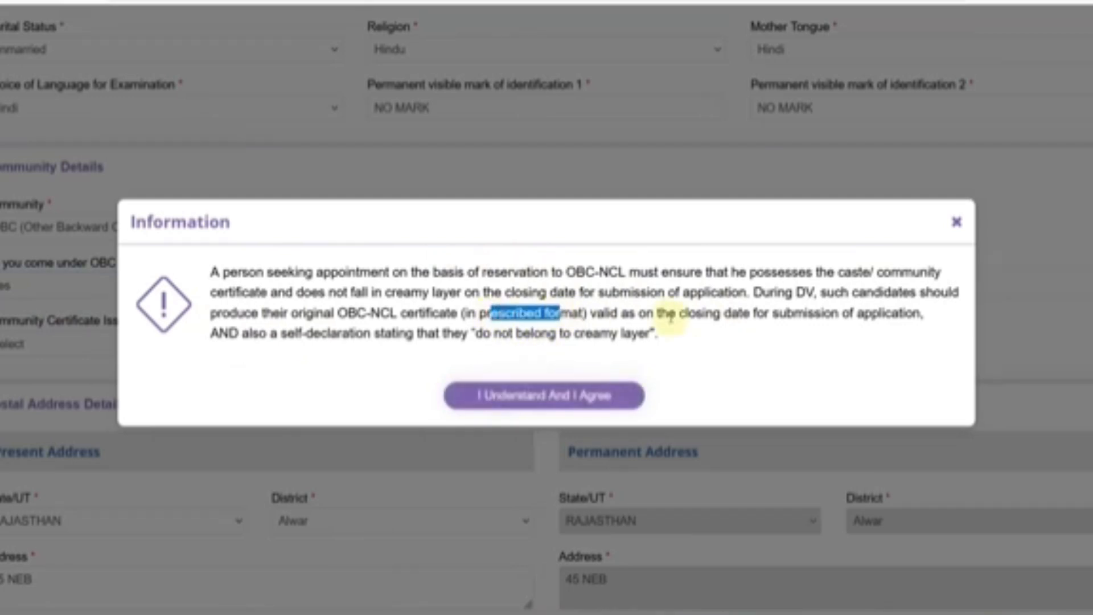
left_click_drag(686, 312, 856, 313)
left_click(647, 291)
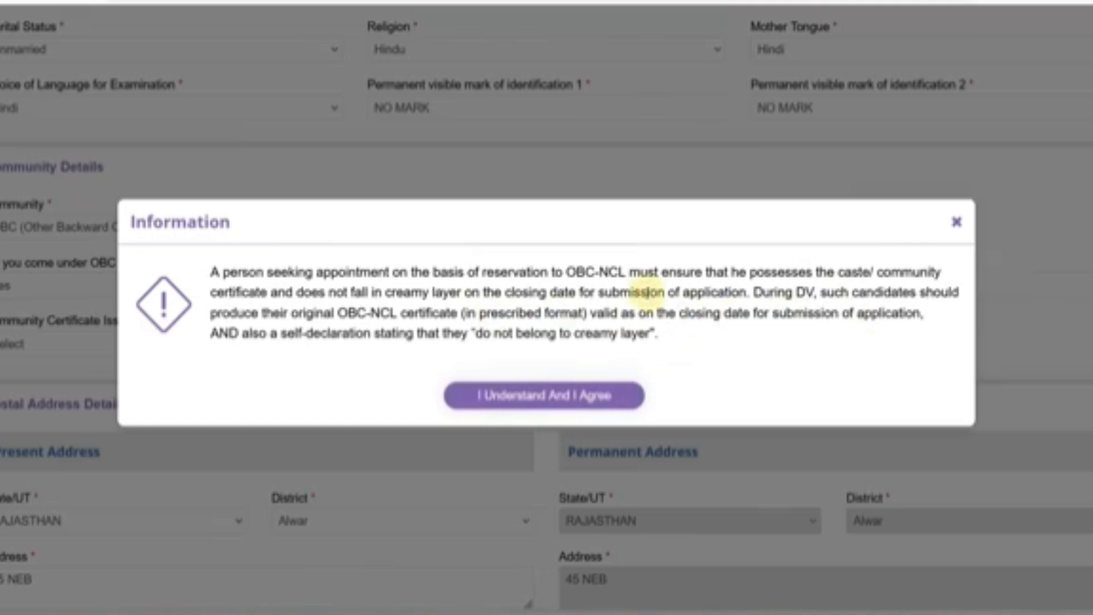
left_click_drag(286, 333, 609, 354)
left_click(569, 348)
left_click(551, 395)
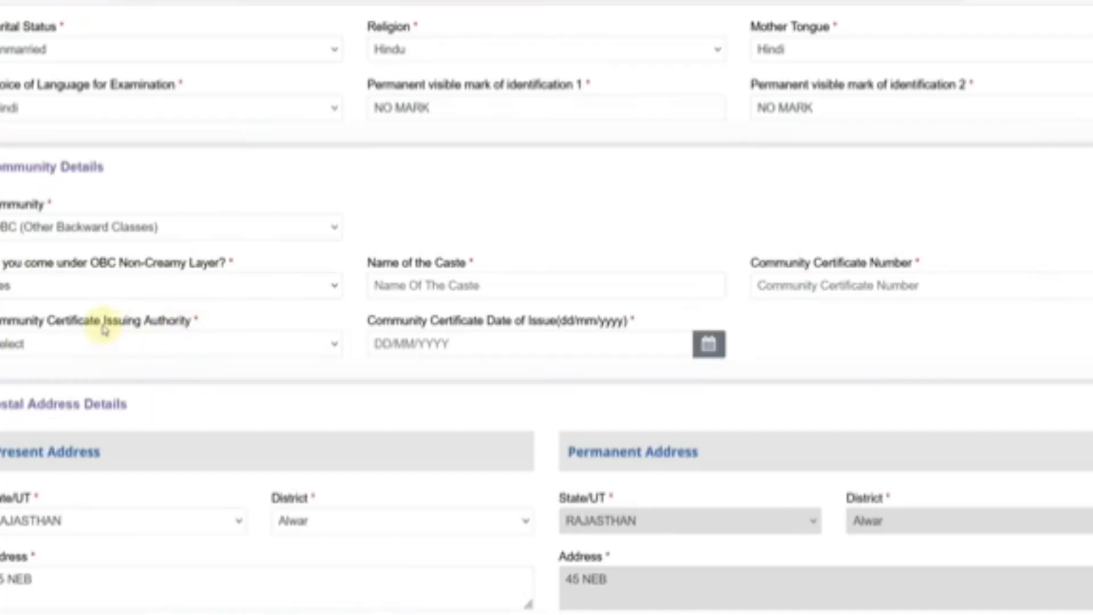
- Inspect the empty caste name, certificate number, issuing authority and issue date fields
left_click(415, 288)
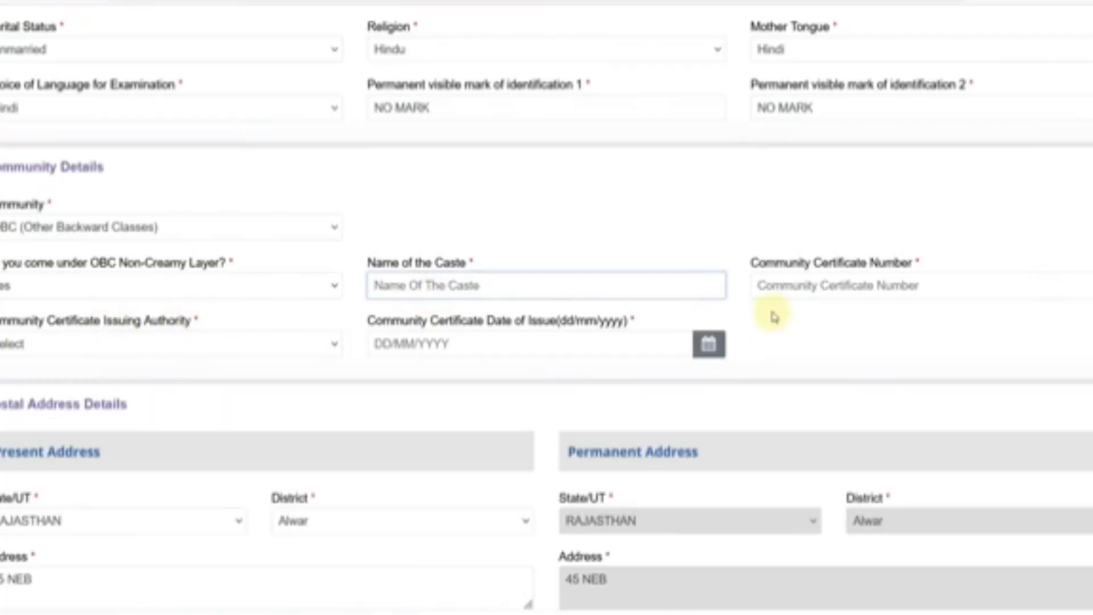
left_click(783, 290)
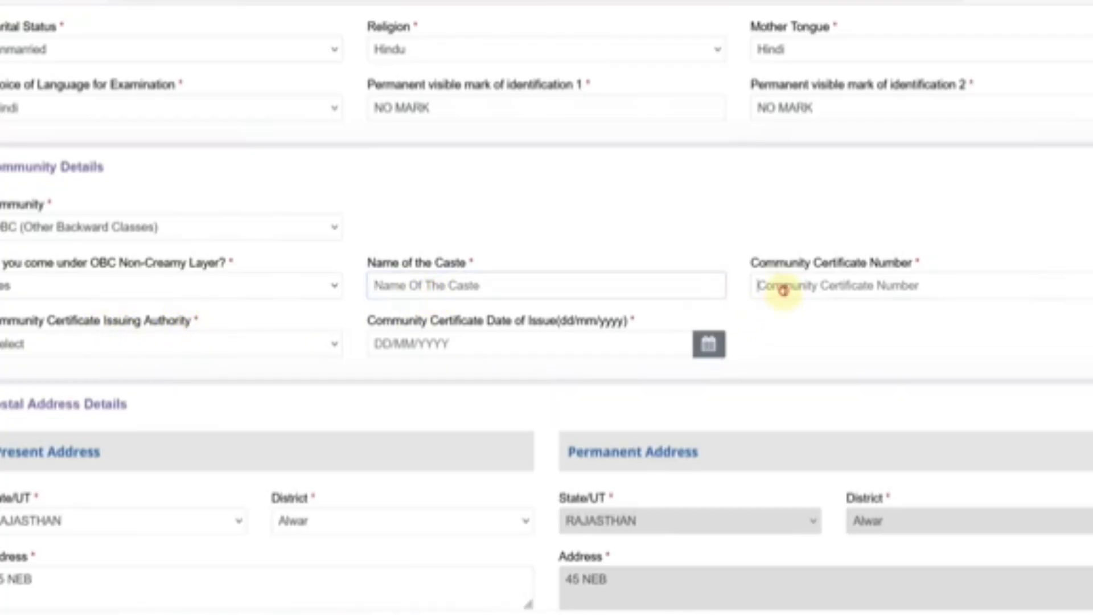
left_click(144, 346)
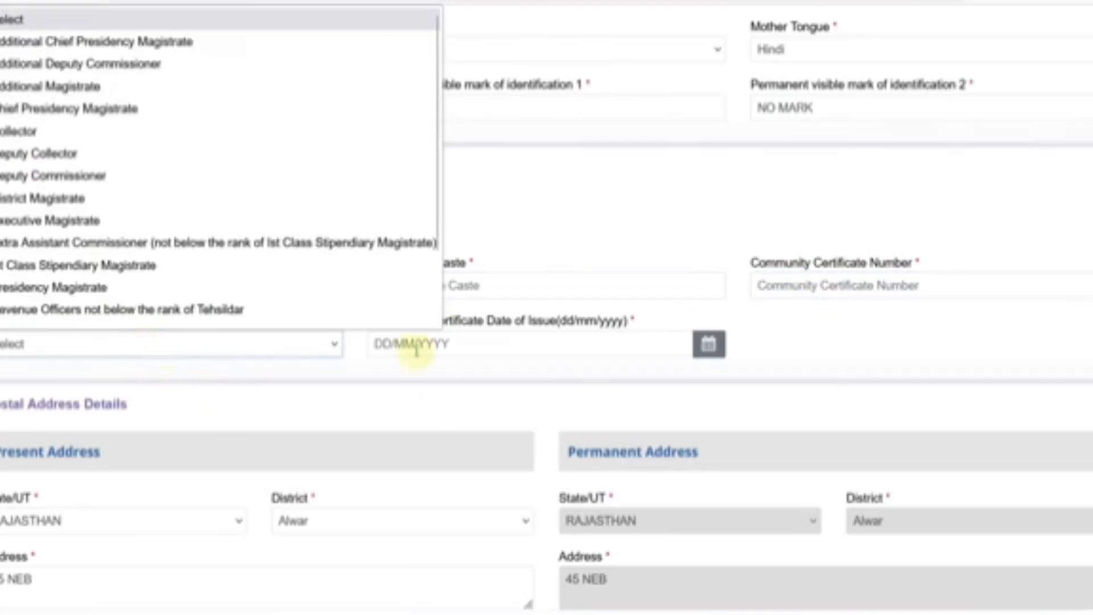
left_click(465, 349)
left_click(825, 339)
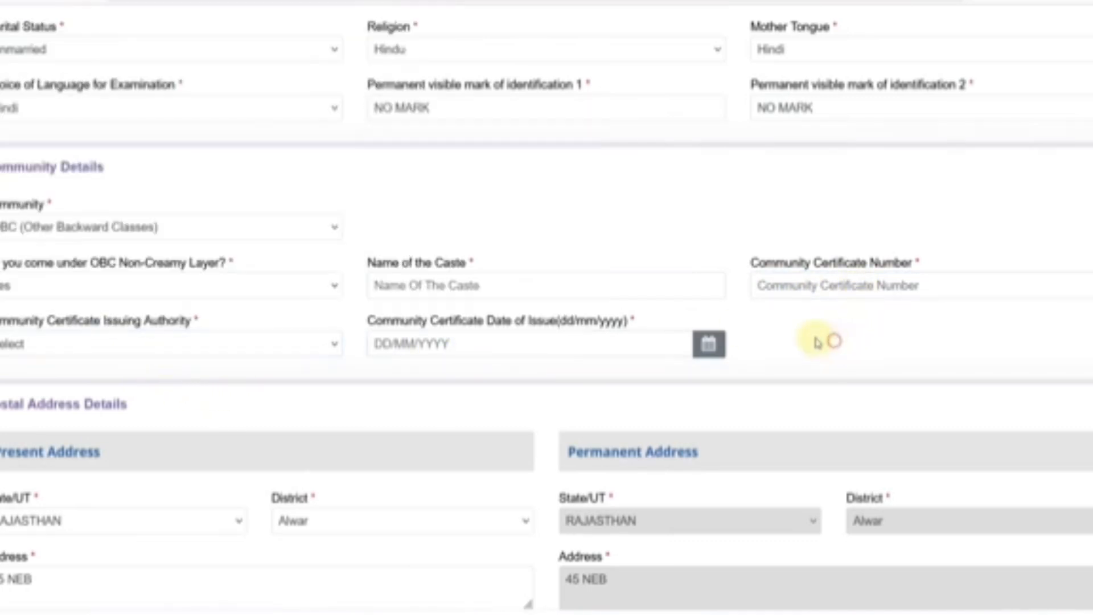
left_click(449, 343)
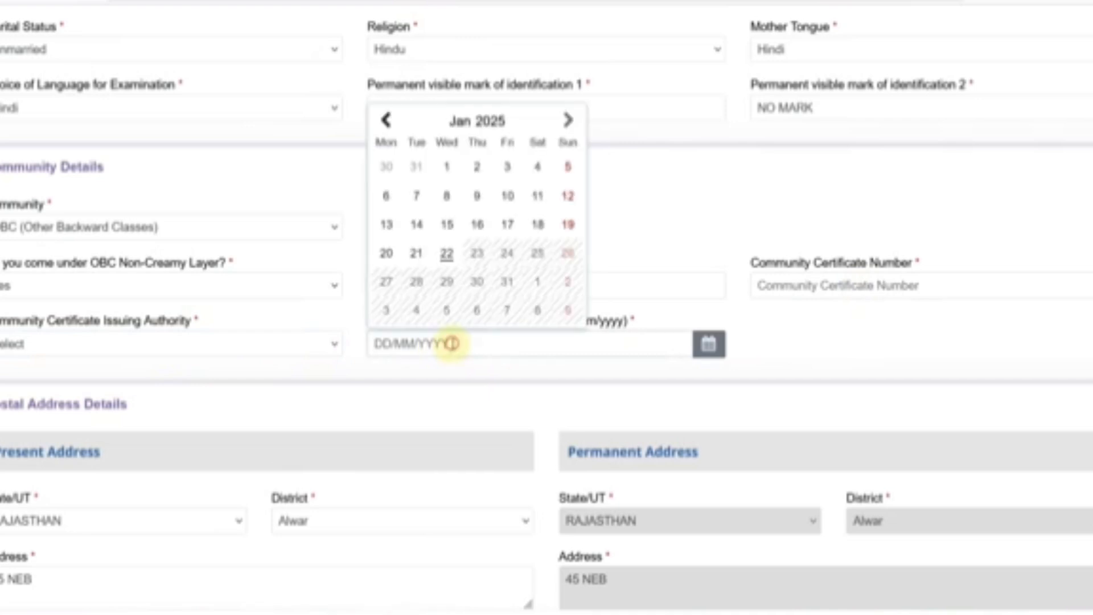
left_click(802, 320)
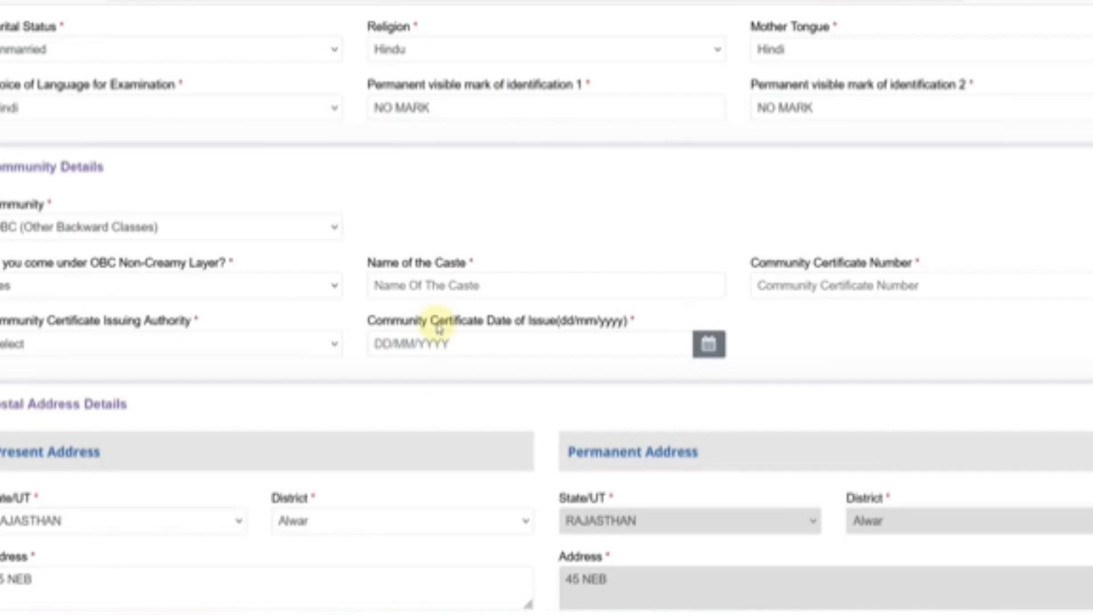
left_click(44, 225)
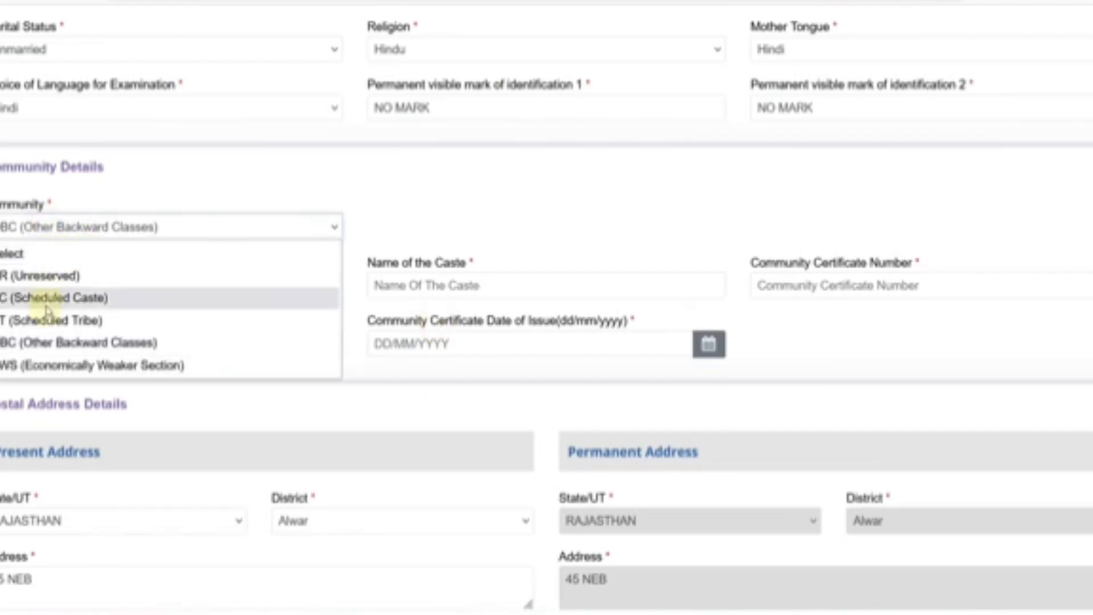
left_click(41, 365)
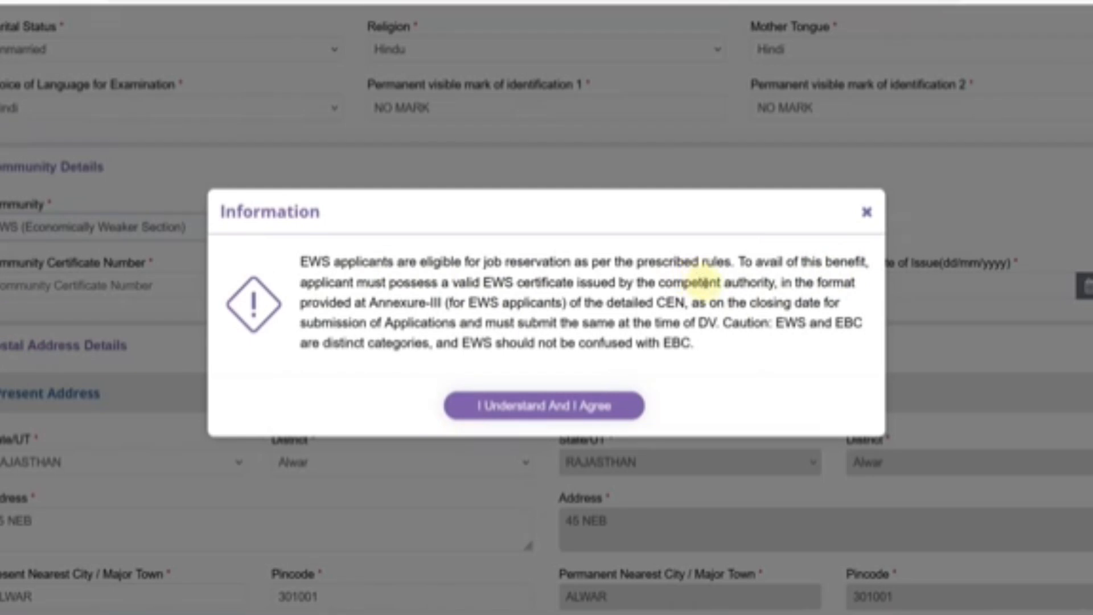
double_click(481, 303)
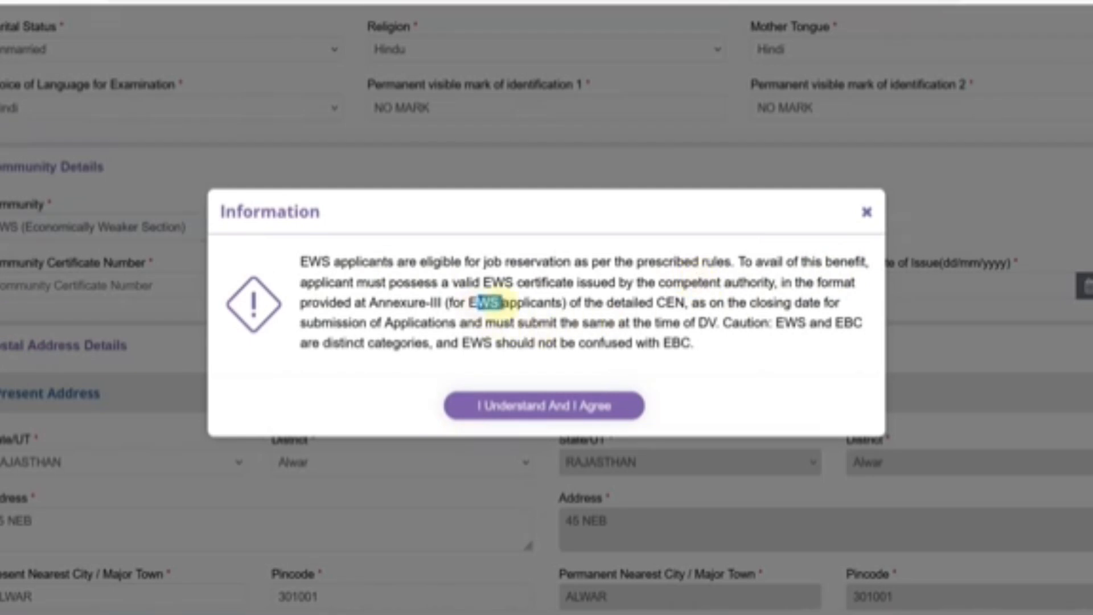
double_click(676, 342)
left_click(718, 347)
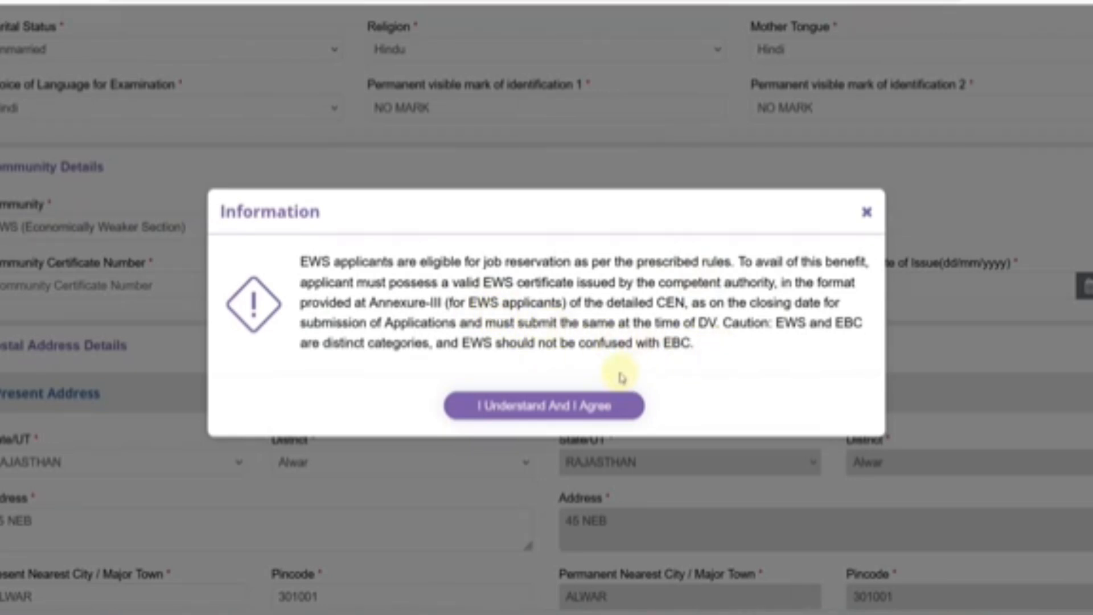
left_click(543, 405)
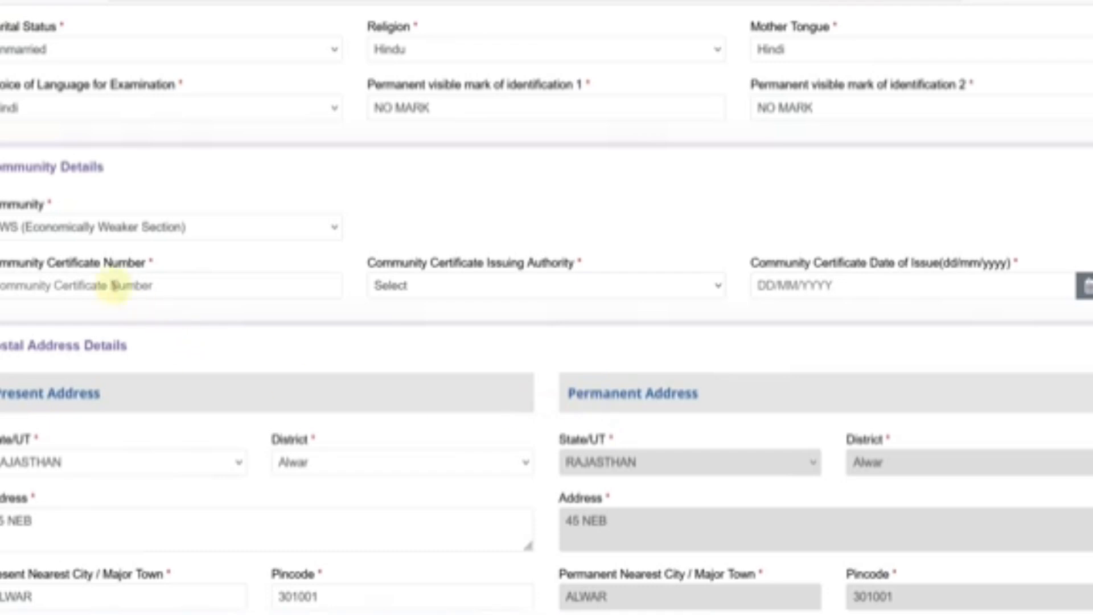
left_click(96, 288)
left_click(409, 289)
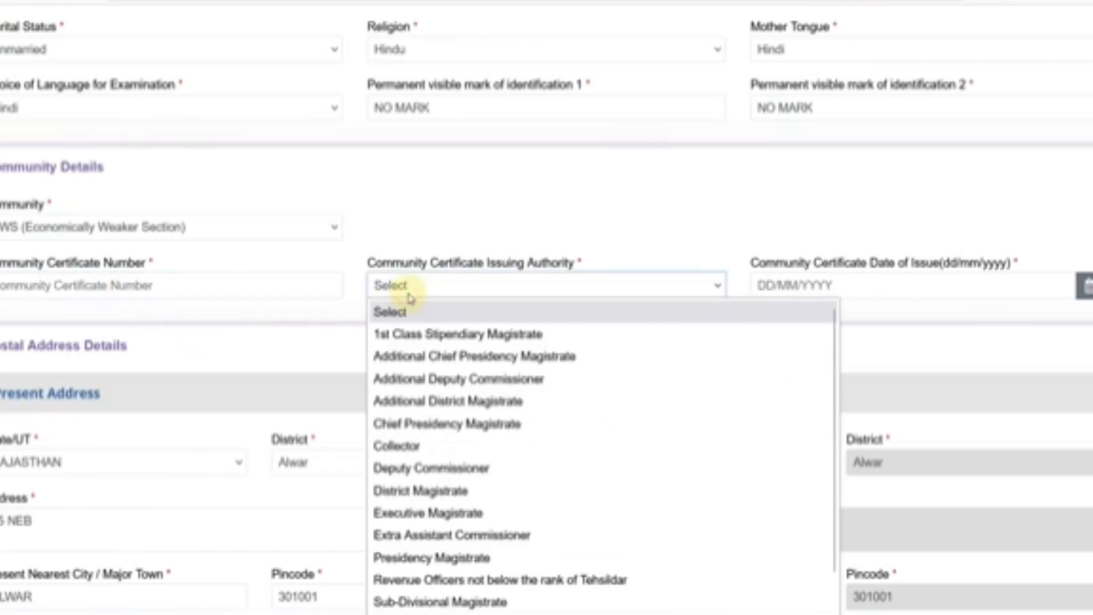
left_click(793, 285)
left_click(691, 227)
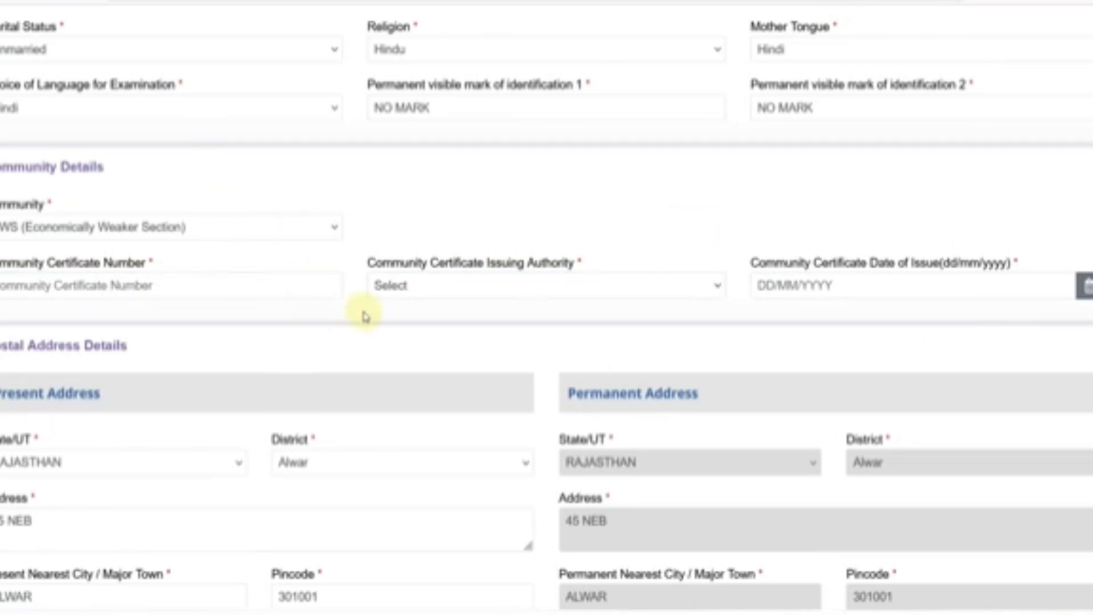
scroll(330, 314, "down", 3)
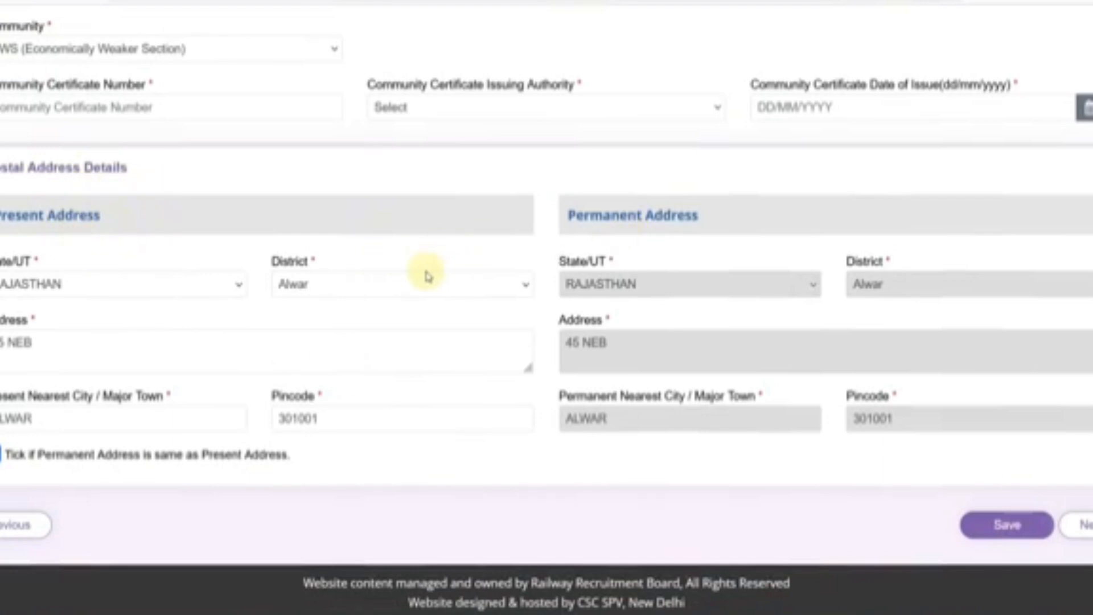
- Verify state RAJASTHAN, district, present address and city ALWAR, then save the personal details
left_click(91, 287)
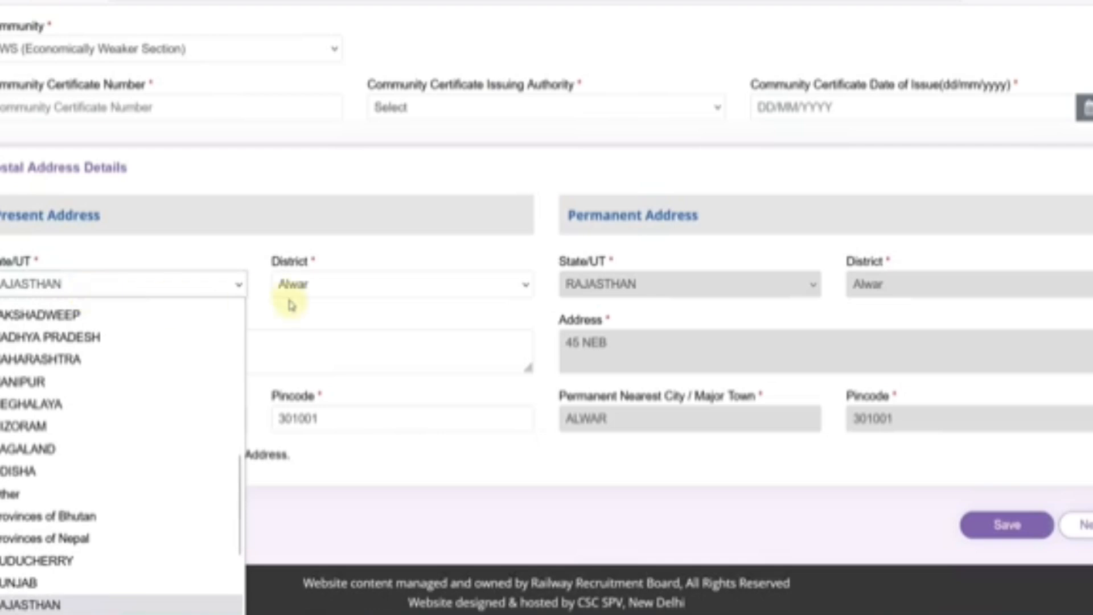
left_click(307, 284)
left_click(91, 341)
left_click(90, 341)
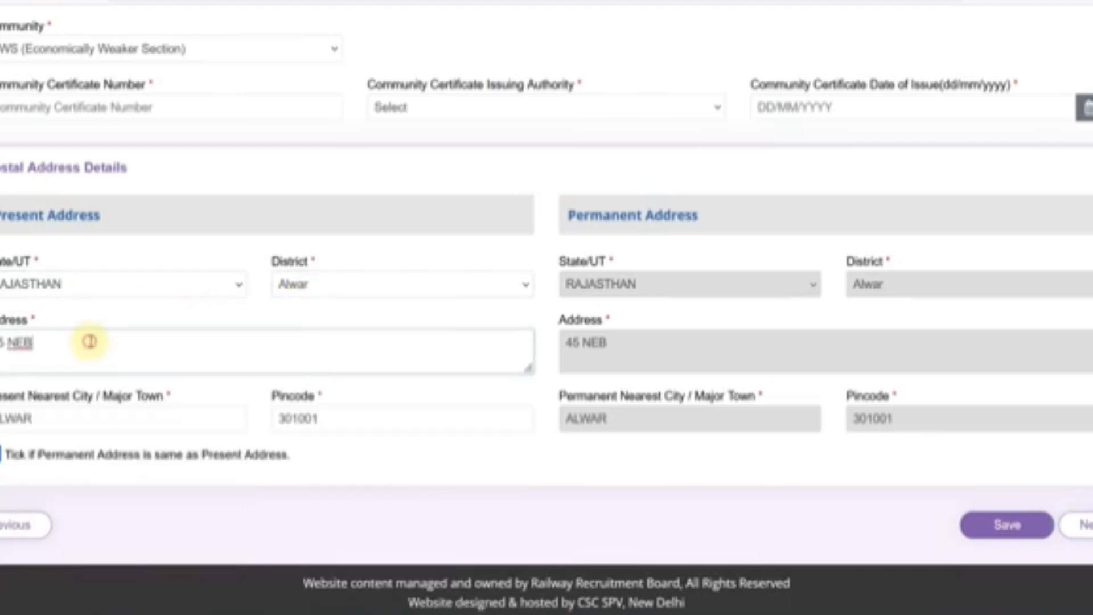
left_click(66, 421)
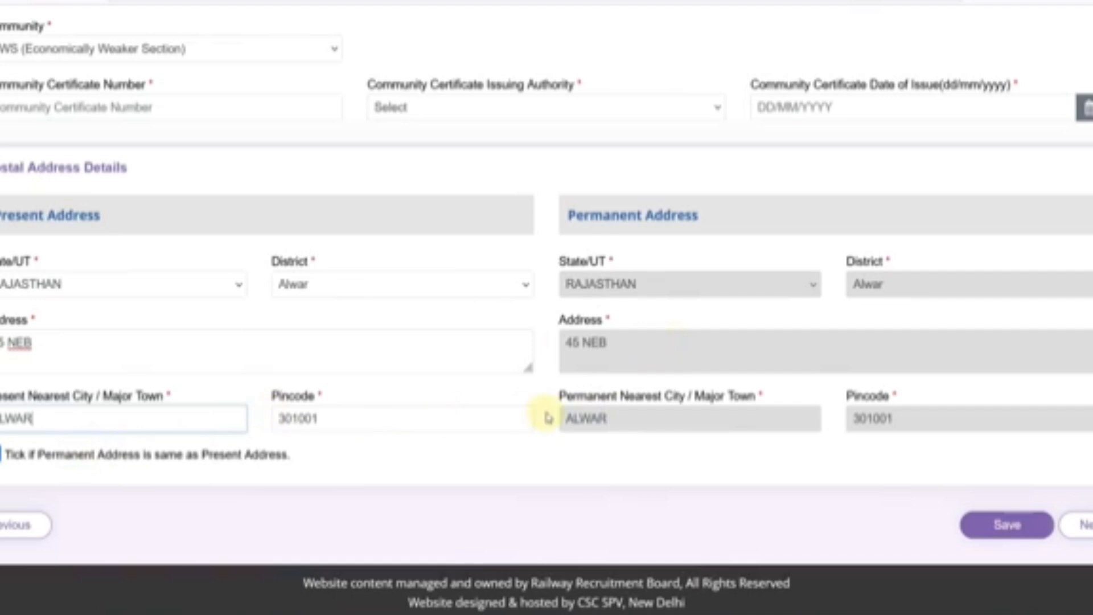
left_click(1008, 538)
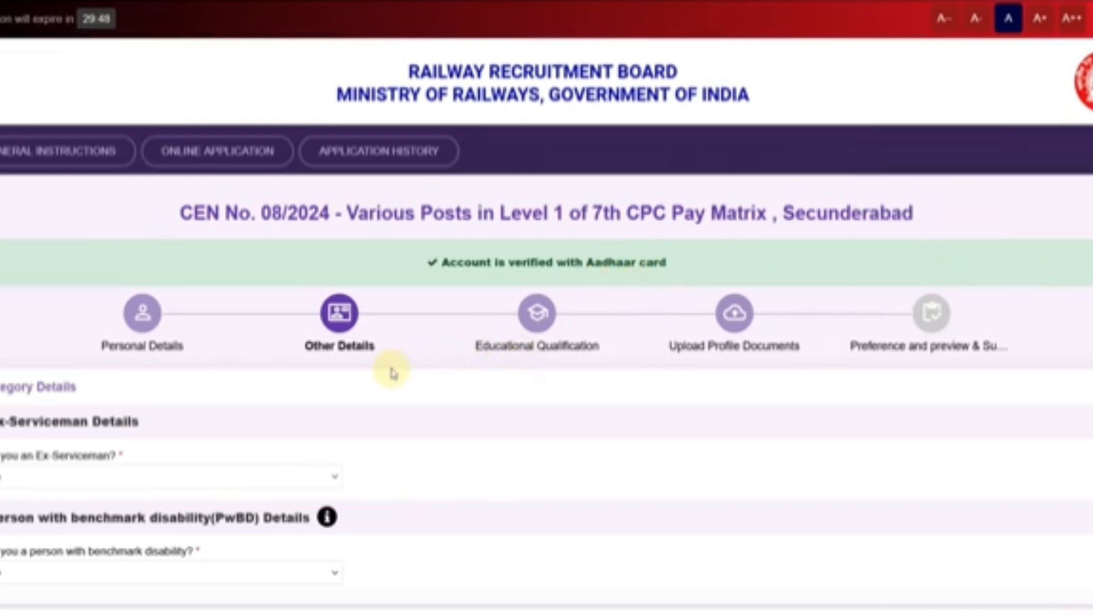
scroll(392, 373, "down", 5)
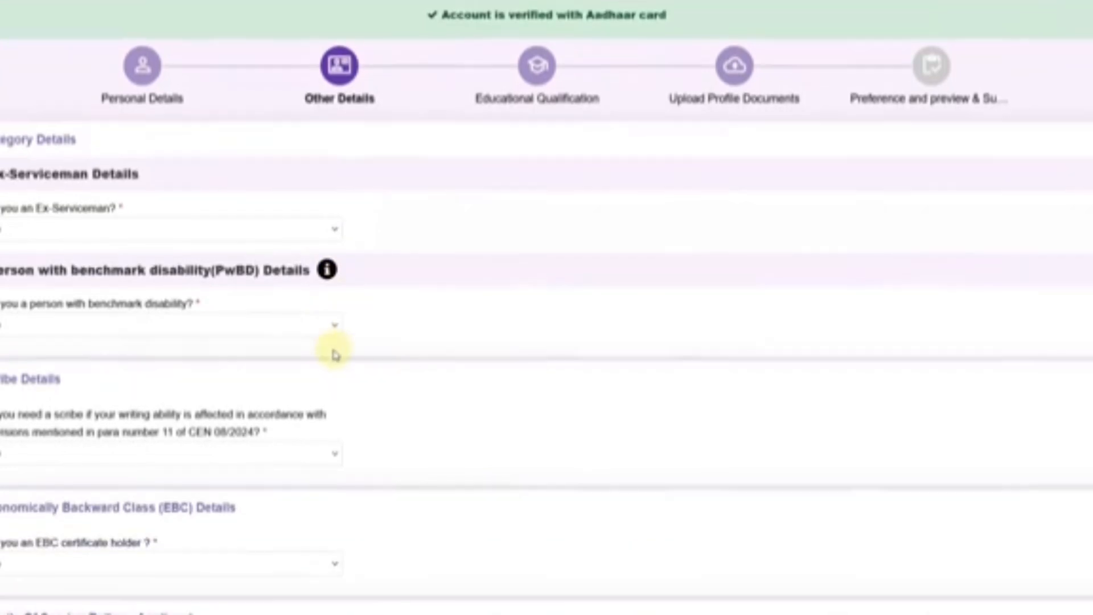
key("ctrl+plus")
key("ctrl+plus")
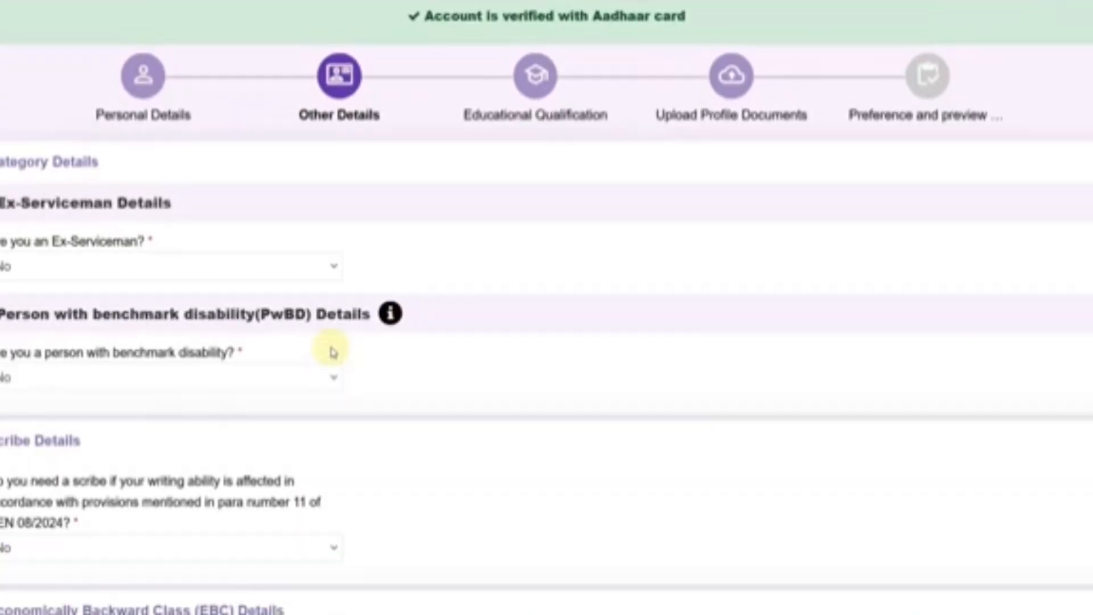
left_click(275, 271)
left_click(74, 317)
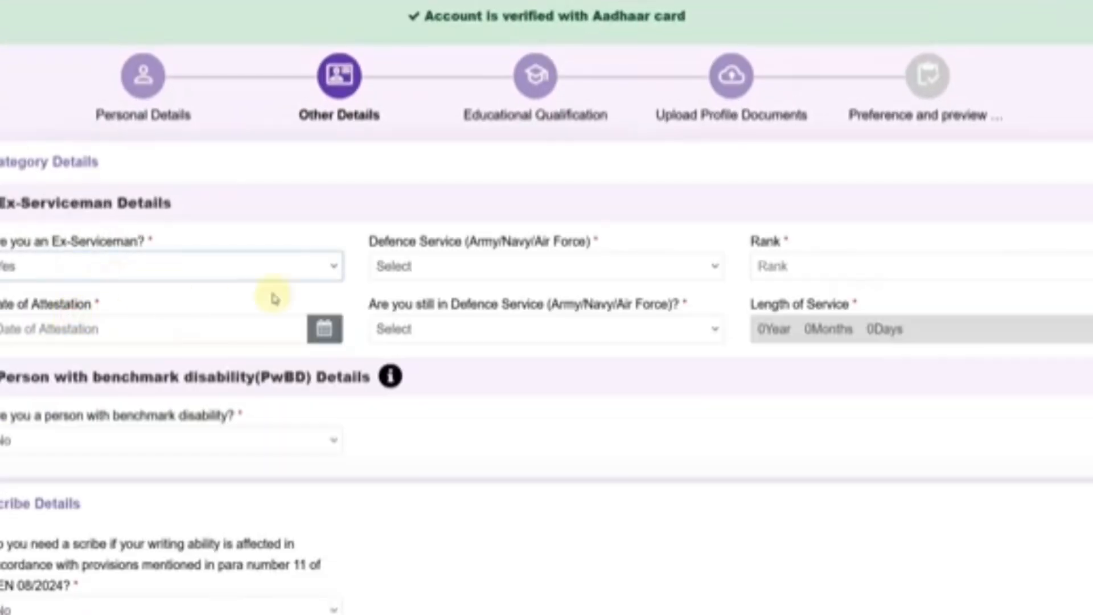
left_click(410, 273)
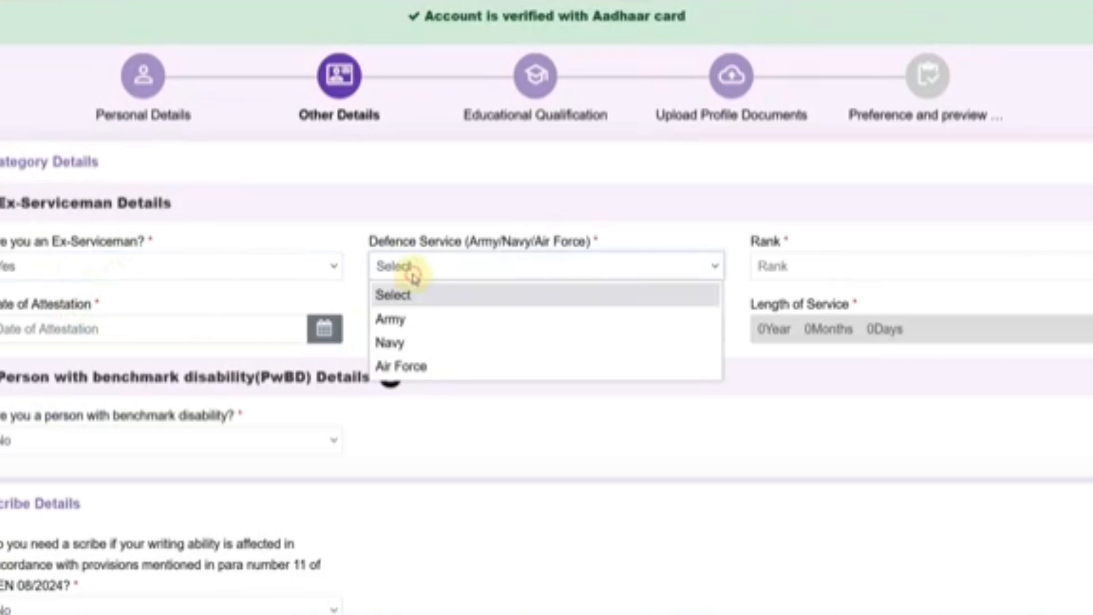
left_click(412, 317)
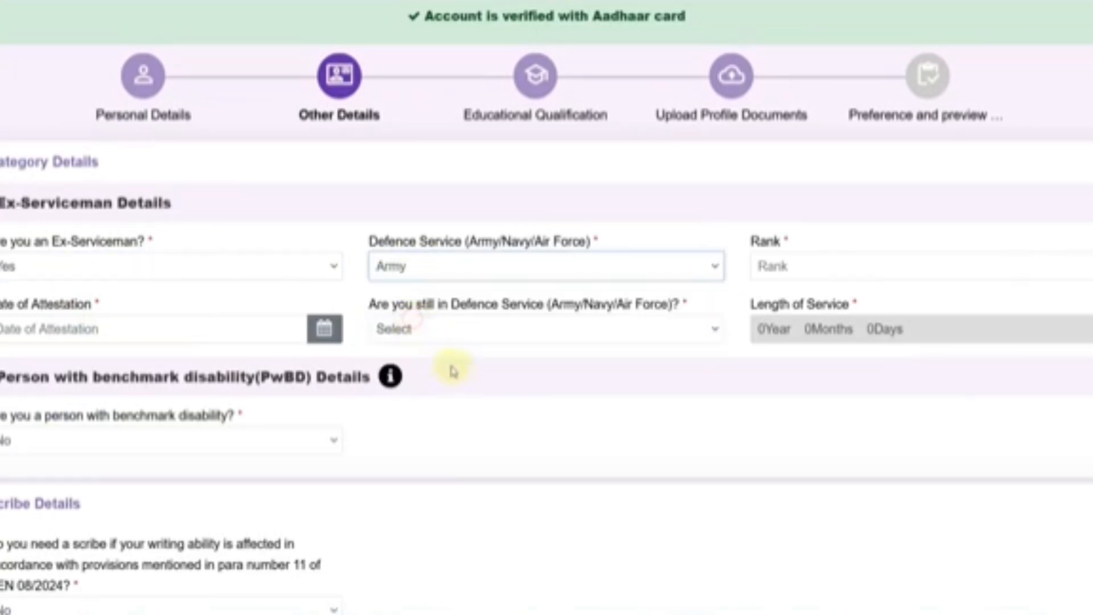
left_click(788, 268)
left_click(192, 326)
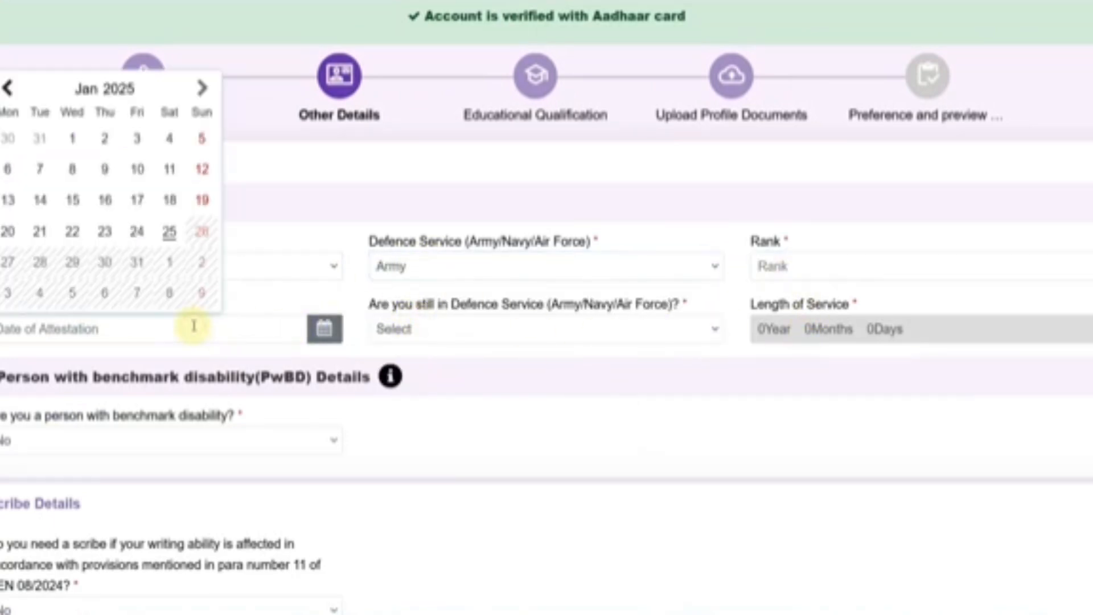
left_click(420, 331)
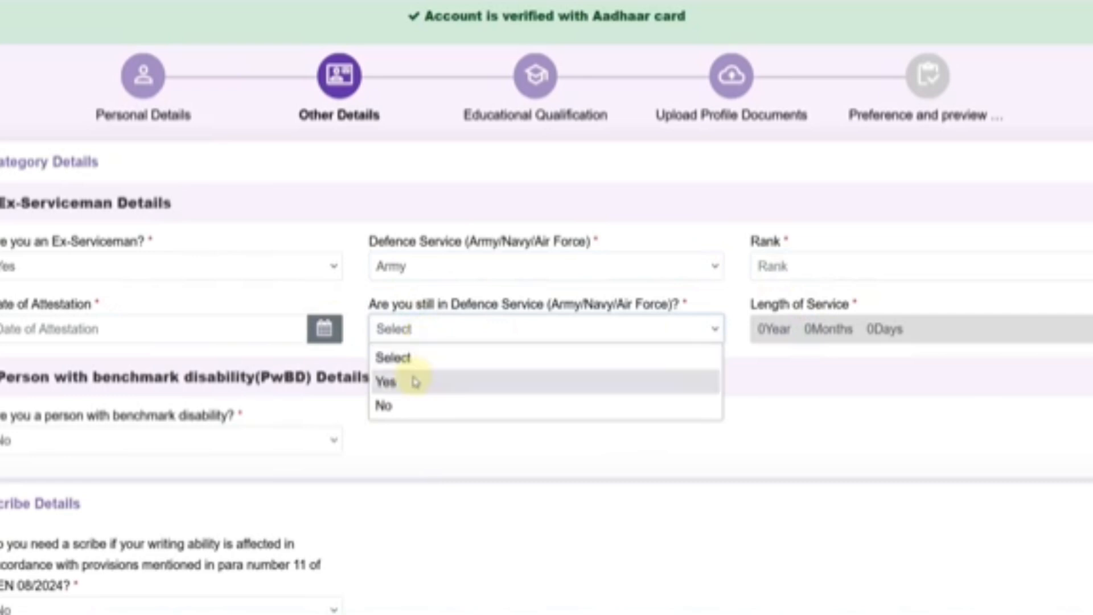
left_click(407, 406)
left_click(828, 336)
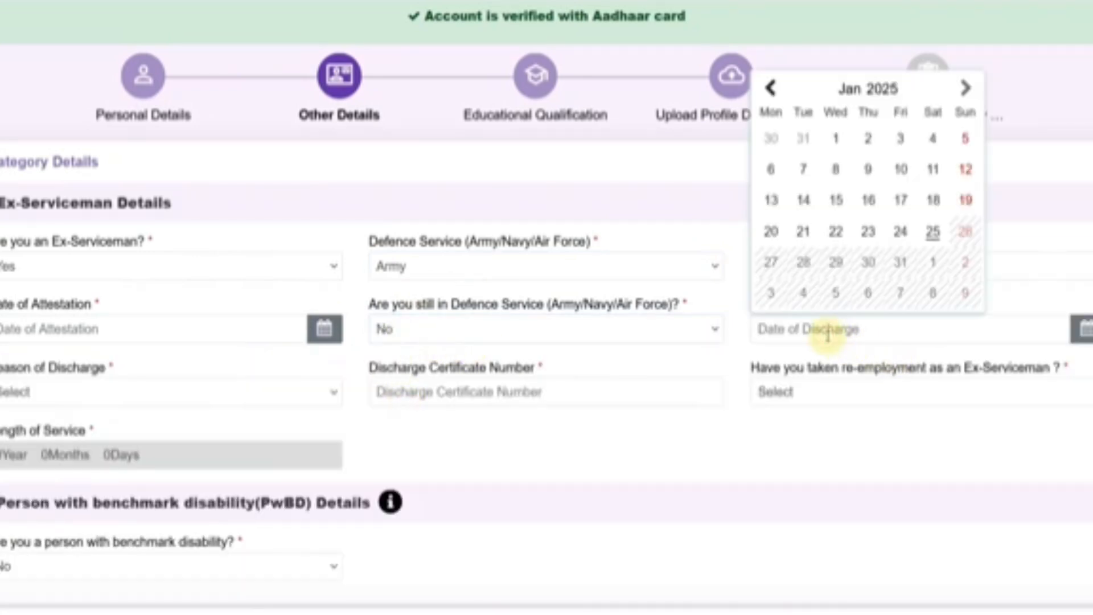
left_click(233, 391)
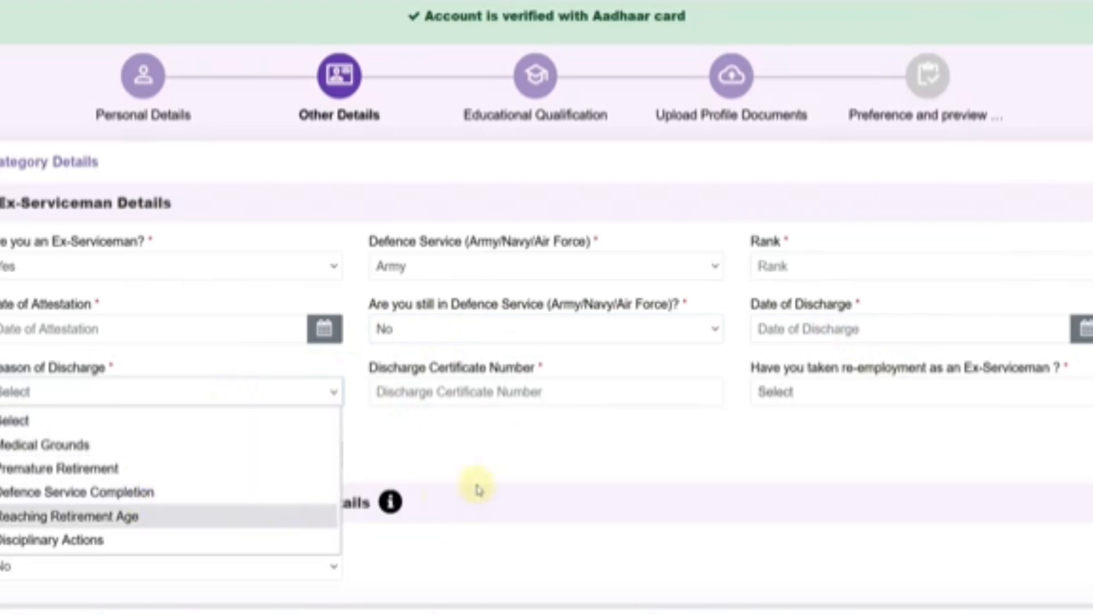
left_click(516, 451)
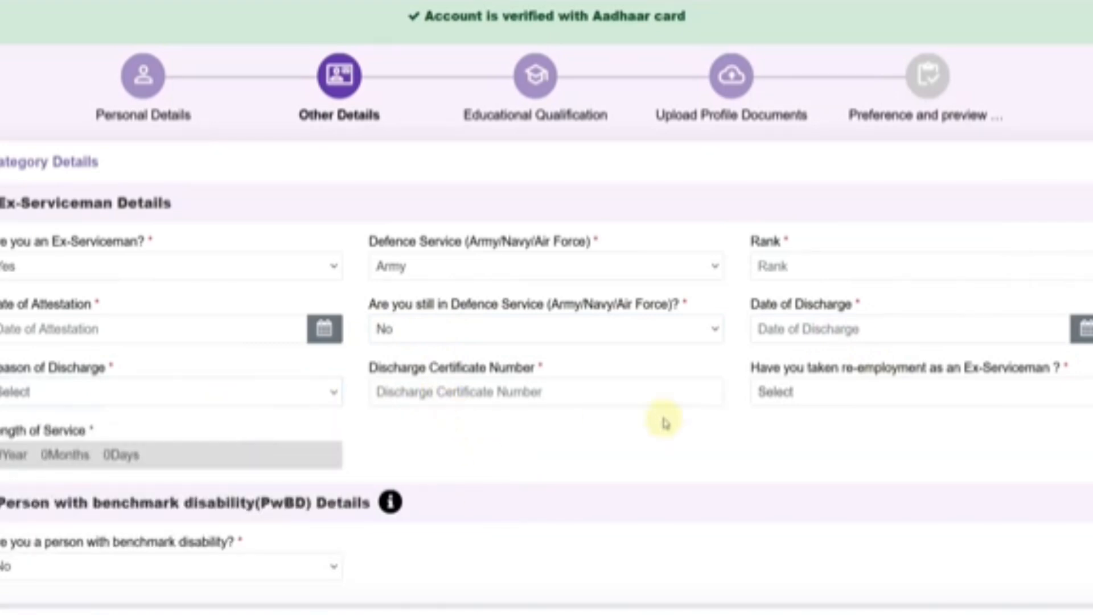
left_click(797, 395)
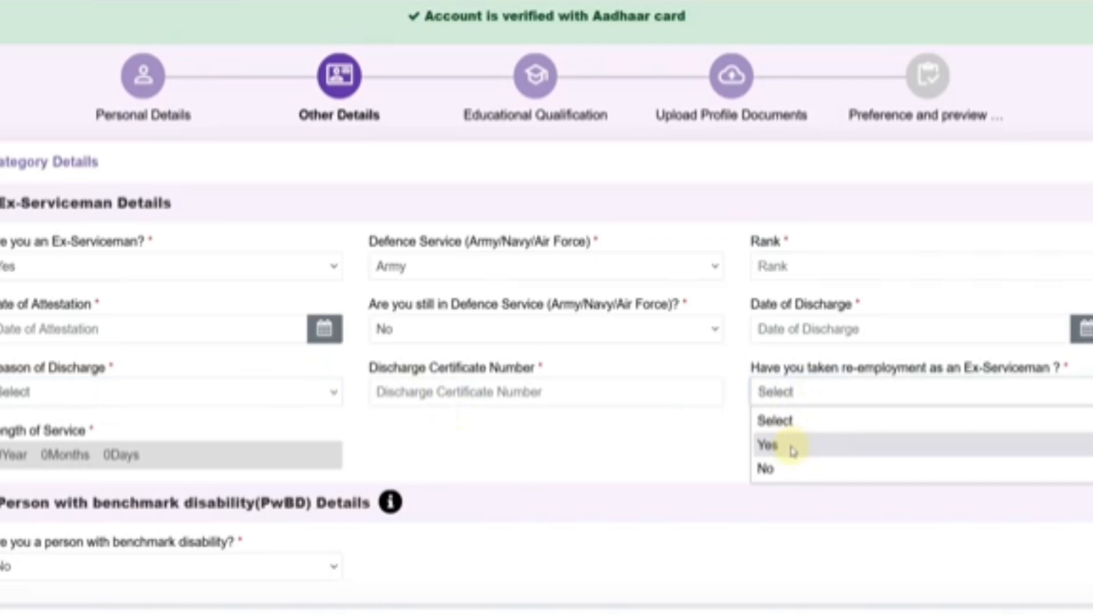
left_click(783, 469)
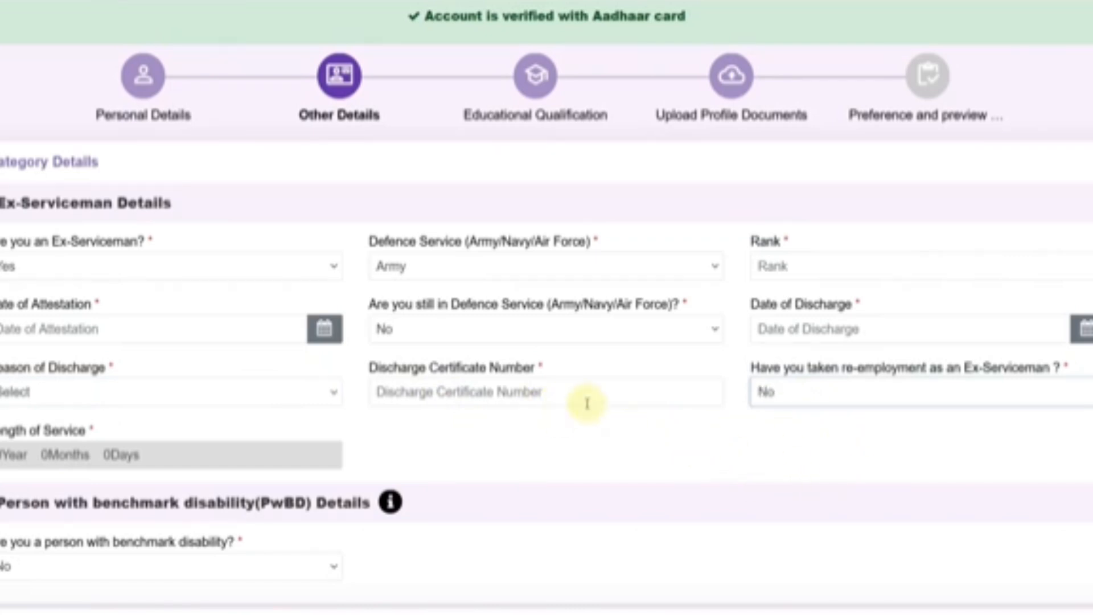
left_click(117, 268)
- Set Ex-Serviceman to No, then try benchmark disability Yes with Hearing Impairment (HI) category
left_click(72, 341)
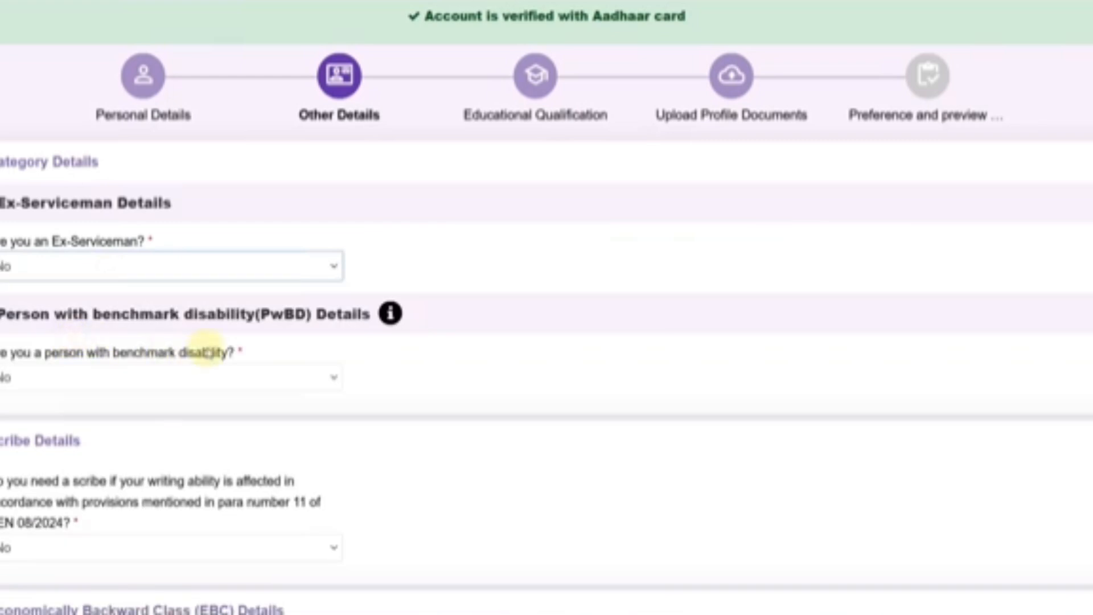
left_click(144, 378)
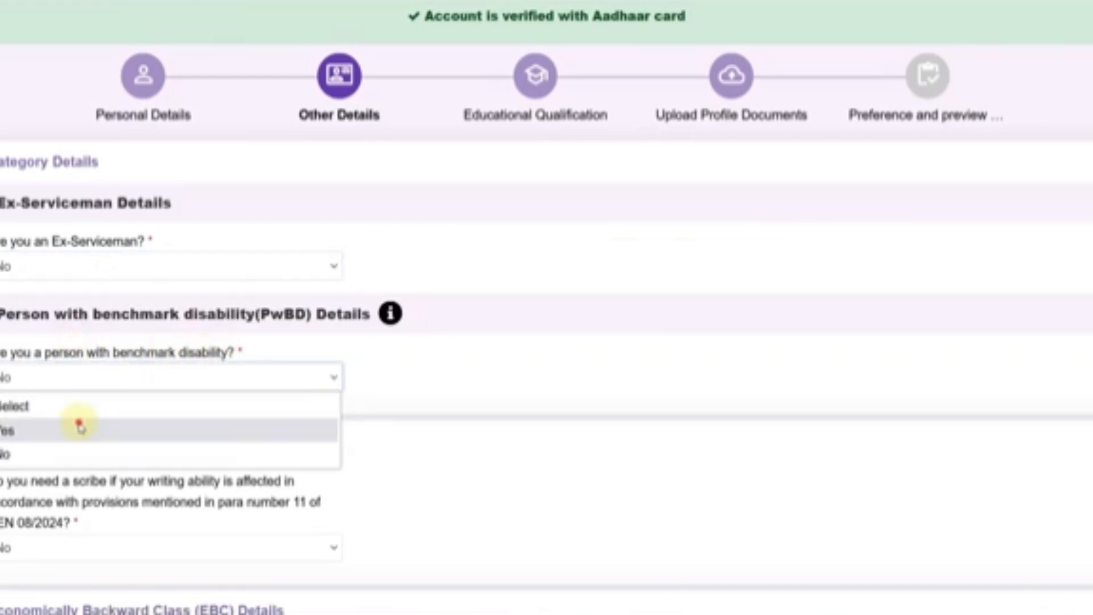
left_click(80, 424)
left_click(434, 380)
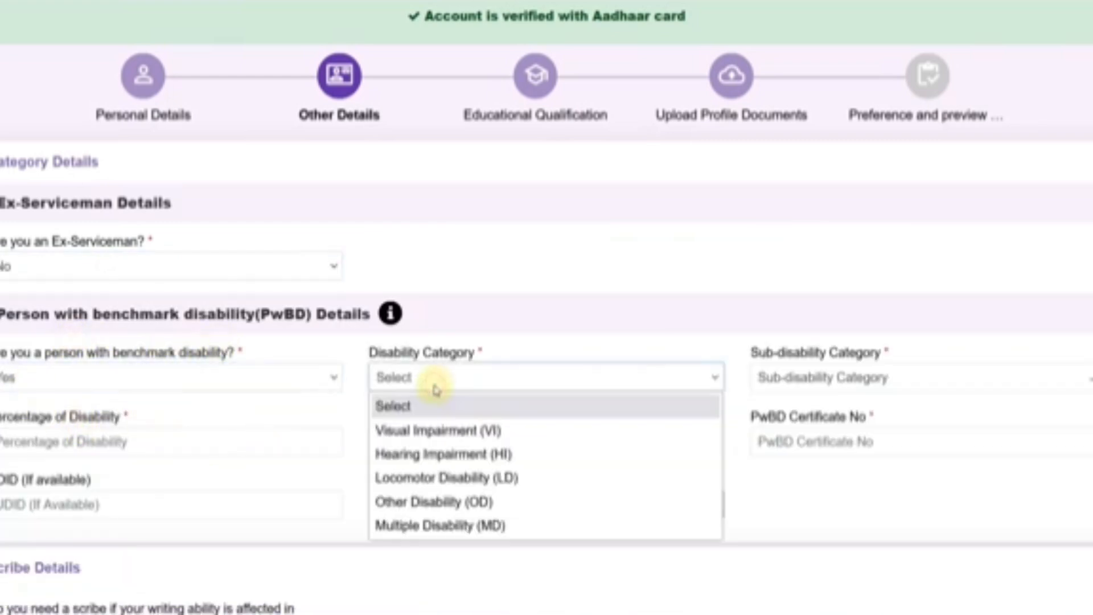
left_click(802, 380)
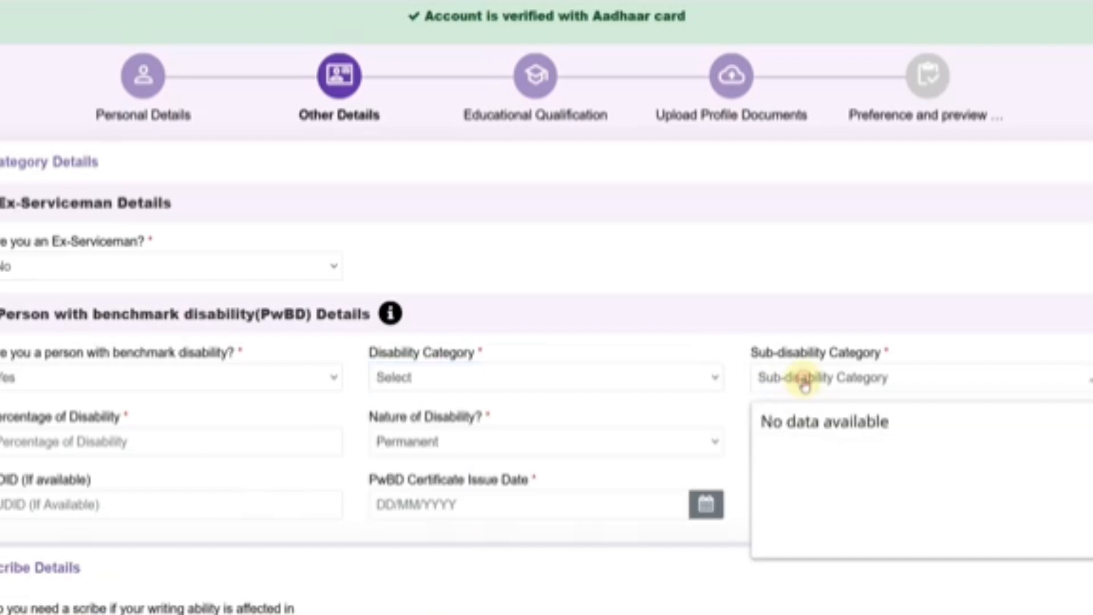
left_click(512, 376)
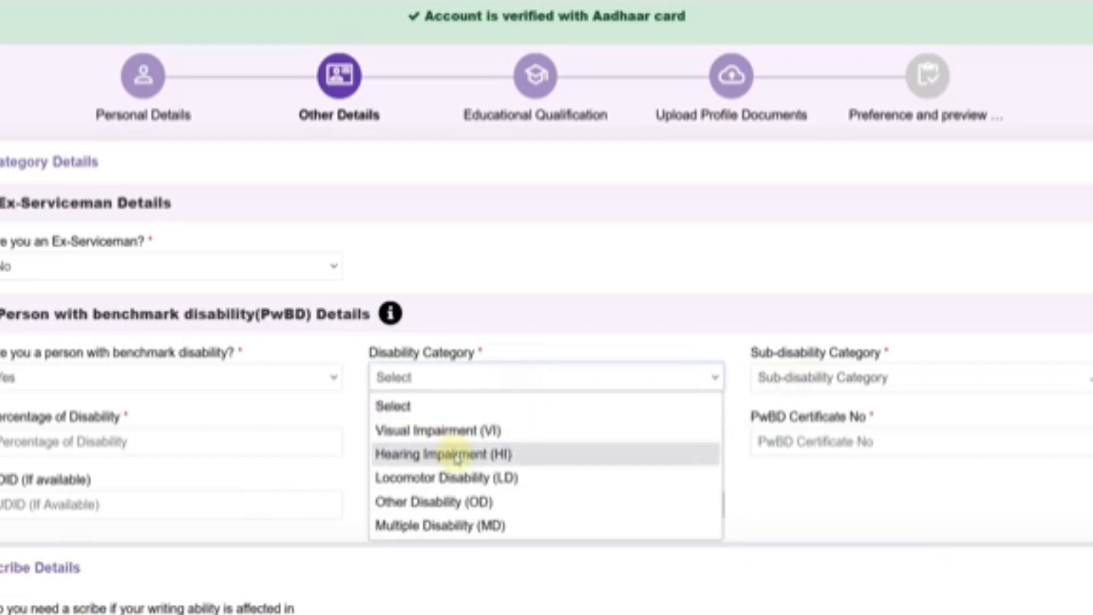
left_click(454, 454)
left_click(812, 381)
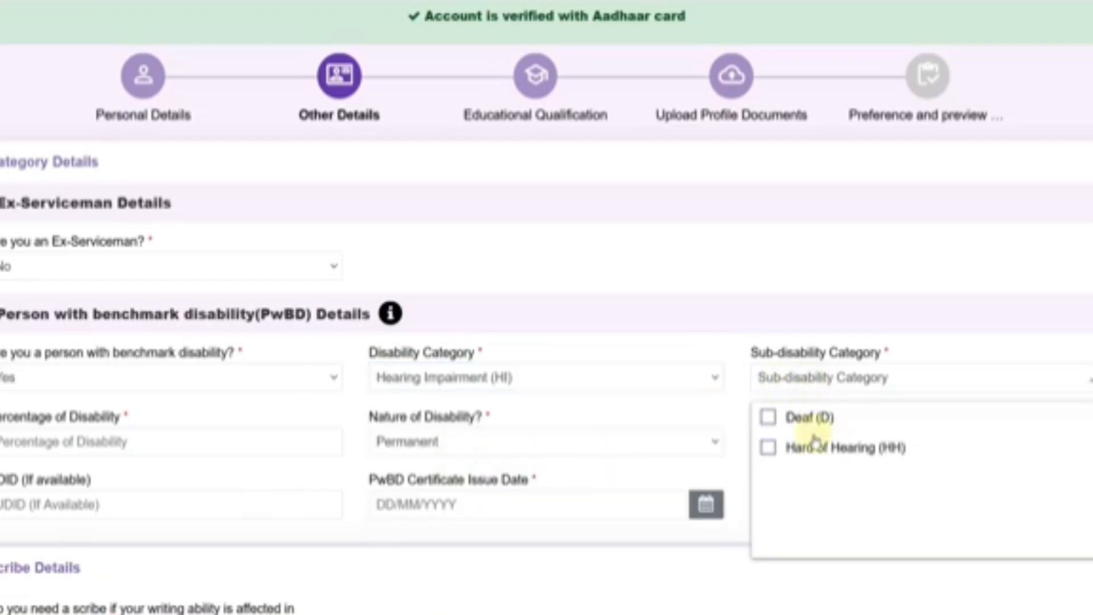
left_click(263, 408)
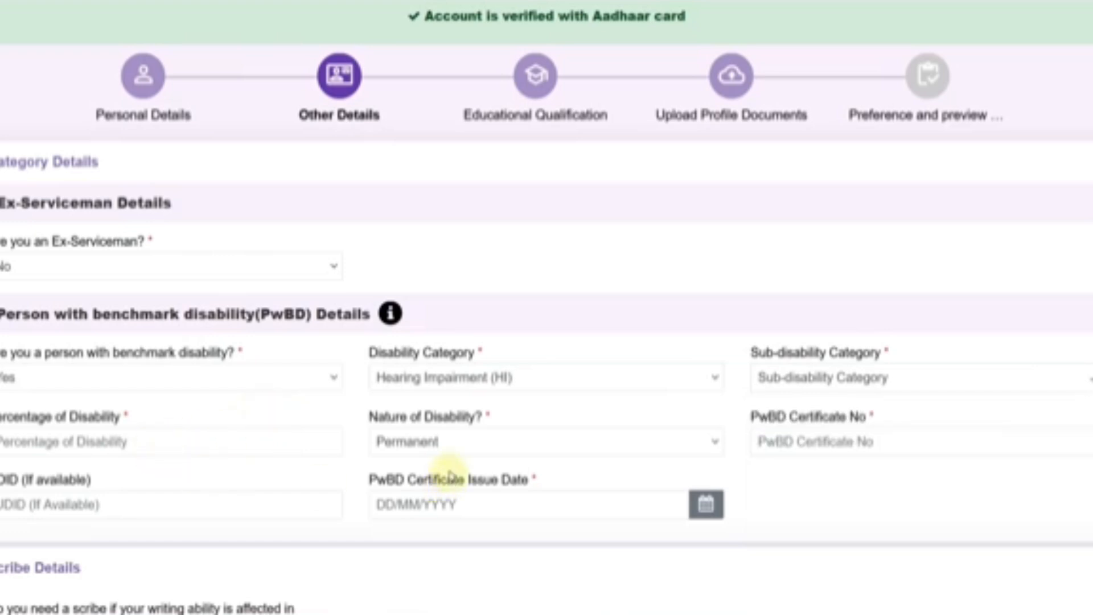
- Review the Permanent nature and certificate fields, then set benchmark disability back to No
left_click(440, 443)
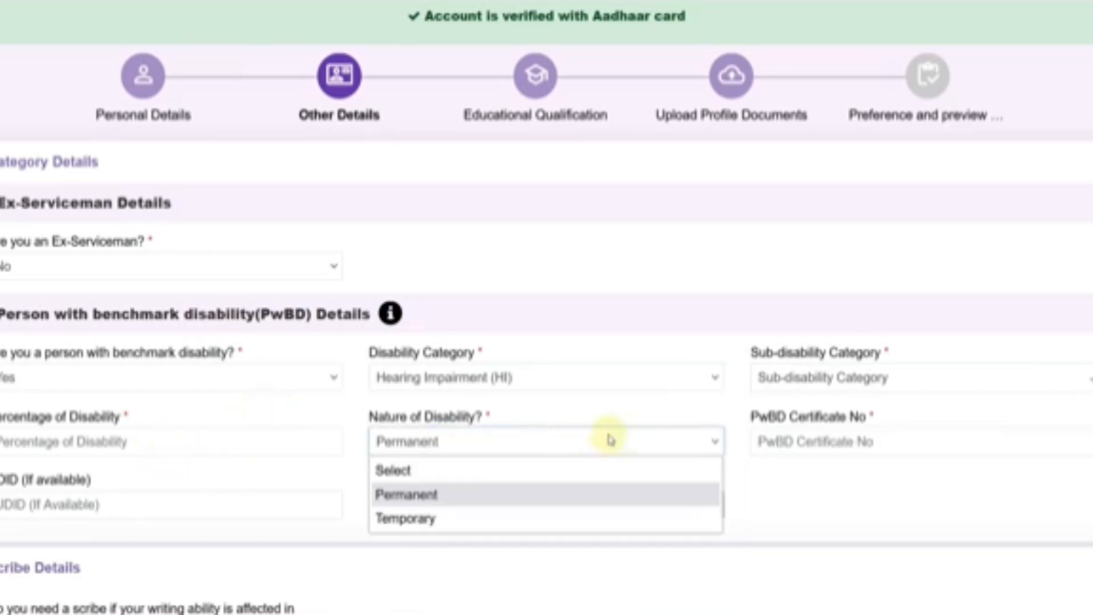
left_click(636, 418)
left_click(810, 442)
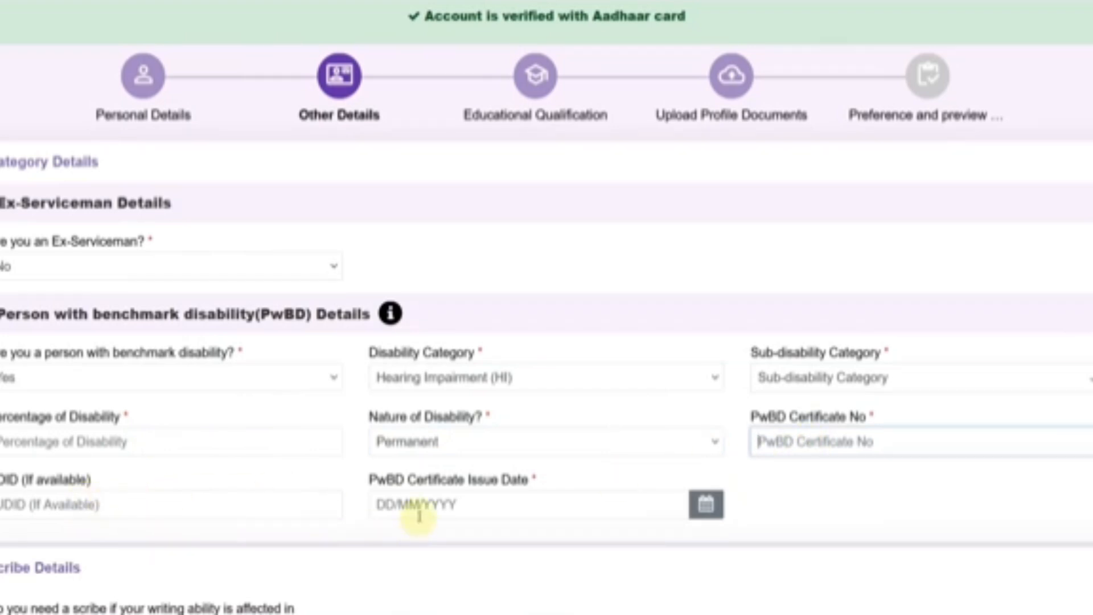
left_click(707, 505)
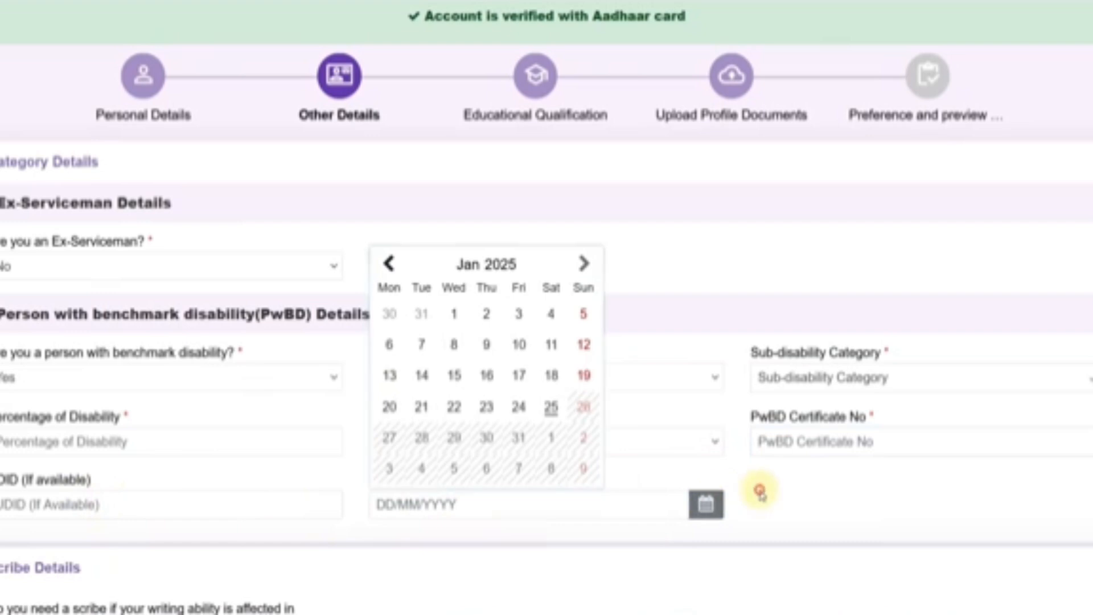
left_click(759, 490)
left_click(32, 387)
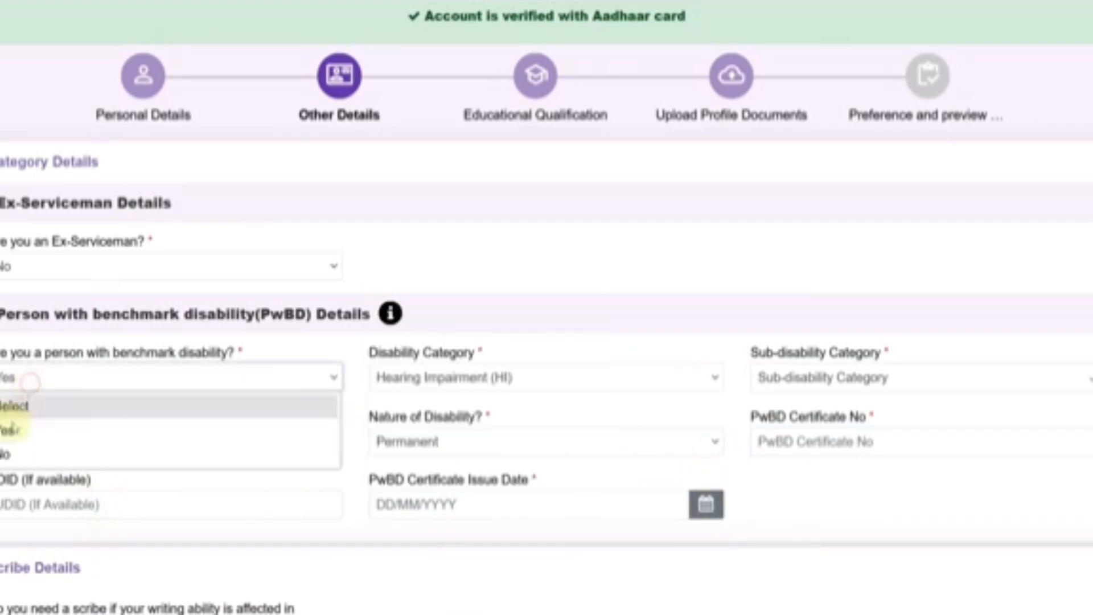
left_click(14, 453)
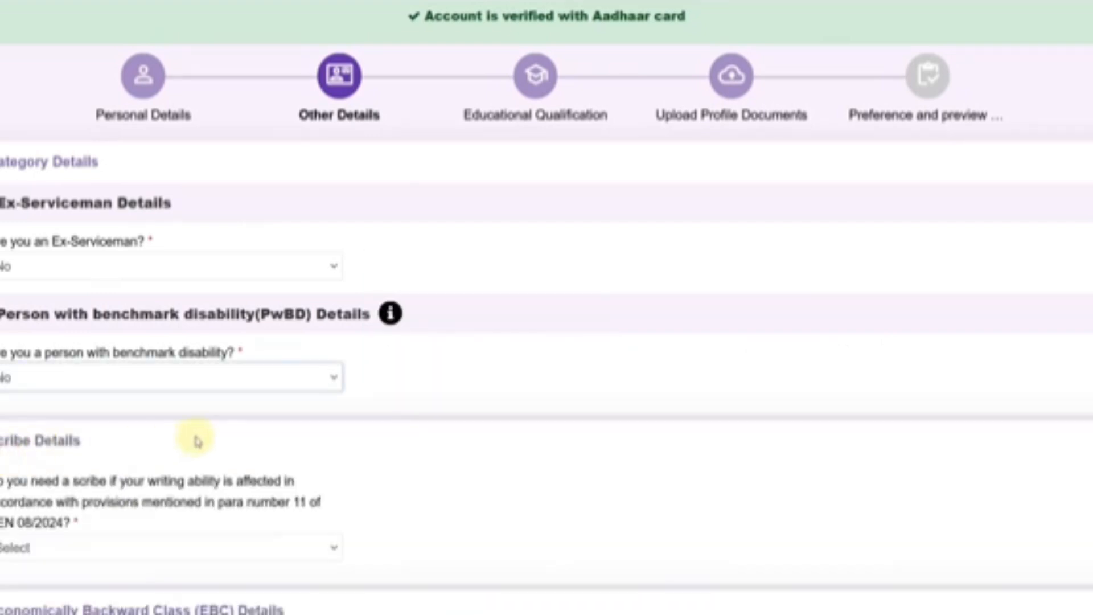
- Read the scribe question and confirm the benchmark disability answer stays No
scroll(70, 478, "down", 2)
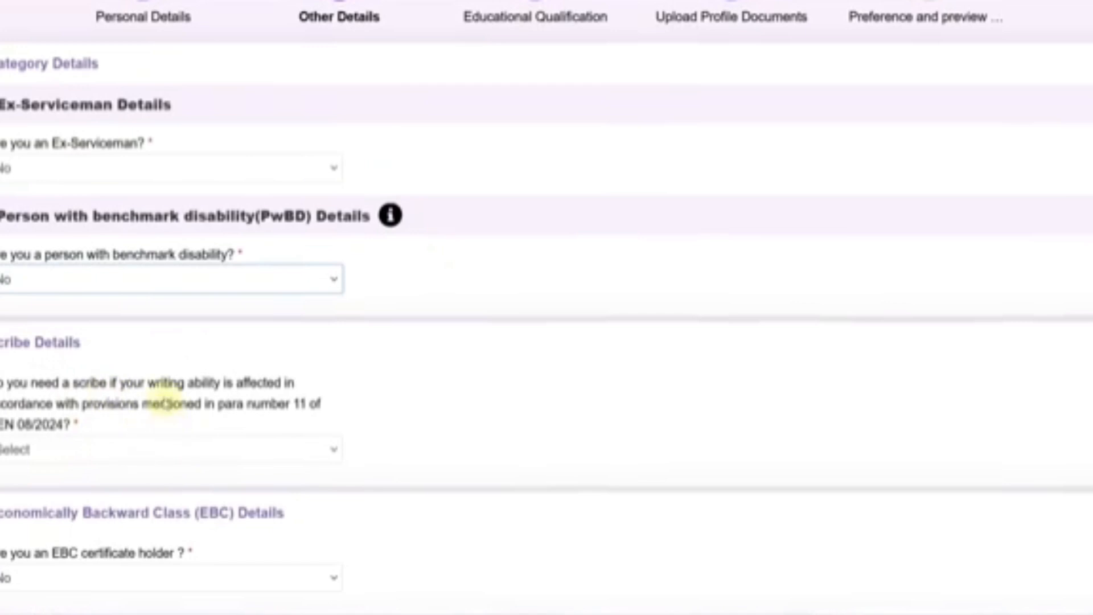
left_click_drag(155, 387, 212, 387)
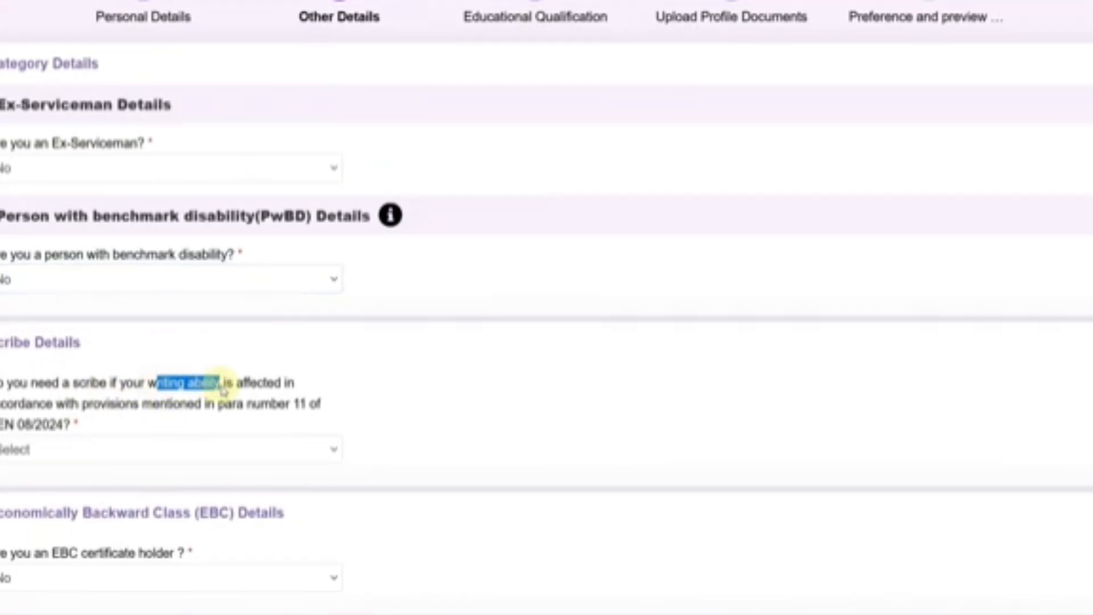
left_click(378, 390)
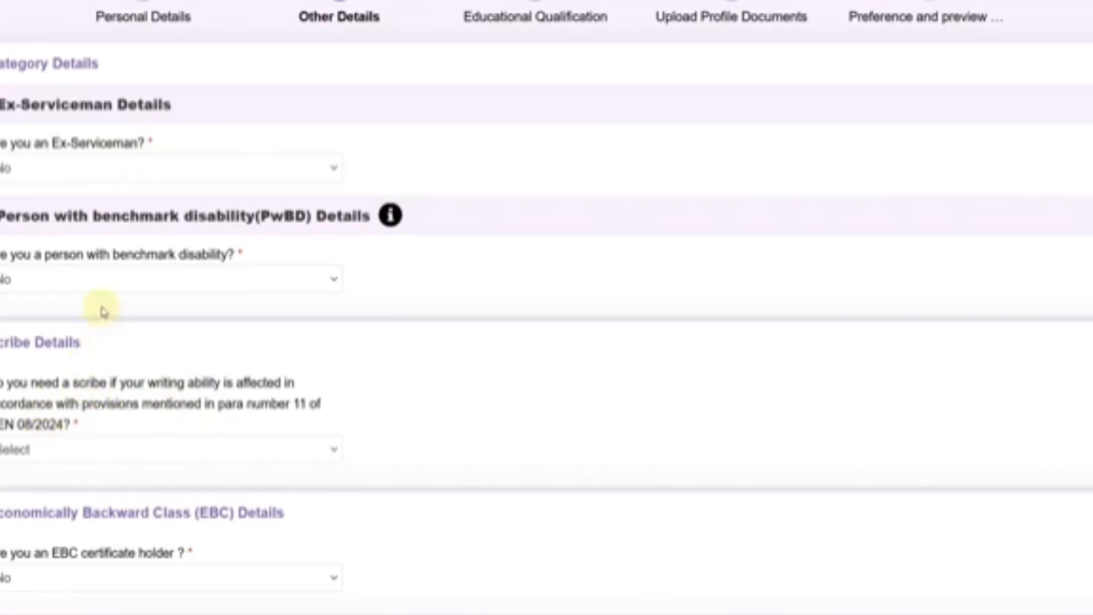
left_click(103, 283)
left_click(391, 341)
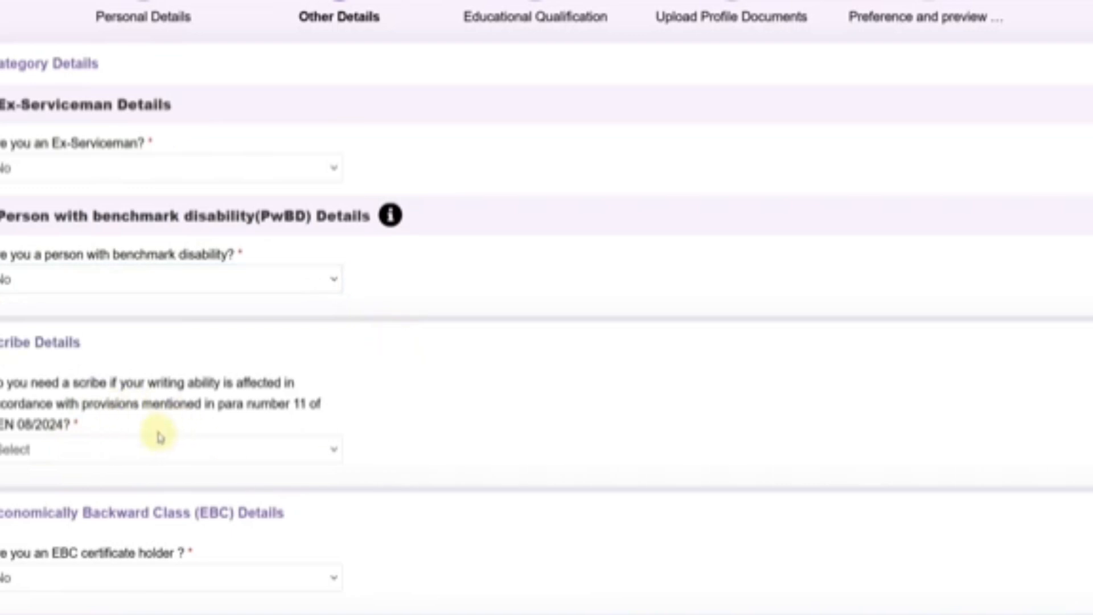
- Try Yes for needing a scribe, accept its notice, then change the answer to No
left_click(68, 454)
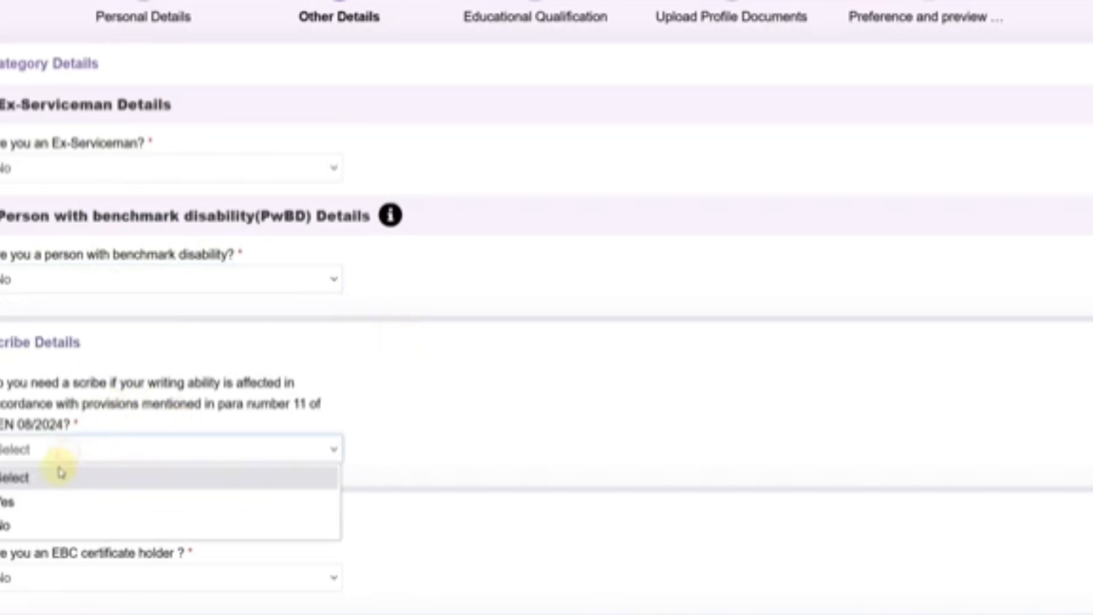
left_click(44, 505)
left_click(504, 389)
left_click(435, 408)
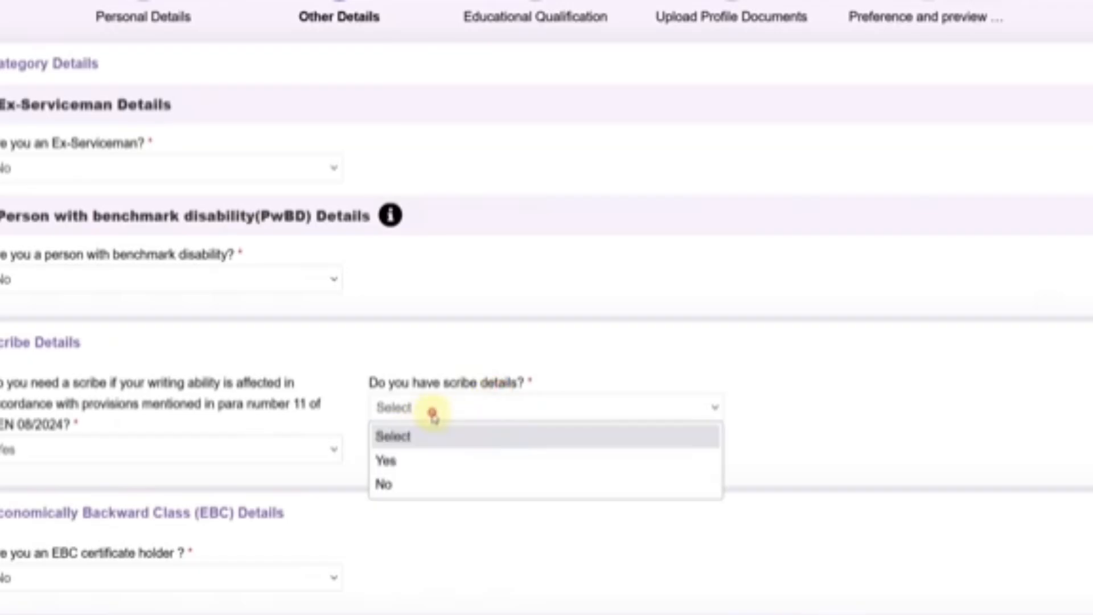
left_click(114, 459)
left_click(44, 524)
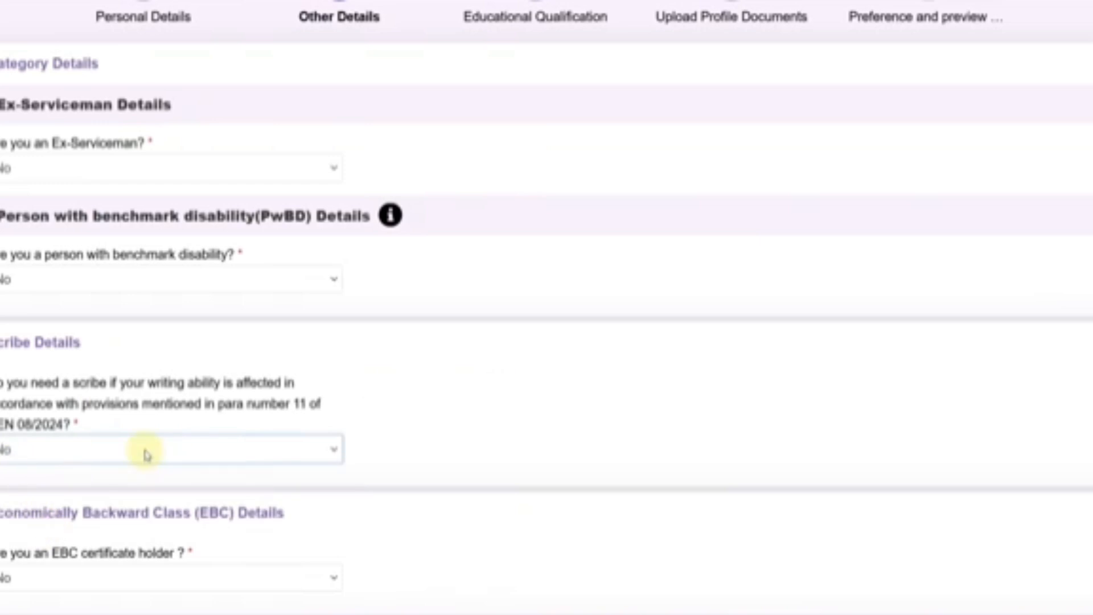
scroll(154, 452, "down", 2)
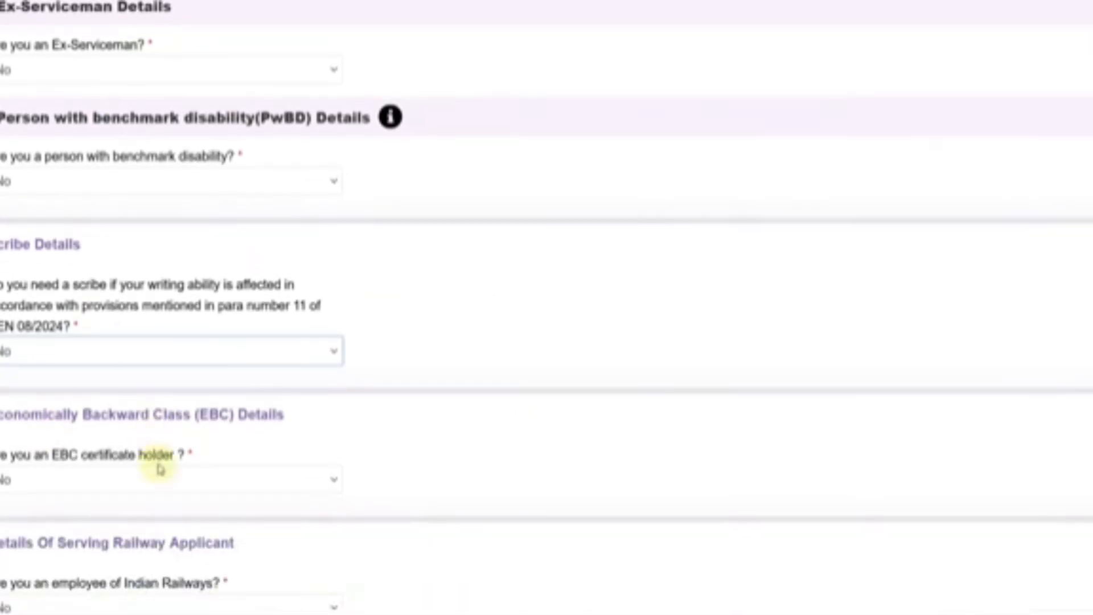
left_click(113, 491)
- Answer Yes to EBC certificate holder, review the Rs. 50,000 income and BPL Card conditions, and accept the notice
left_click(96, 529)
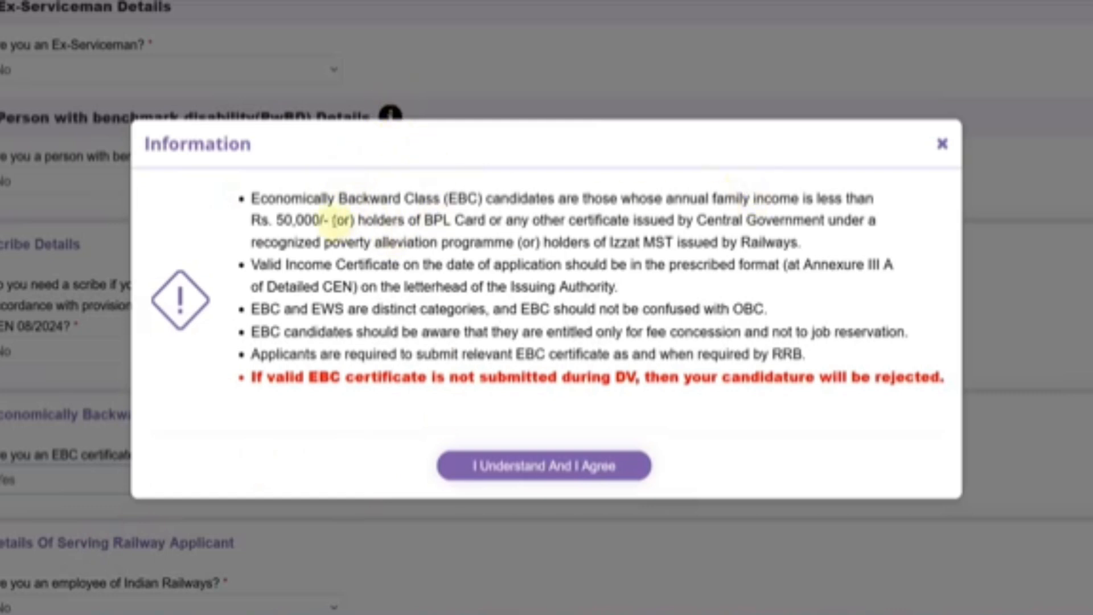
left_click_drag(277, 220, 350, 221)
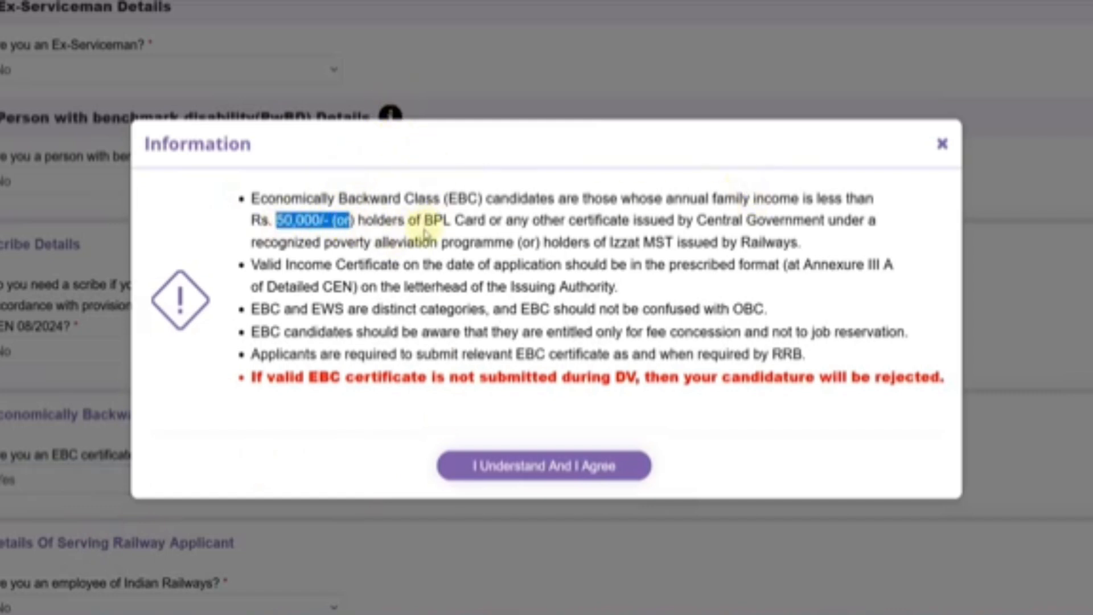
left_click_drag(425, 221, 534, 222)
left_click(578, 231)
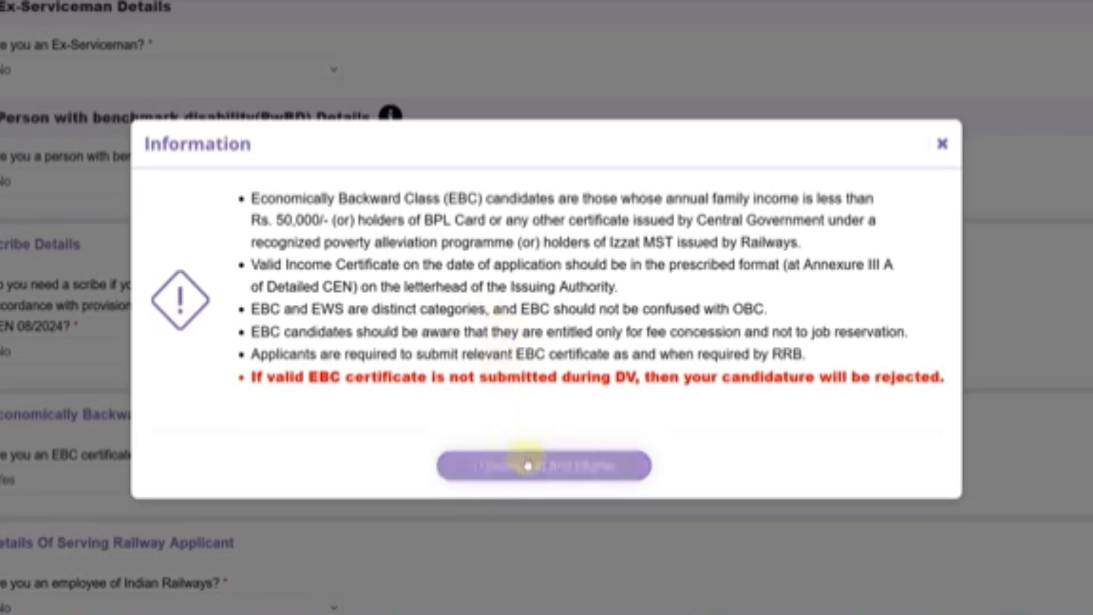
left_click(479, 461)
- Set fee concession to Yes and inspect the Certificate No and issuing authority fields, leaving them empty
scroll(449, 441, "down", 2)
left_click(435, 382)
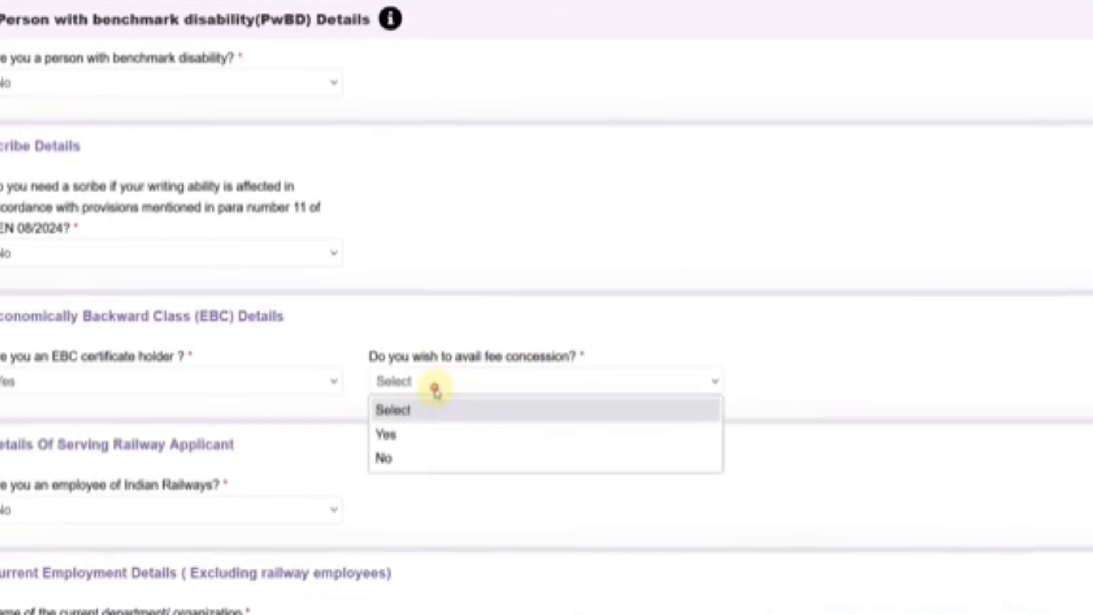
left_click(427, 432)
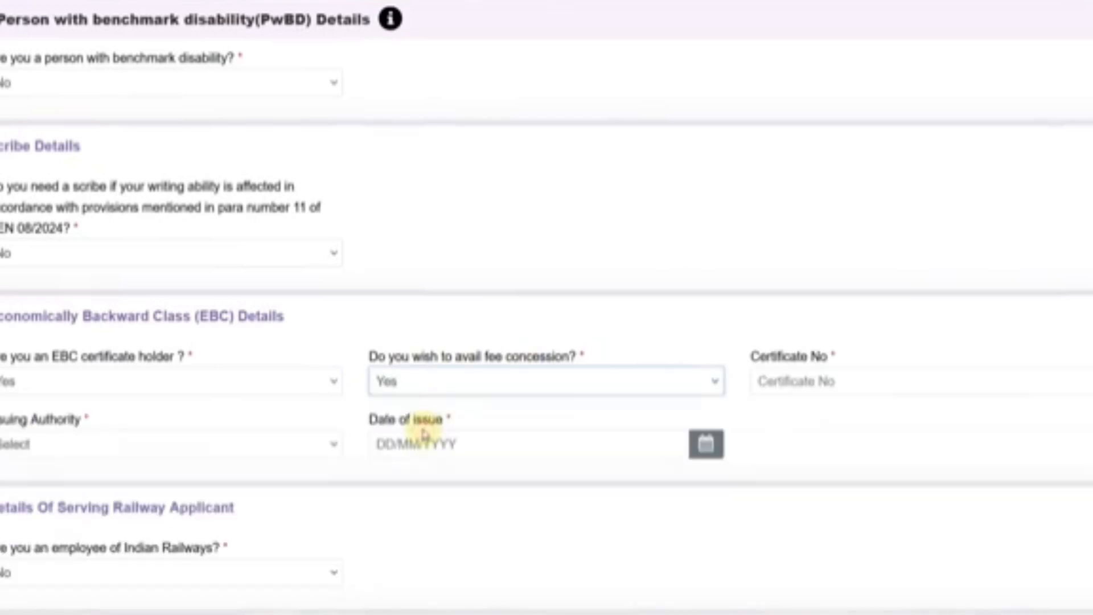
left_click(777, 385)
left_click(193, 432)
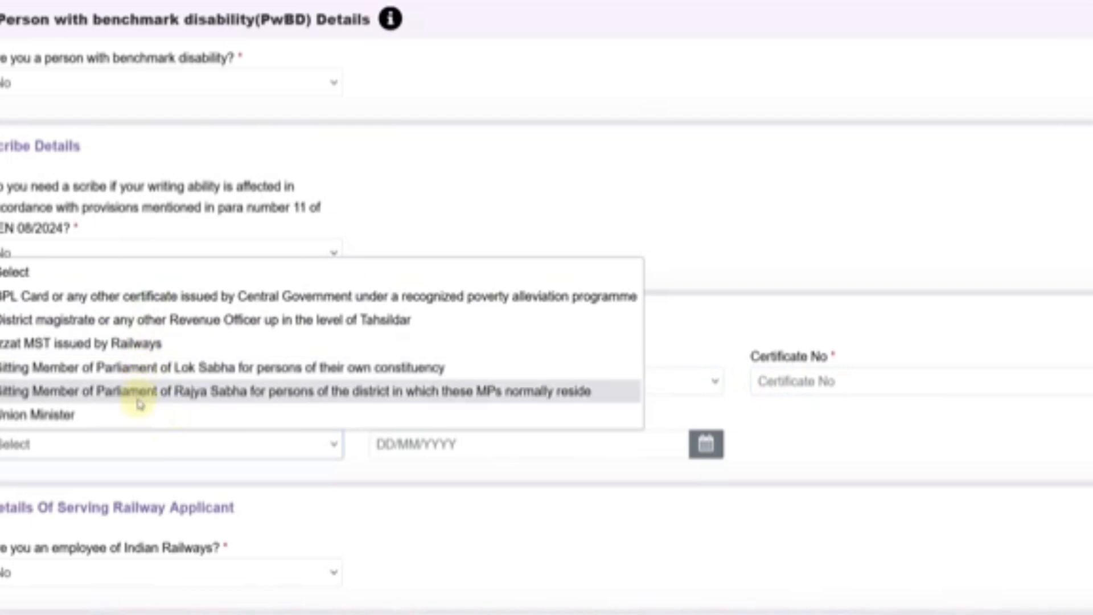
left_click(426, 475)
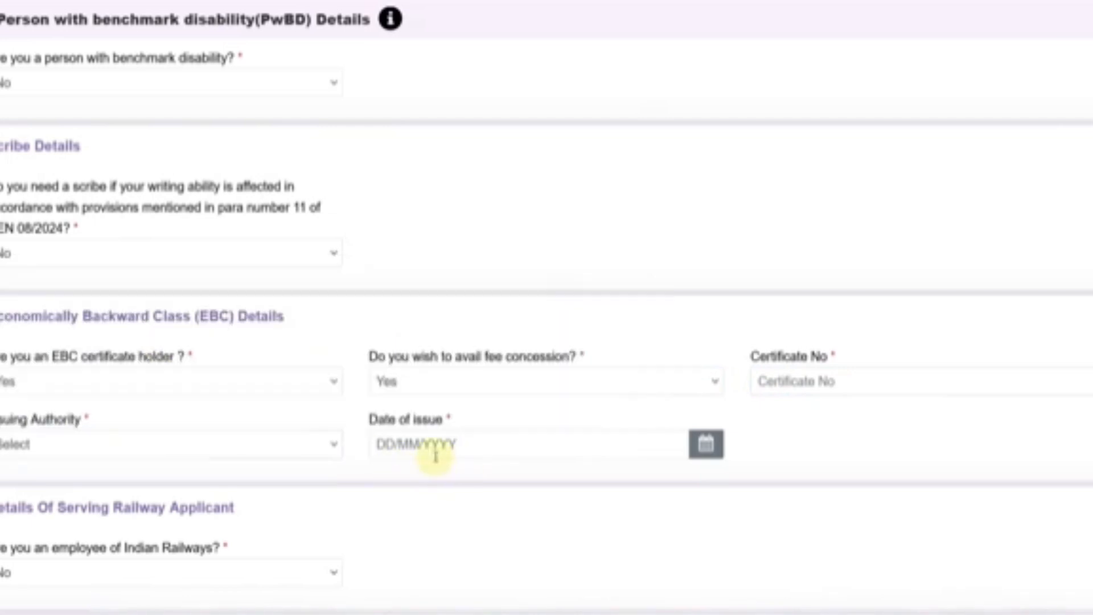
scroll(131, 398, "up", 2)
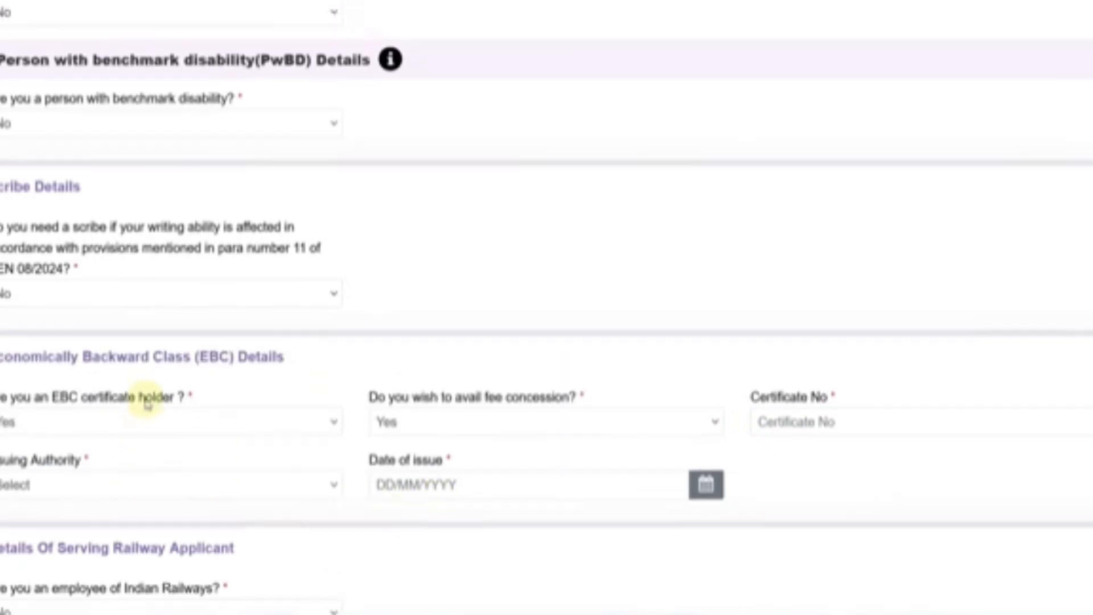
- Change the EBC certificate holder answer back to No
left_click(100, 475)
left_click(51, 553)
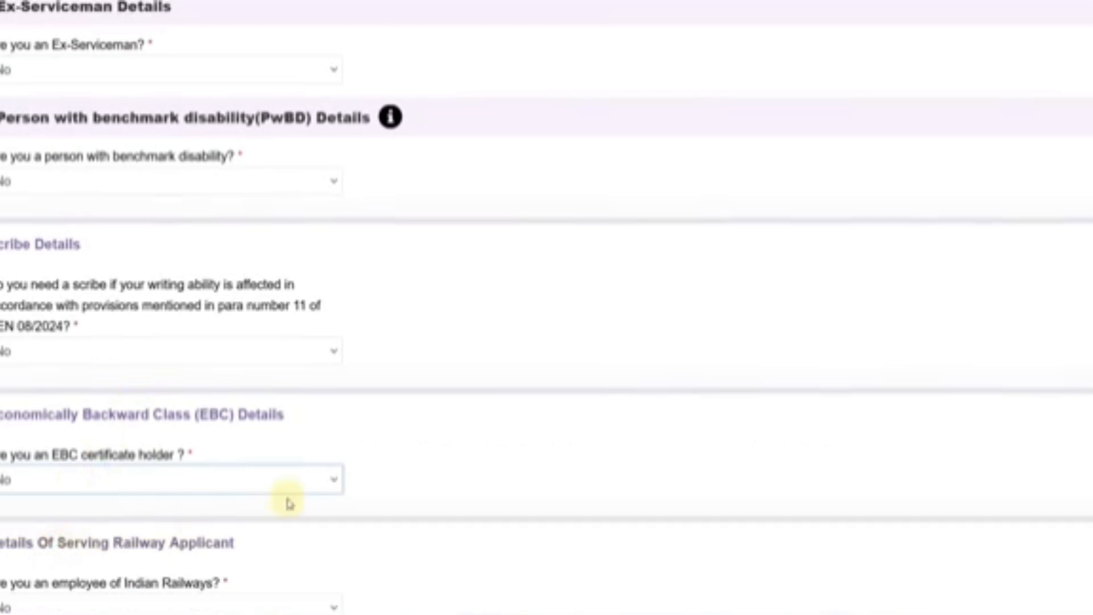
scroll(176, 316, "down", 3)
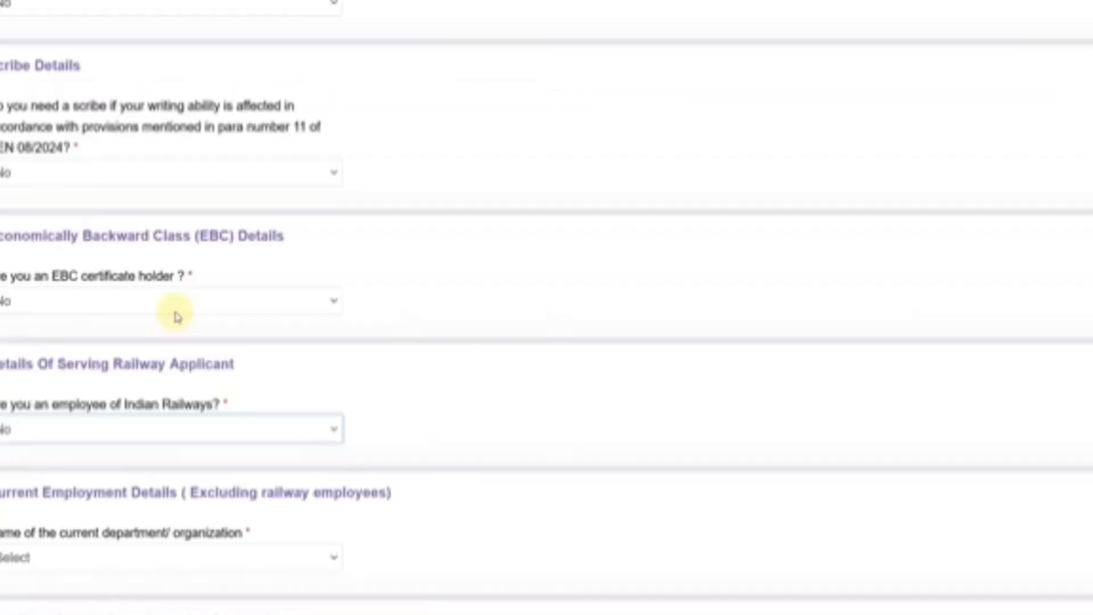
- Answer Yes to Indian Railways employee and to NOC applied, accepting the NOC notice
left_click(78, 429)
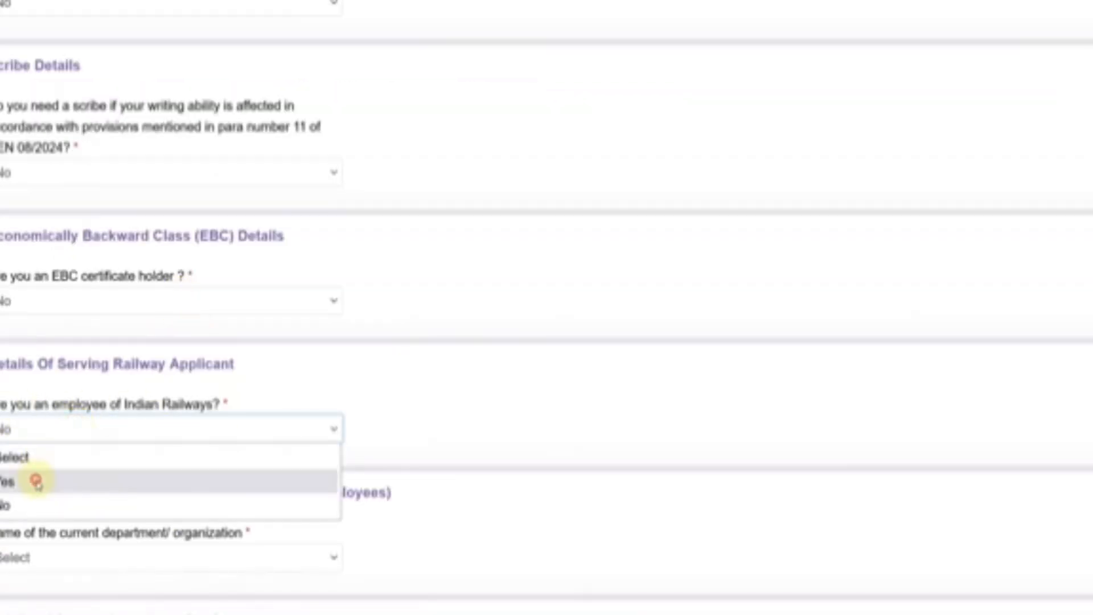
left_click(36, 480)
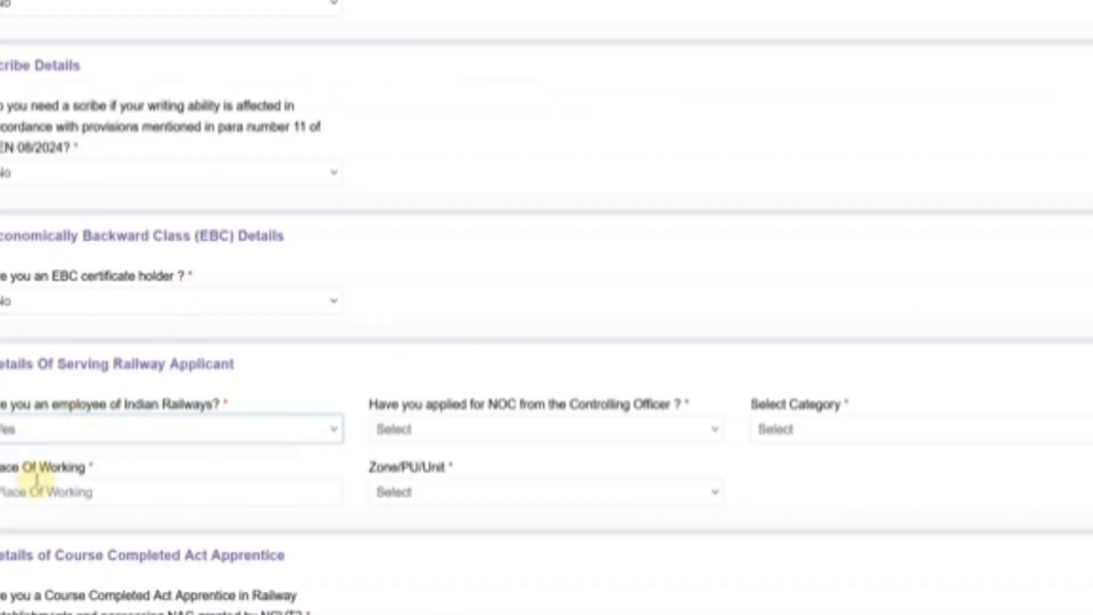
left_click(449, 435)
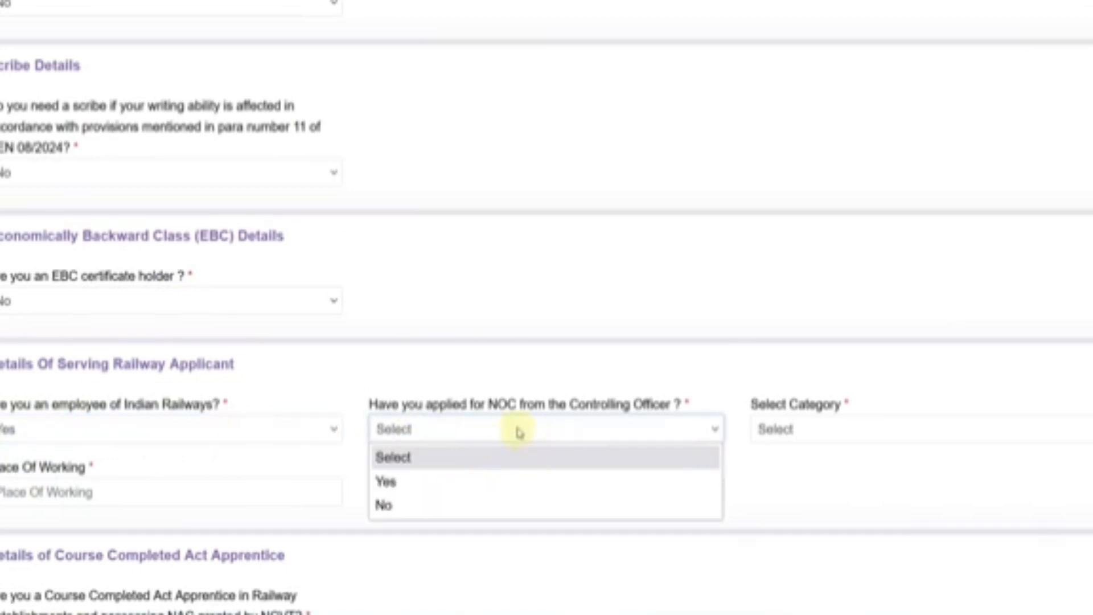
left_click(402, 483)
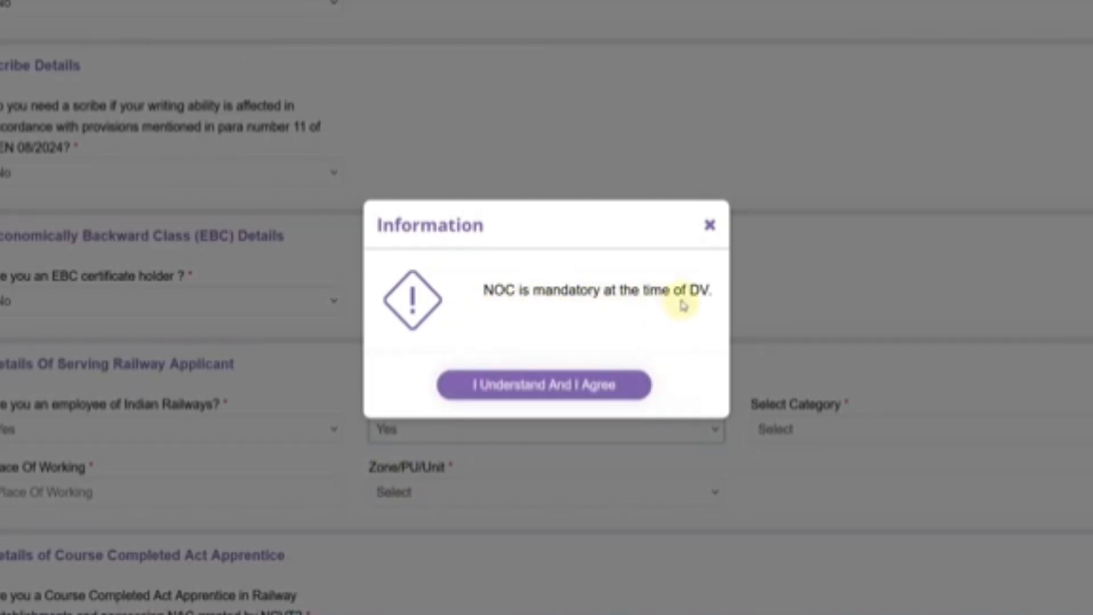
left_click(530, 383)
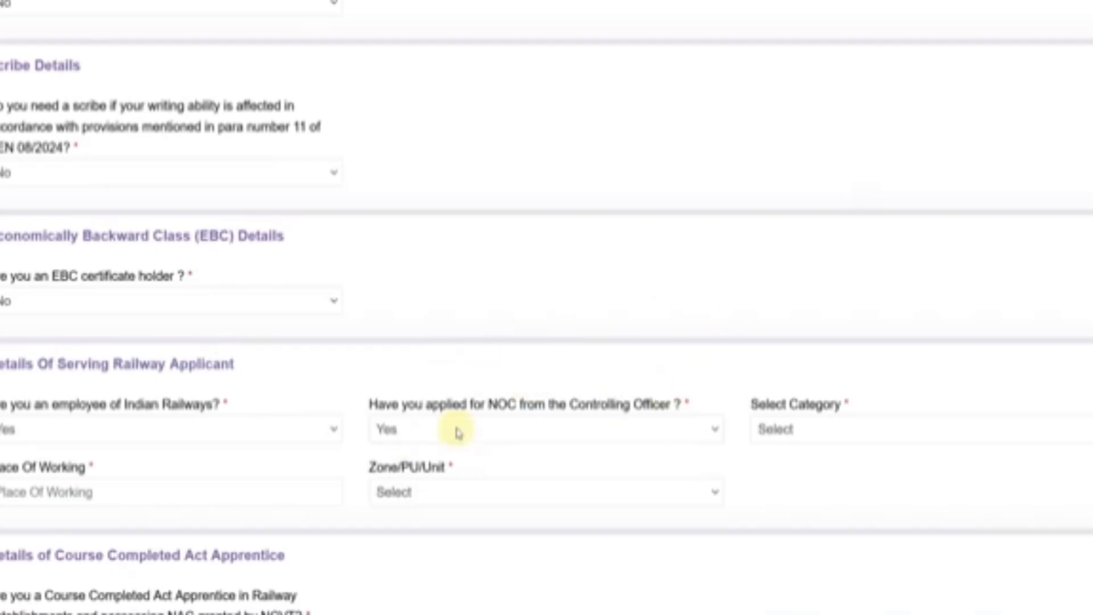
- Browse the employee category and zone lists and the Place Of Working field without choosing anything
left_click(776, 428)
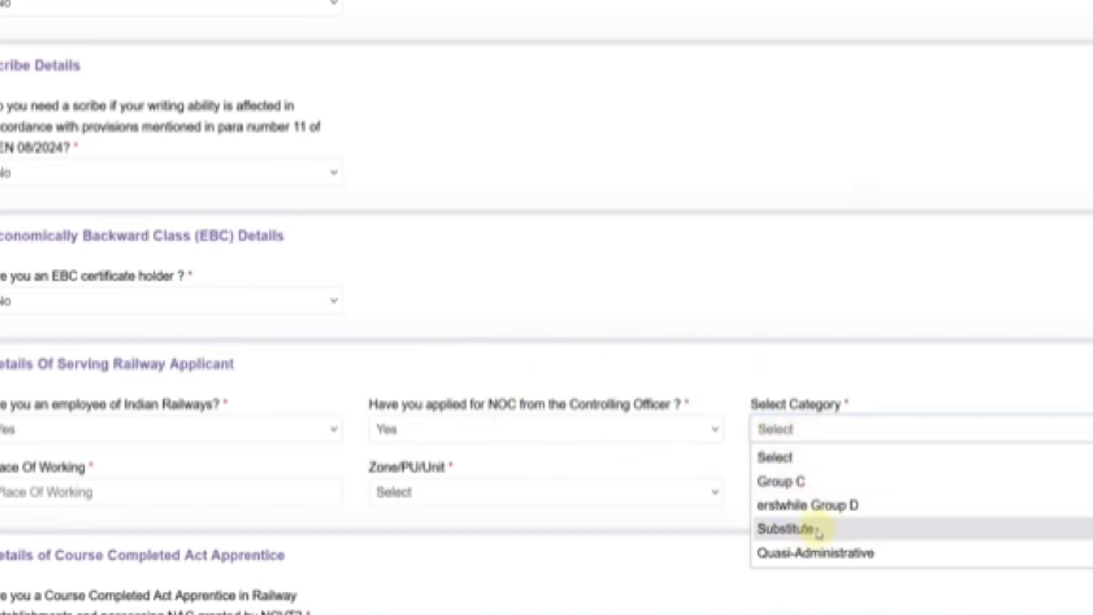
left_click(149, 517)
left_click(139, 493)
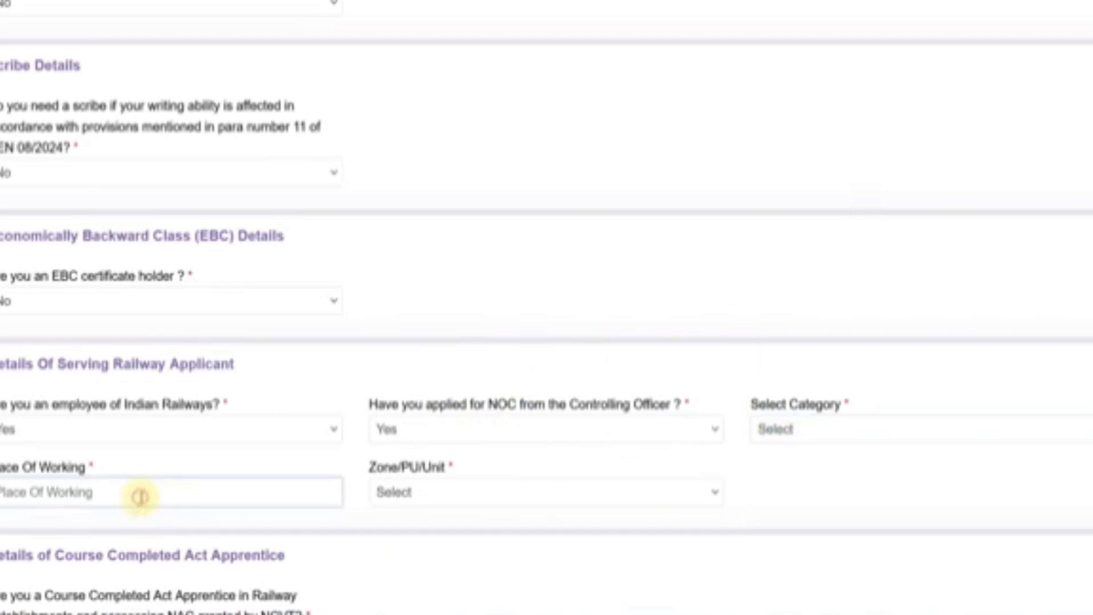
left_click(435, 495)
scroll(505, 334, "down", 18)
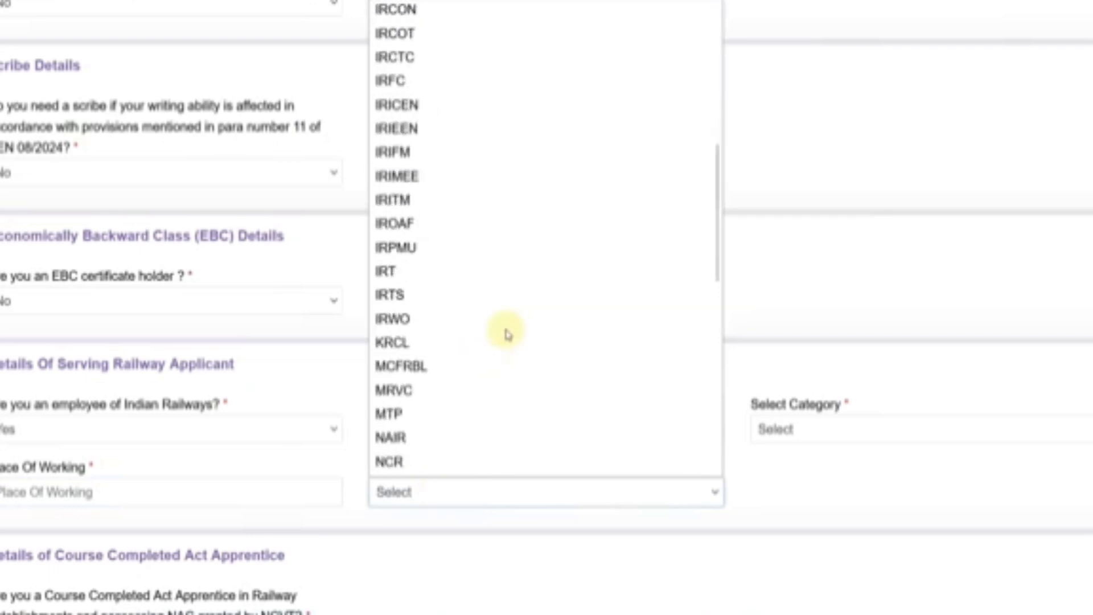
left_click(810, 334)
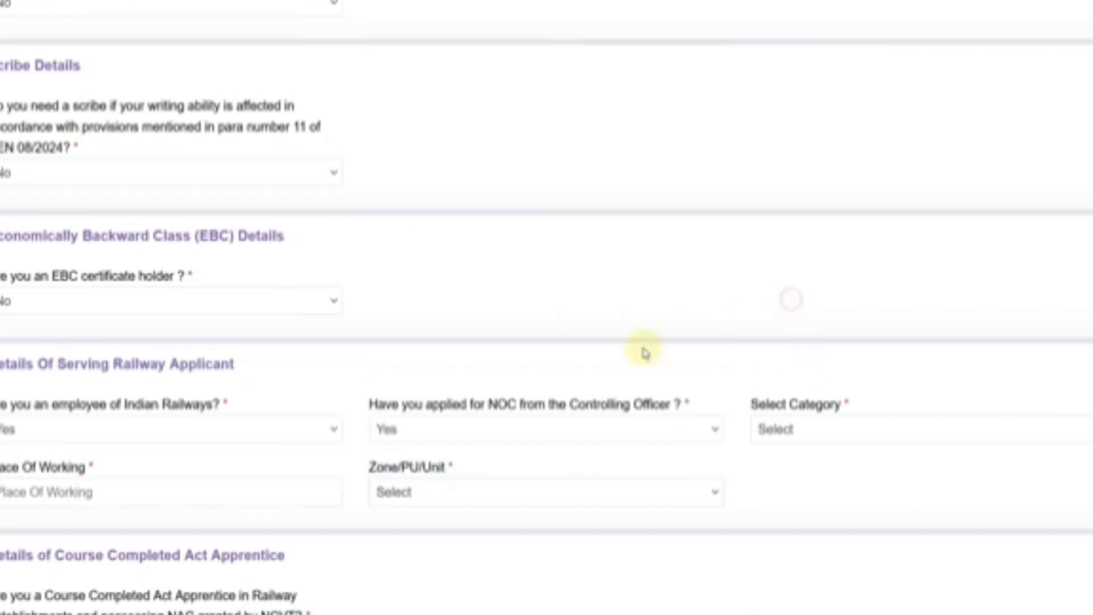
left_click(81, 439)
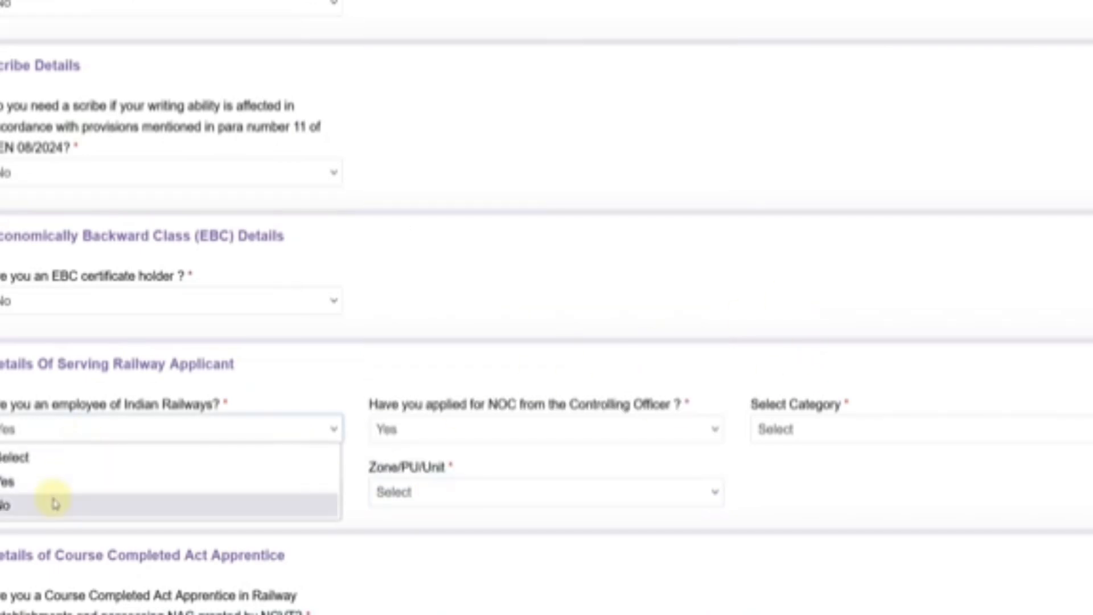
- Change Indian Railways employee to No and fill current department, organization name, and still working Yes
left_click(54, 503)
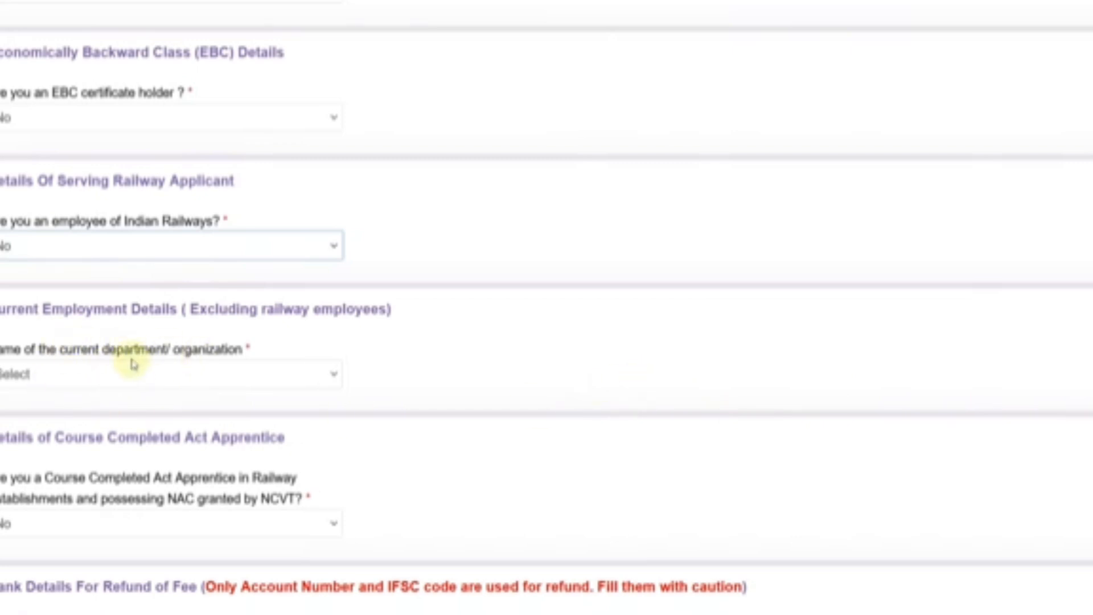
left_click(115, 373)
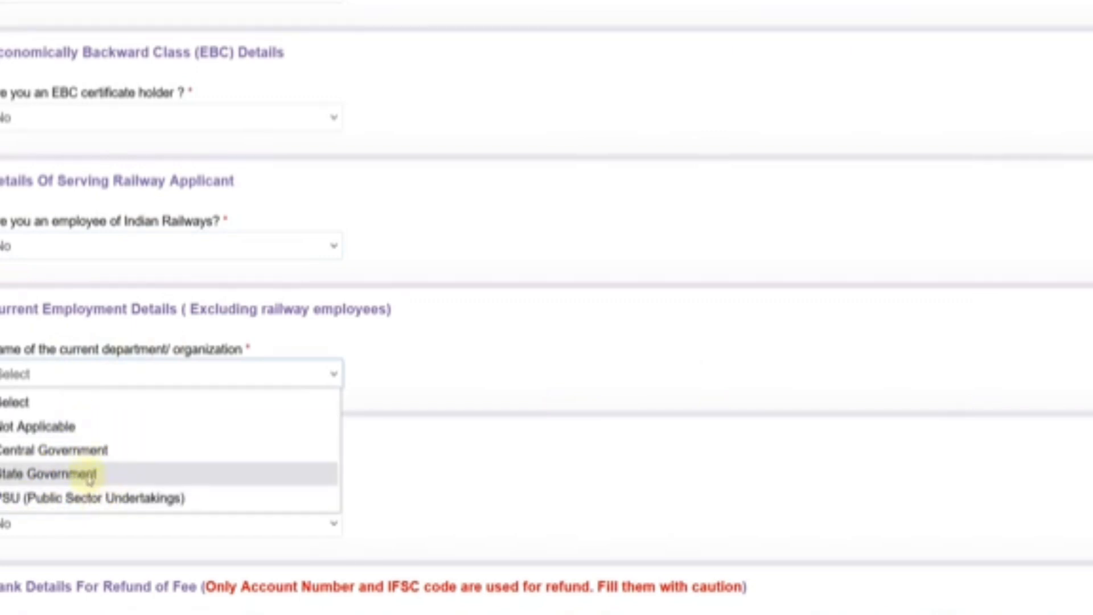
left_click(80, 458)
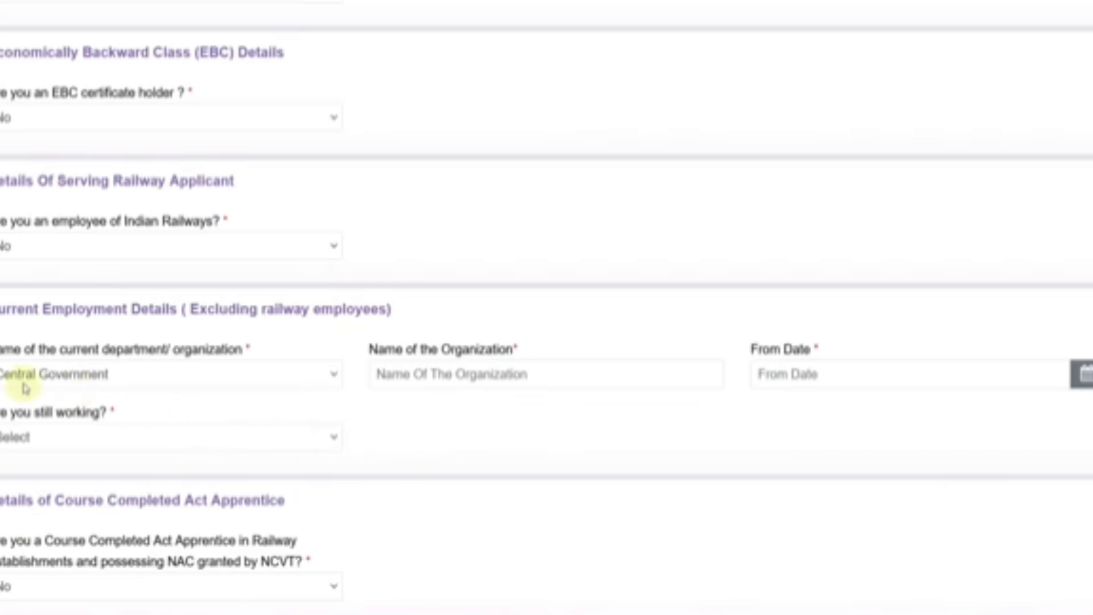
left_click(443, 380)
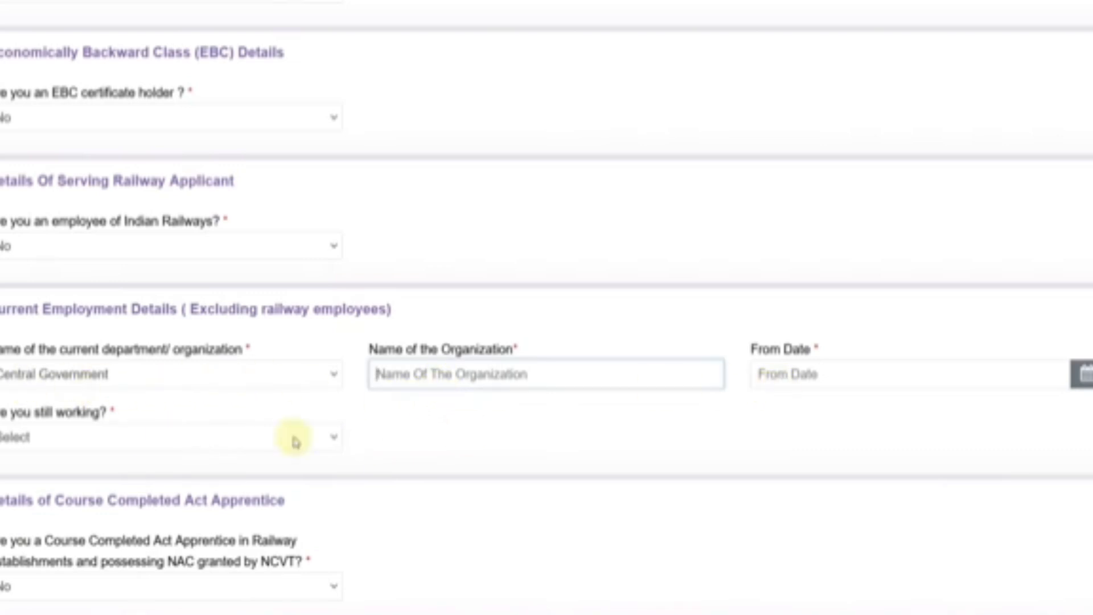
left_click(124, 436)
left_click(69, 490)
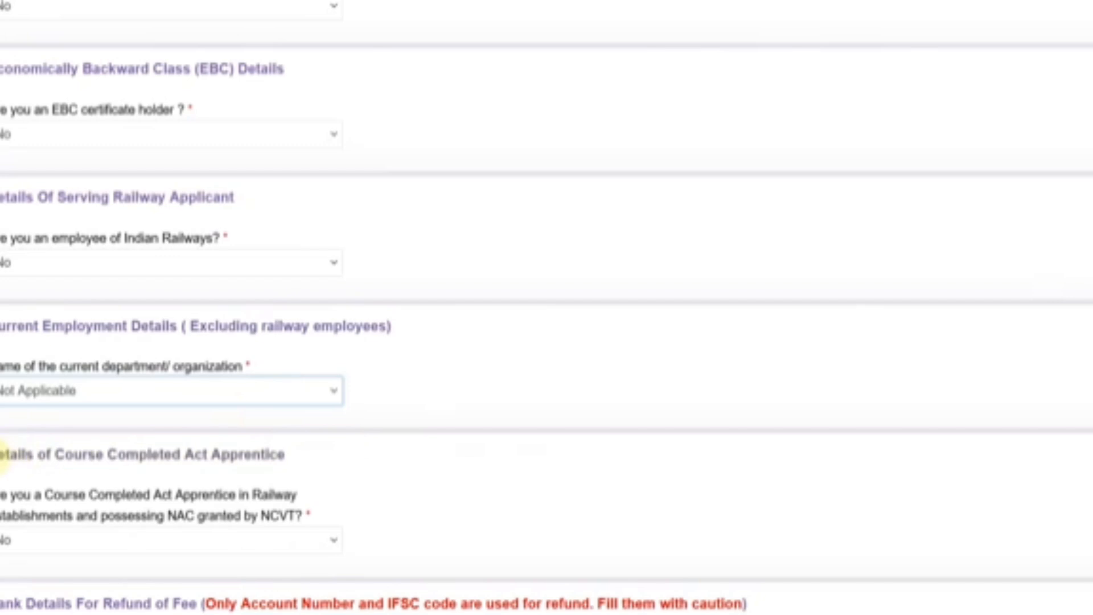
- Review the Course Completed Act Apprentice question and the notification's RAILWAY ACT APPRENTICES section
left_click_drag(3, 458, 286, 454)
left_click(313, 458)
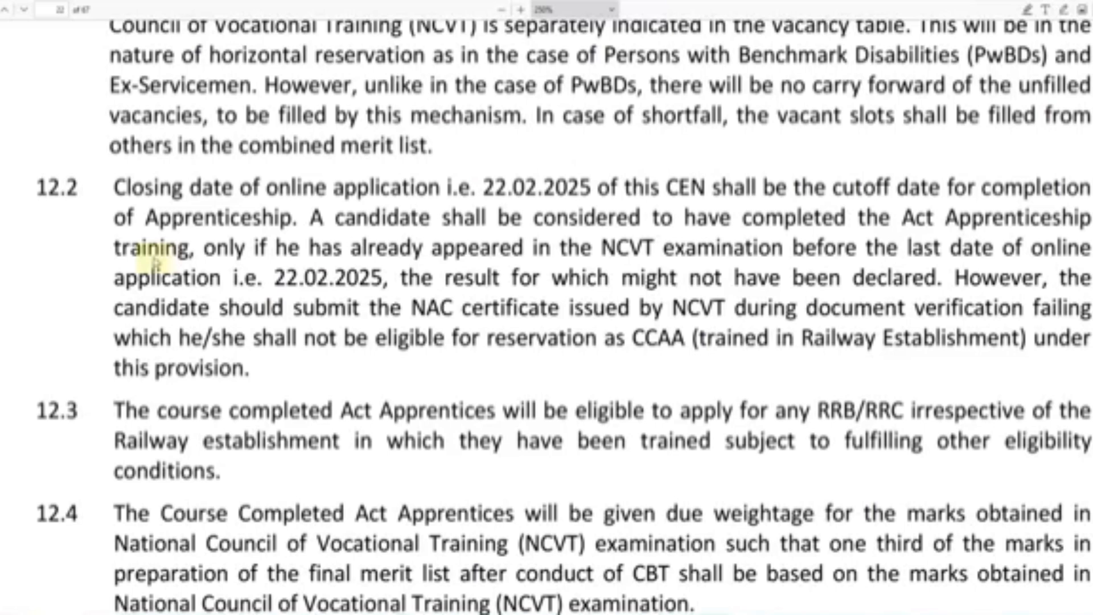
scroll(154, 261, "up", 4)
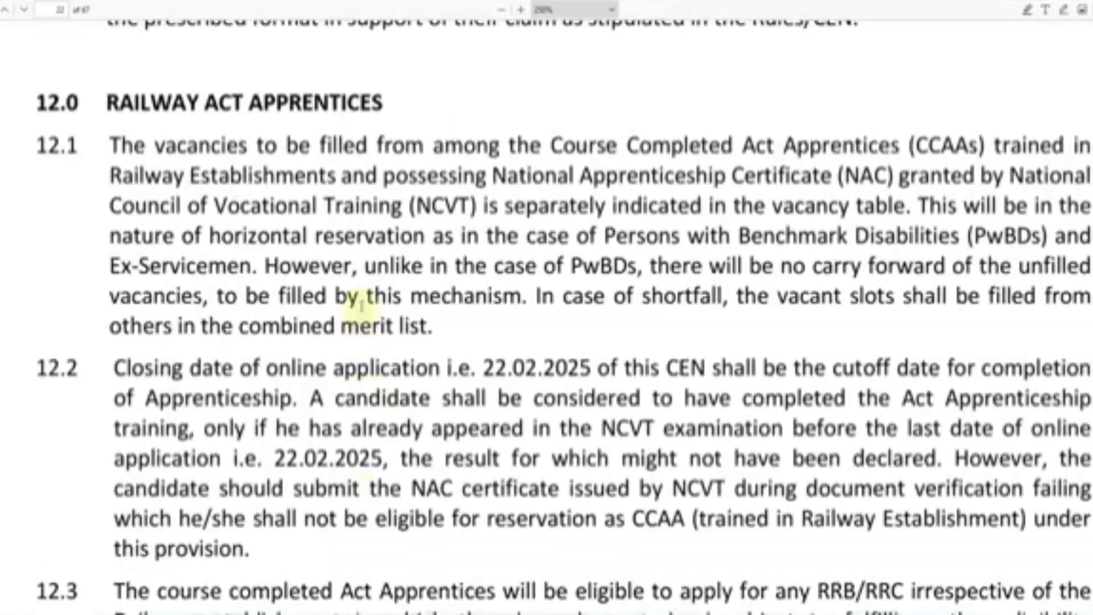
left_click_drag(108, 124, 376, 126)
left_click(377, 126)
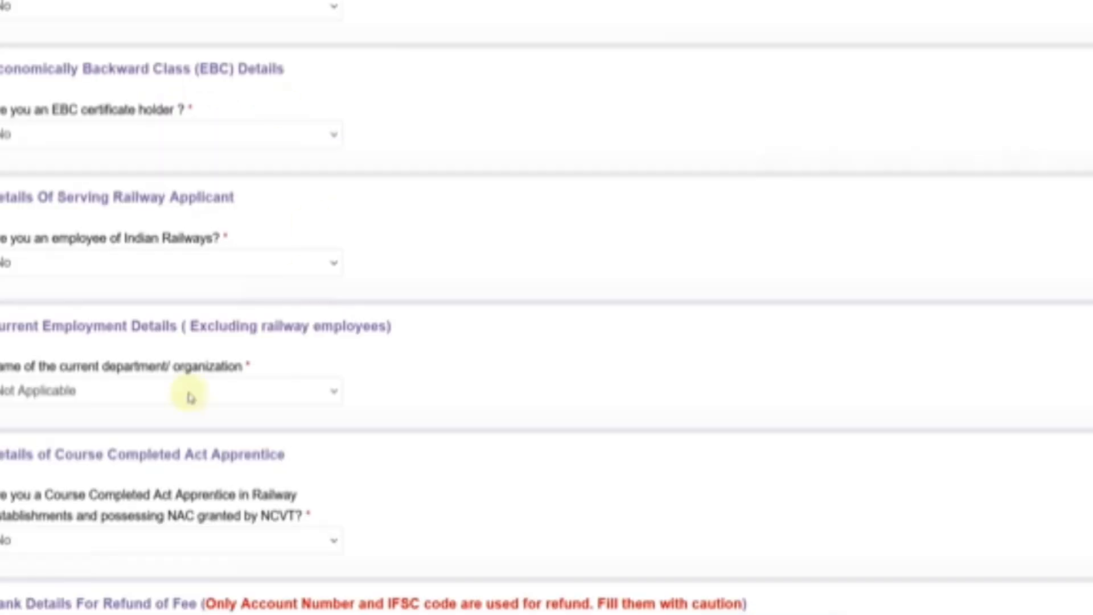
- Answer Yes to Course Completed Act Apprentice and choose Any Discipline as the trade
left_click(97, 540)
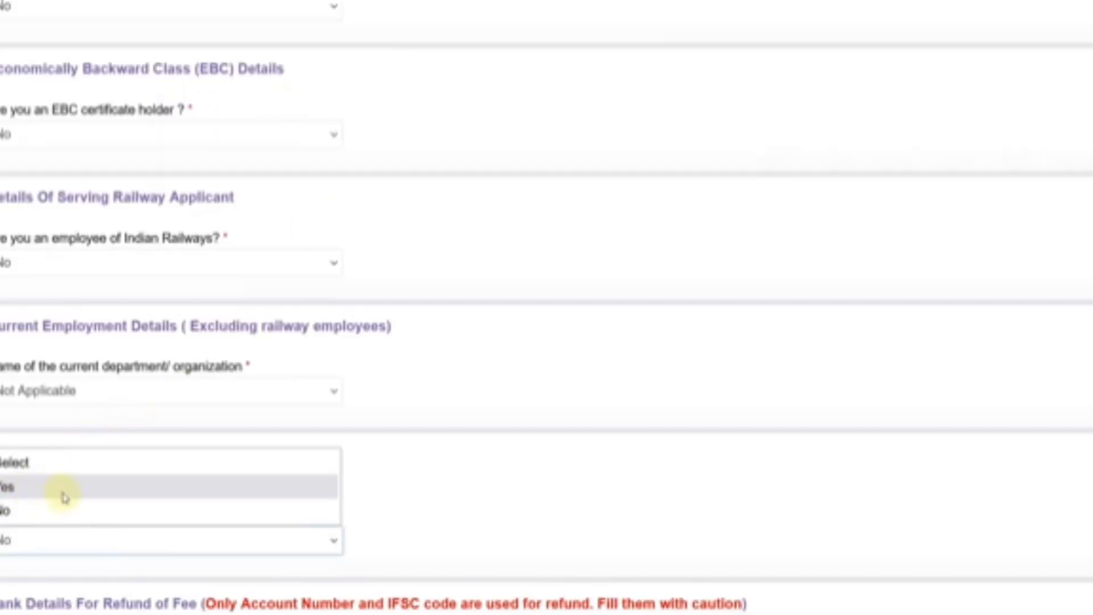
left_click(36, 488)
scroll(420, 479, "down", 2)
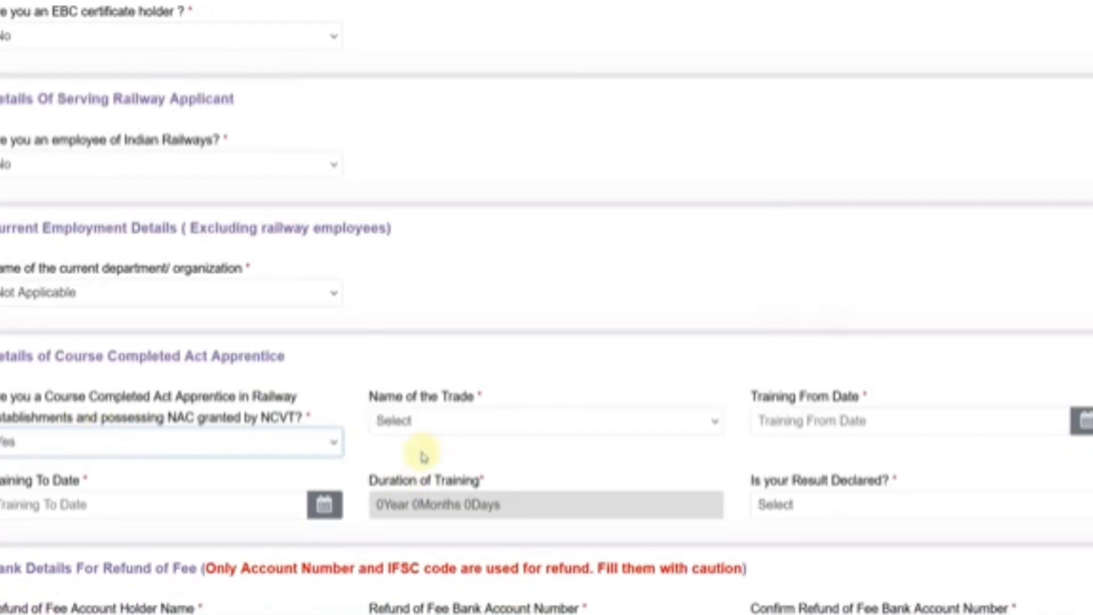
left_click(464, 427)
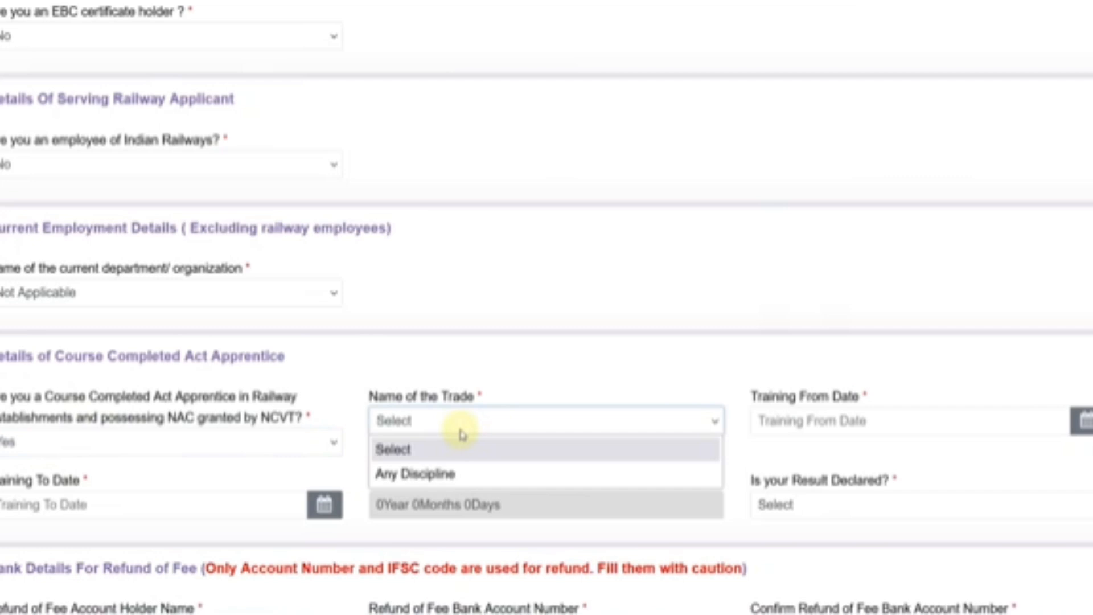
left_click(436, 479)
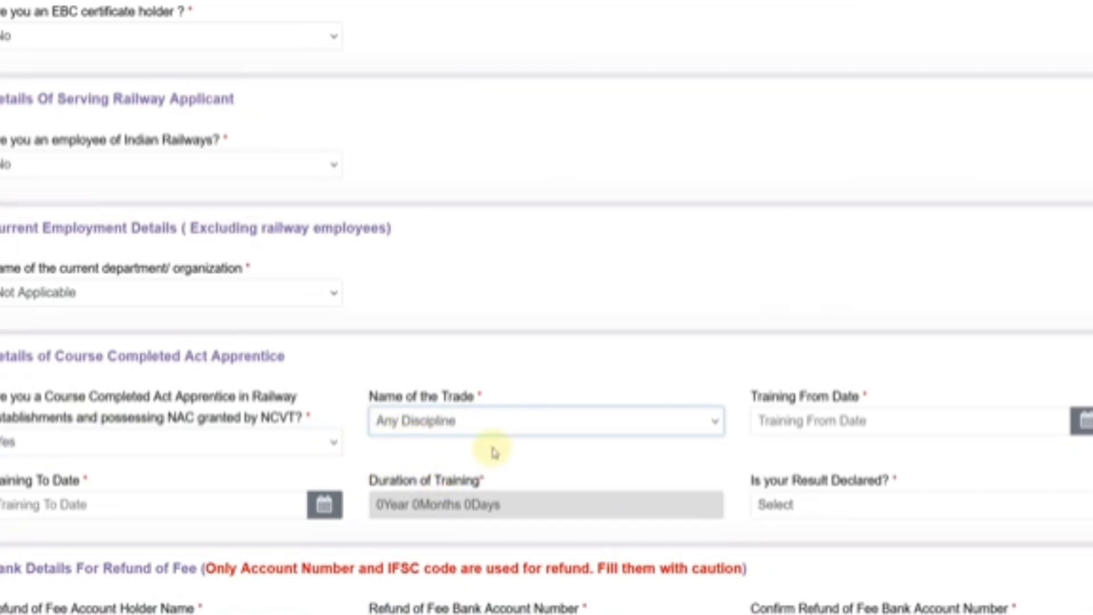
- Check the Training From and To date calendars without picking dates, and set result declared to Yes
left_click(821, 425)
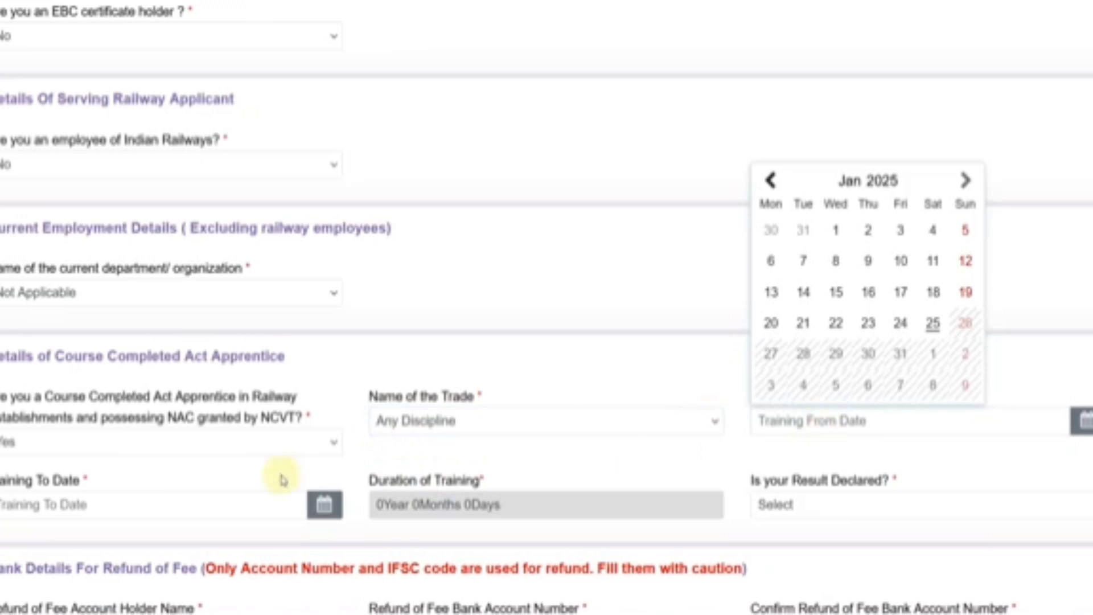
left_click(211, 496)
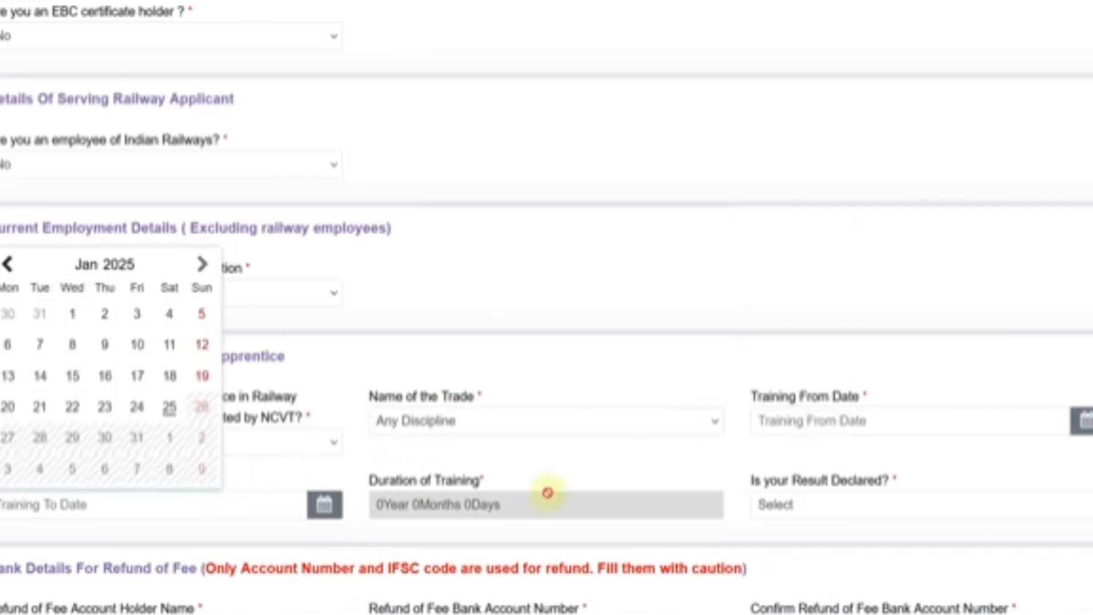
left_click(614, 472)
left_click(817, 507)
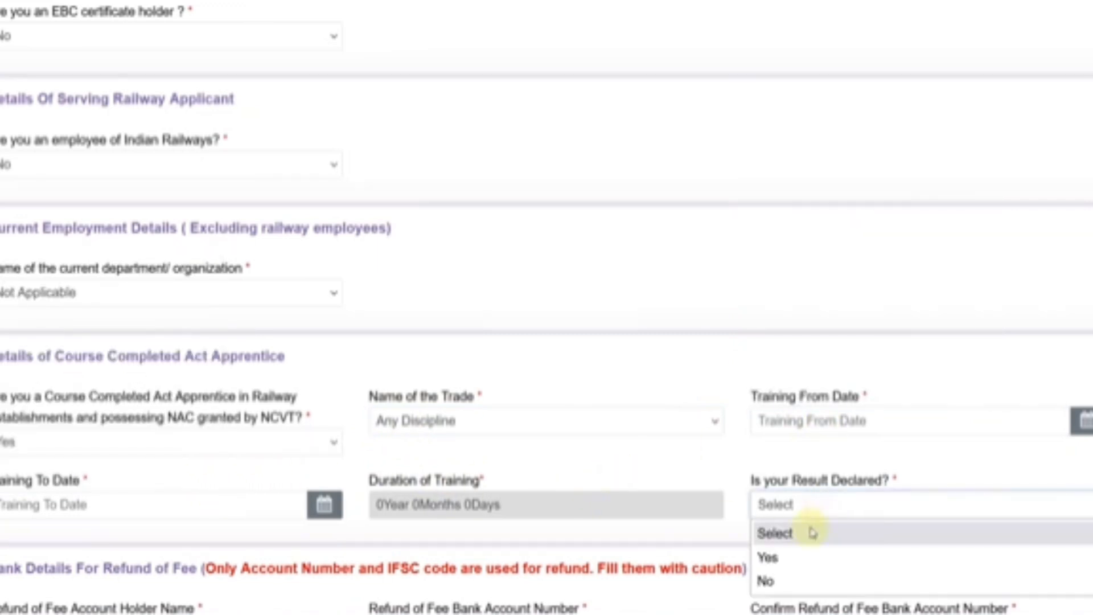
left_click(781, 557)
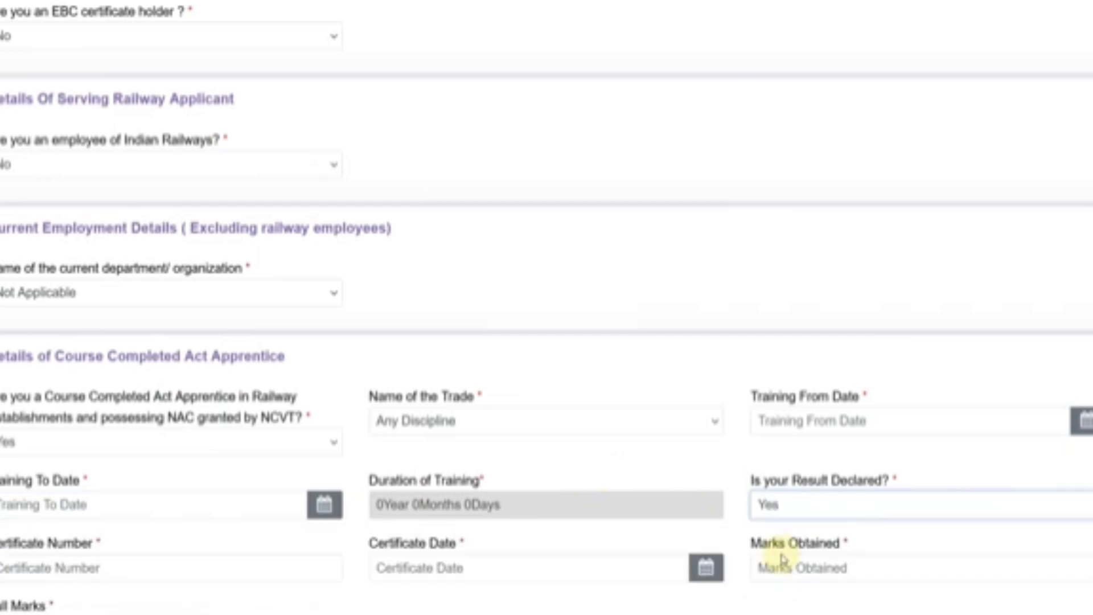
- Look over the Certificate Date, Marks Obtained and Full Marks fields, leaving them empty
scroll(547, 308, "down", 2)
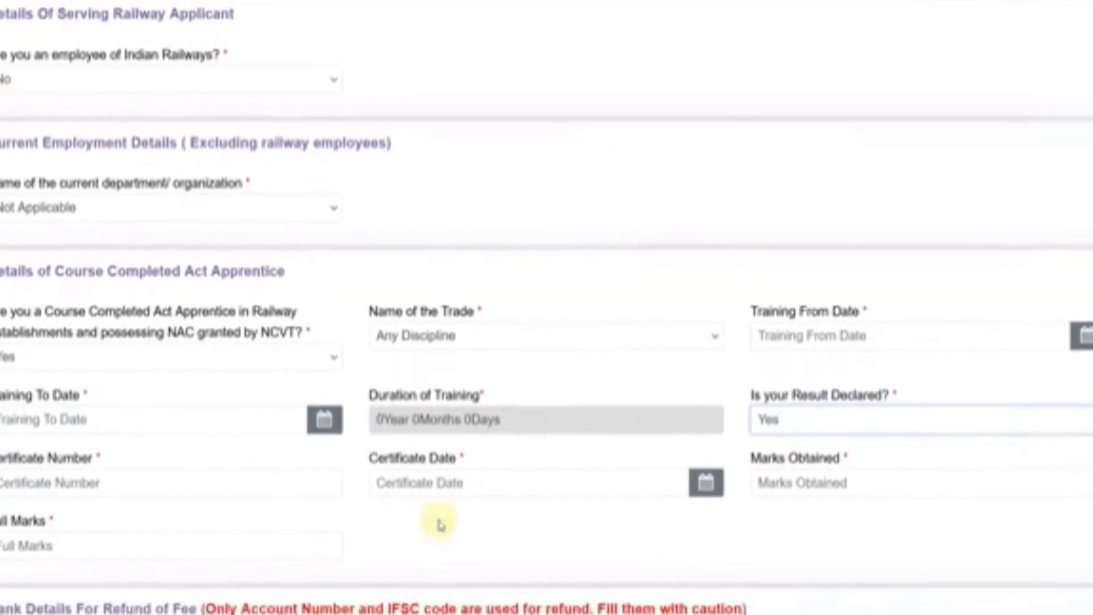
left_click(446, 483)
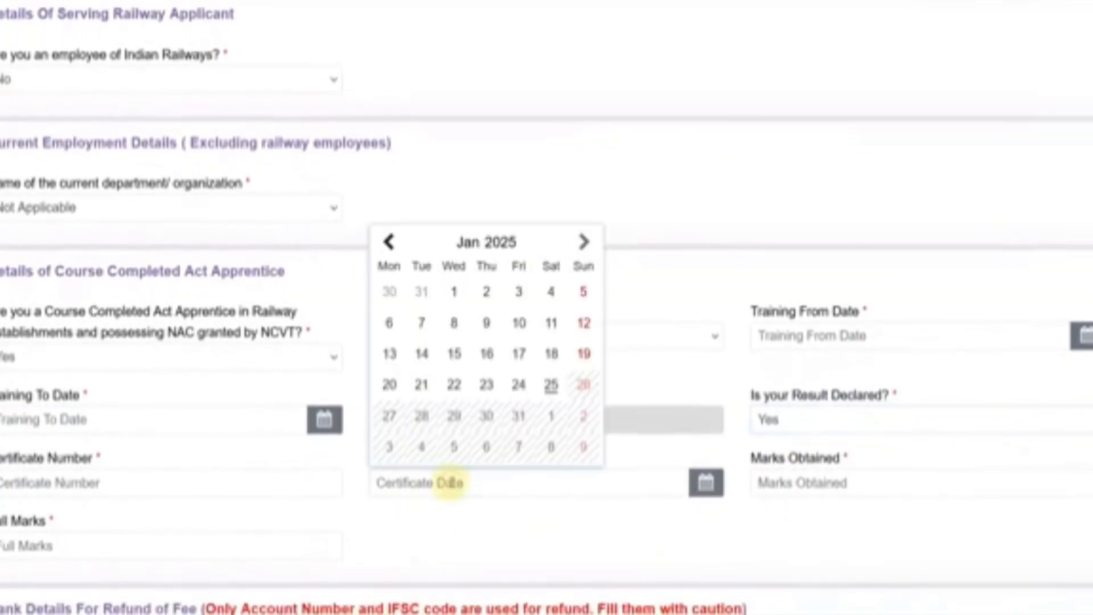
left_click(785, 489)
left_click(110, 551)
left_click(535, 557)
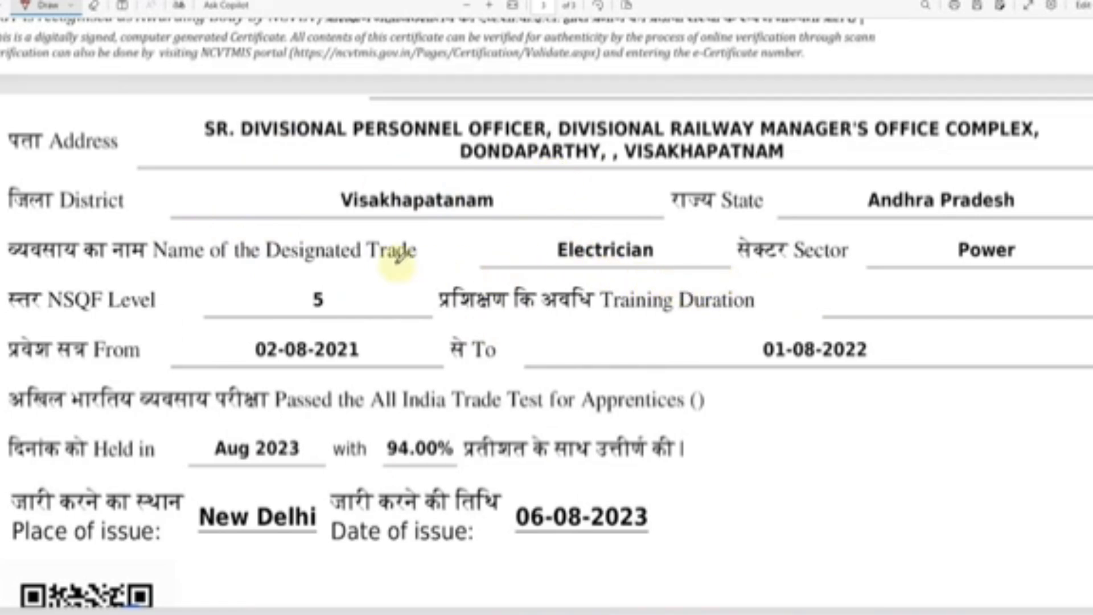
- Mark Electrician, 02-08-2021 to 01-08-2022, 94.00%, issue date 06-08-2023 and New Delhi in red
left_click_drag(490, 248, 547, 246)
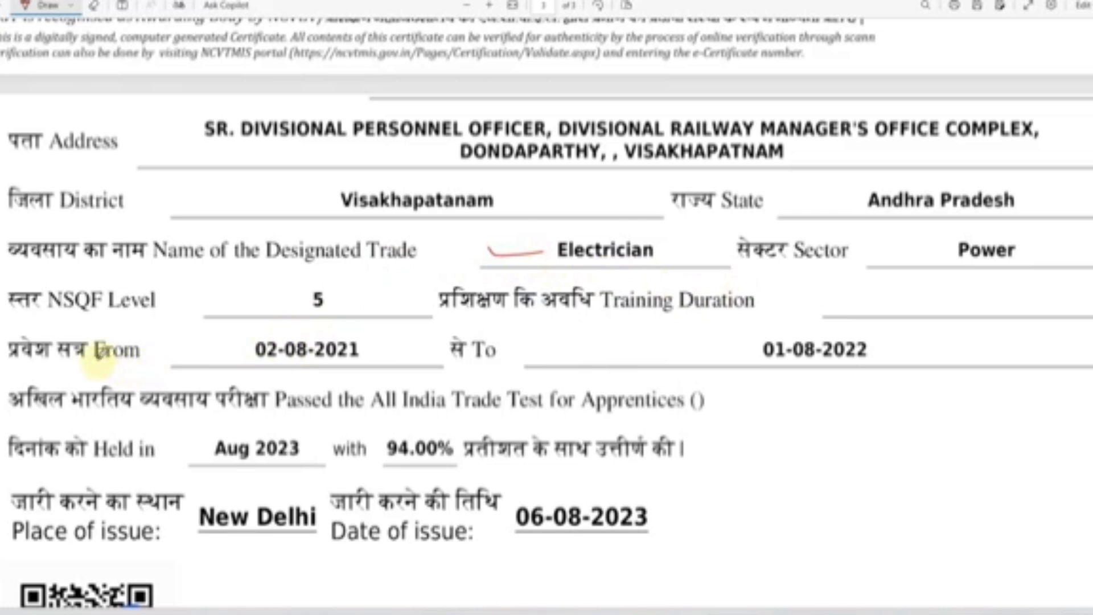
left_click(261, 361)
left_click_drag(294, 357, 324, 361)
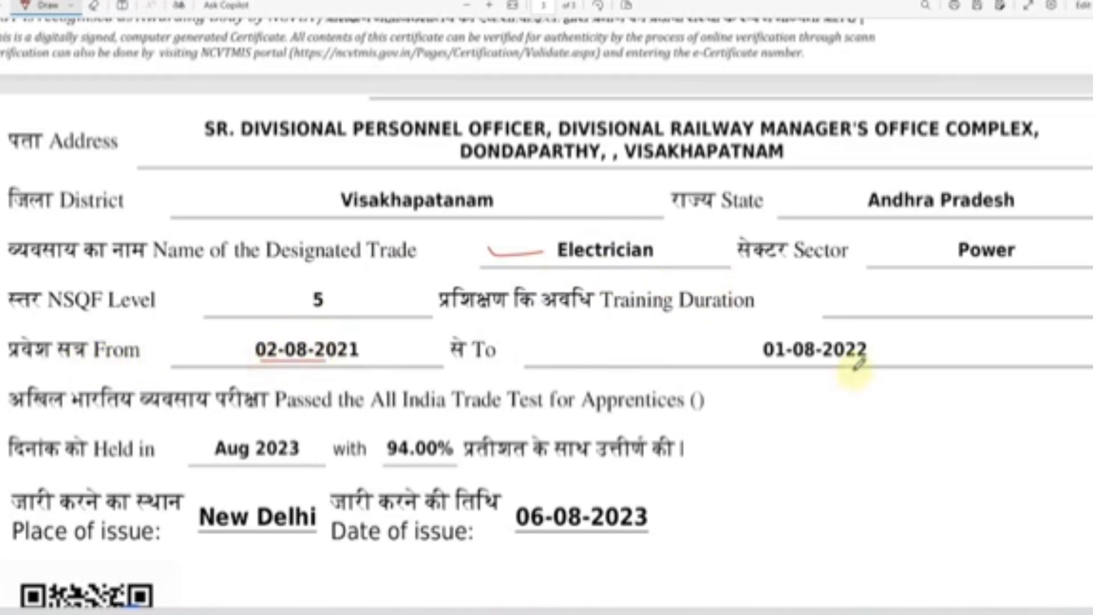
left_click_drag(785, 365, 865, 364)
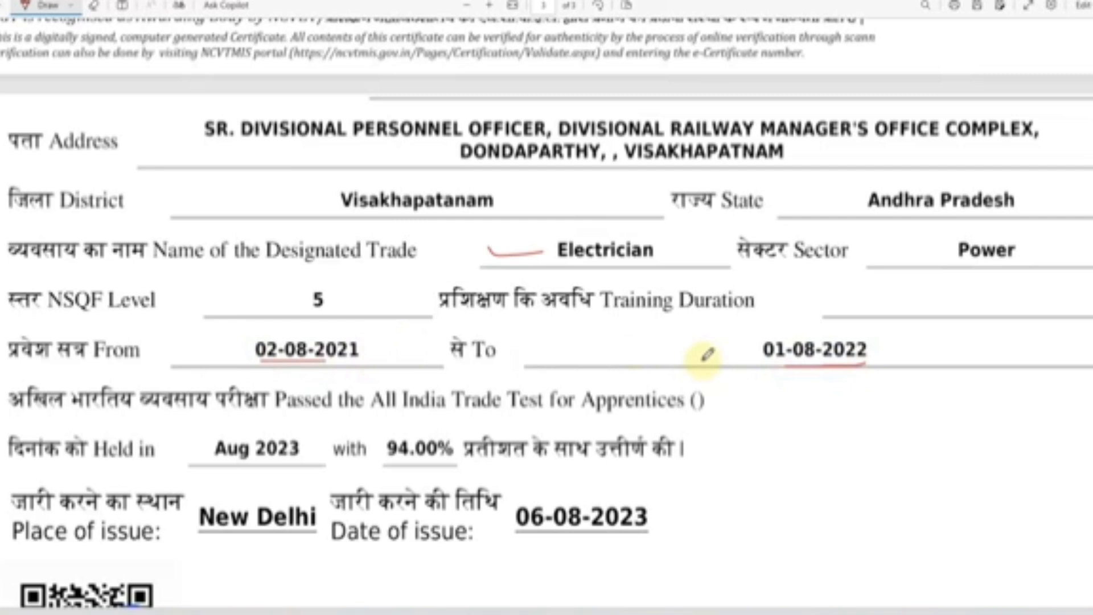
left_click_drag(387, 458, 457, 464)
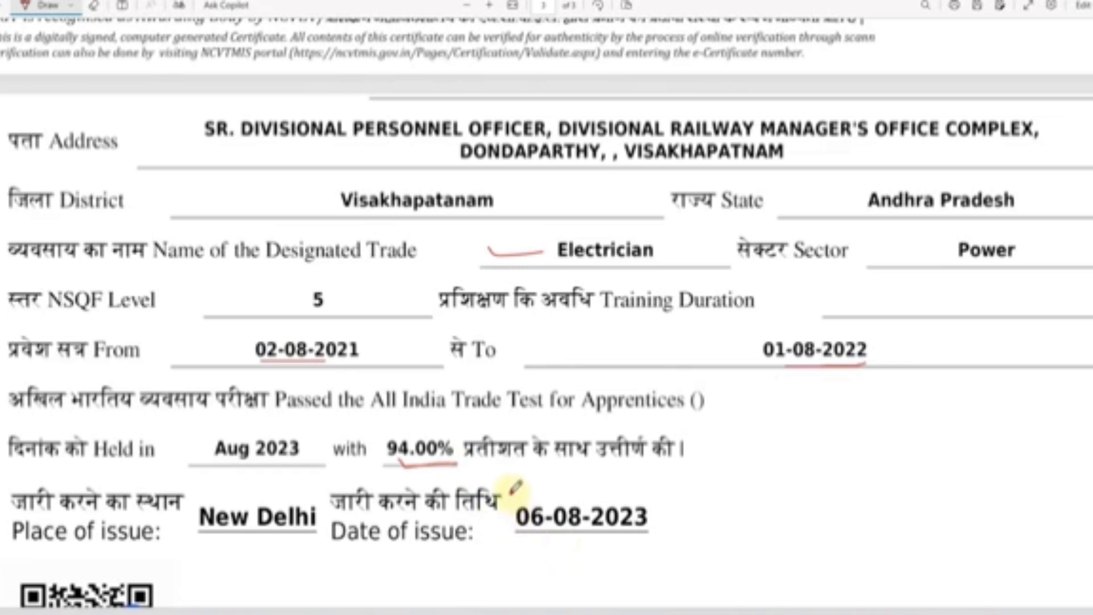
mouse_move(511, 493)
left_mouse_down()
mouse_move(663, 490)
mouse_move(665, 538)
mouse_move(531, 545)
mouse_move(509, 525)
mouse_move(510, 493)
left_mouse_up()
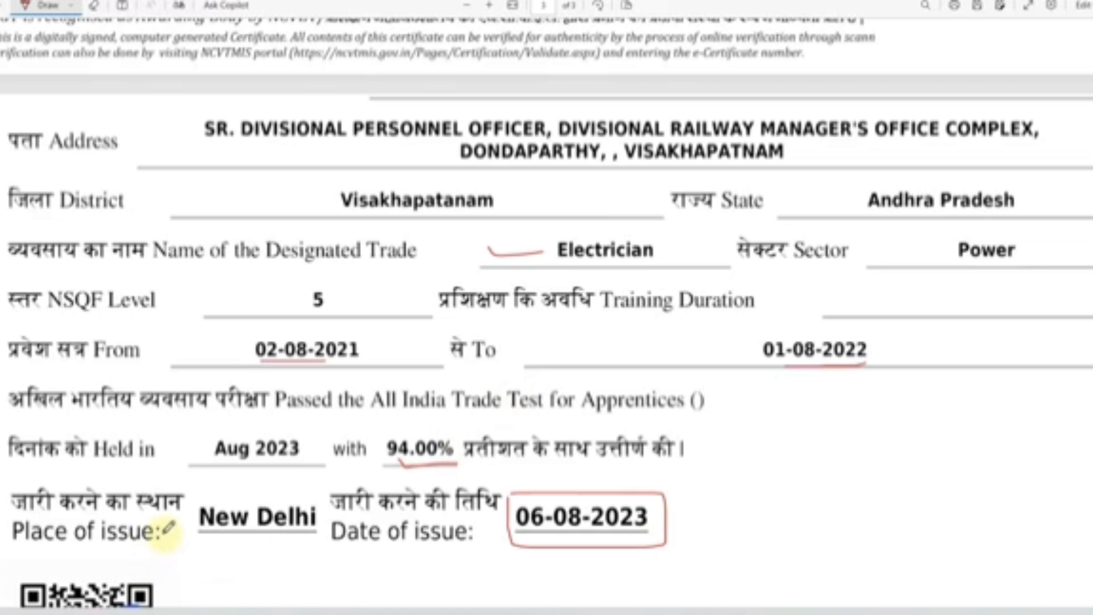
left_click_drag(162, 530, 177, 527)
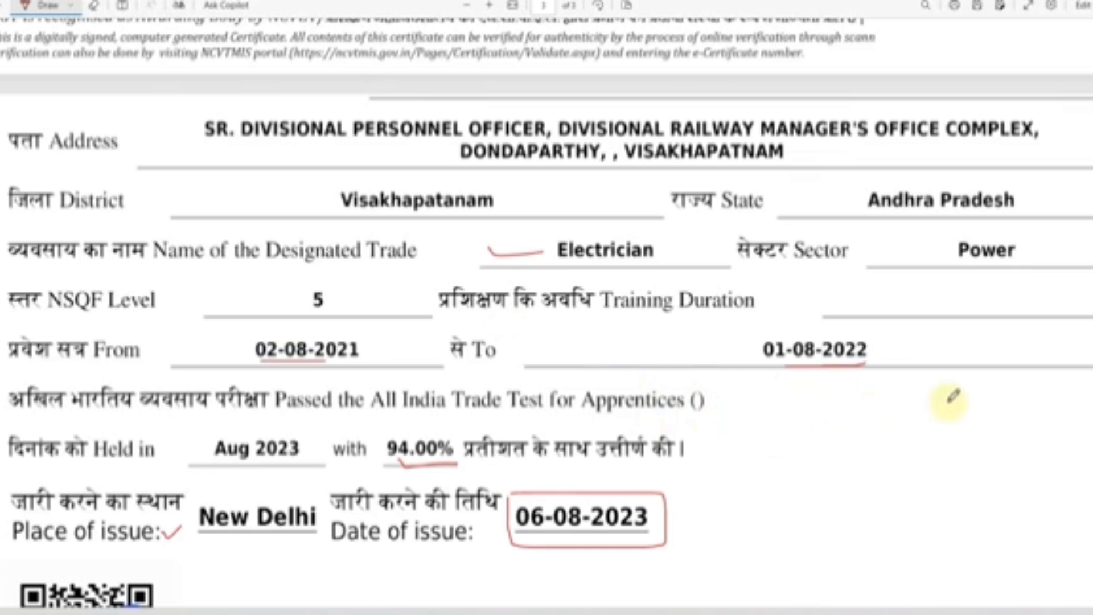
key("alt+Tab")
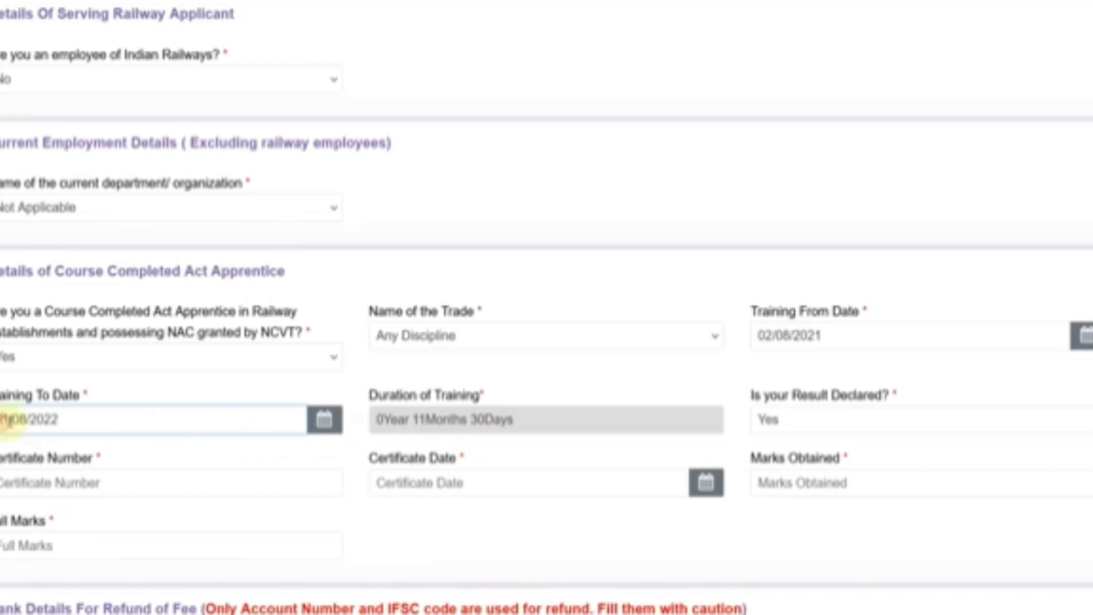
- Verify the Training To Date reads 01/08/2022 in the date picker, leaving it unchanged
left_click_drag(3, 421, 57, 421)
left_click(11, 421)
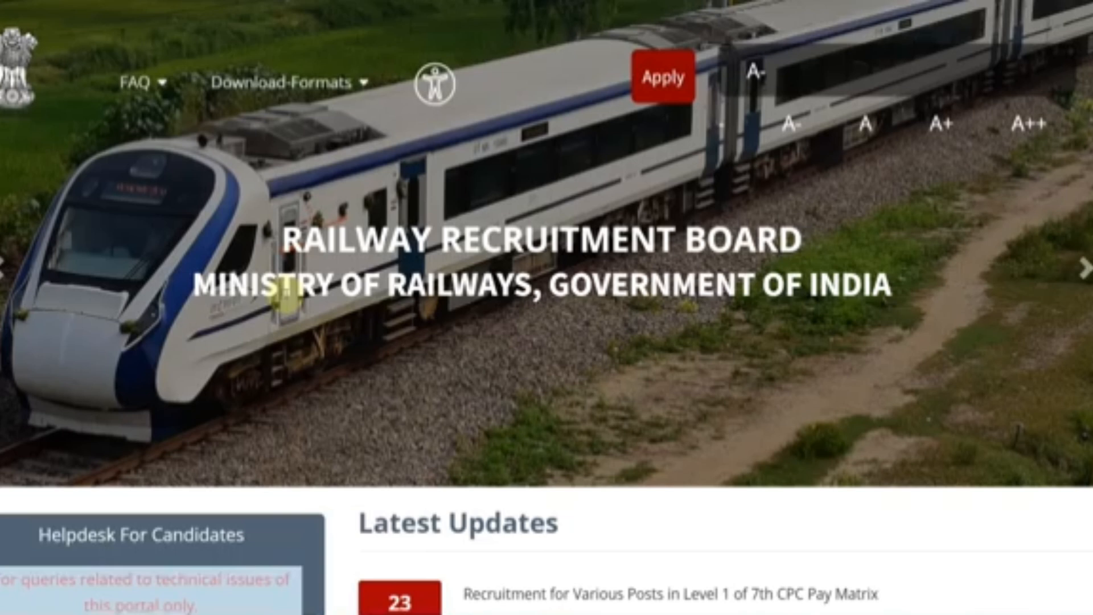
scroll(283, 299, "down", 2)
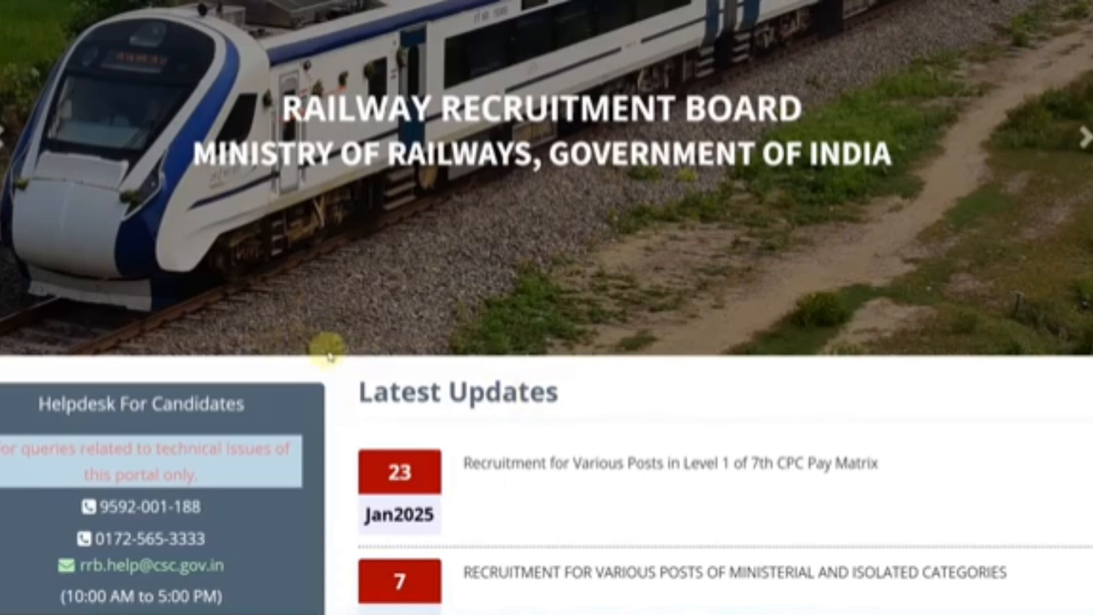
scroll(328, 357, "down", 1)
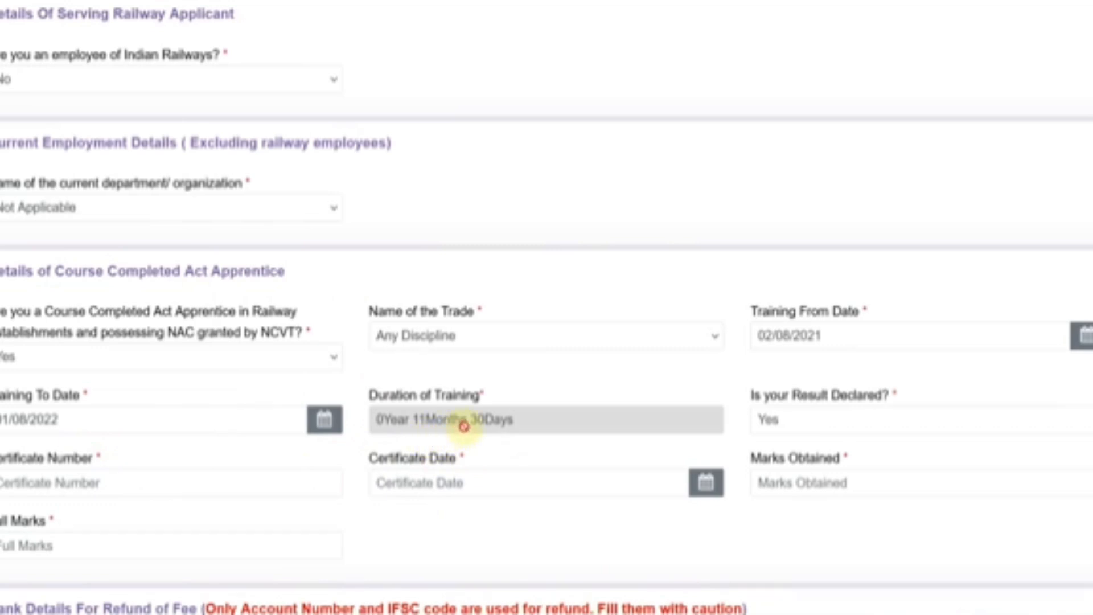
left_click(195, 419)
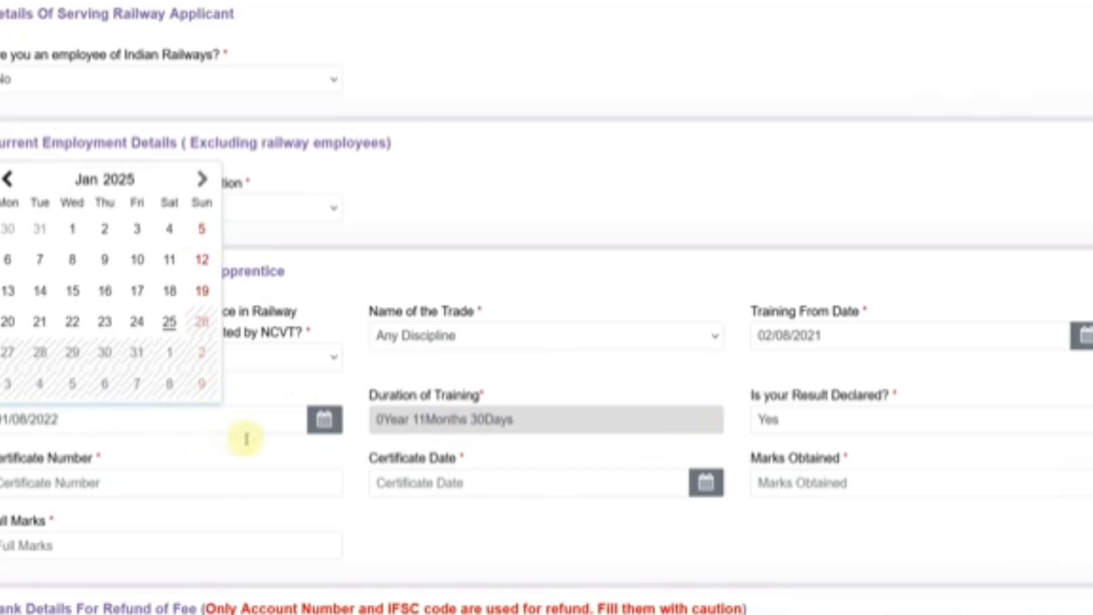
left_click(529, 519)
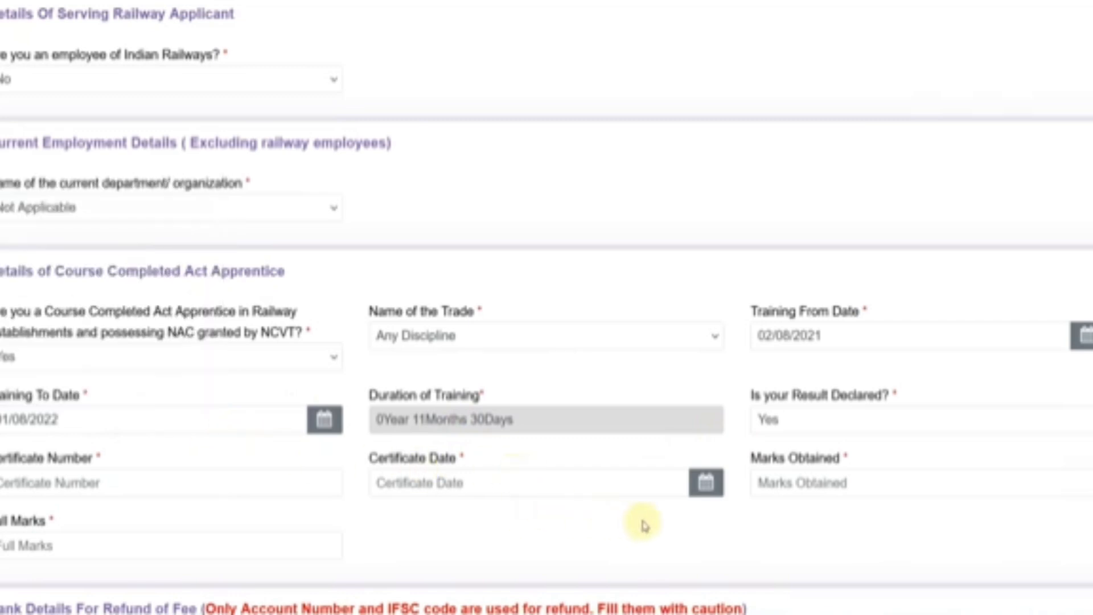
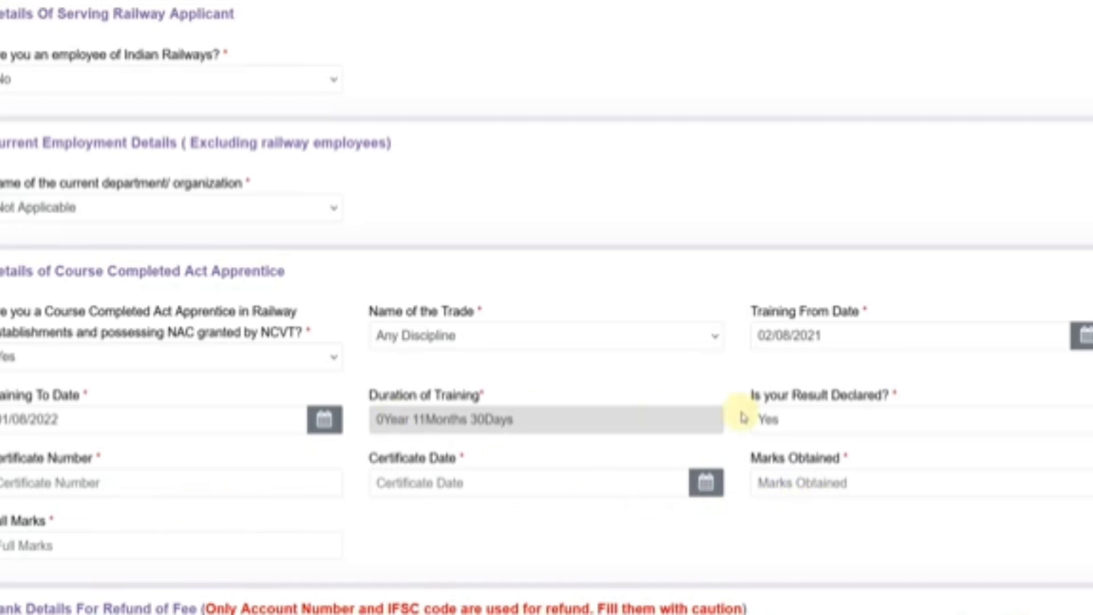
- Move past the bank details to the Educational Qualification step listing ITI and Matriculation/SSLC
scroll(743, 420, "down", 5)
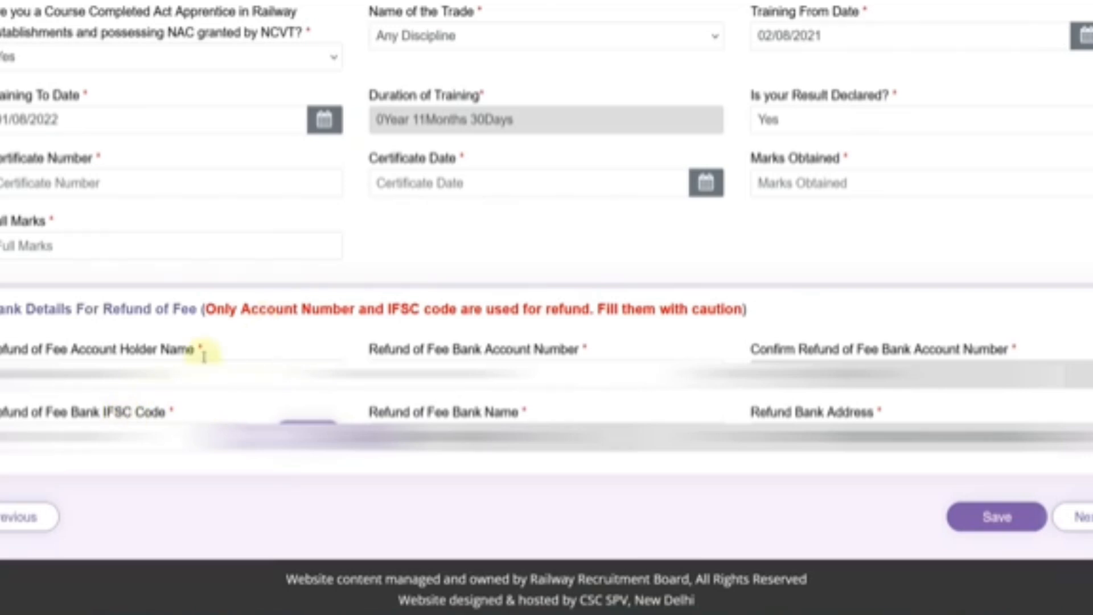
left_click(1069, 516)
- Open the Matriculation/SSLC record for editing and review its state and Alwar district
scroll(1003, 227, "down", 3)
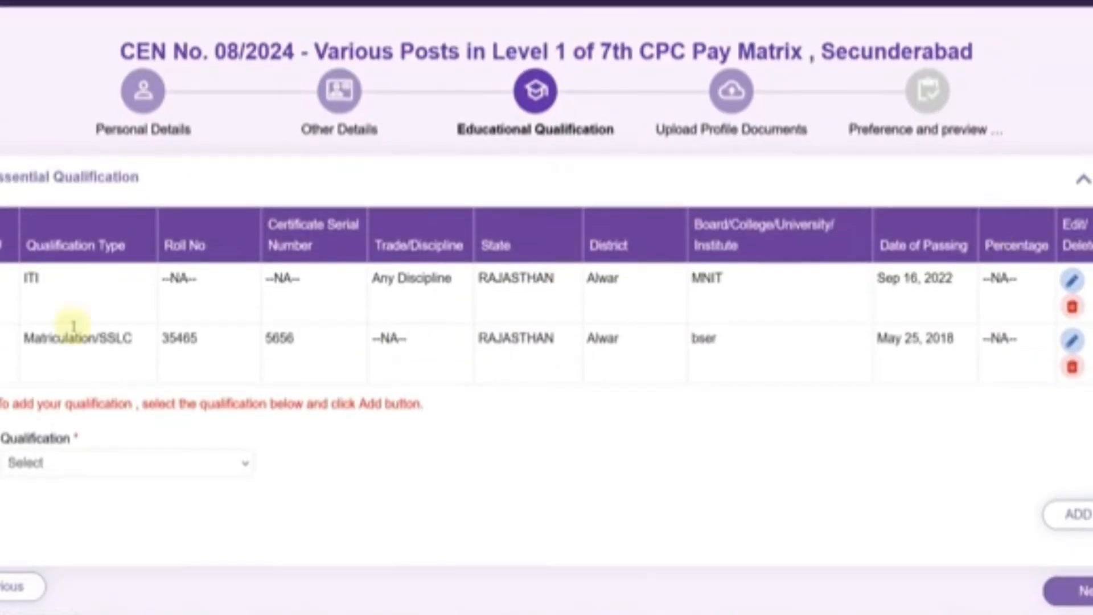
left_click(183, 458)
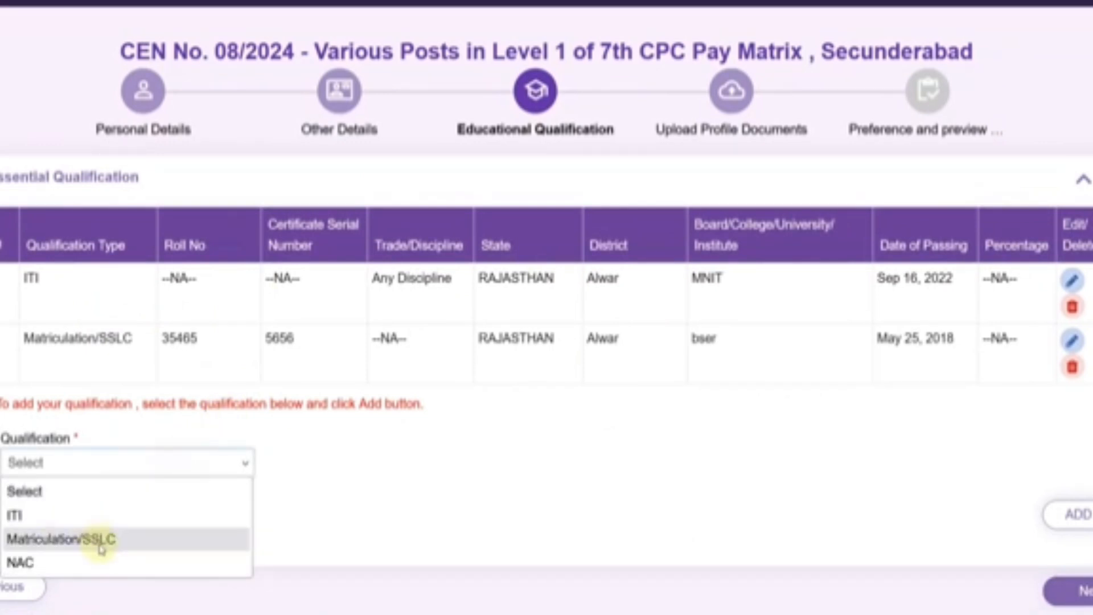
left_click(435, 501)
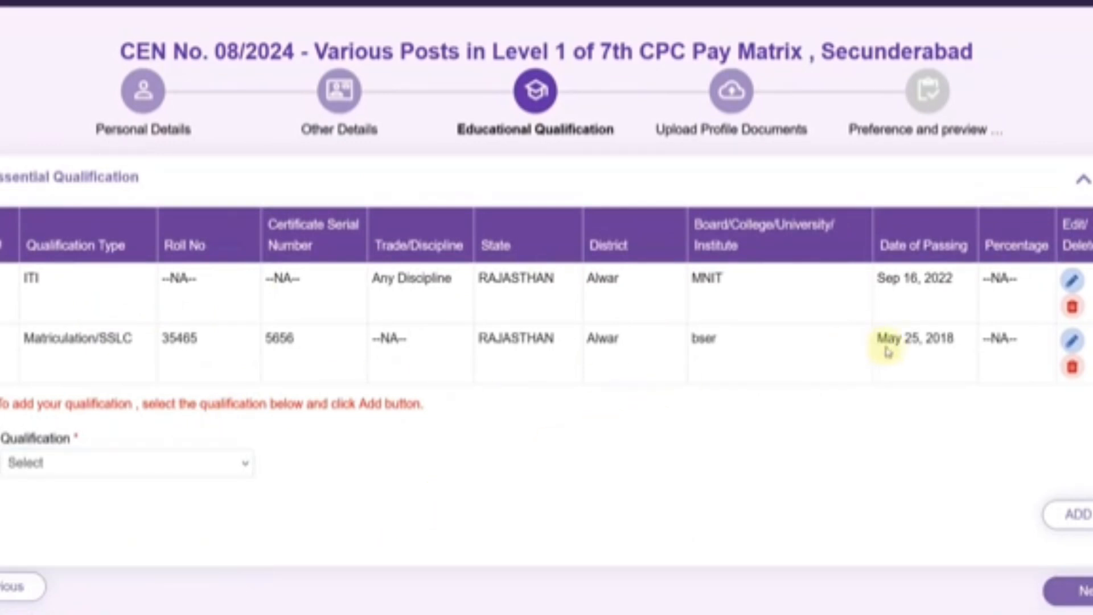
left_click(1071, 341)
scroll(447, 371, "down", 3)
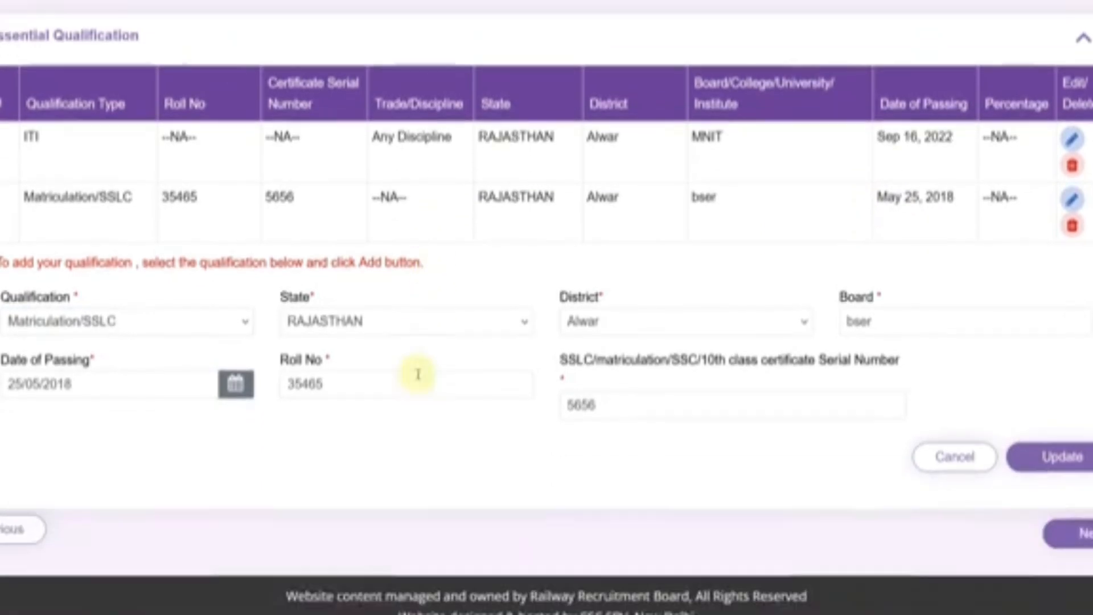
left_click(347, 305)
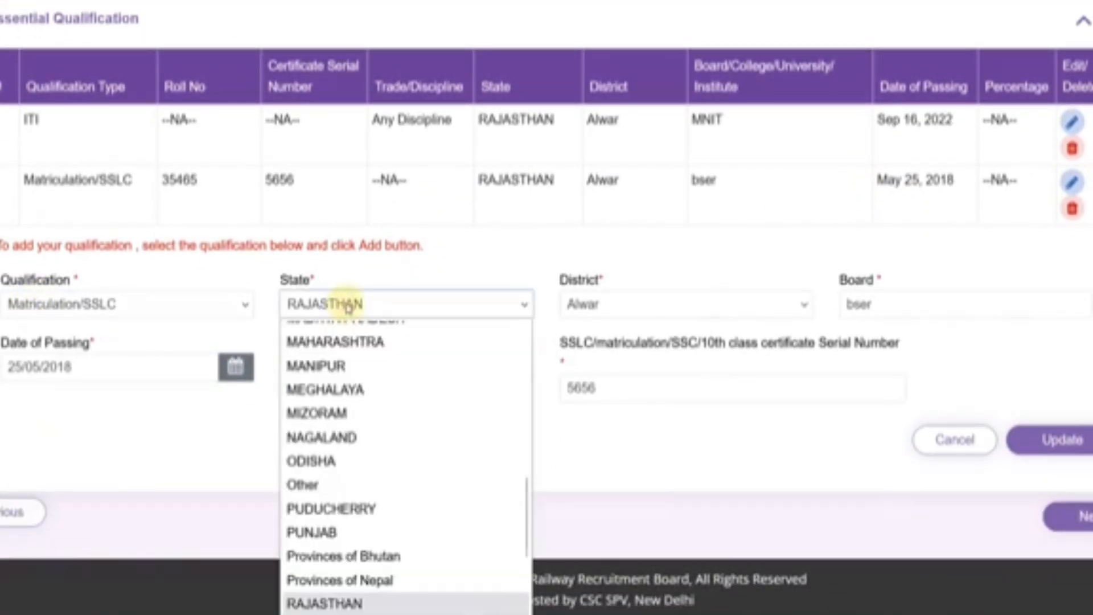
left_click(569, 313)
left_click(878, 310)
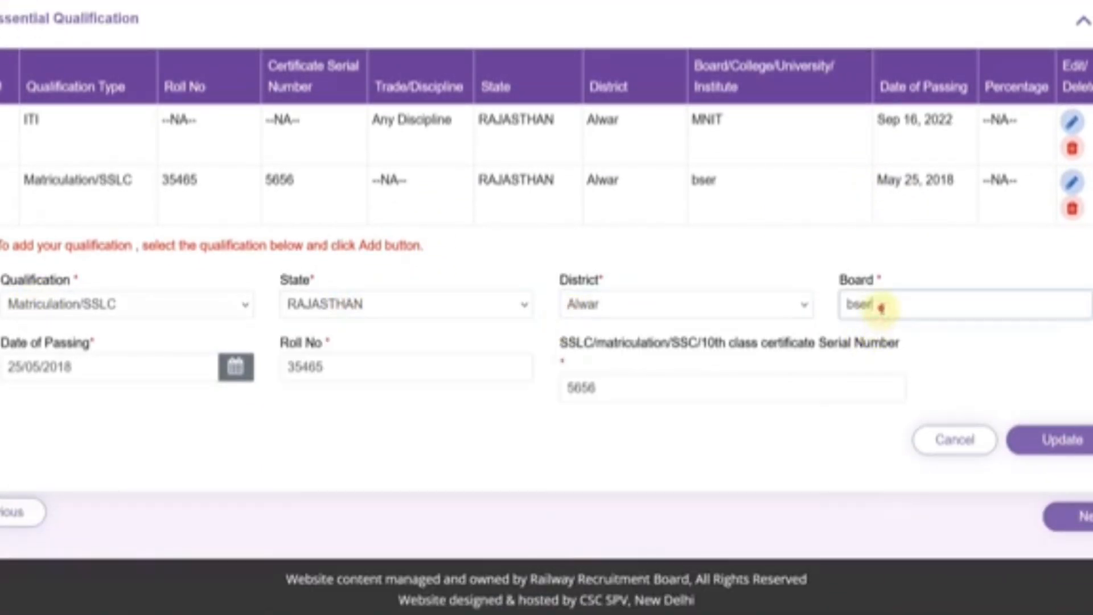
left_click_drag(880, 307, 790, 302)
type("BSER")
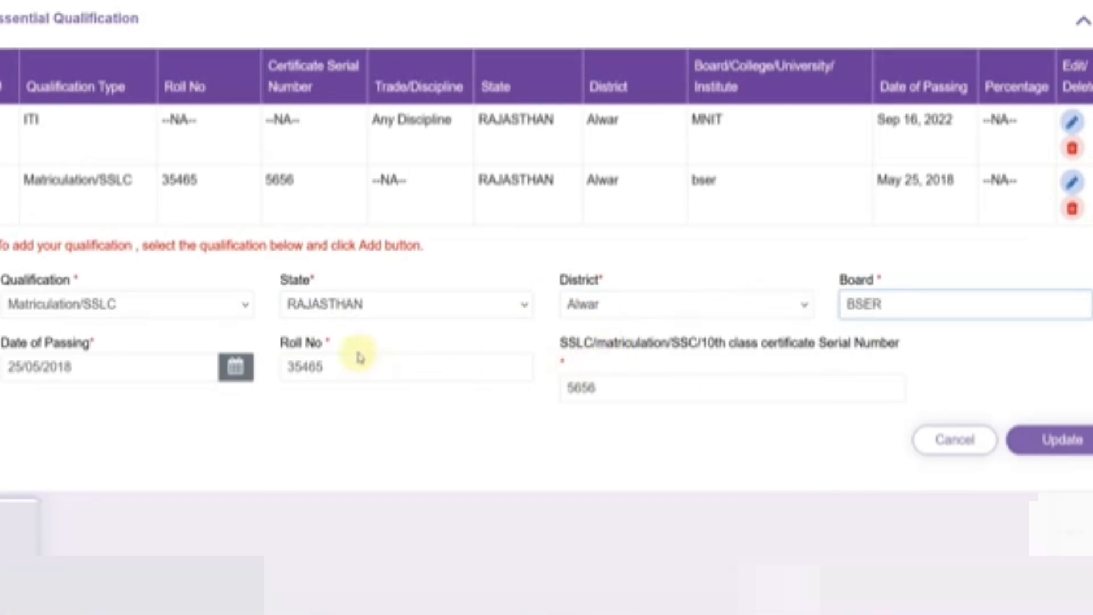
left_click(236, 367)
left_click(271, 402)
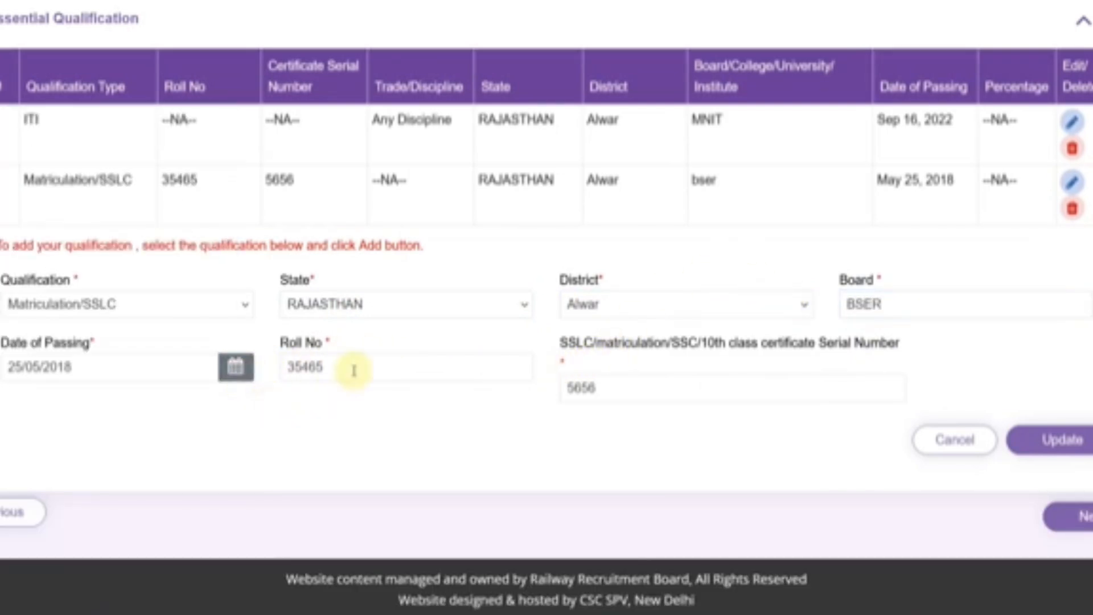
left_click(354, 370)
left_click(659, 390)
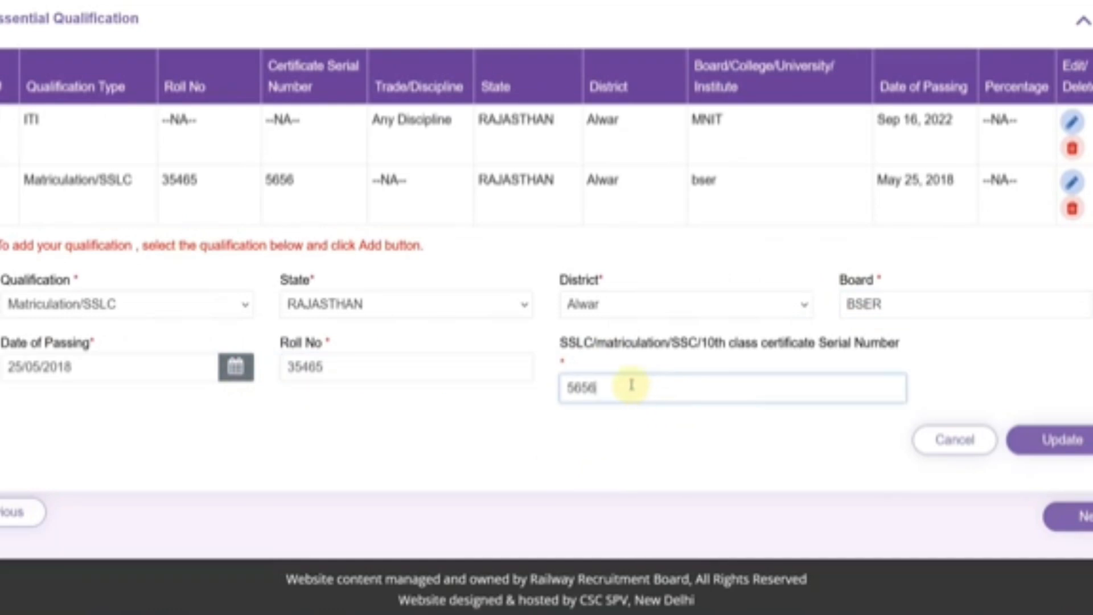
left_click(1058, 440)
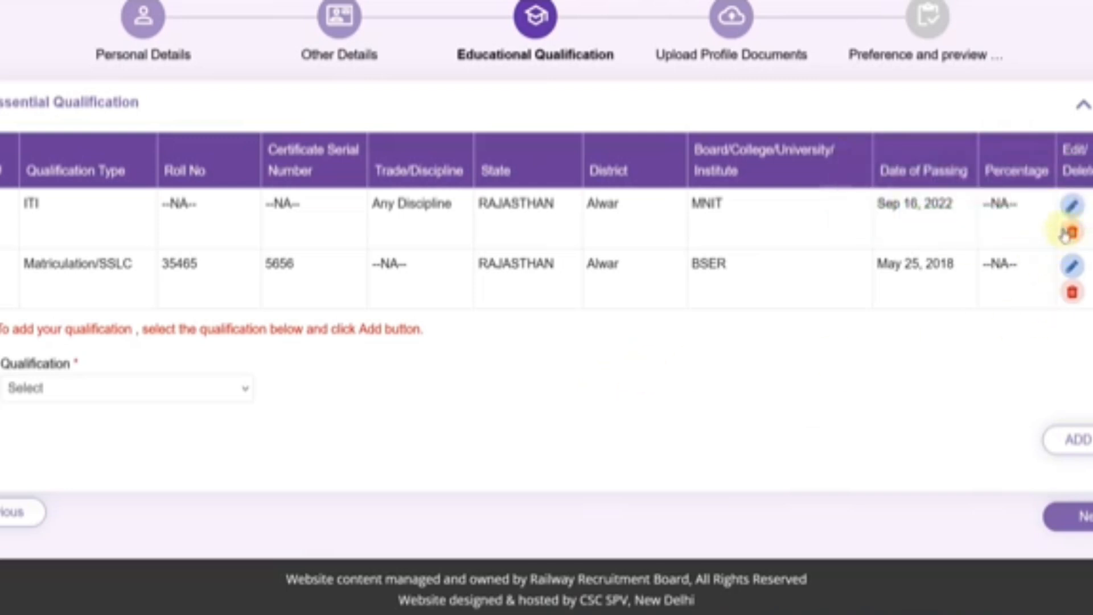
- Open the ITI record and review its trade, RAJASTHAN state and Alwar district
left_click(1070, 204)
scroll(316, 283, "down", 1)
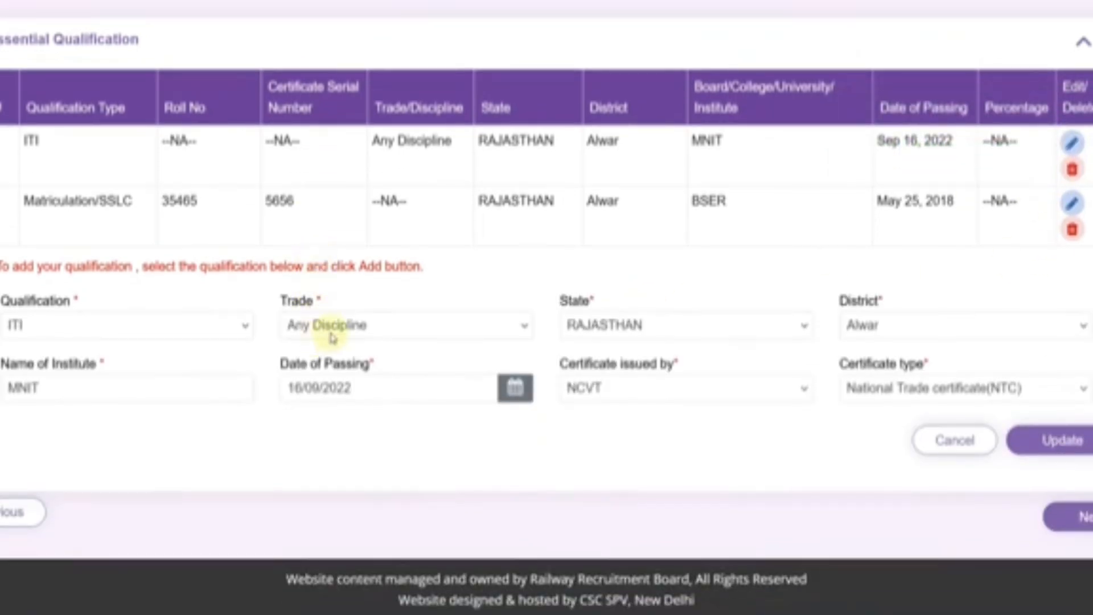
left_click(335, 327)
left_click(631, 325)
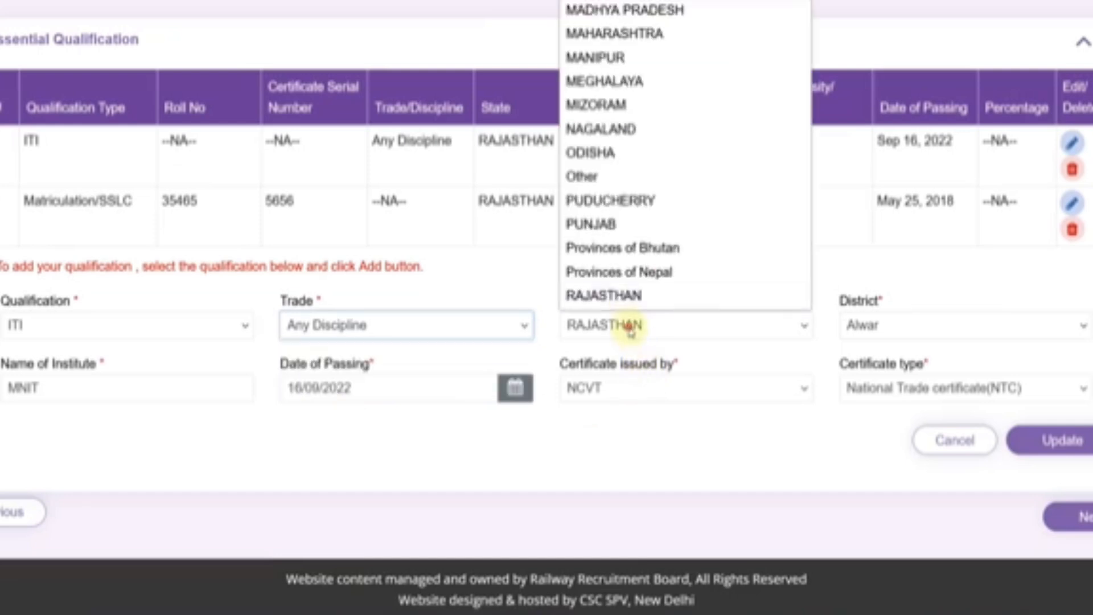
left_click(858, 329)
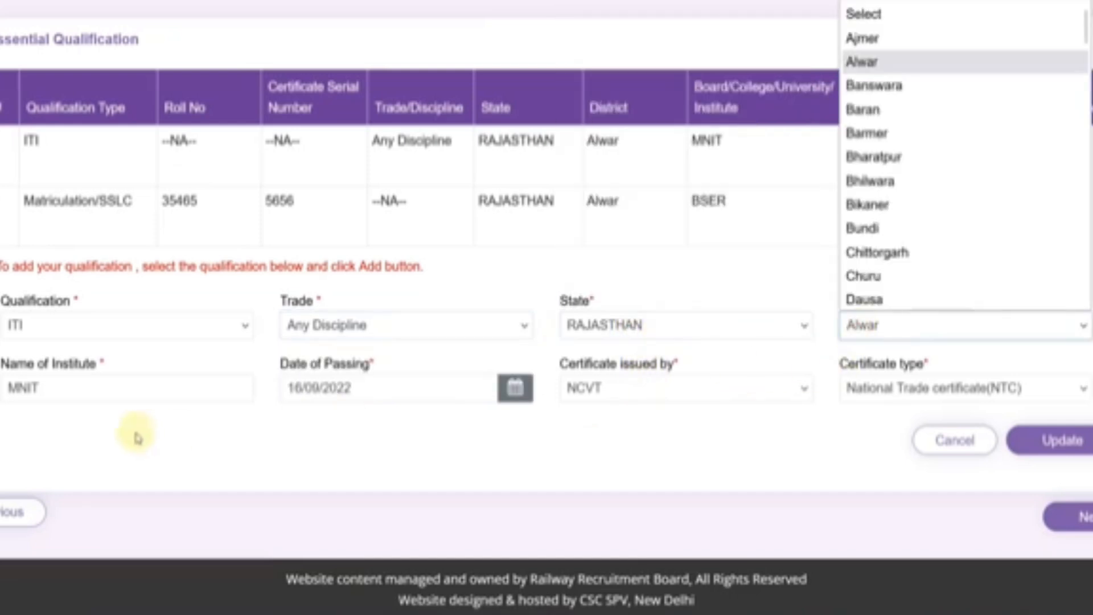
left_click(99, 390)
- Keep passing date 16/09/2022, NCVT issuer and NTC certificate type, then update the ITI record
left_click(419, 391)
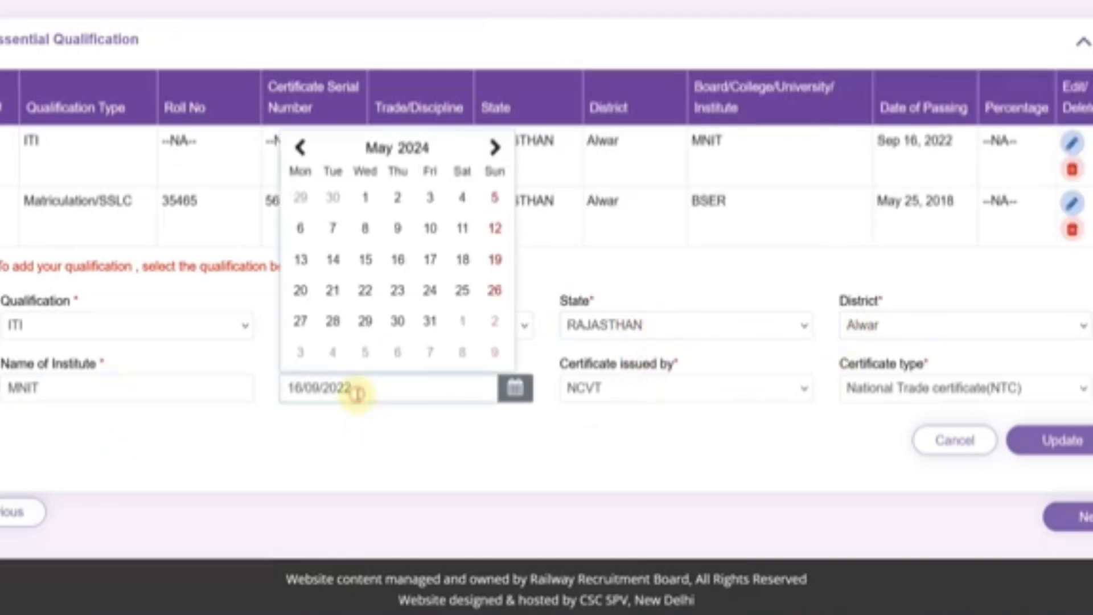
left_click(552, 439)
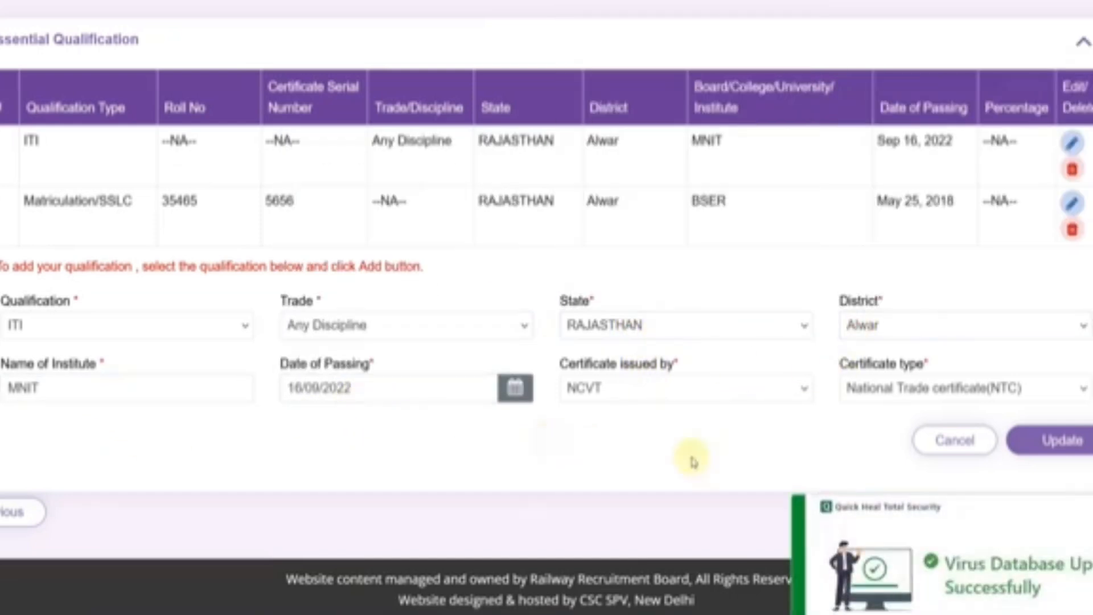
left_click(617, 390)
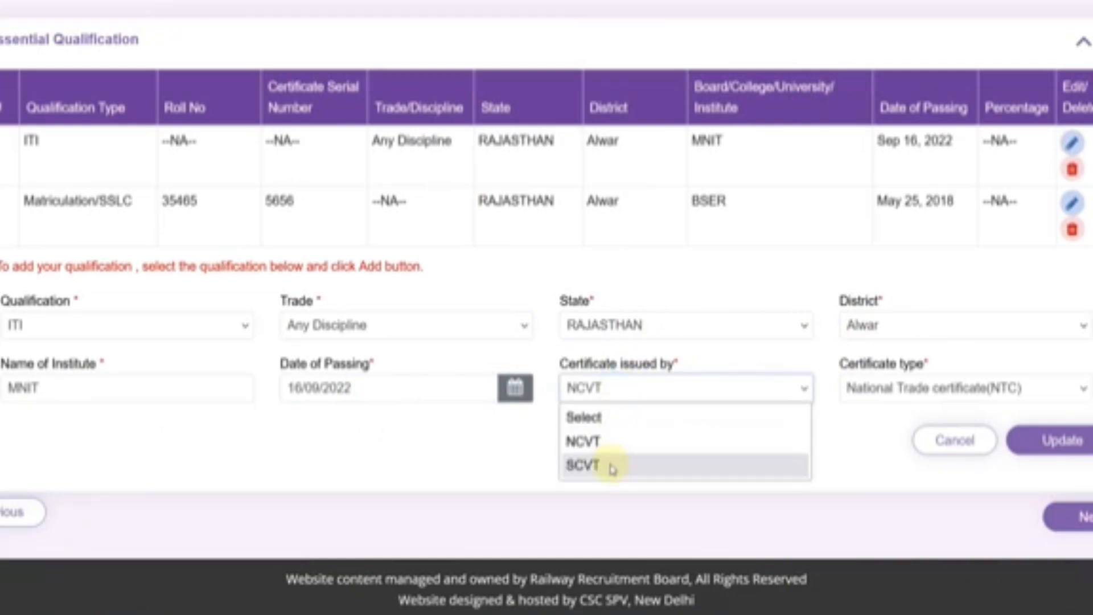
left_click(895, 456)
left_click(885, 395)
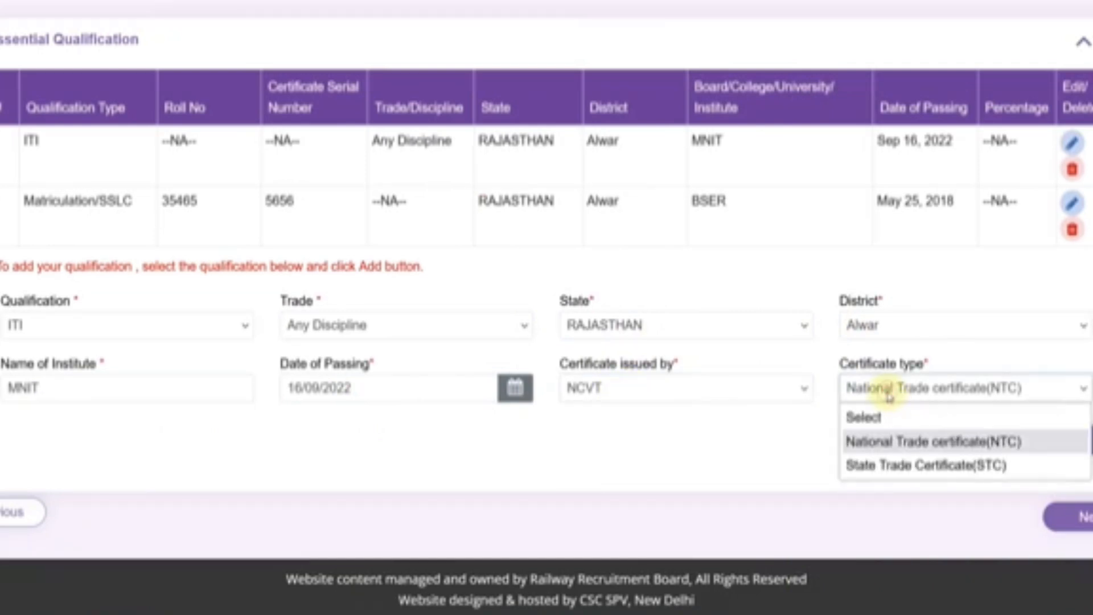
left_click(778, 445)
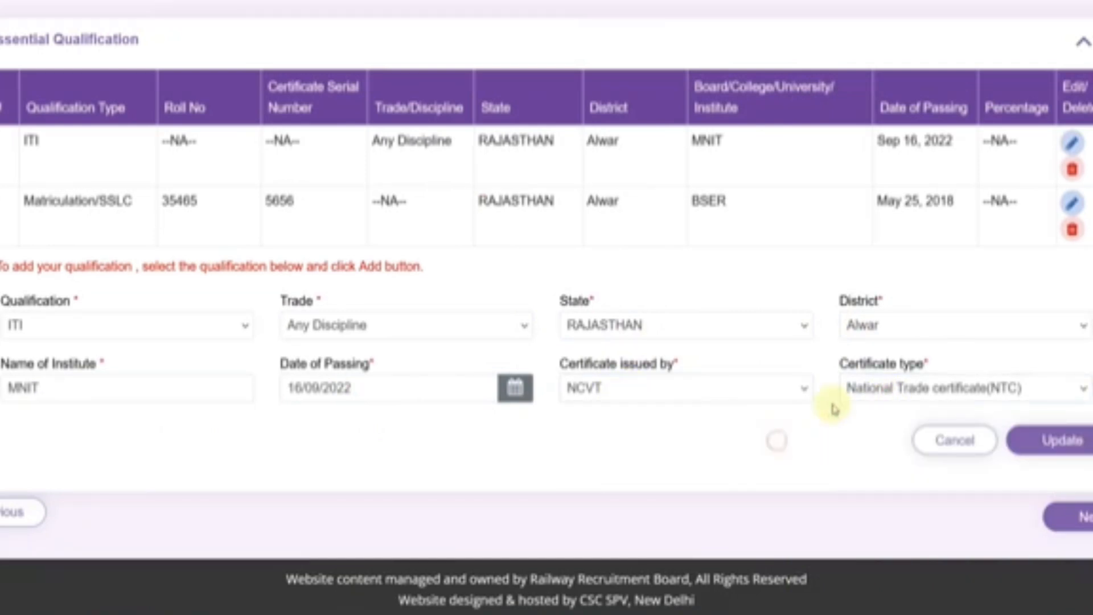
left_click(1062, 442)
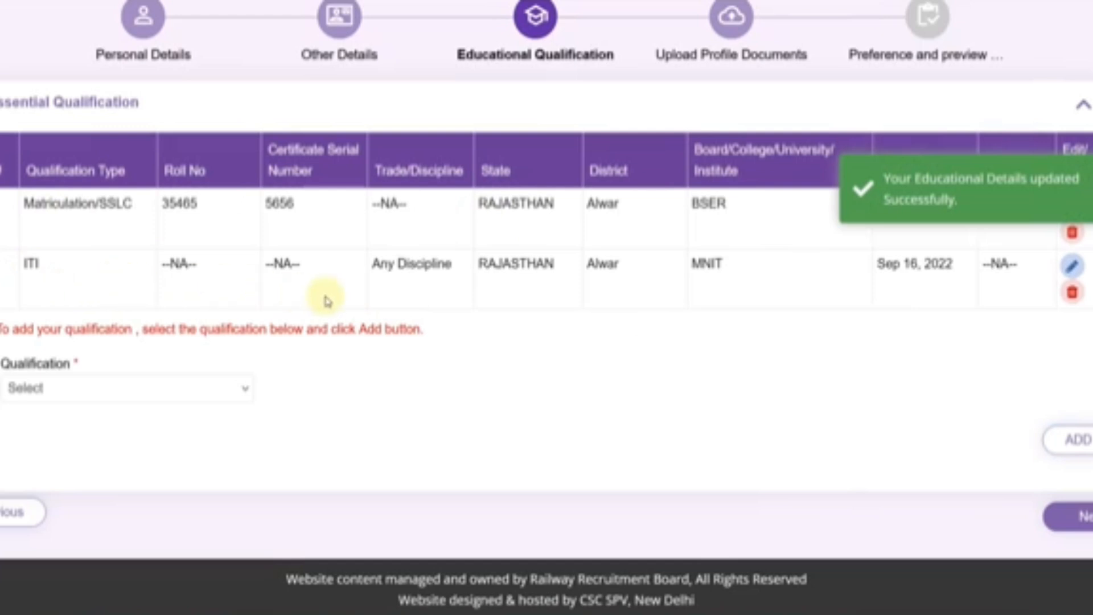
- Start a NAC qualification with Any Discipline, ANDHRA PRADESH state and Visakhapatanam district
left_click(35, 386)
left_click(33, 484)
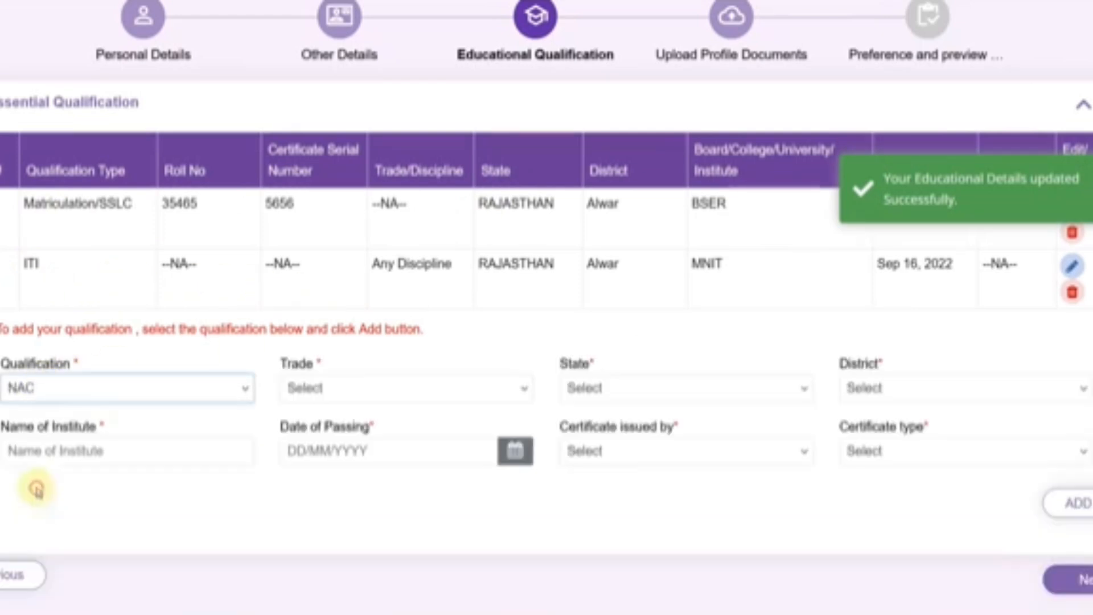
left_click(329, 390)
left_click(324, 442)
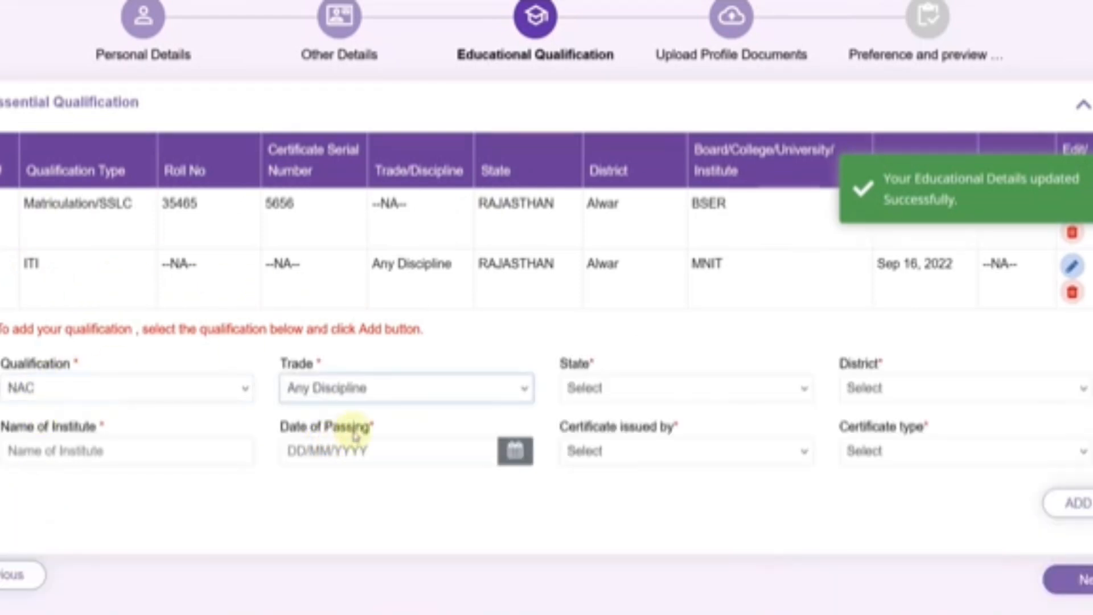
left_click(606, 393)
scroll(617, 300, "down", 5)
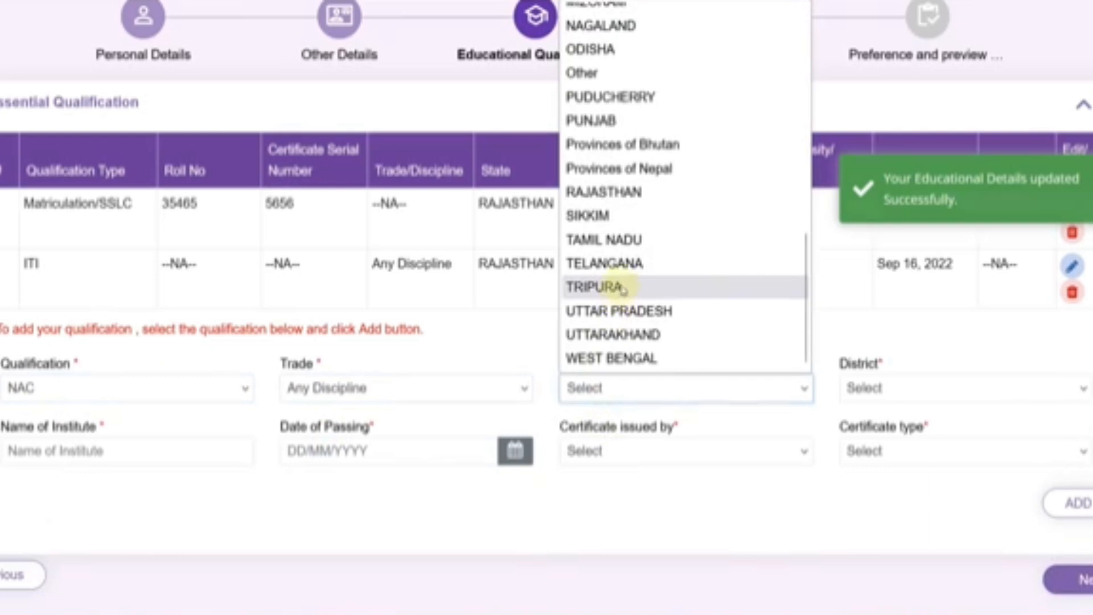
left_click(677, 506)
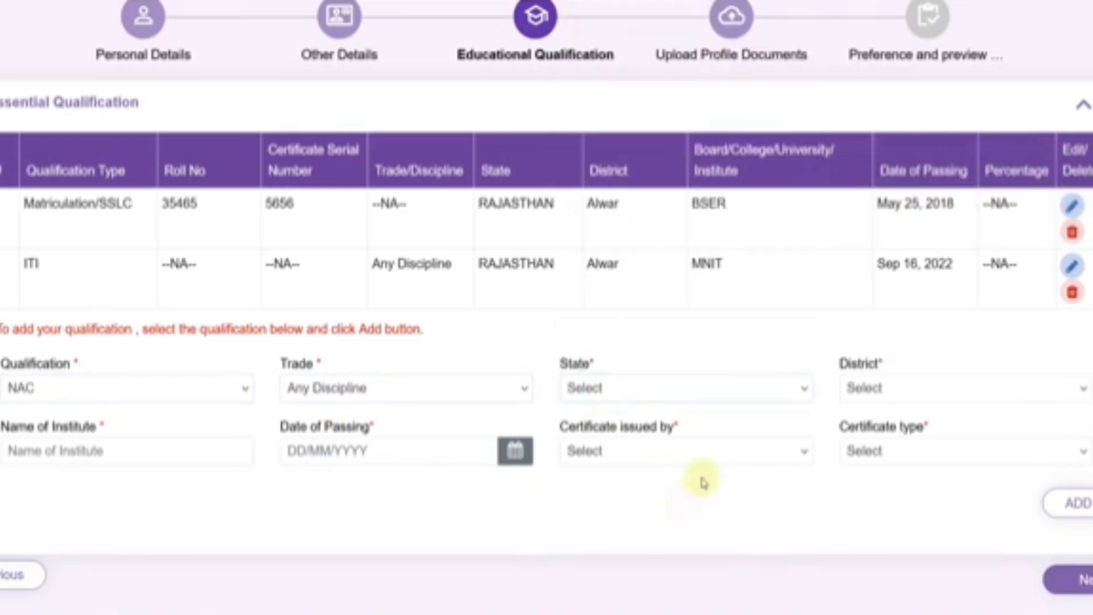
left_click(726, 391)
left_click(774, 64)
left_click(950, 393)
scroll(939, 324, "down", 1)
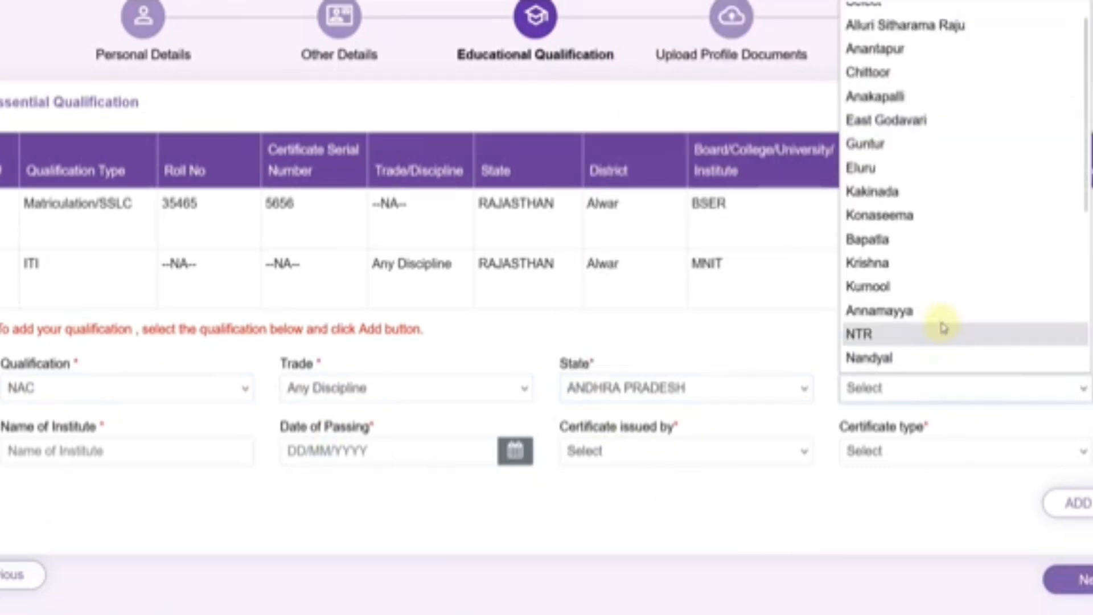
scroll(947, 239, "down", 5)
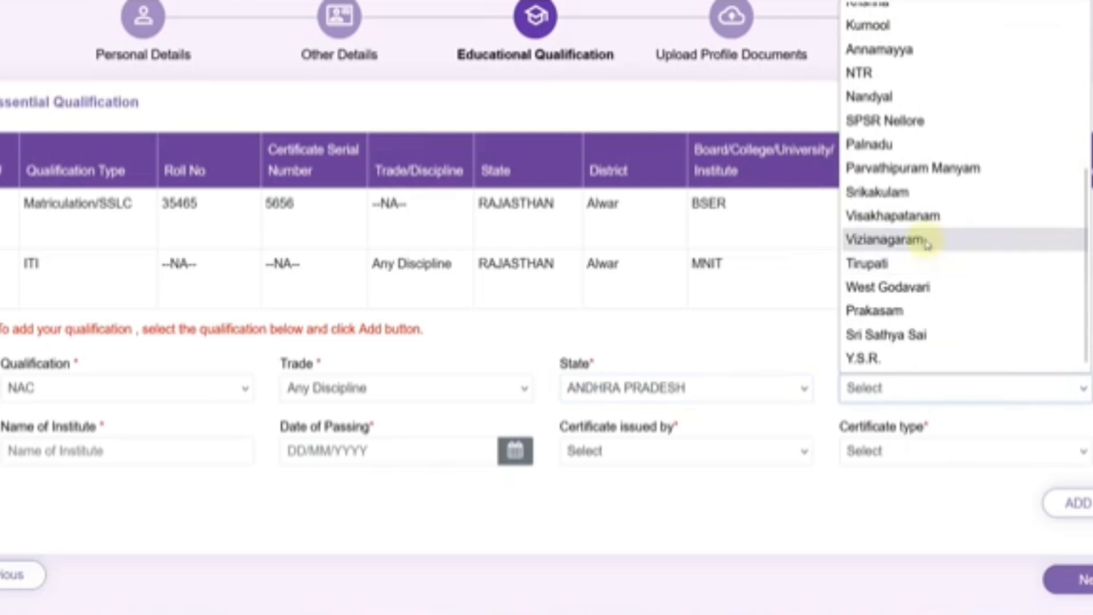
left_click(927, 215)
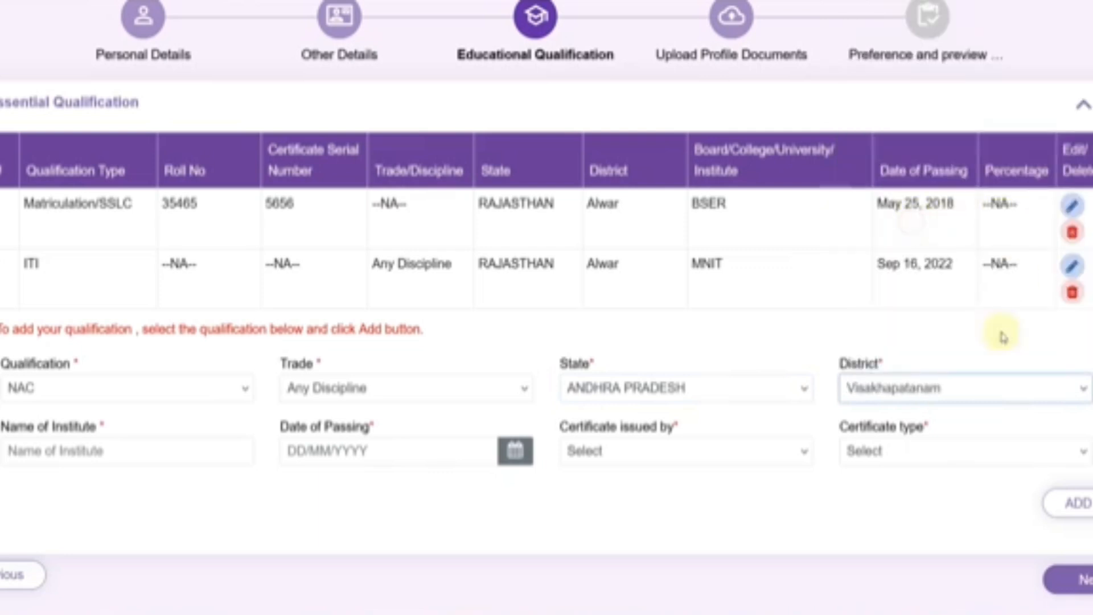
- Fill in the institute name and set the passing date to 01/08/2022
left_click(168, 450)
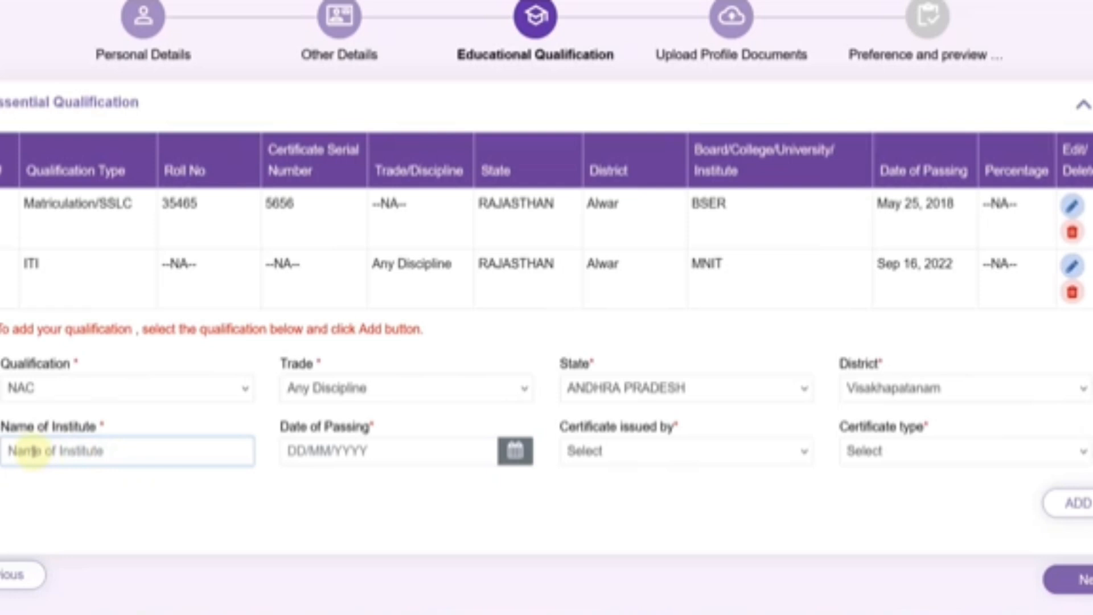
left_click(383, 456)
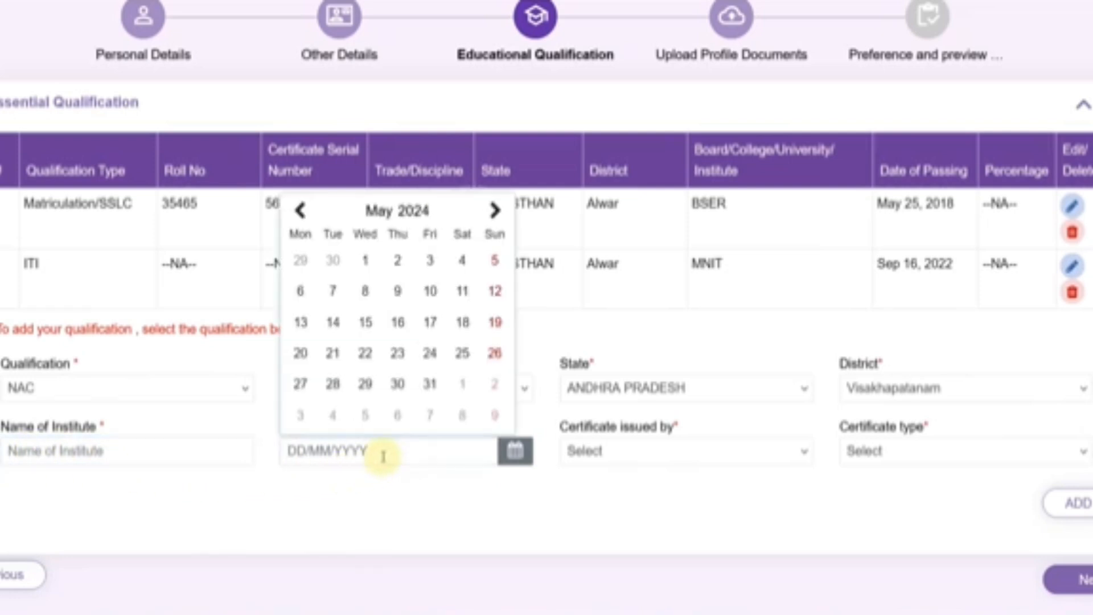
left_click(411, 211)
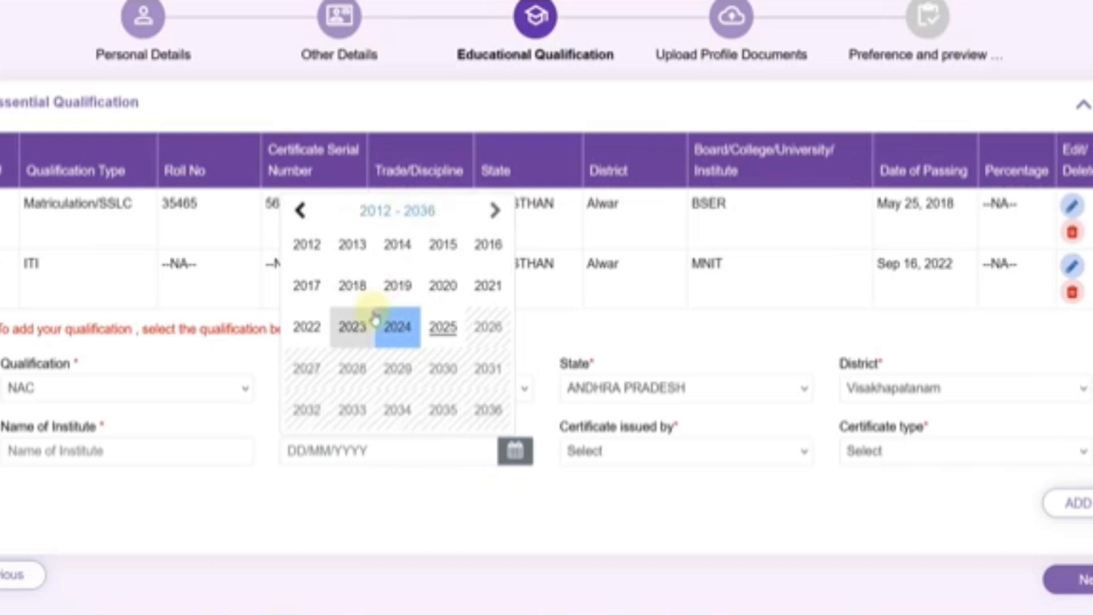
left_click(308, 328)
left_click(379, 211)
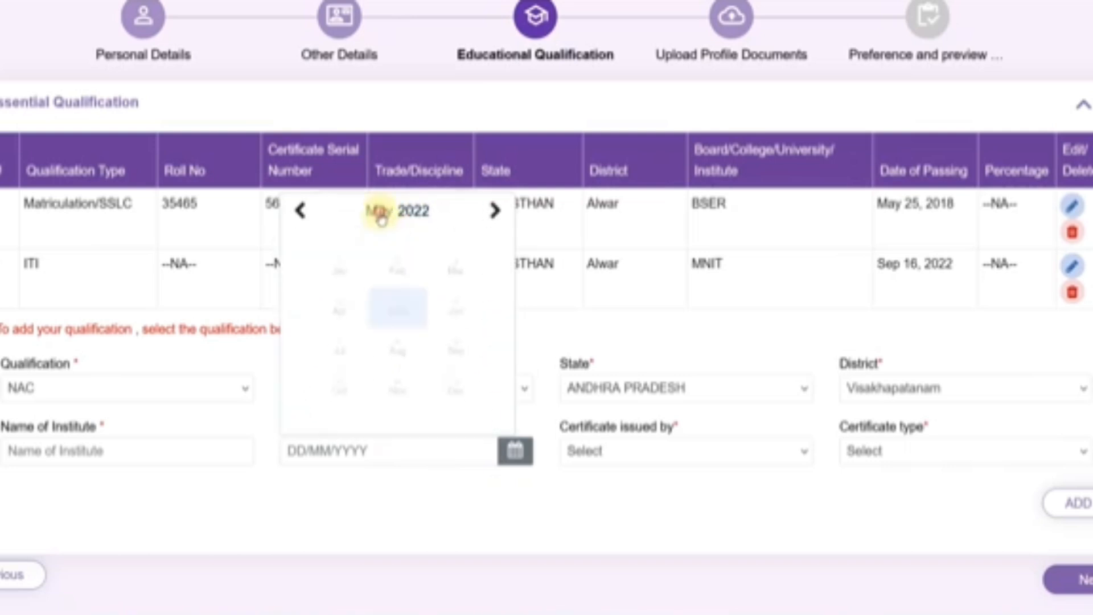
left_click(424, 360)
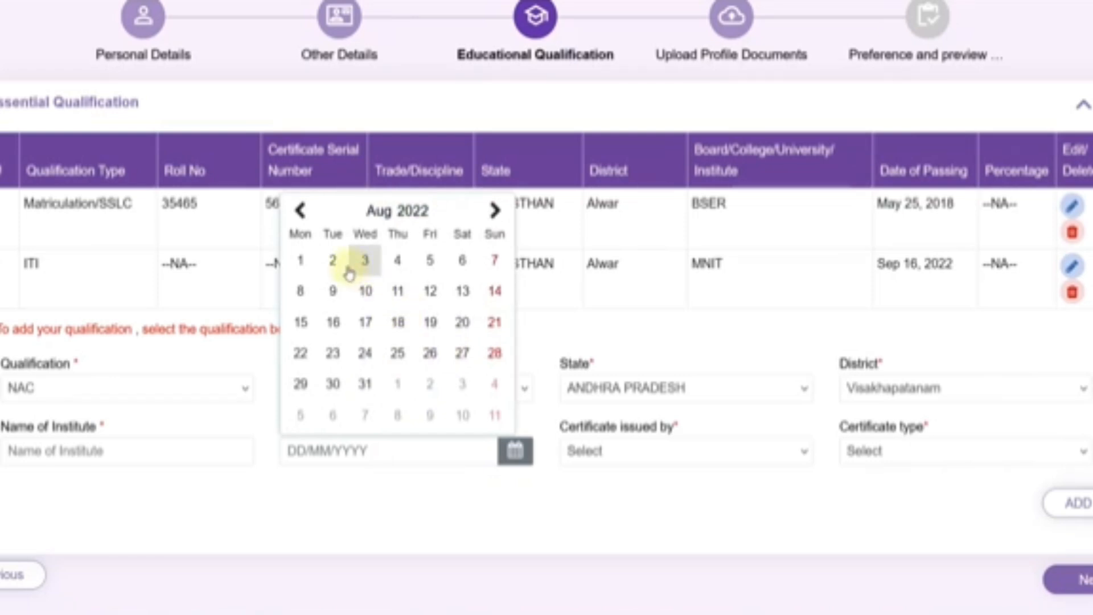
left_click(302, 261)
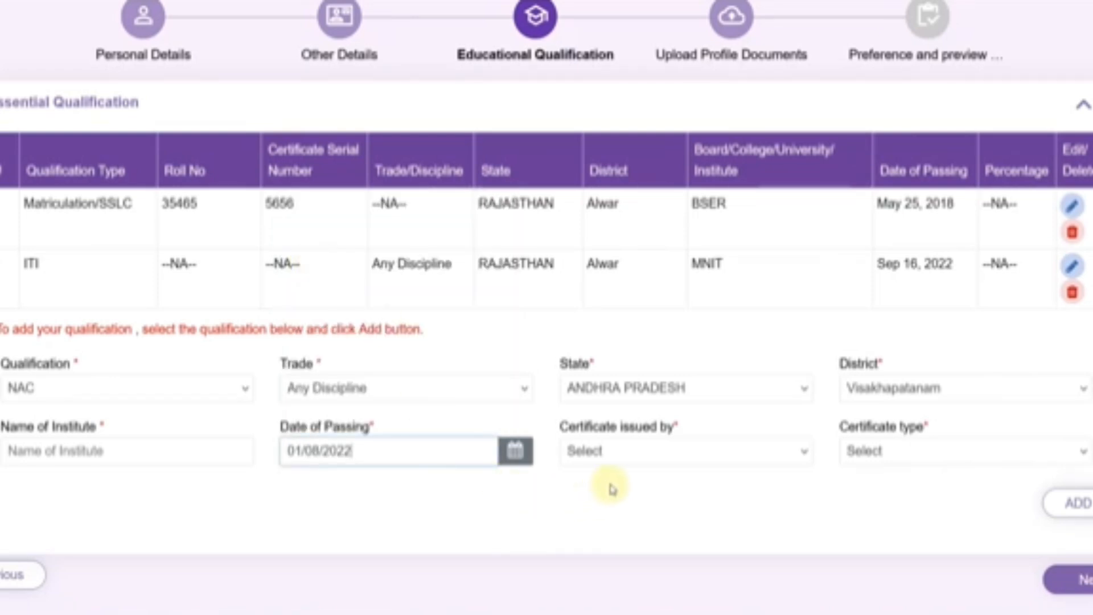
- Set the certificate issuer to NCVT and type to National Apprentice certificate (NAC)
left_click(621, 453)
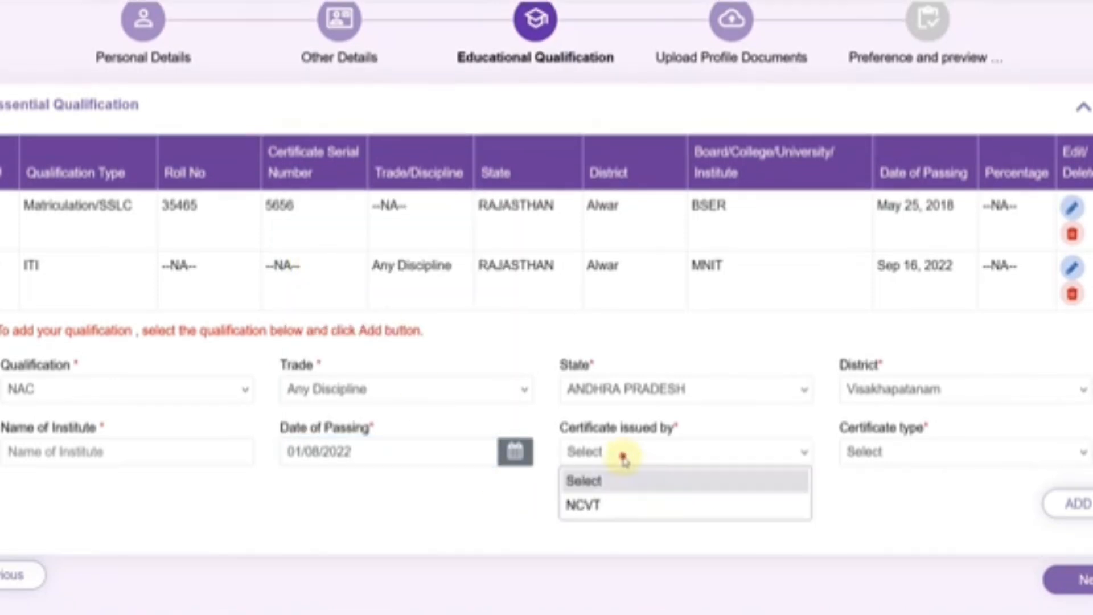
left_click(615, 503)
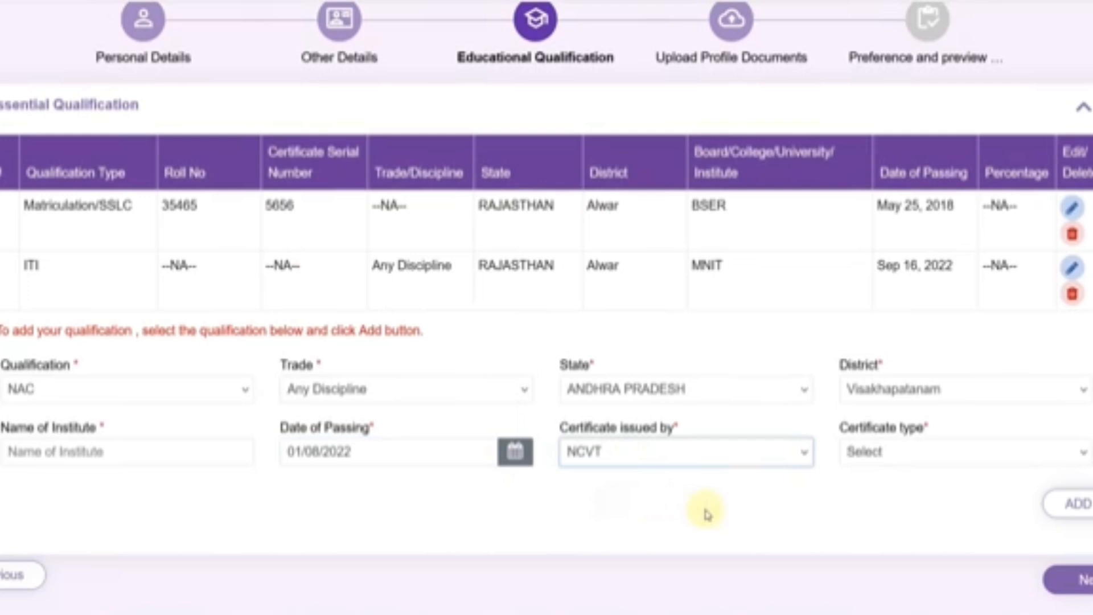
left_click(883, 458)
left_click(884, 506)
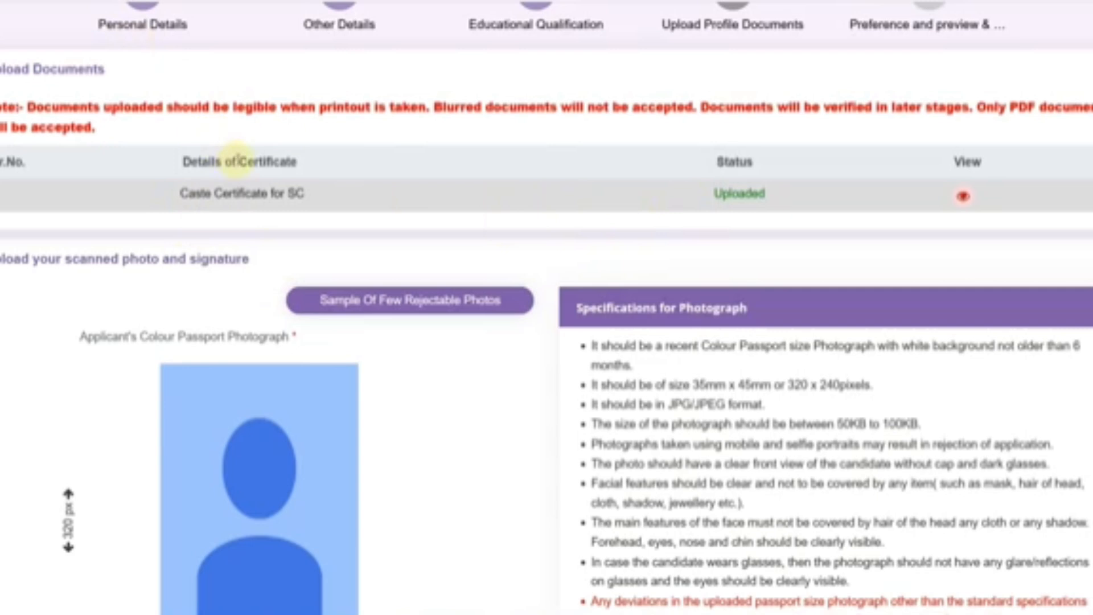
scroll(462, 363, "down", 2)
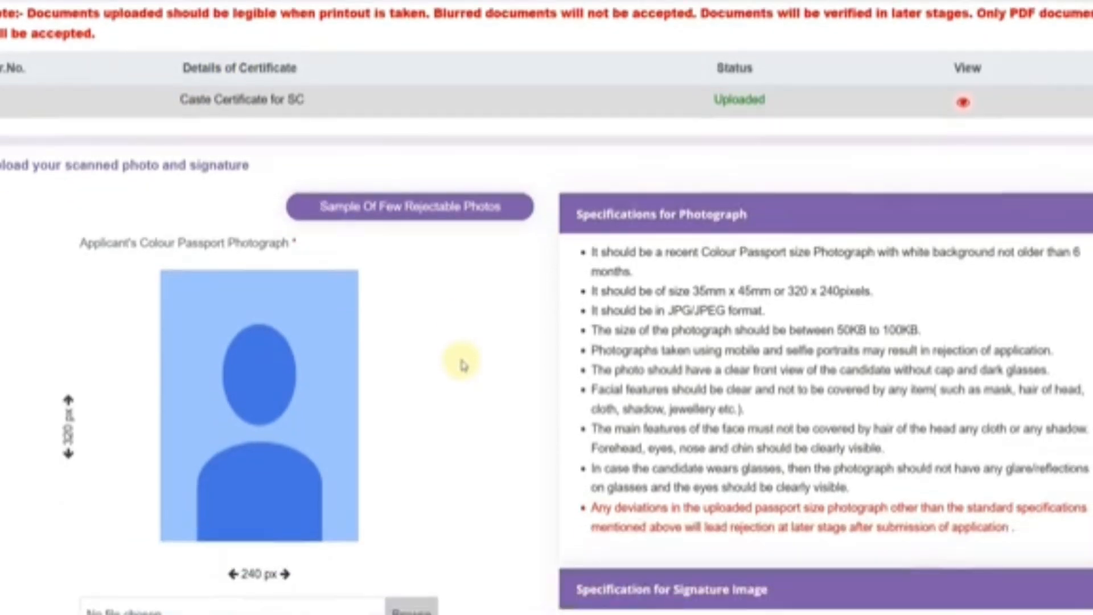
scroll(462, 363, "down", 2)
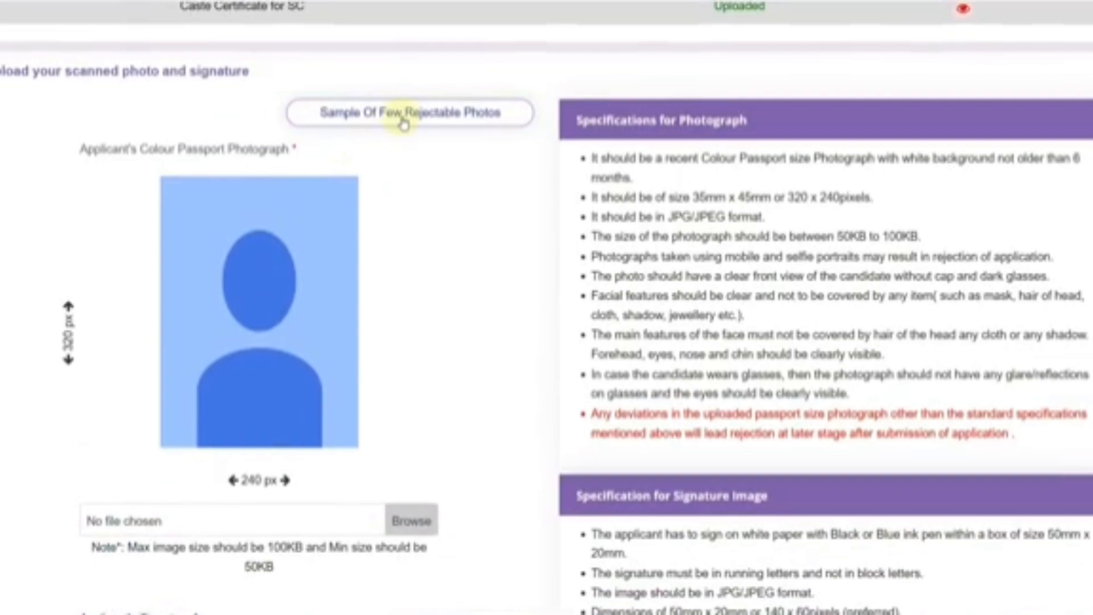
left_click(403, 124)
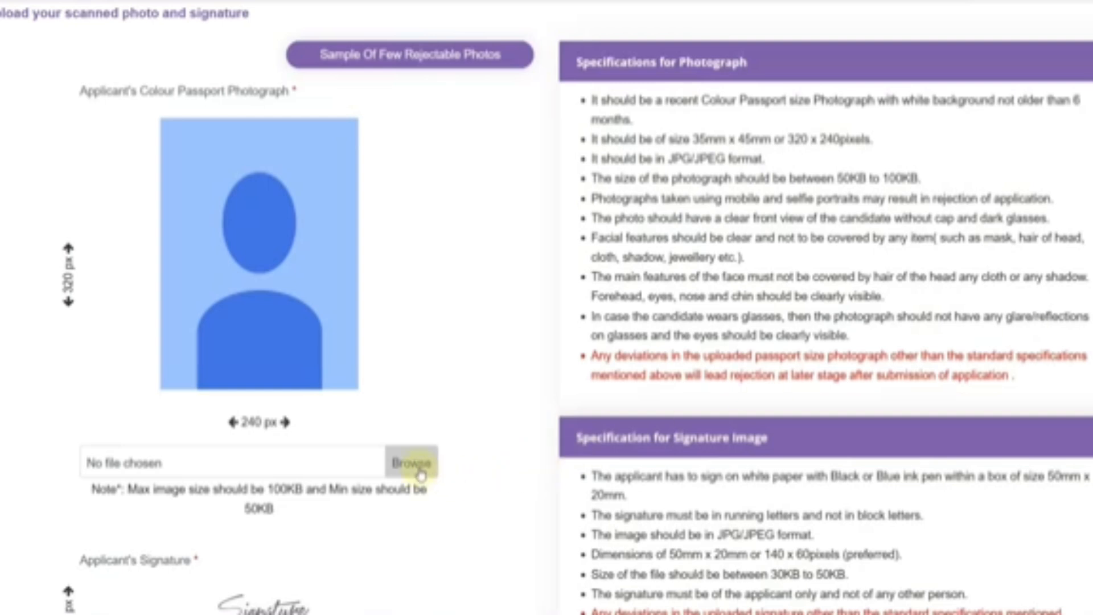
scroll(379, 300, "down", 3)
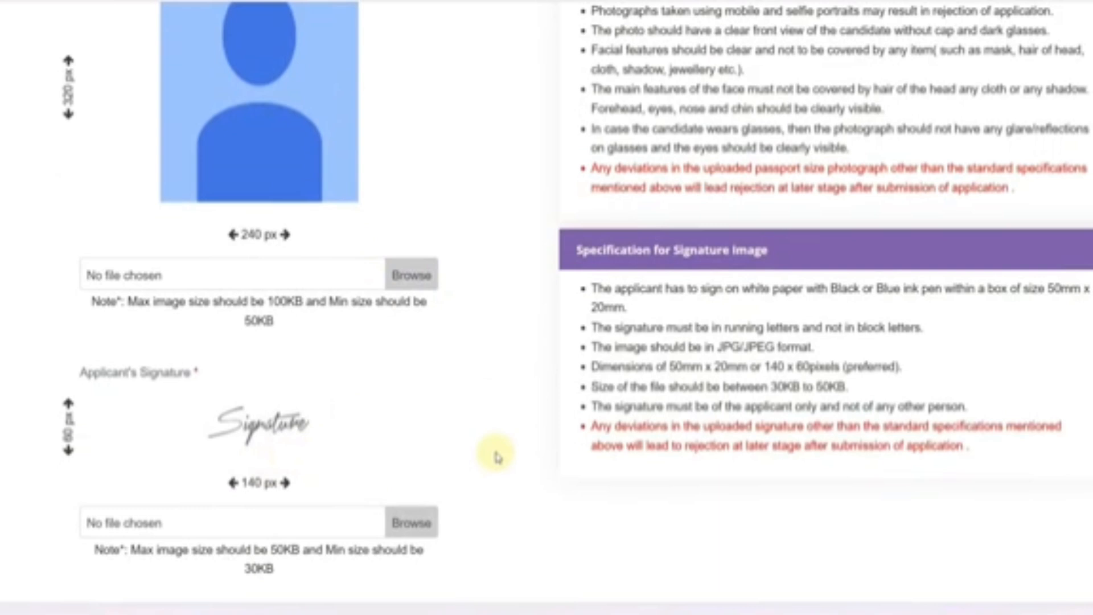
scroll(496, 455, "up", 2)
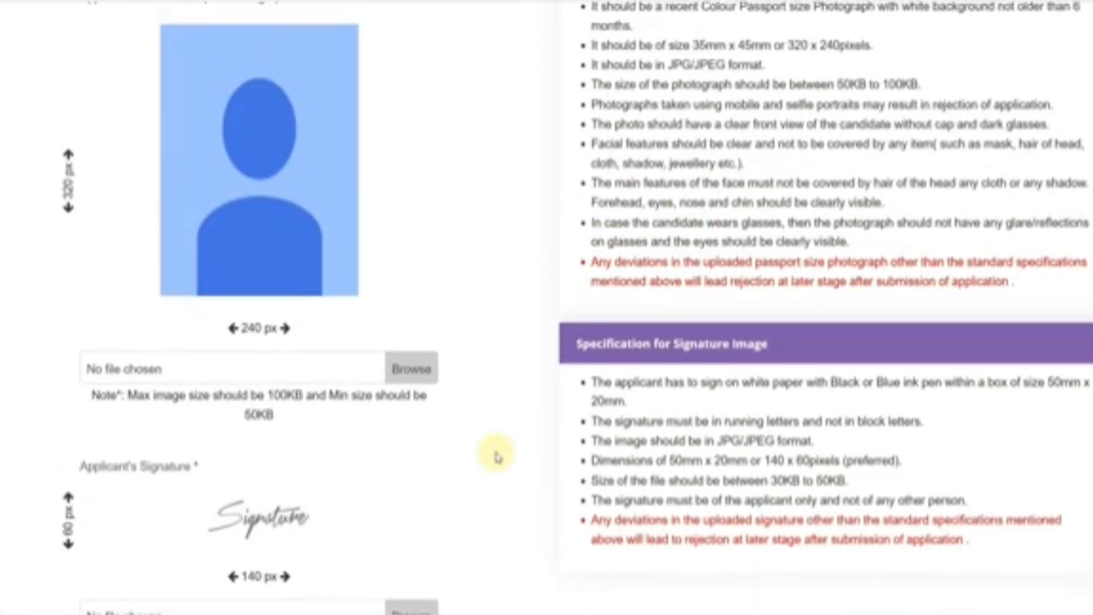
scroll(497, 455, "up", 2)
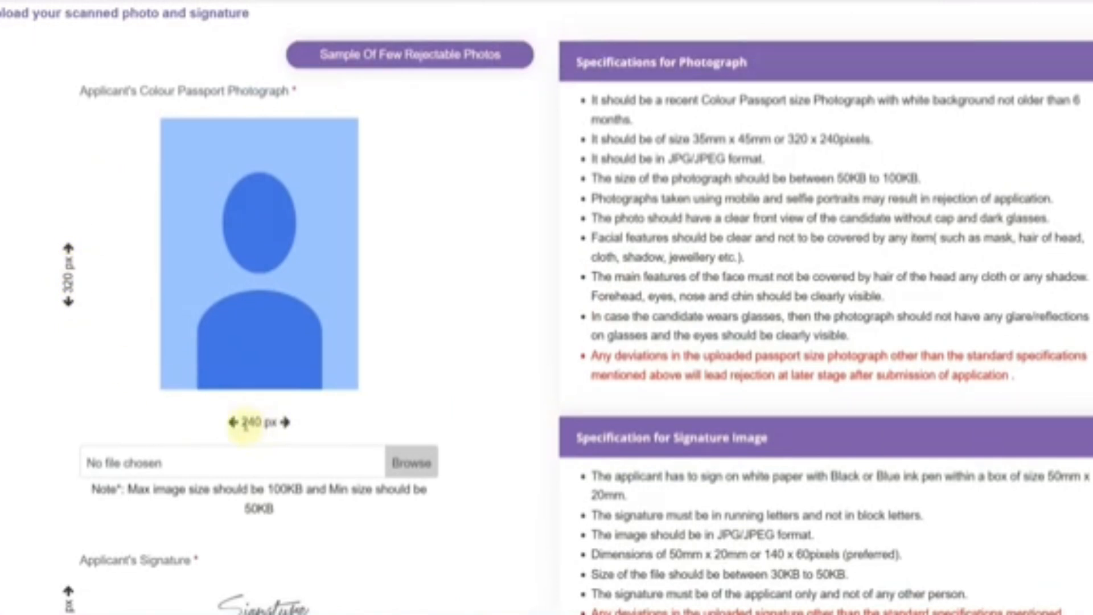
scroll(257, 436, "down", 2)
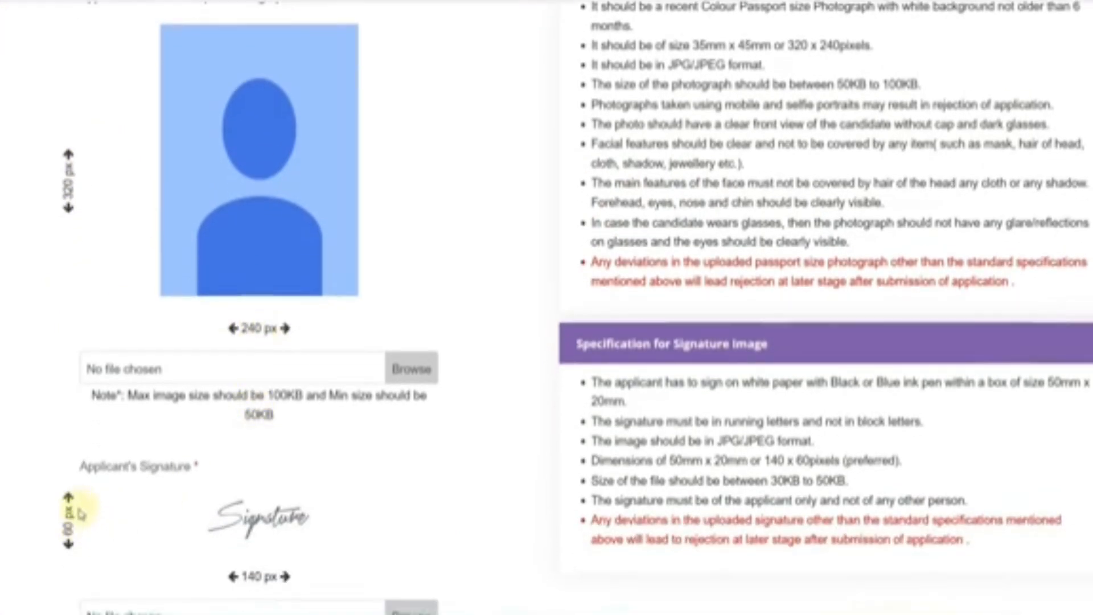
scroll(76, 528, "down", 2)
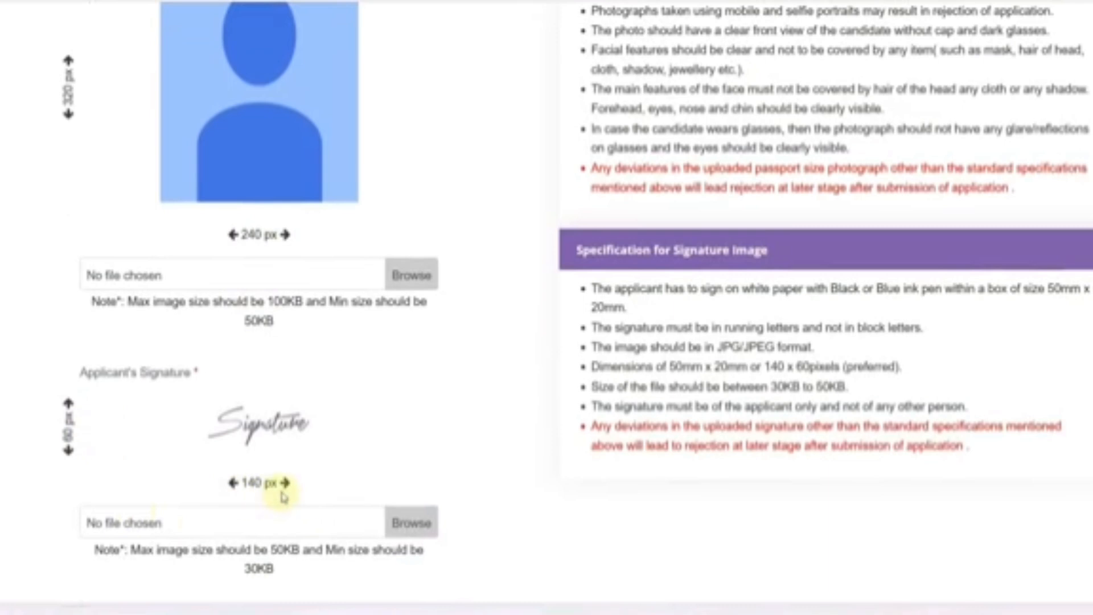
scroll(183, 337, "up", 2)
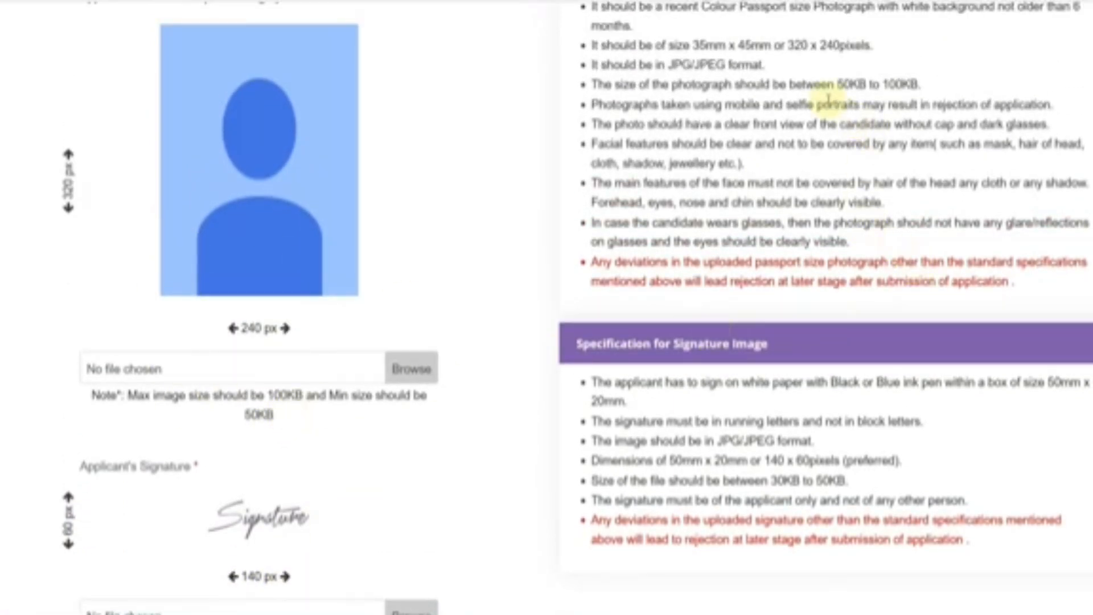
left_click_drag(844, 84, 910, 84)
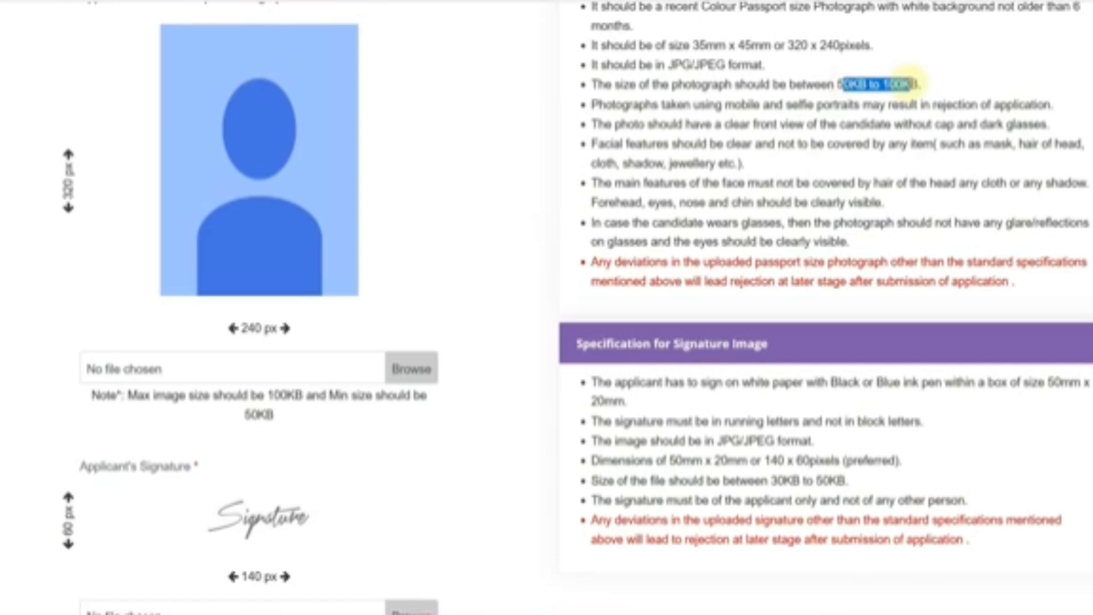
left_click_drag(775, 481, 846, 481)
- Upload the passport photo to imresizer and measure its size in pixels
left_click(854, 483)
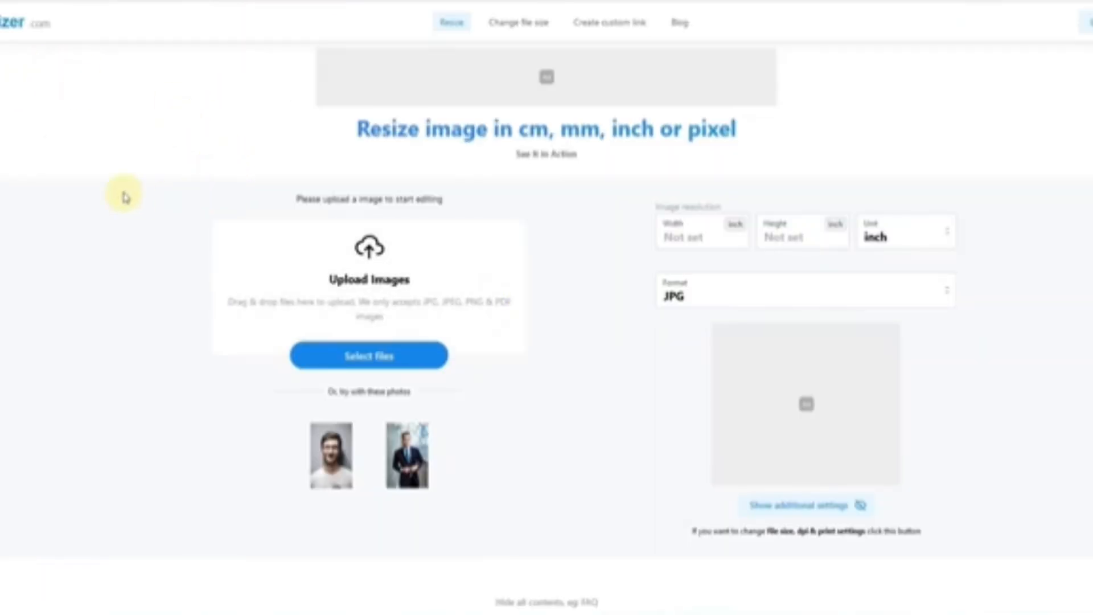
key("ctrl+plus")
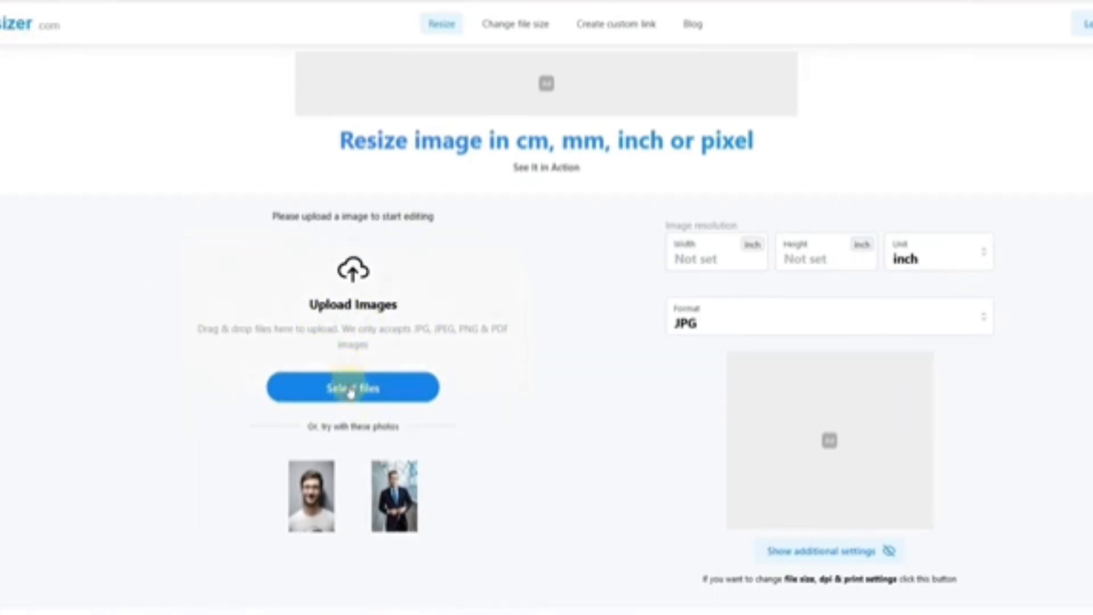
left_click(367, 392)
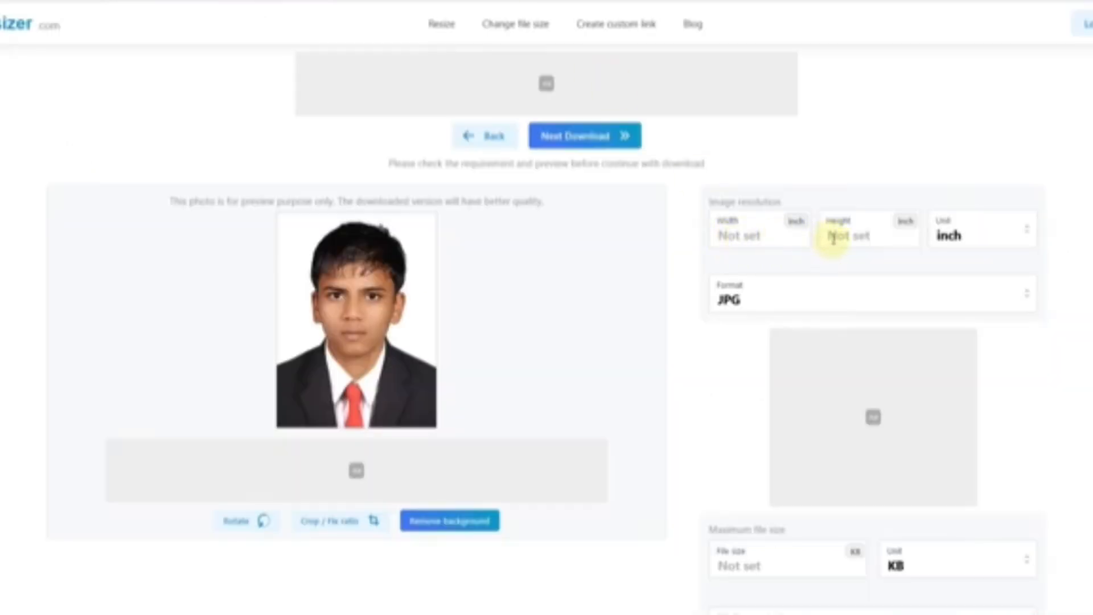
left_click(962, 238)
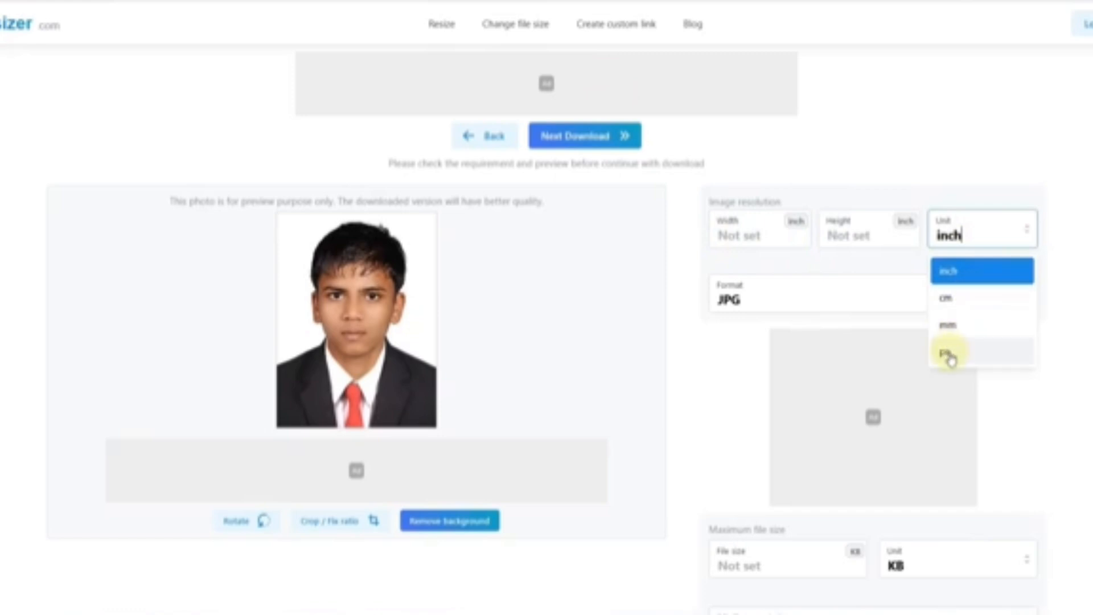
left_click(947, 354)
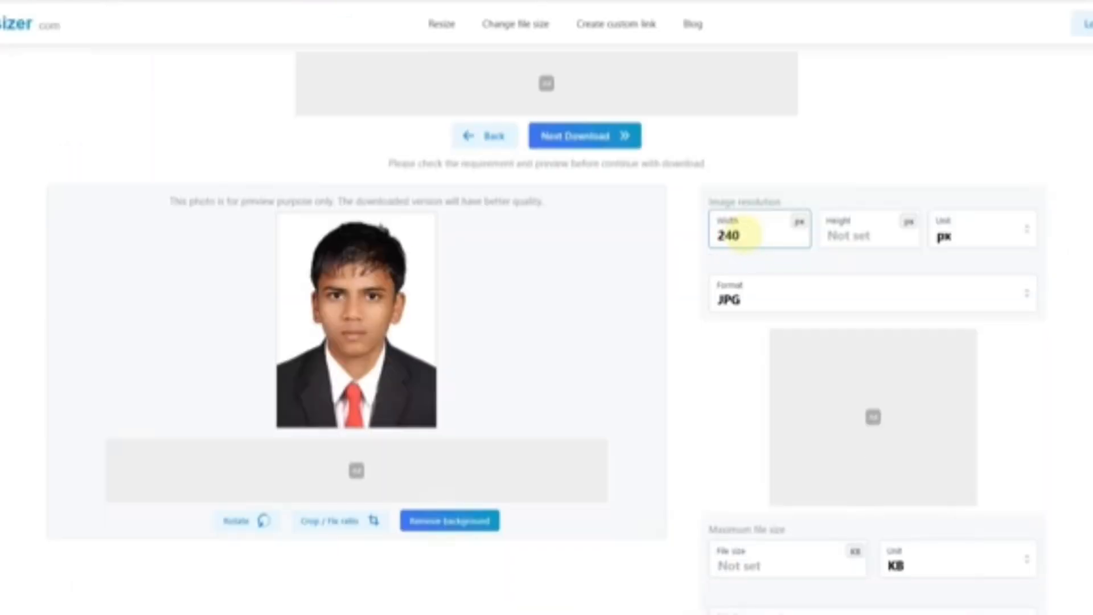
- Size the photo to 240 × 320 px with JPG output
left_click(840, 238)
type("320")
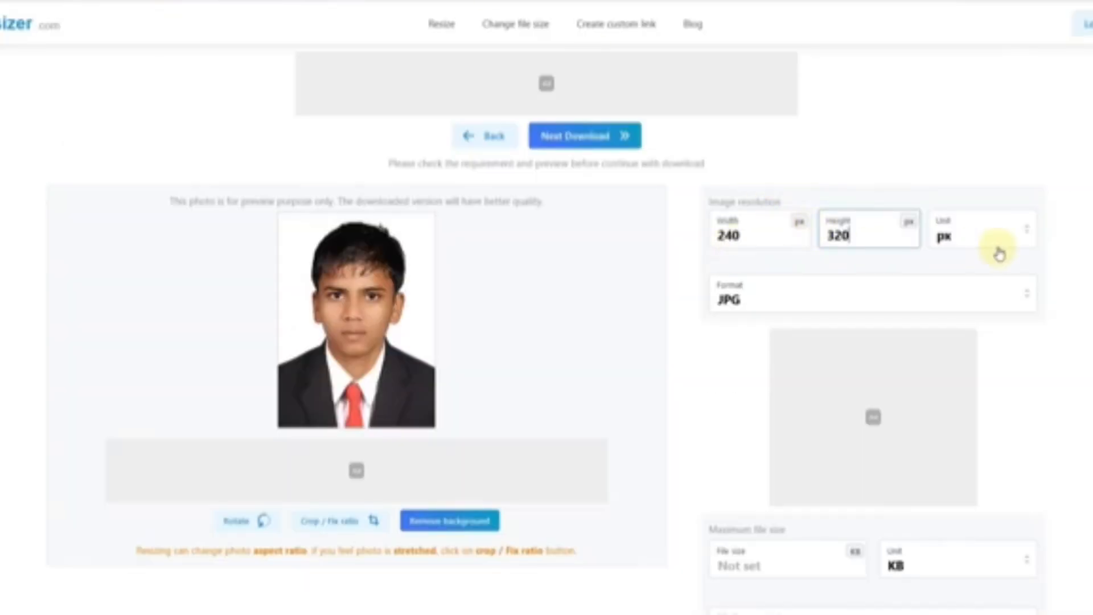
left_click(763, 306)
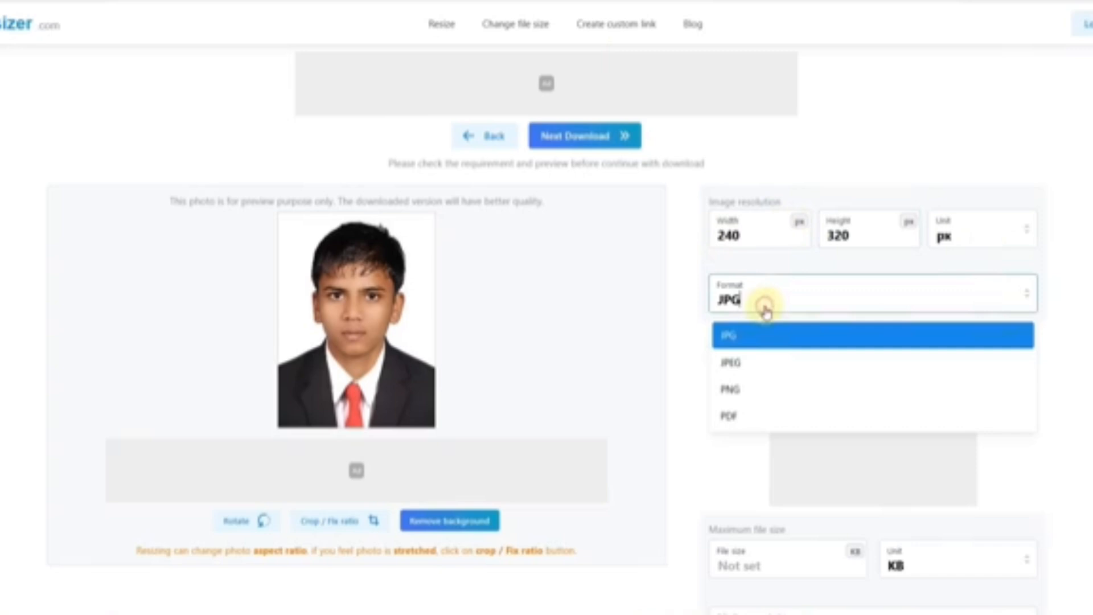
left_click(743, 336)
- Cap the photo's file size at 70 KB and download the resized JPG
scroll(713, 339, "down", 2)
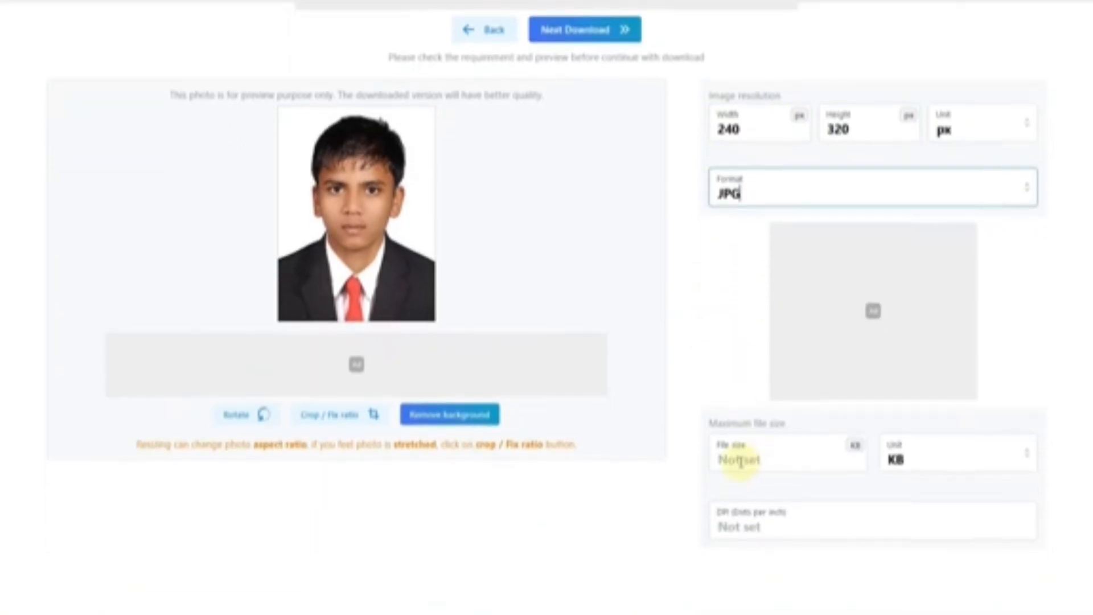
left_click(743, 460)
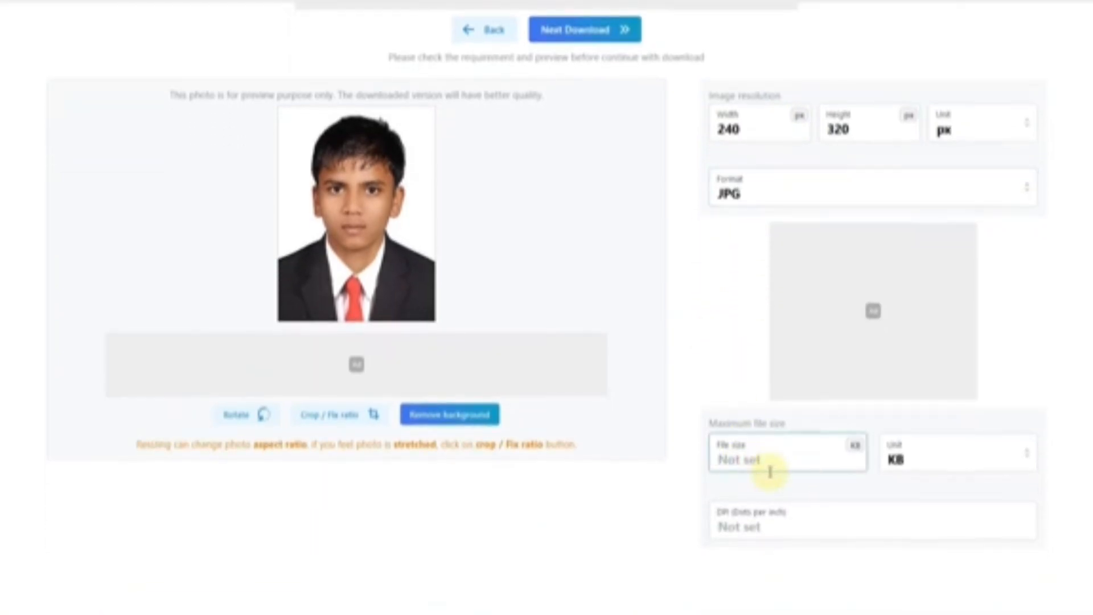
type("22")
key("BackSpace")
key("BackSpace")
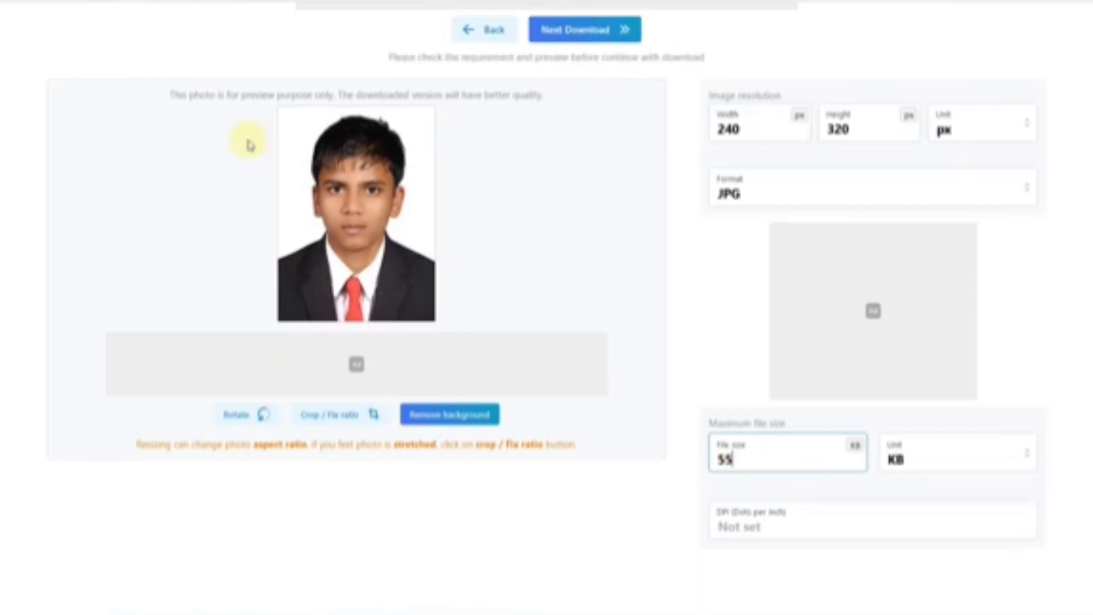
type("55")
left_click_drag(745, 457, 704, 462)
type("70")
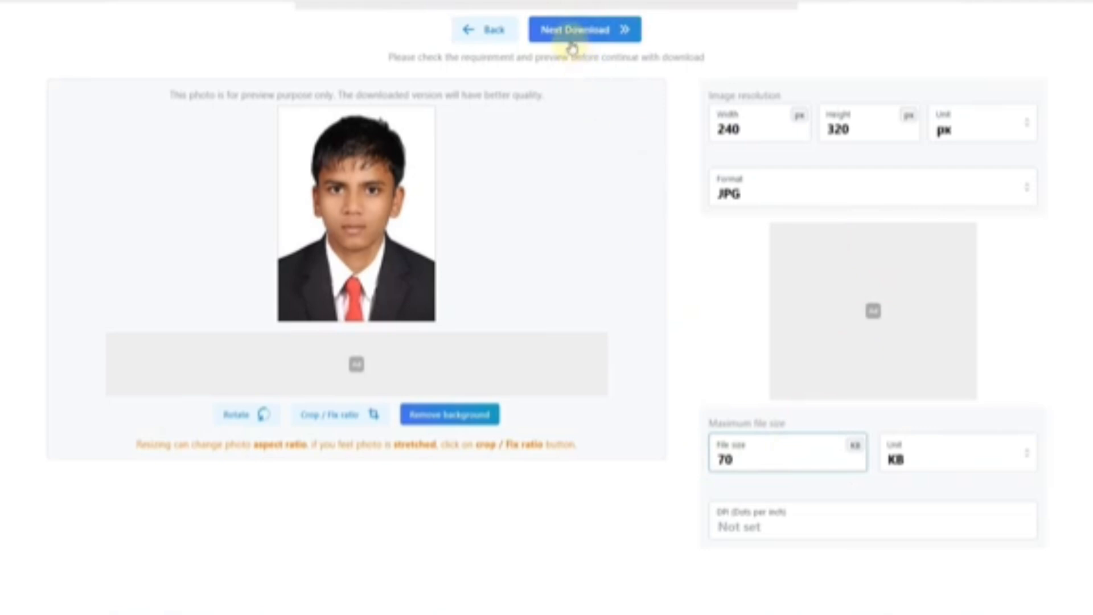
left_click(568, 31)
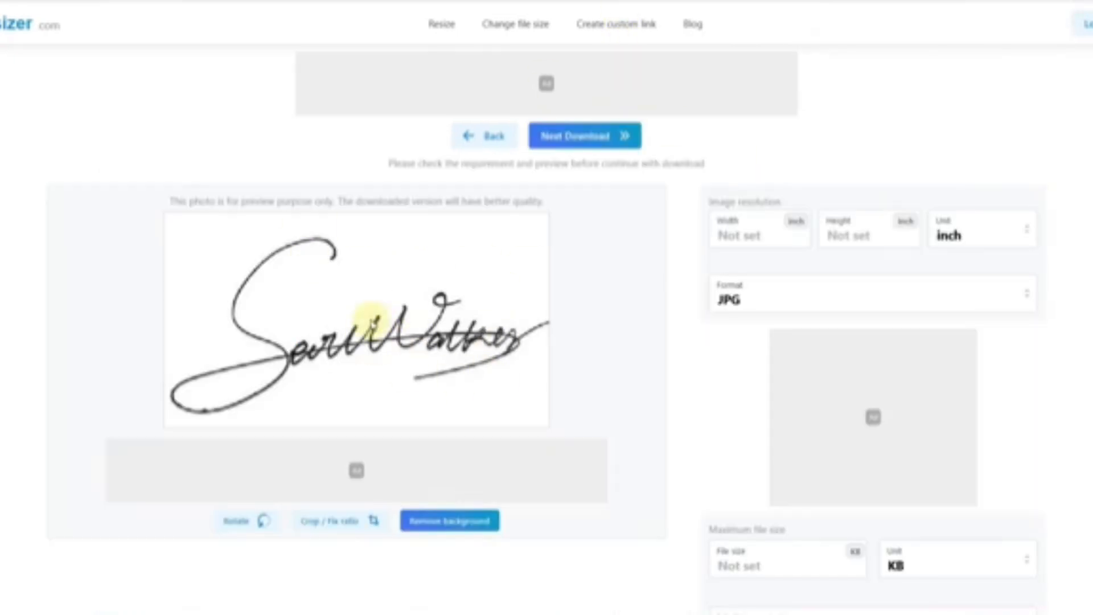
- Resize the signature to 140 × 60 px with a 50 KB maximum and download it
left_click(961, 235)
left_click(945, 353)
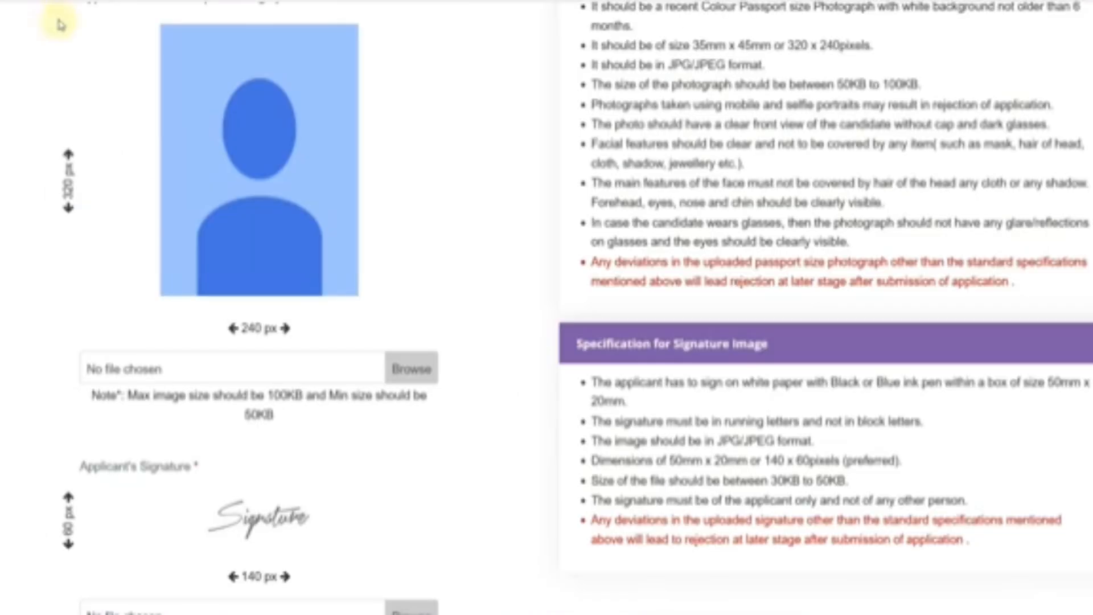
scroll(259, 384, "down", 2)
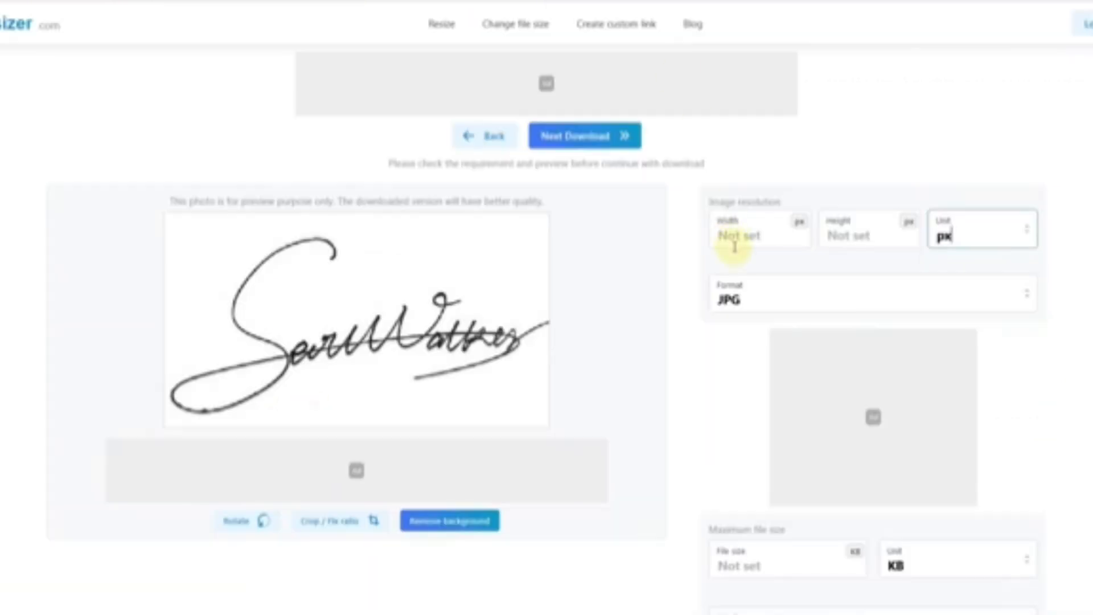
left_click(738, 245)
type("140")
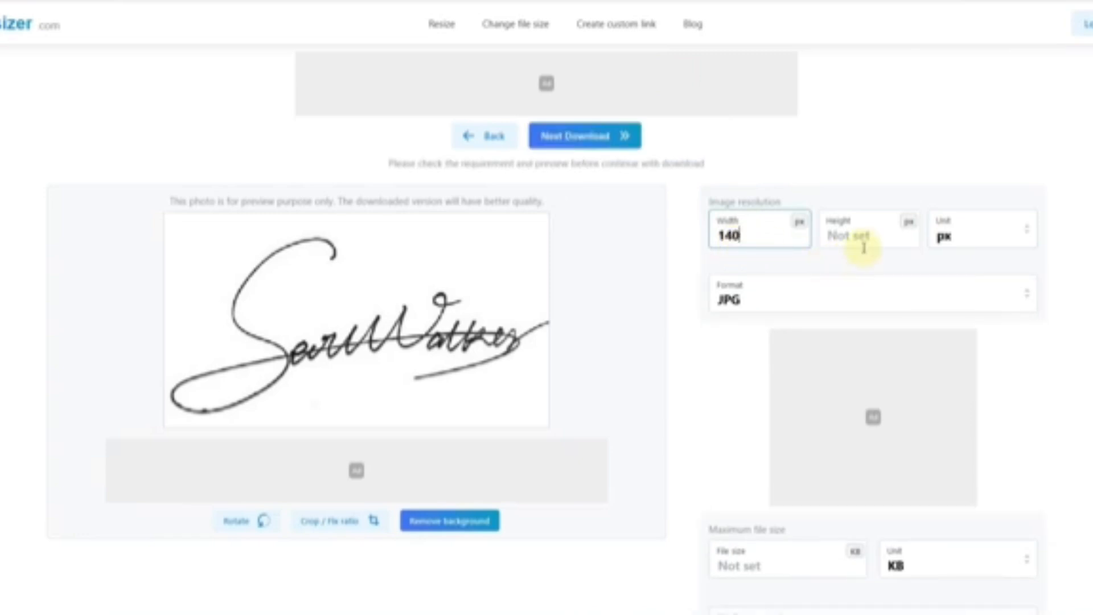
left_click(863, 245)
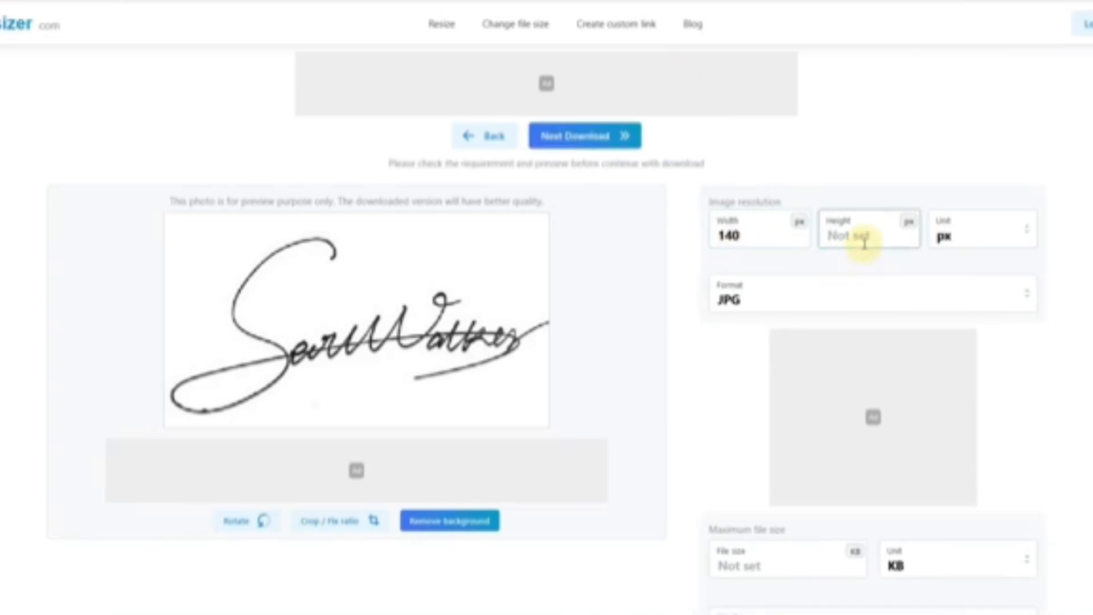
type("60")
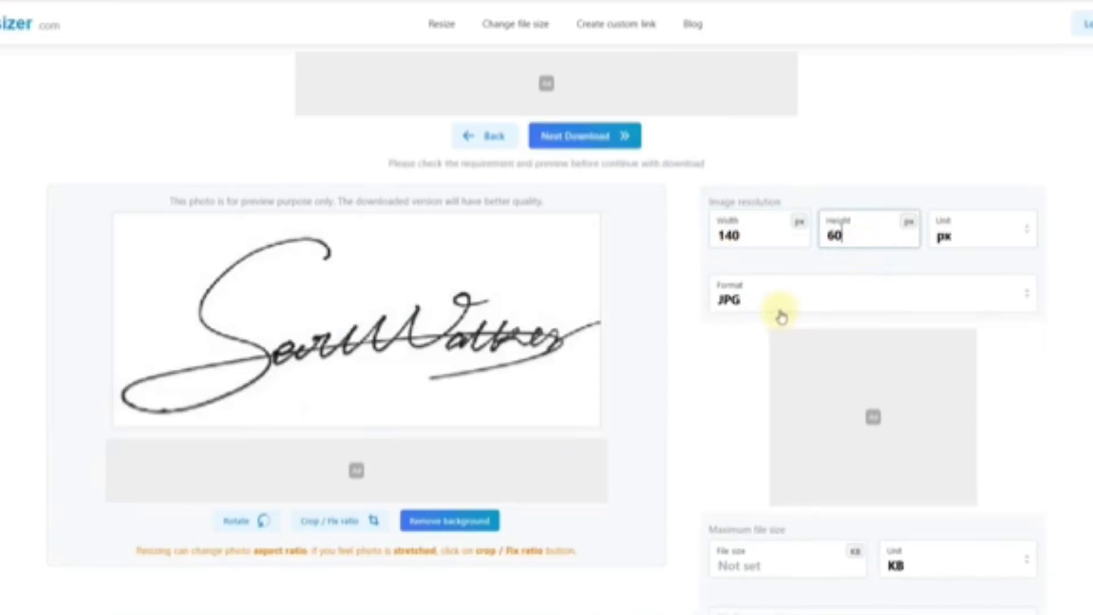
scroll(756, 376, "down", 2)
left_click(737, 449)
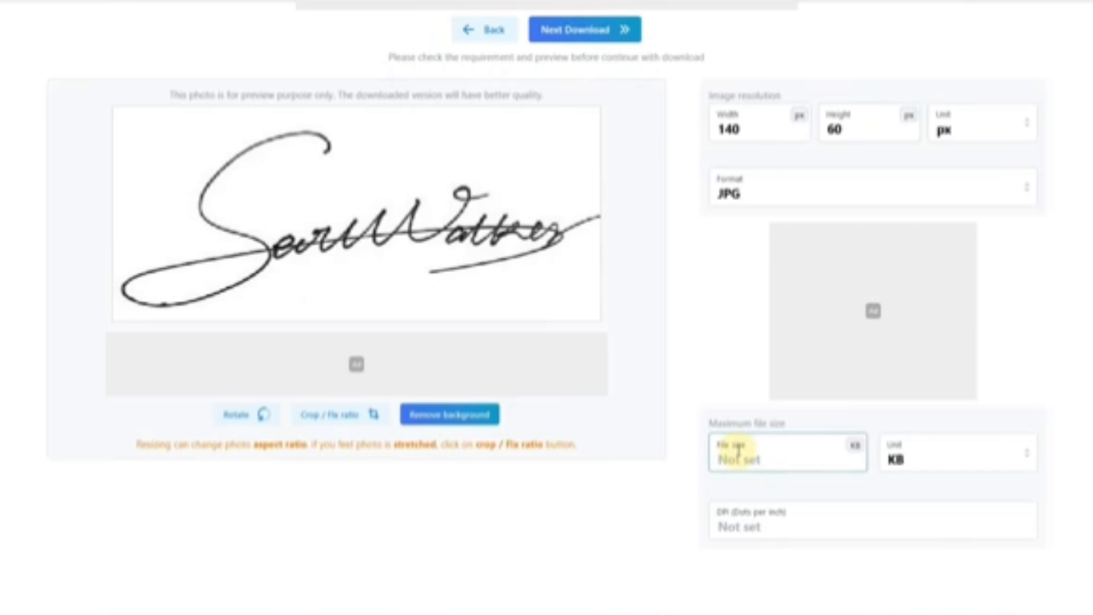
type("50")
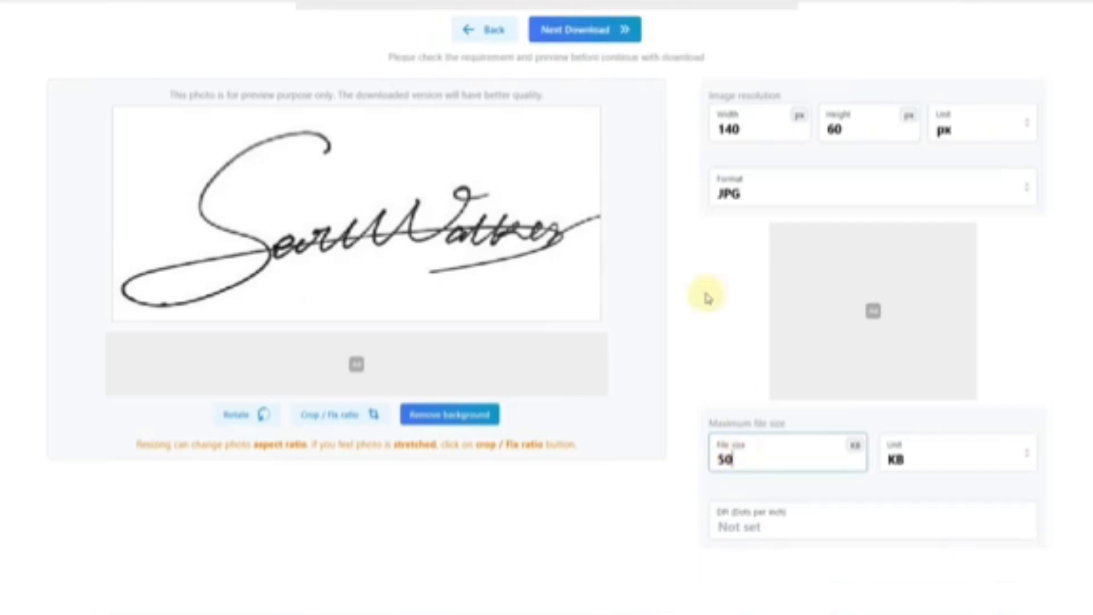
left_click(578, 34)
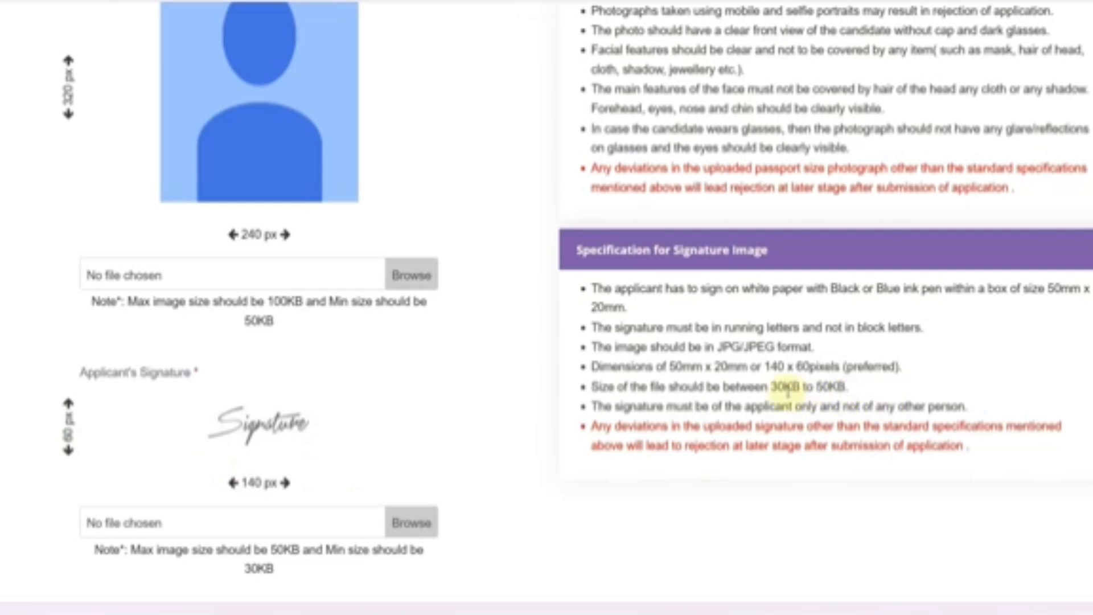
- Compare the signature's 30KB–50KB limit against the Compress Image to 50KB page
left_click_drag(777, 387, 843, 387)
left_click(712, 498)
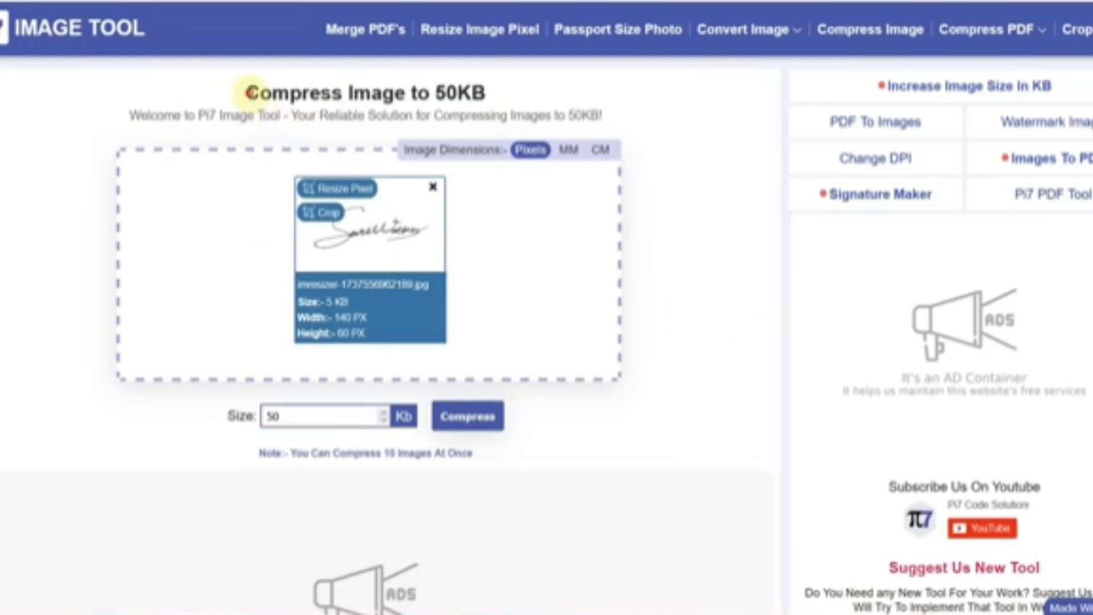
left_click_drag(248, 92, 488, 95)
left_click(493, 96)
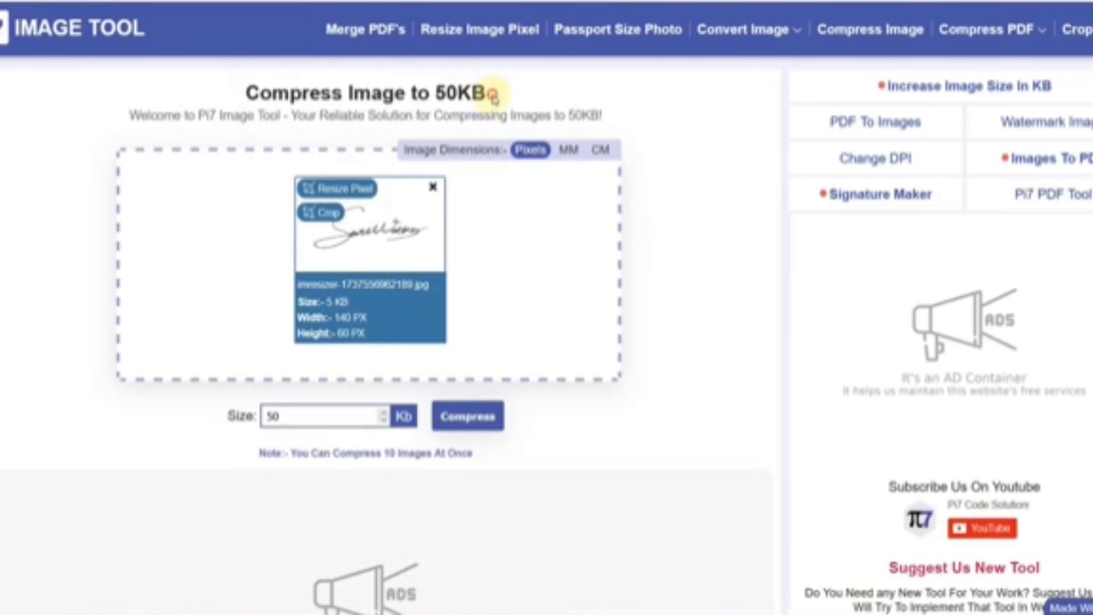
left_click(24, 1)
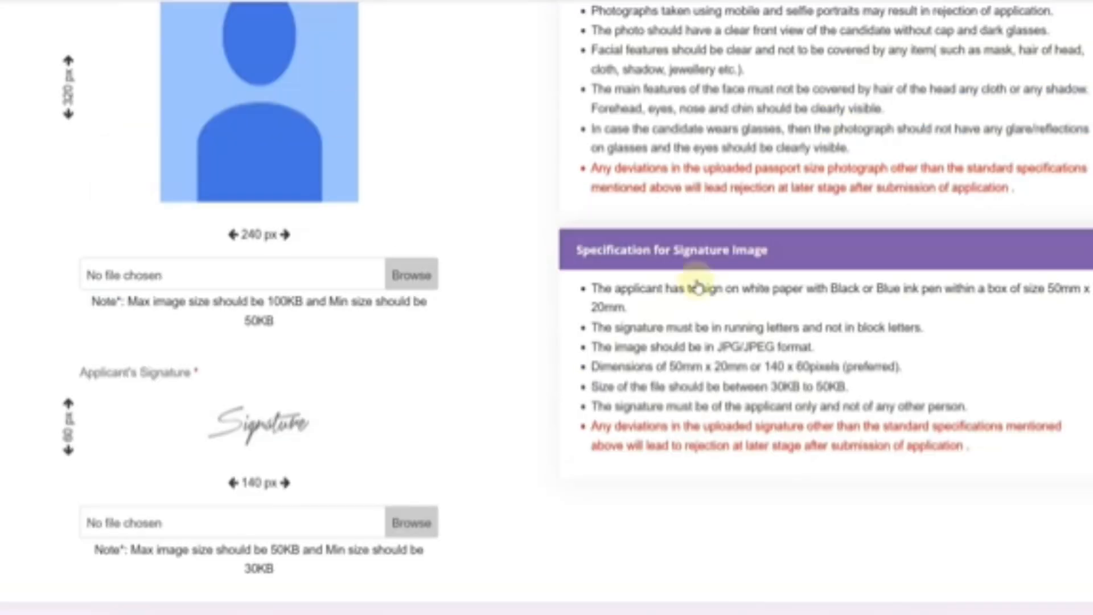
left_click(722, 2)
- Compress the signature to a 40 KB target and download the 39 KB result
double_click(272, 415)
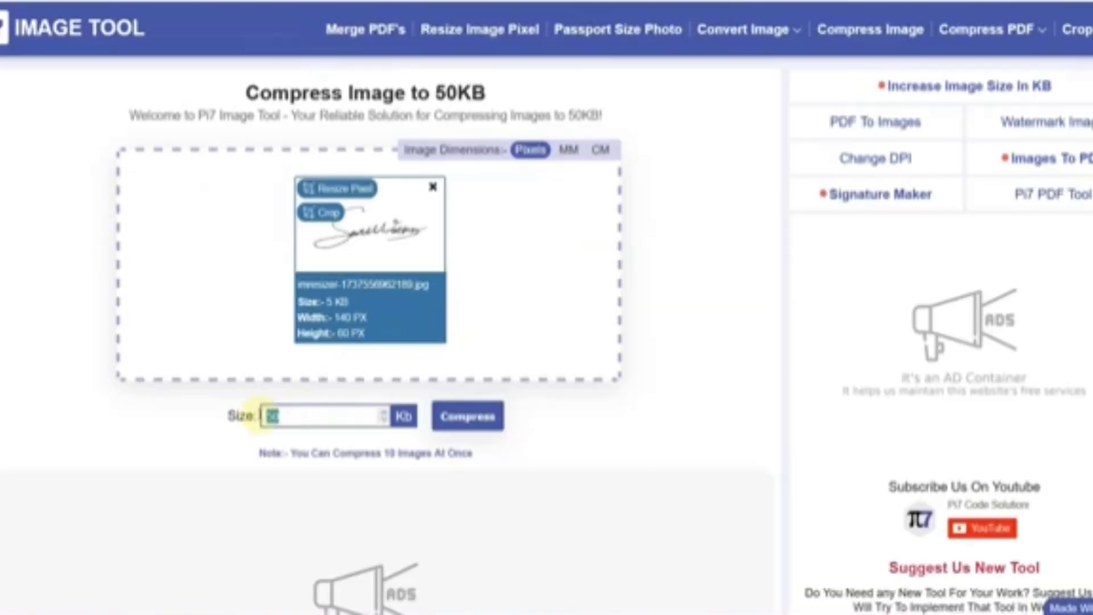
type("40")
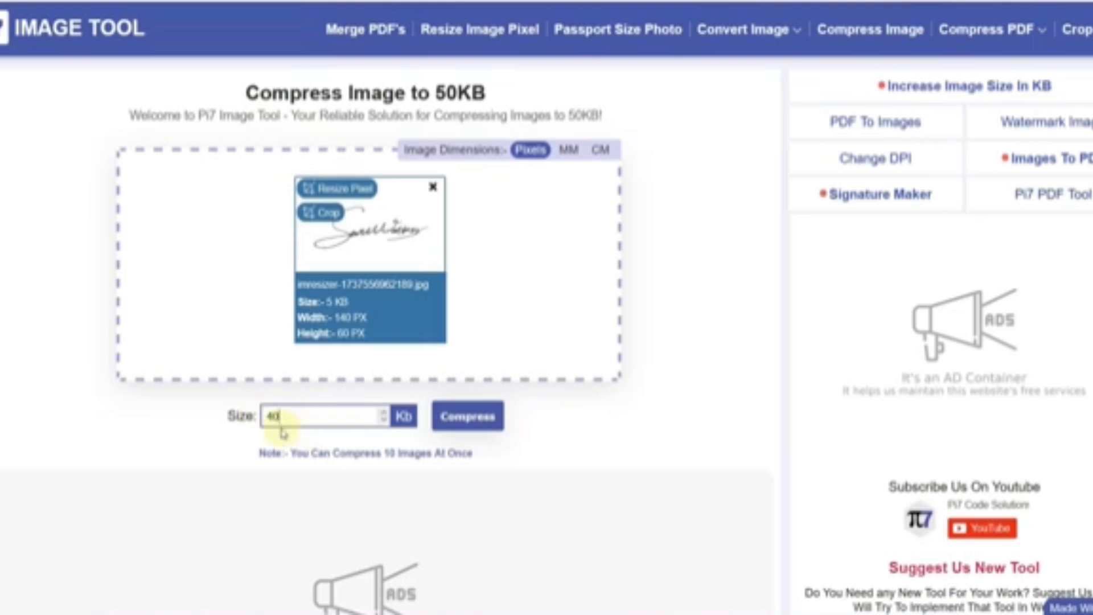
left_click(476, 428)
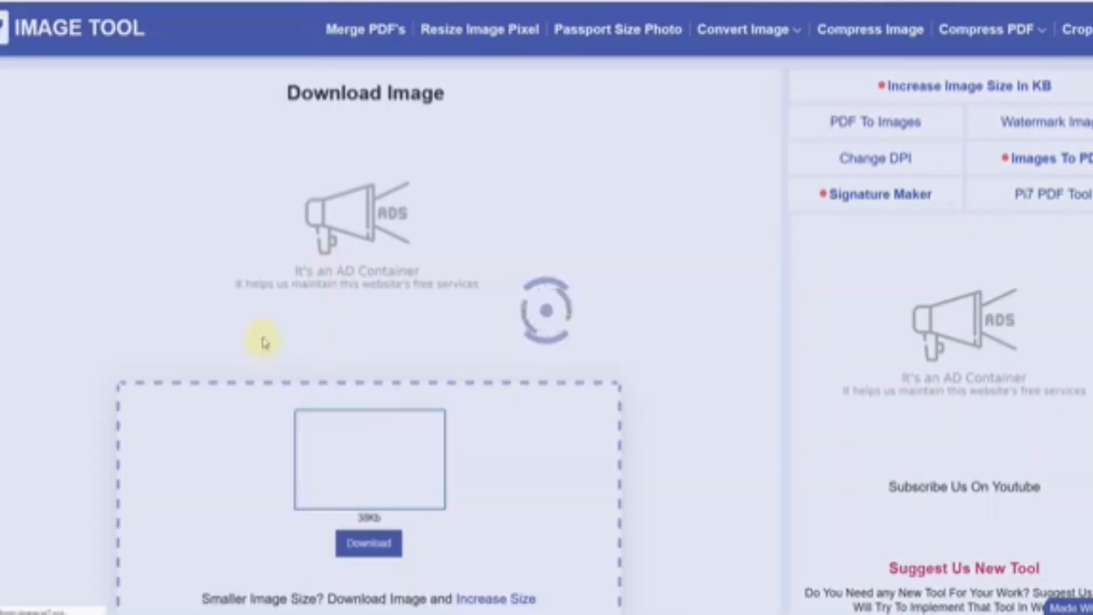
scroll(512, 395, "down", 3)
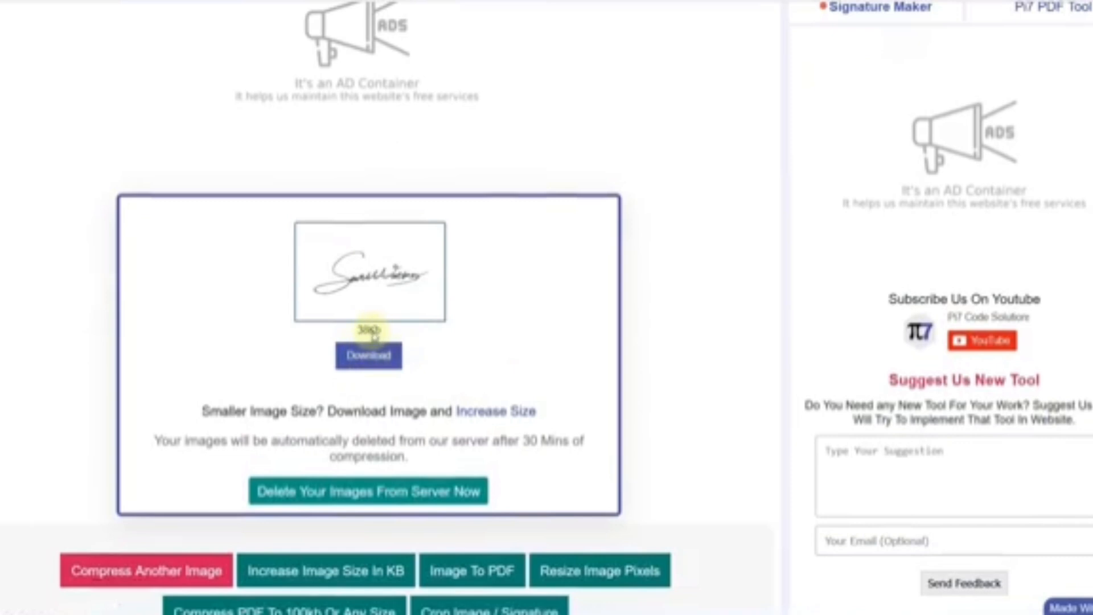
left_click(370, 356)
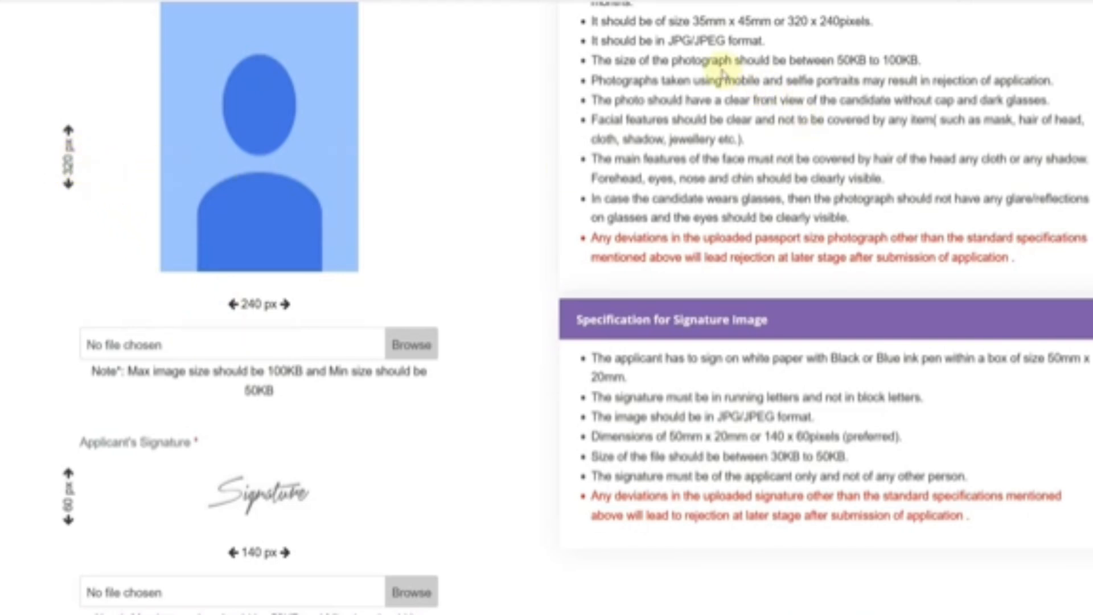
- Review the photo's dimensions and 50–100KB range, and the signature's JPG/JPEG, 30–50KB requirements
left_click_drag(693, 21, 808, 21)
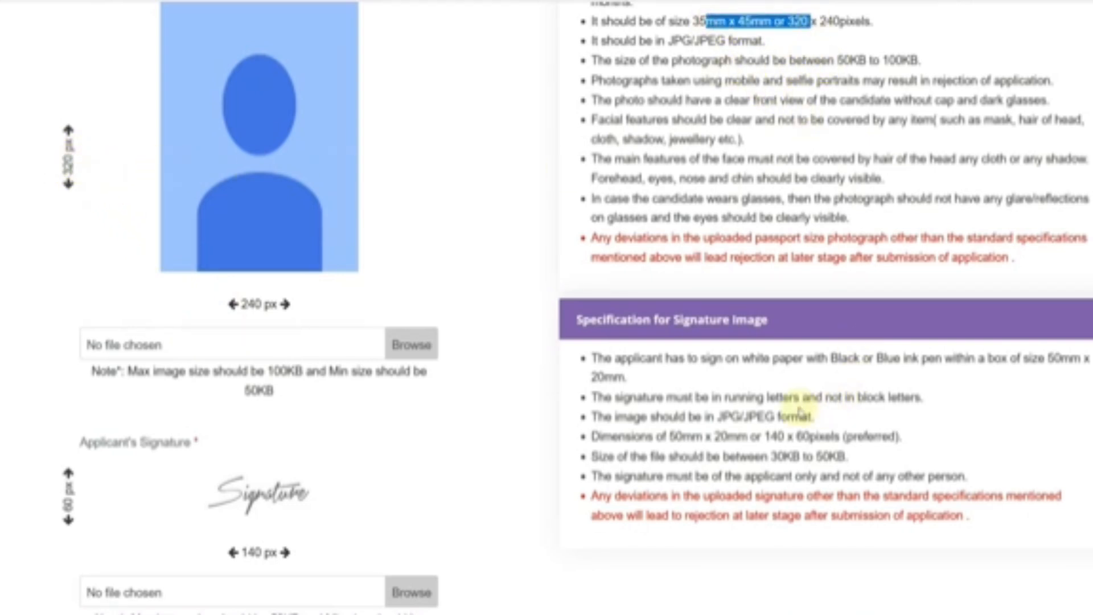
left_click_drag(721, 415, 743, 416)
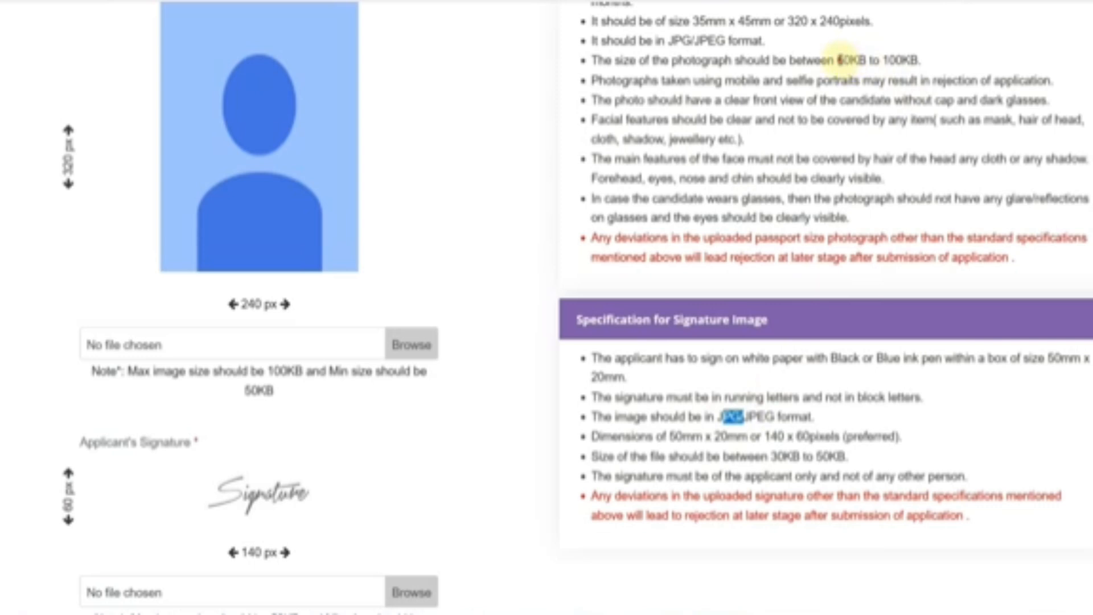
left_click_drag(838, 60, 921, 60)
left_click_drag(783, 455, 840, 456)
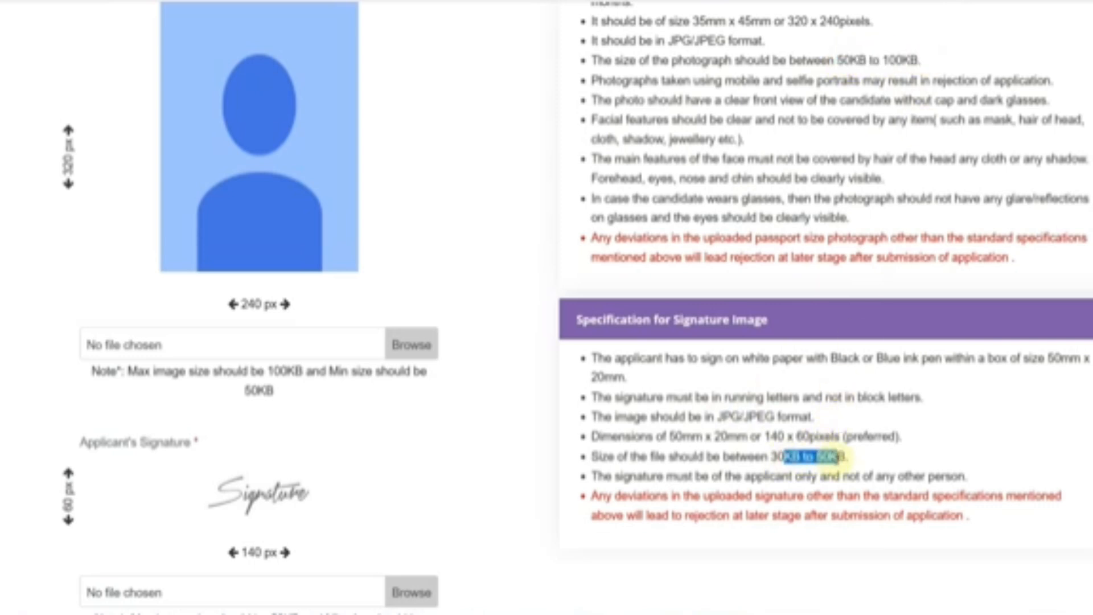
left_click(858, 463)
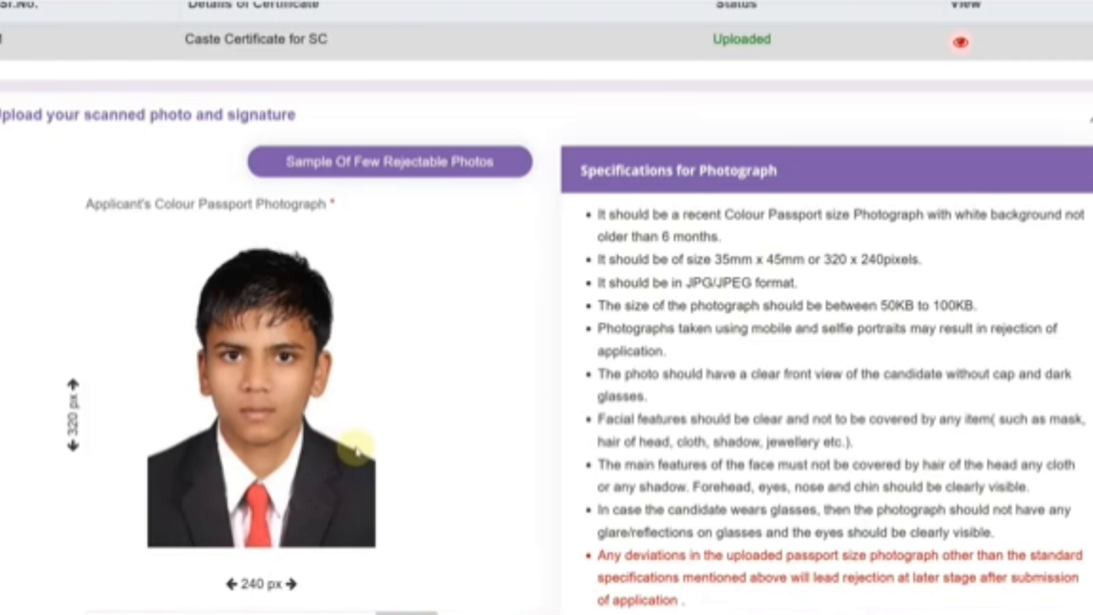
- Save the photo and signature uploads and continue to Preference and preview
scroll(349, 452, "down", 2)
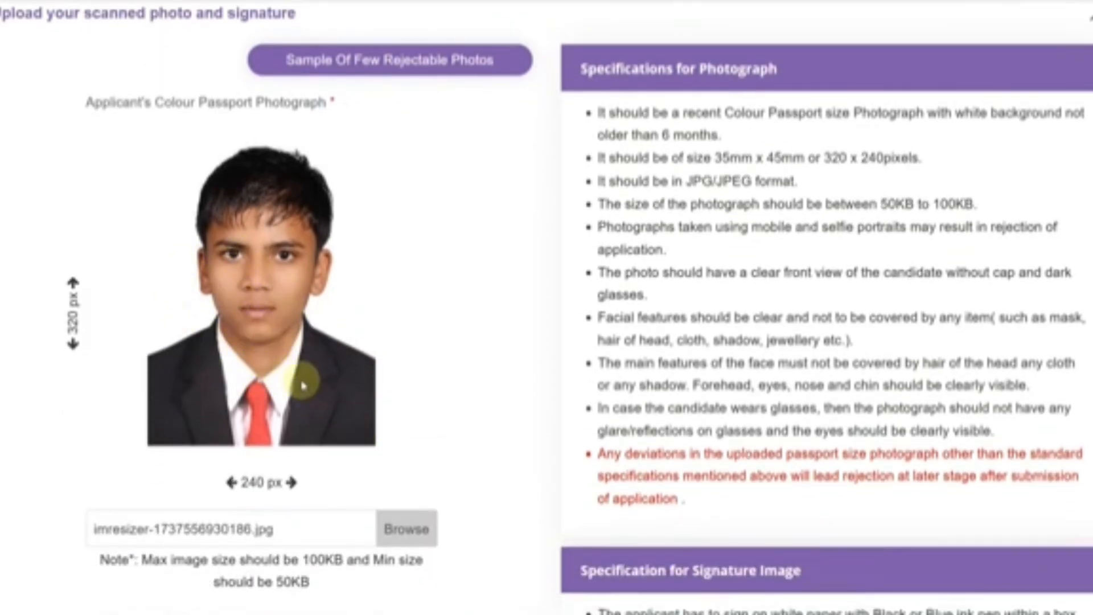
scroll(296, 381, "down", 5)
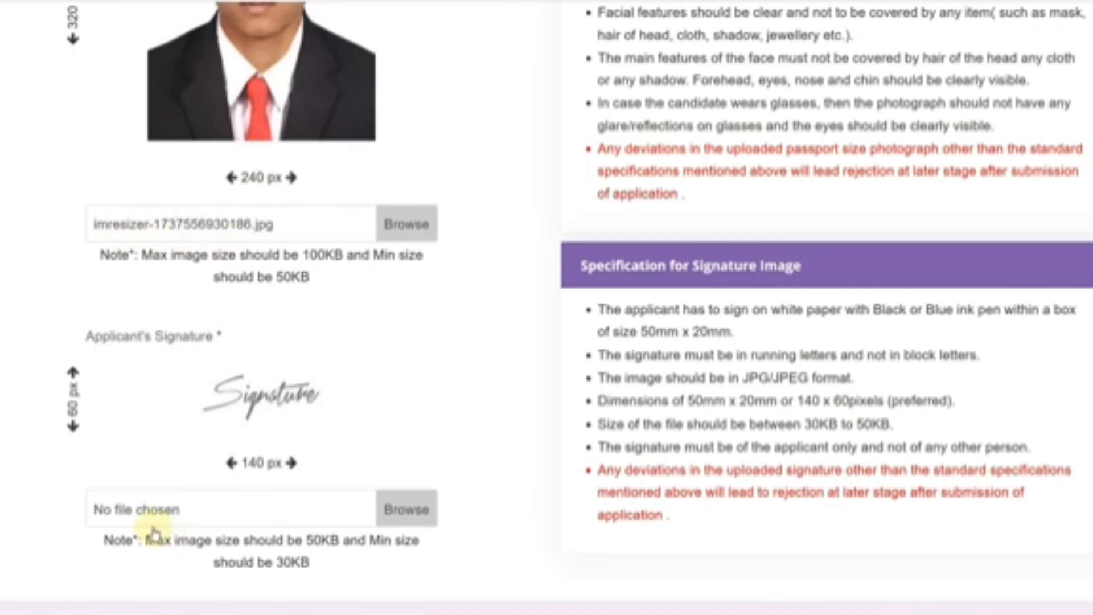
scroll(459, 453, "down", 2)
left_click(973, 549)
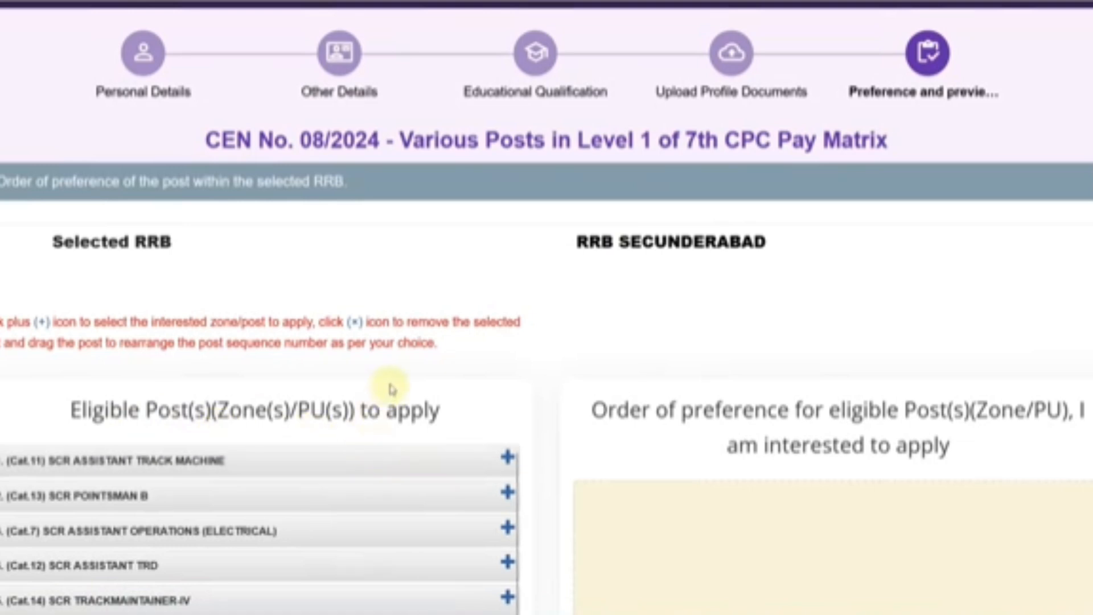
- Add TRACKMAINTAINER-IV, POINTSMAN B and ASSISTANT TRACK MACHINE as the first three preferences
scroll(390, 384, "down", 3)
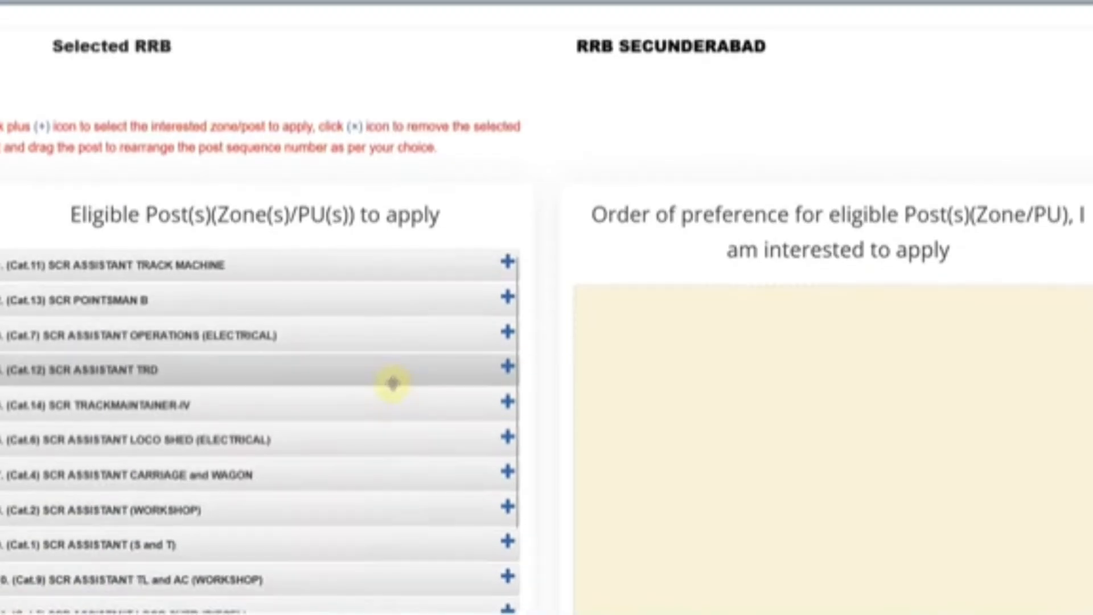
scroll(393, 382, "down", 4)
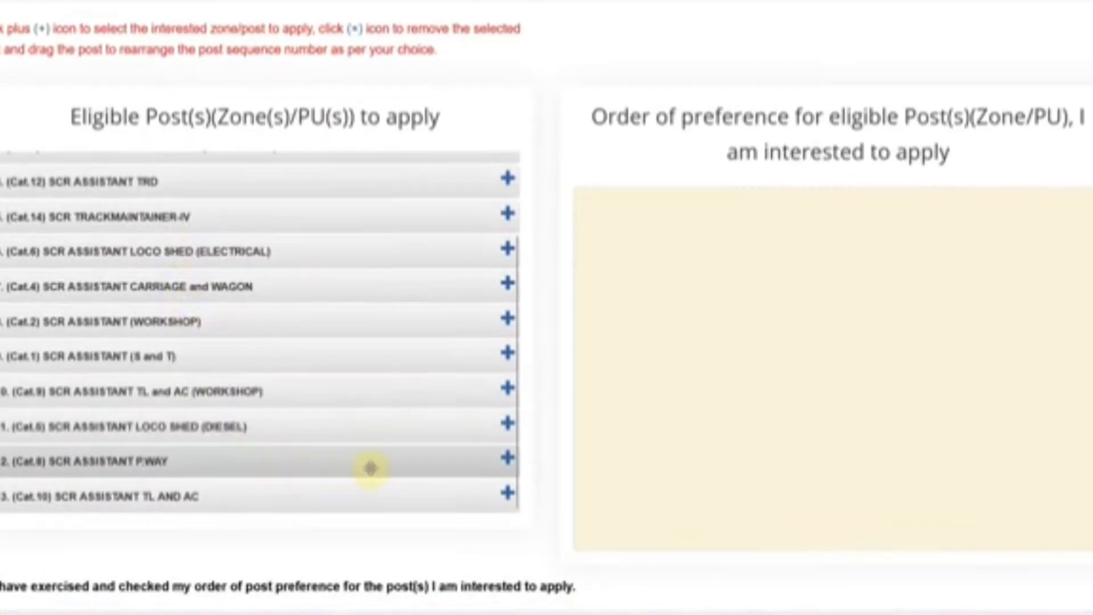
scroll(370, 468, "up", 3)
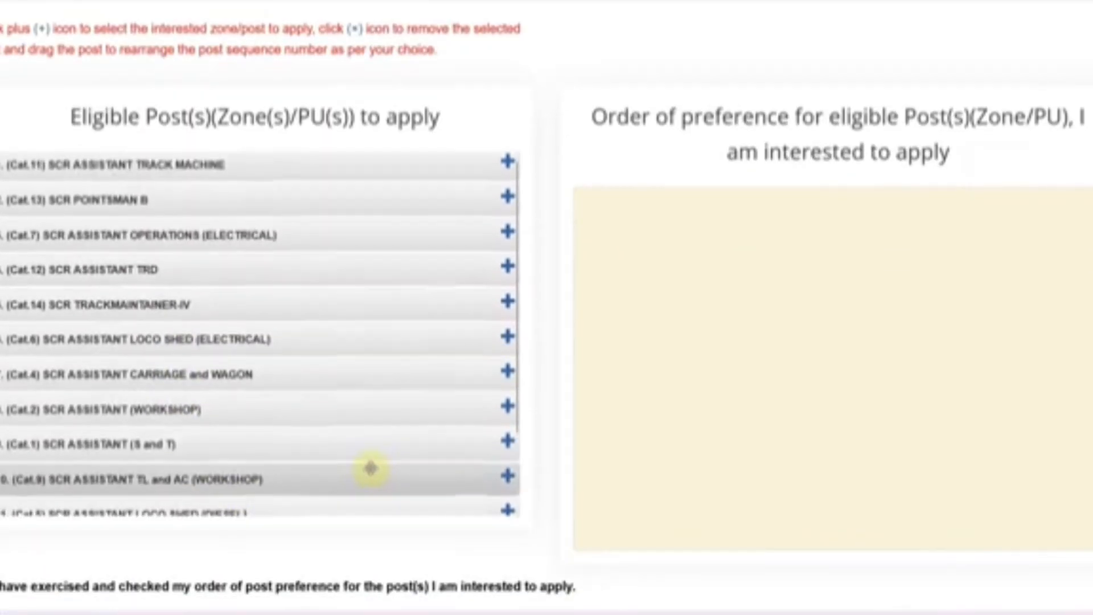
left_click(506, 304)
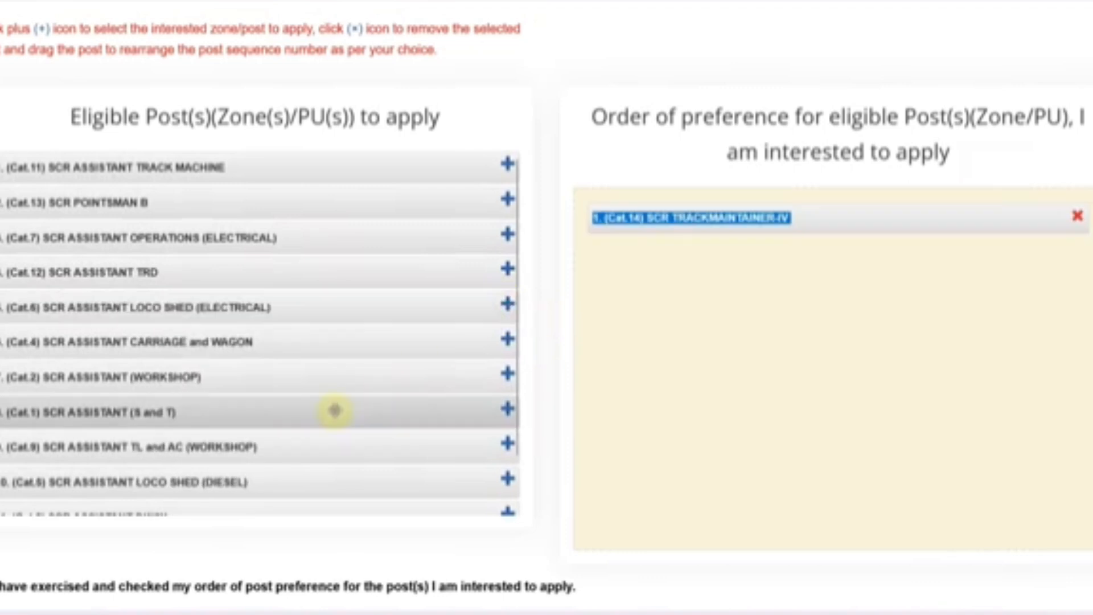
left_click(654, 240)
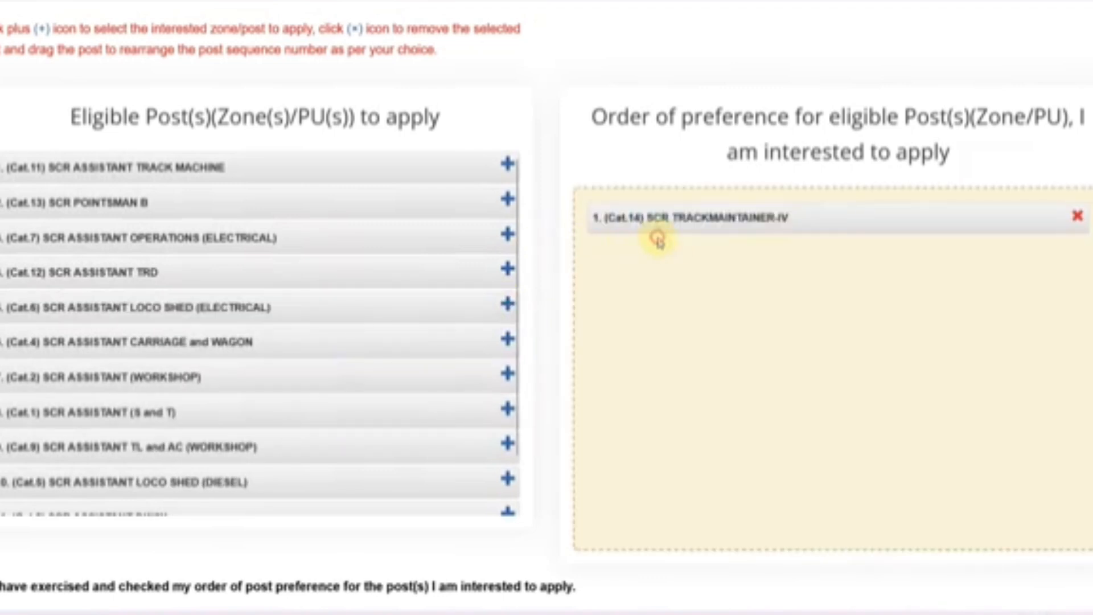
scroll(483, 293, "up", 2)
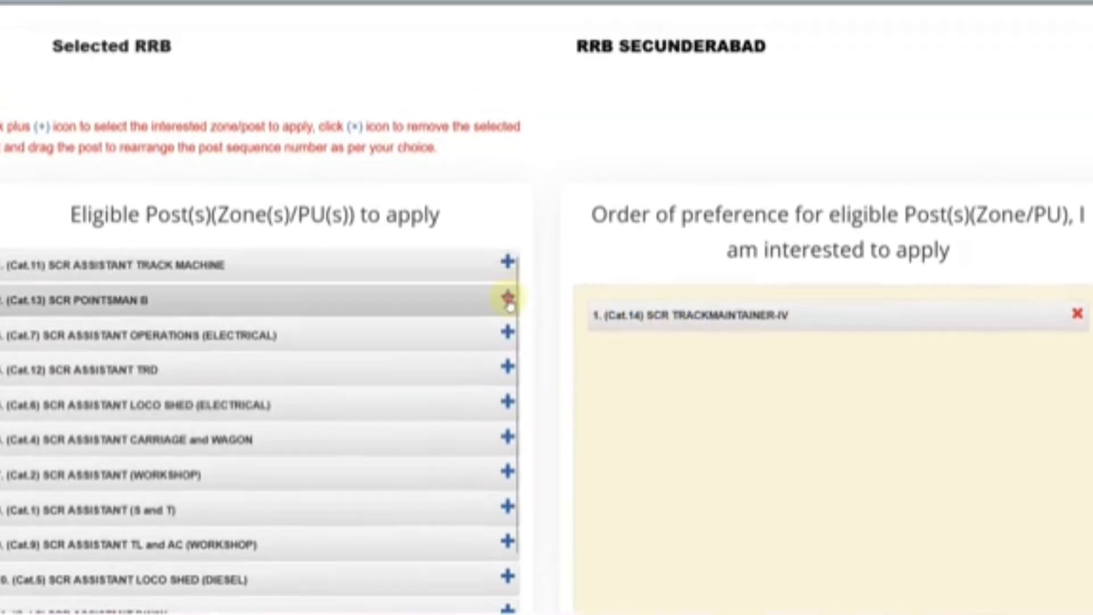
left_click(507, 292)
left_click(507, 261)
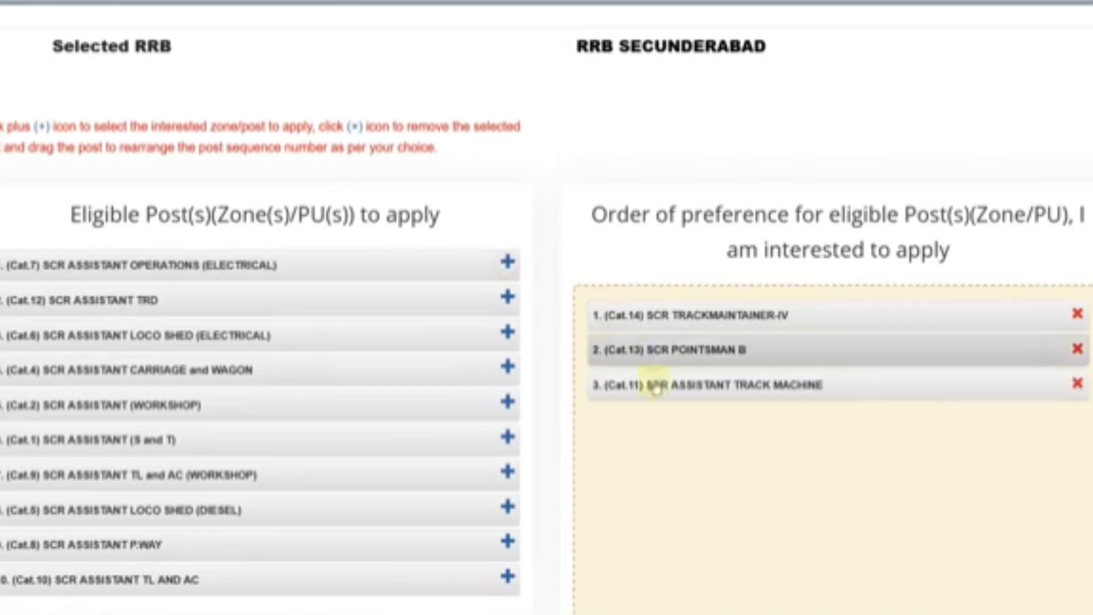
- Add the remaining ten posts, LOCO SHED (ELECTRICAL) through TL AND AC, to the preference order
scroll(605, 410, "down", 2)
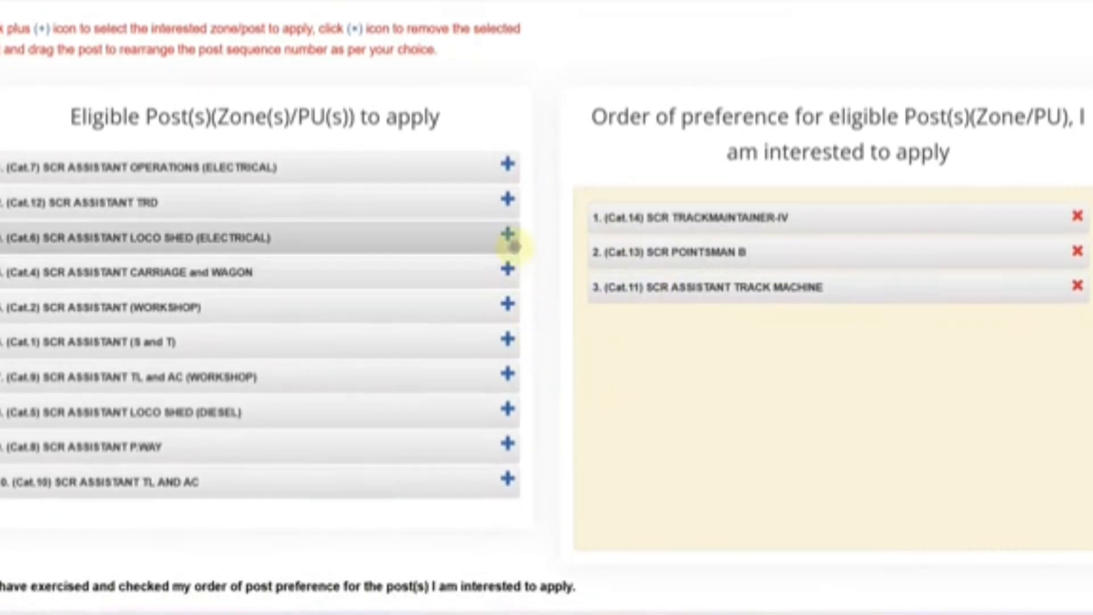
left_click(507, 236)
left_click(507, 270)
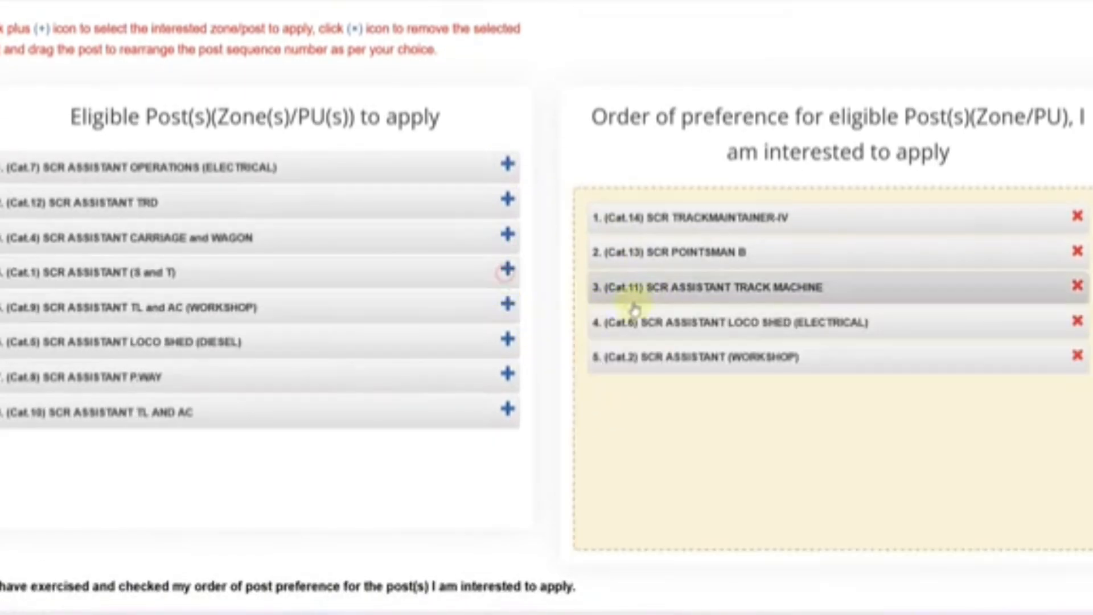
left_click(508, 306)
left_click(508, 306)
left_click(507, 236)
left_click(507, 200)
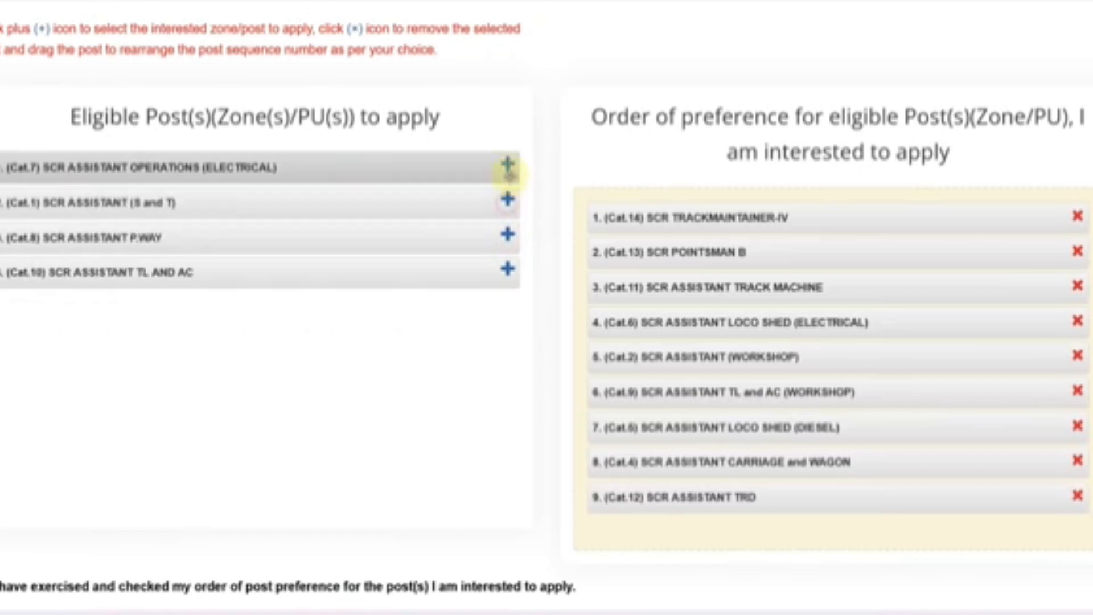
left_click(507, 165)
left_click(507, 166)
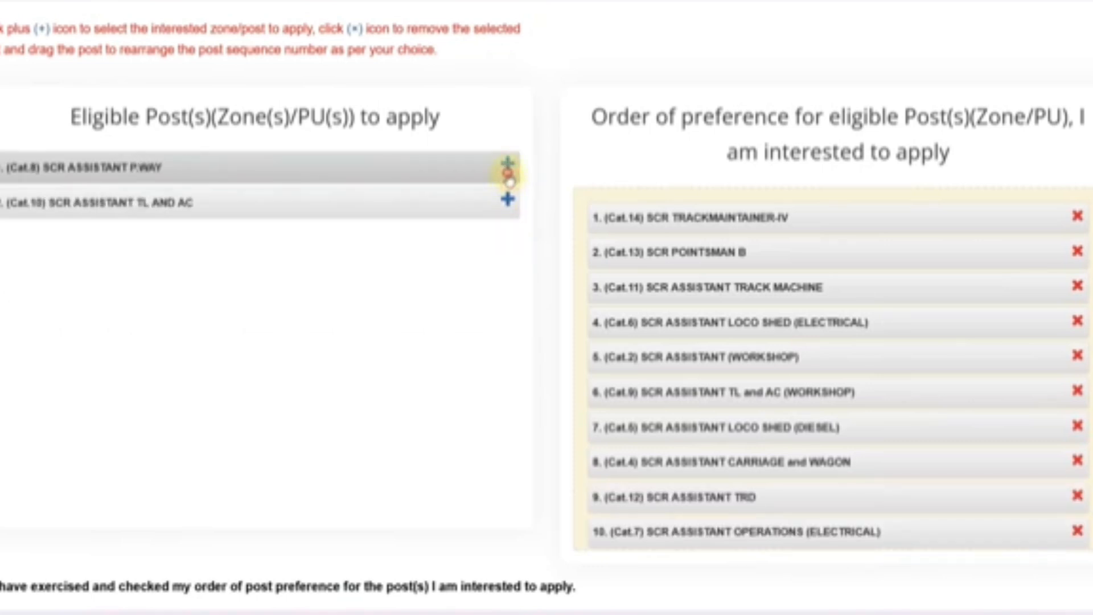
left_click(507, 166)
left_click(509, 174)
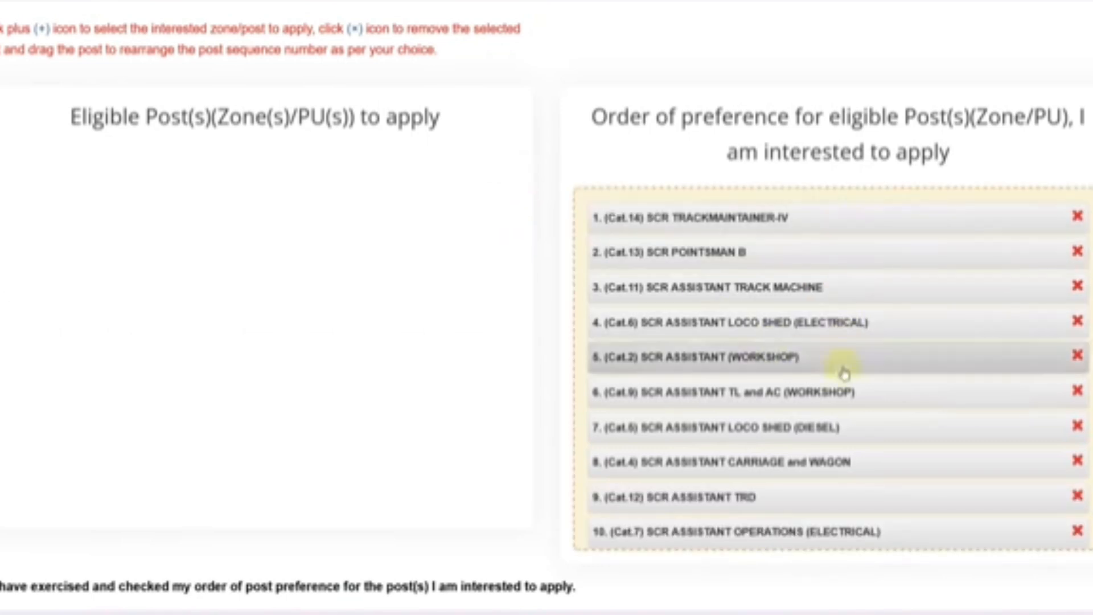
scroll(766, 449, "up", 7)
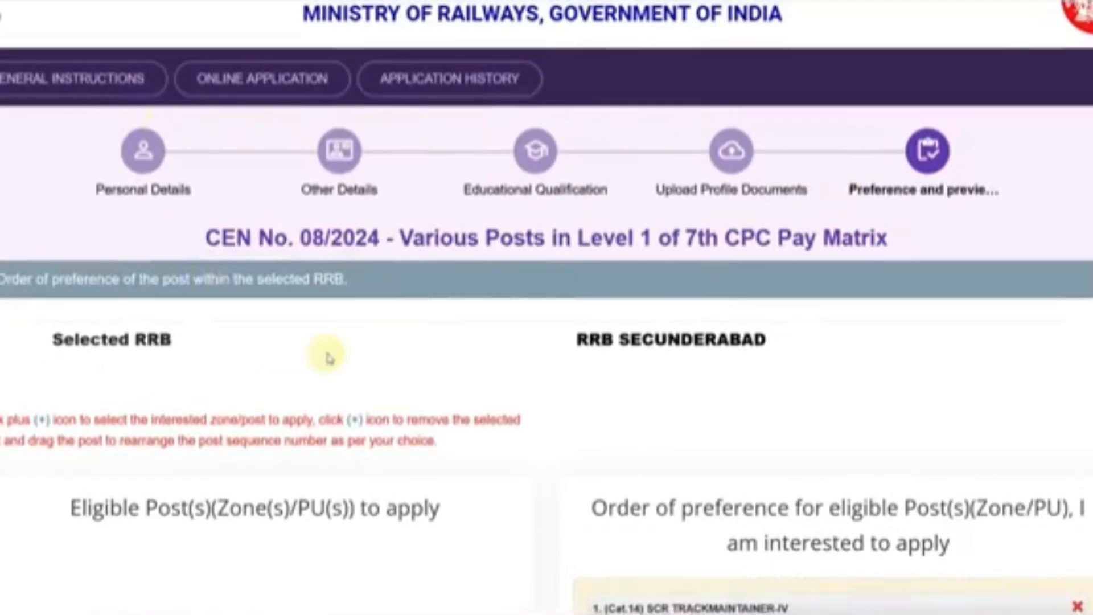
- Save the post preference order and open the full application preview
scroll(329, 358, "down", 12)
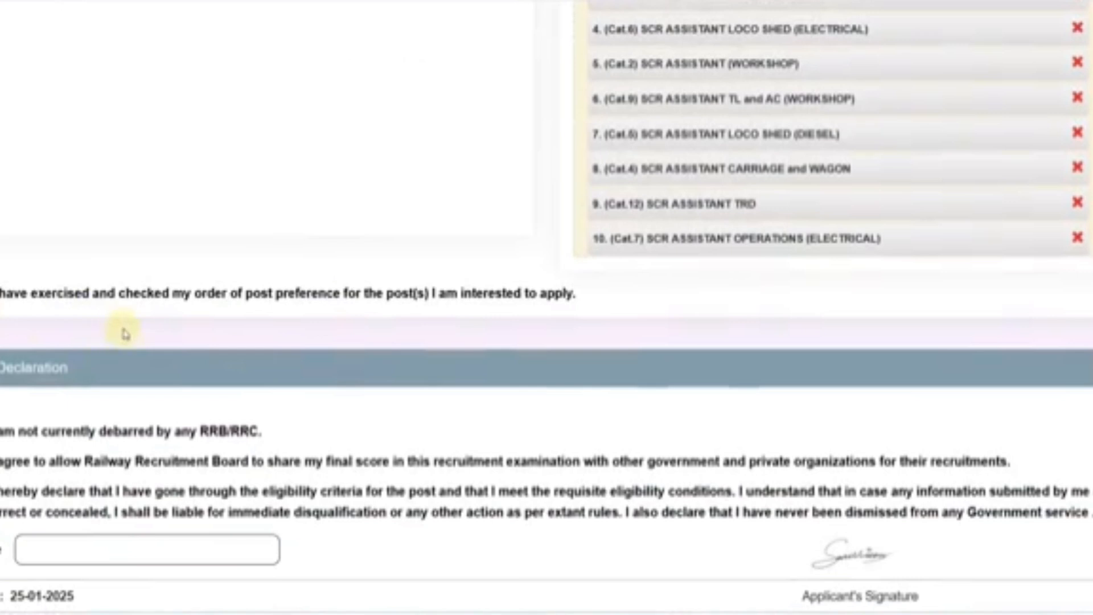
scroll(122, 333, "down", 3)
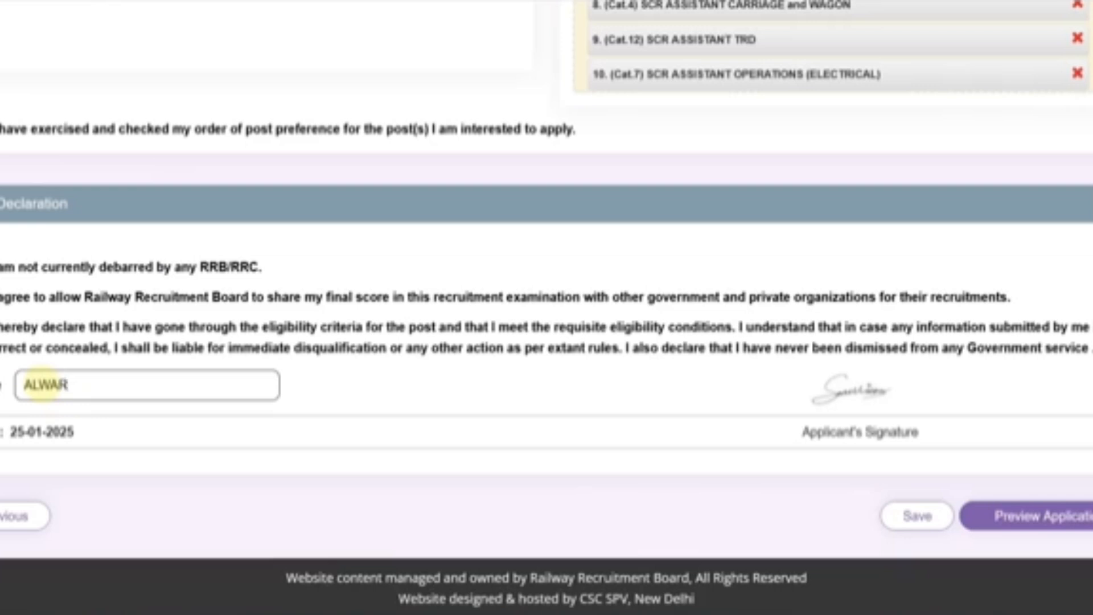
left_click(916, 516)
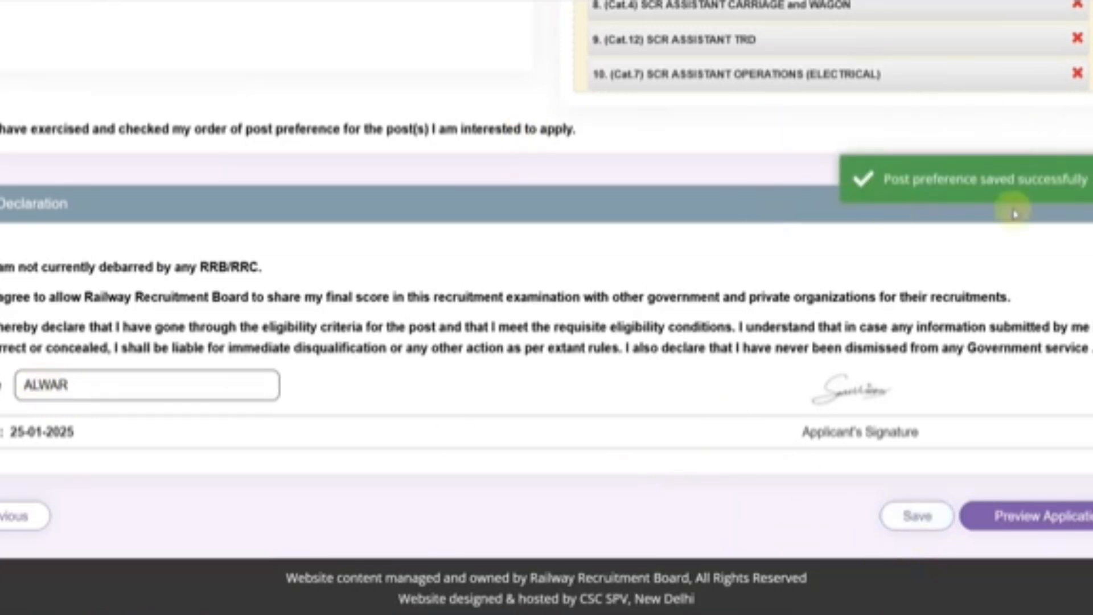
left_click(1037, 514)
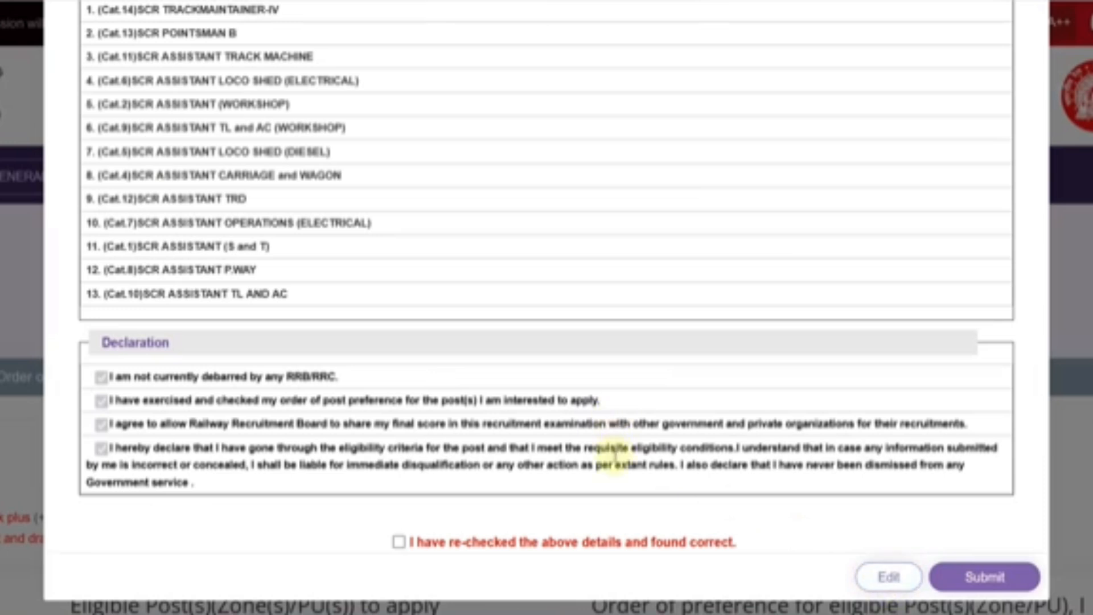
- Confirm the details were re-checked and submit the CEN 08/2024 application
left_click(398, 543)
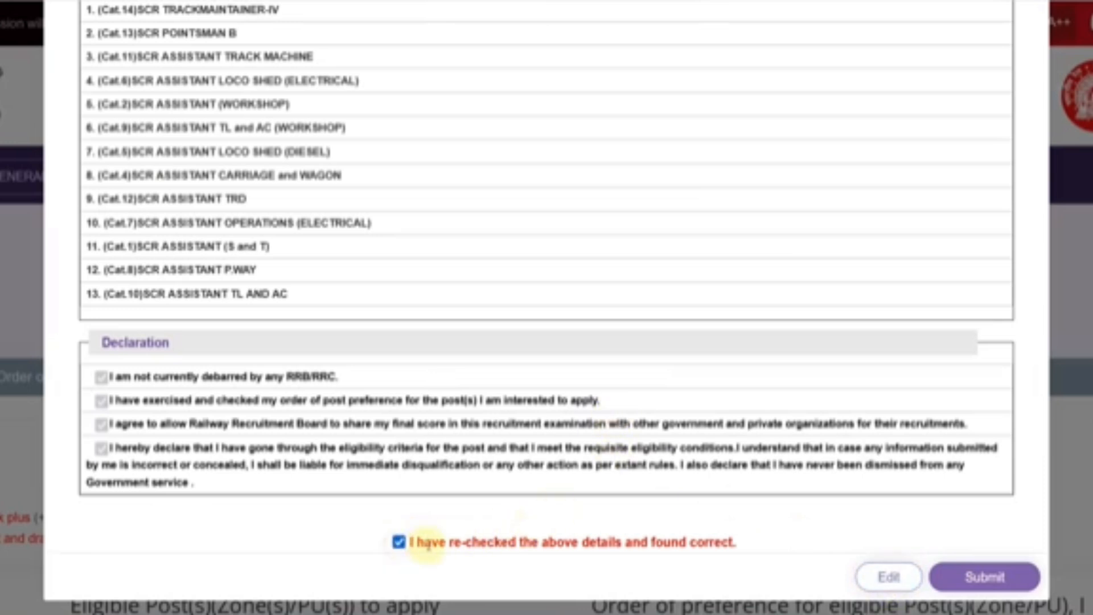
left_click(990, 580)
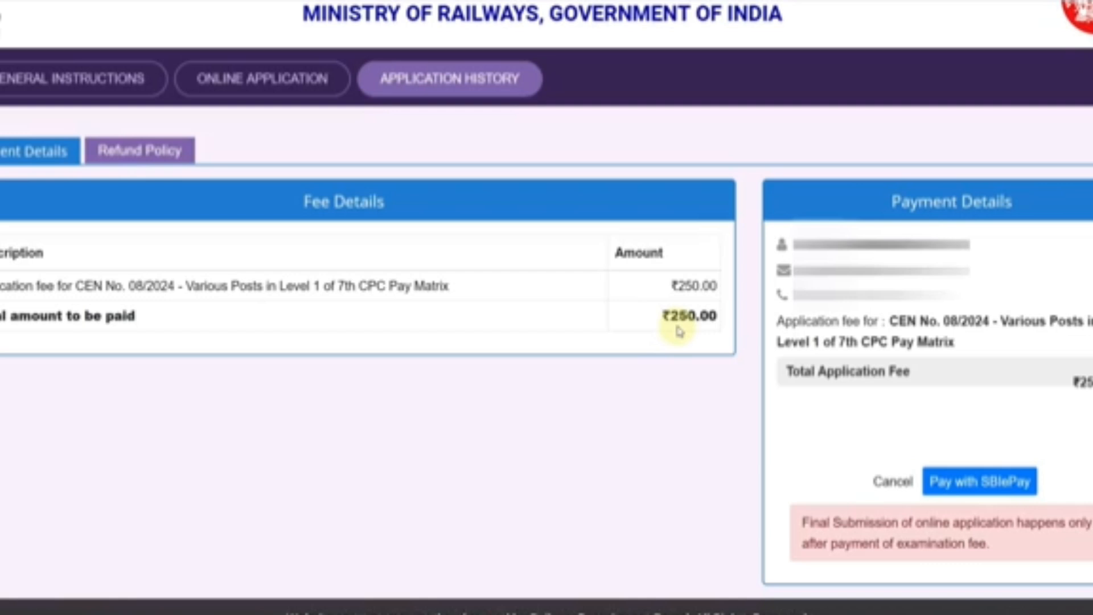
- Choose Pay with SBIePay for the ₹250.00 application fee
left_click(992, 483)
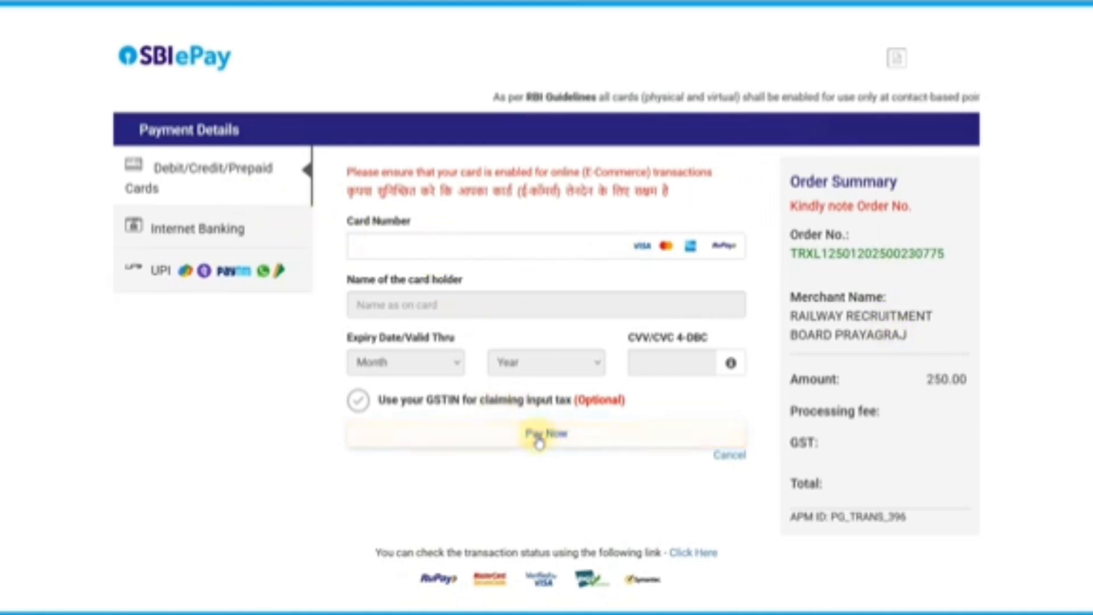
- After glancing at the internet banking bank list, choose UPI QR and proceed with Pay Now
left_click(216, 242)
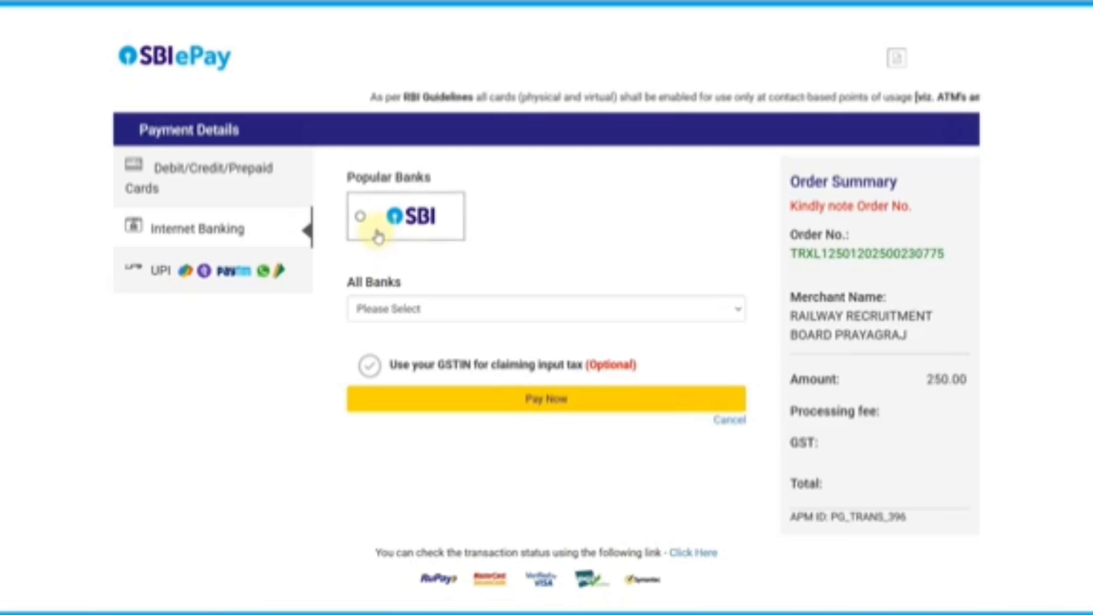
left_click(379, 230)
left_click(447, 316)
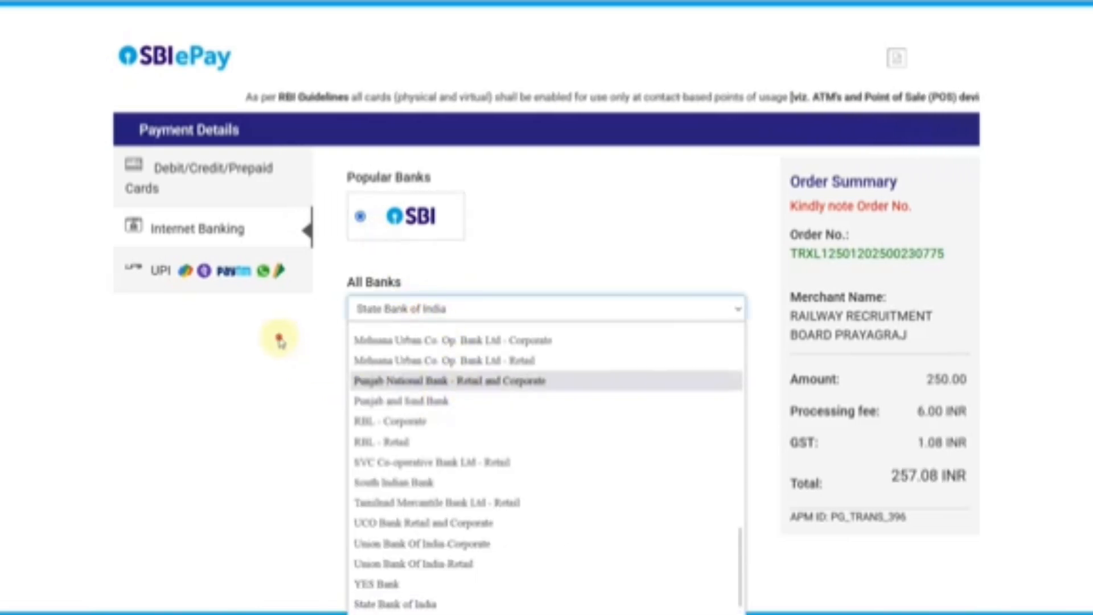
left_click(190, 283)
left_click(193, 280)
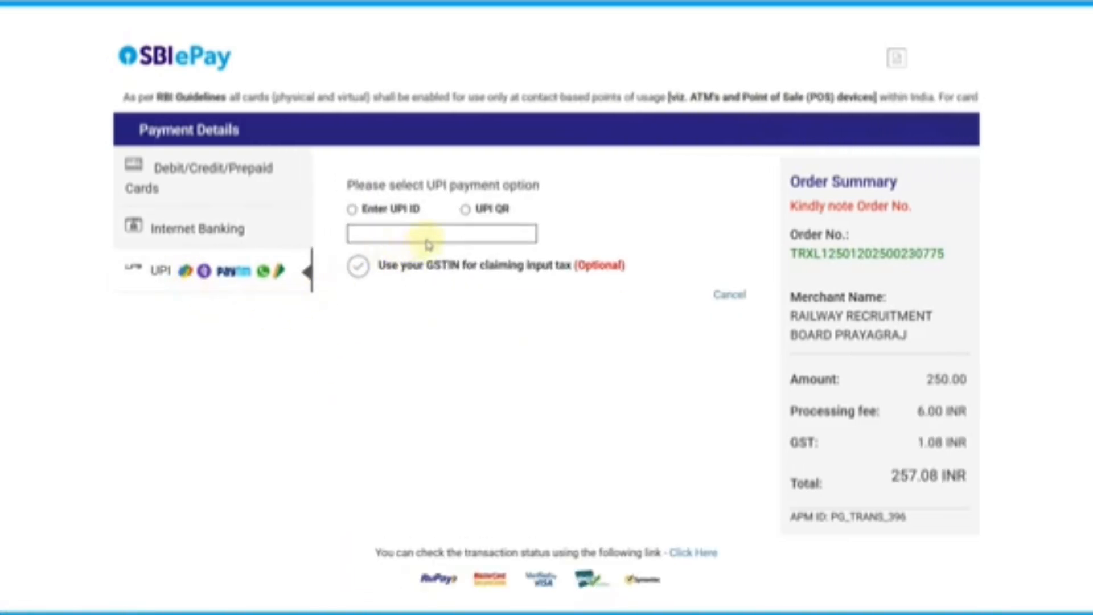
left_click(466, 210)
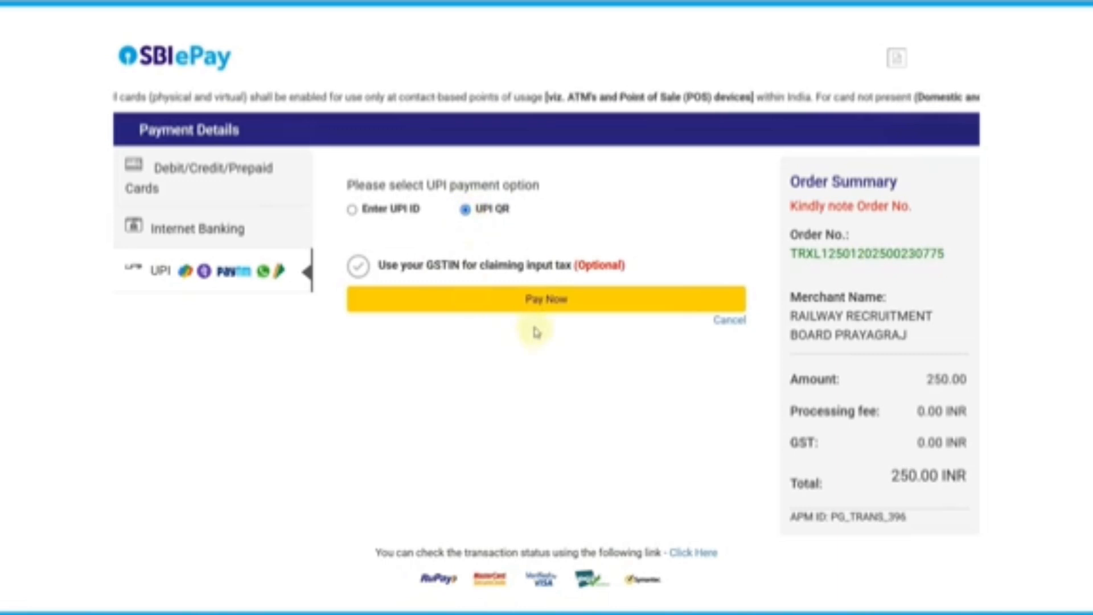
left_click(542, 307)
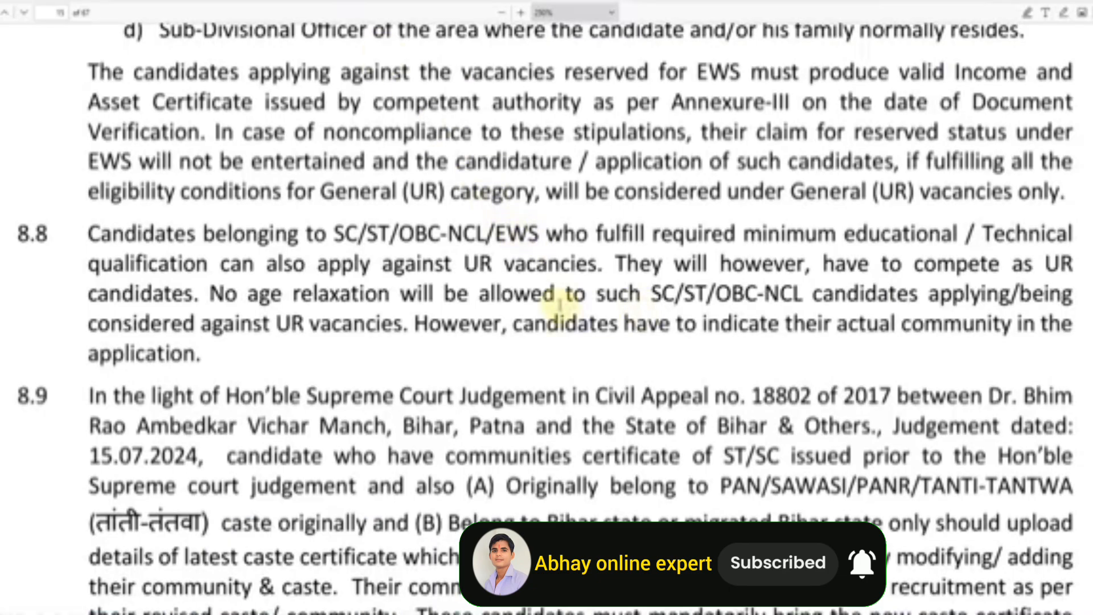
- Scroll the CEN 08/2024 PDF to the Important Dates & Times table (applications close 22.02.2025)
scroll(557, 294, "up", 5)
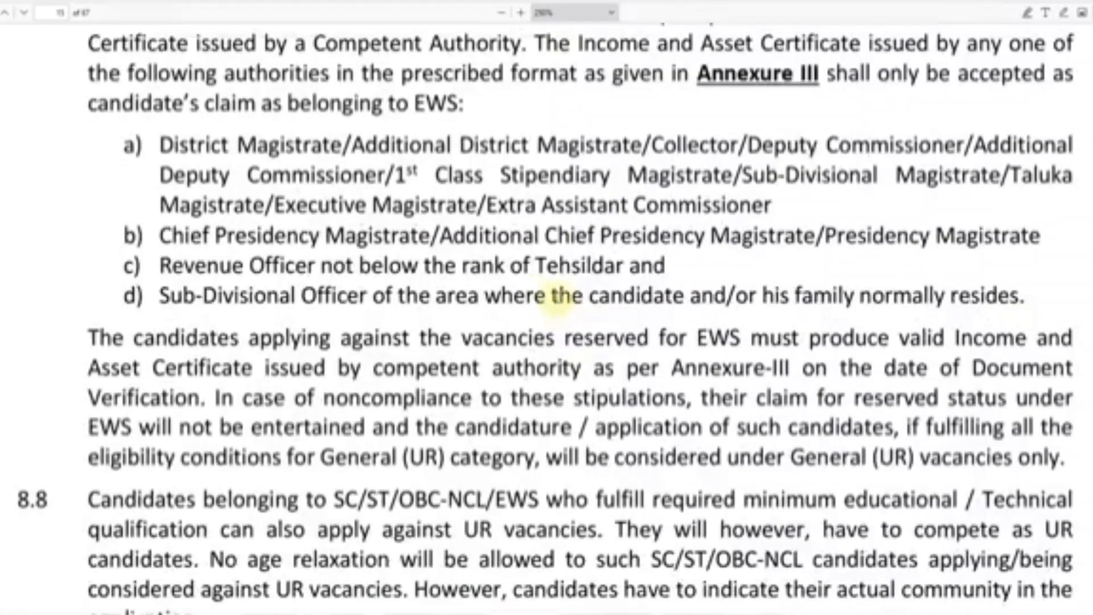
scroll(556, 296, "up", 7)
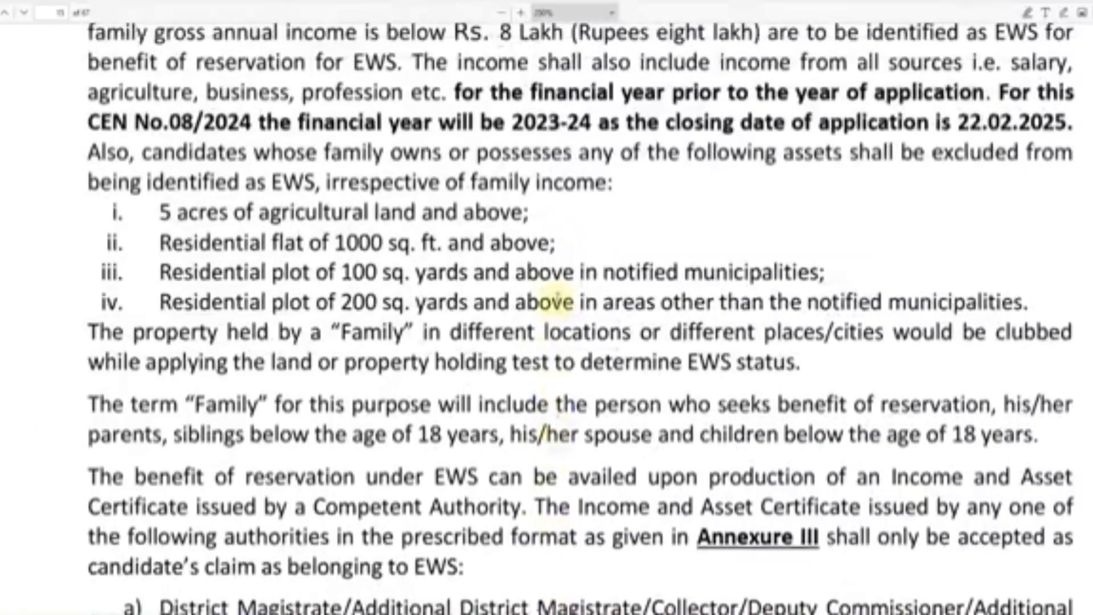
scroll(556, 287, "up", 3)
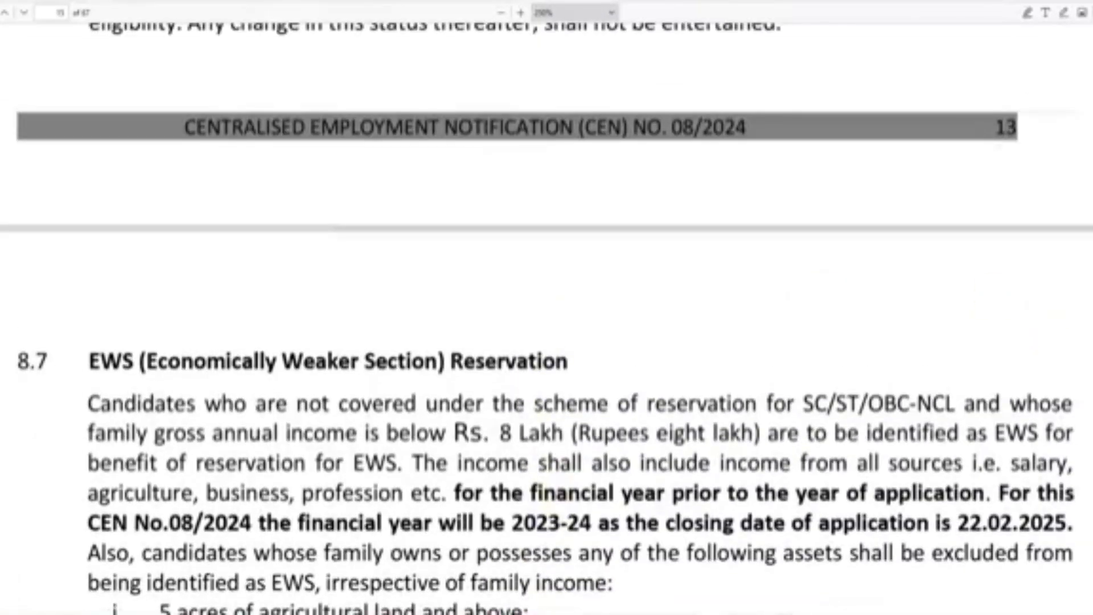
scroll(546, 319, "up", 20)
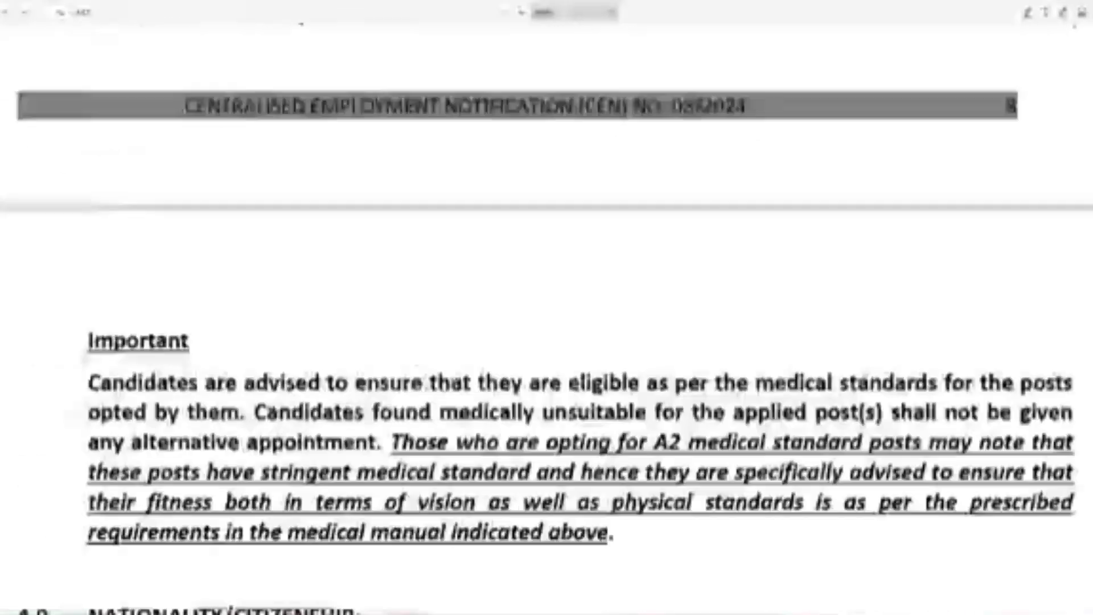
scroll(546, 319, "up", 20)
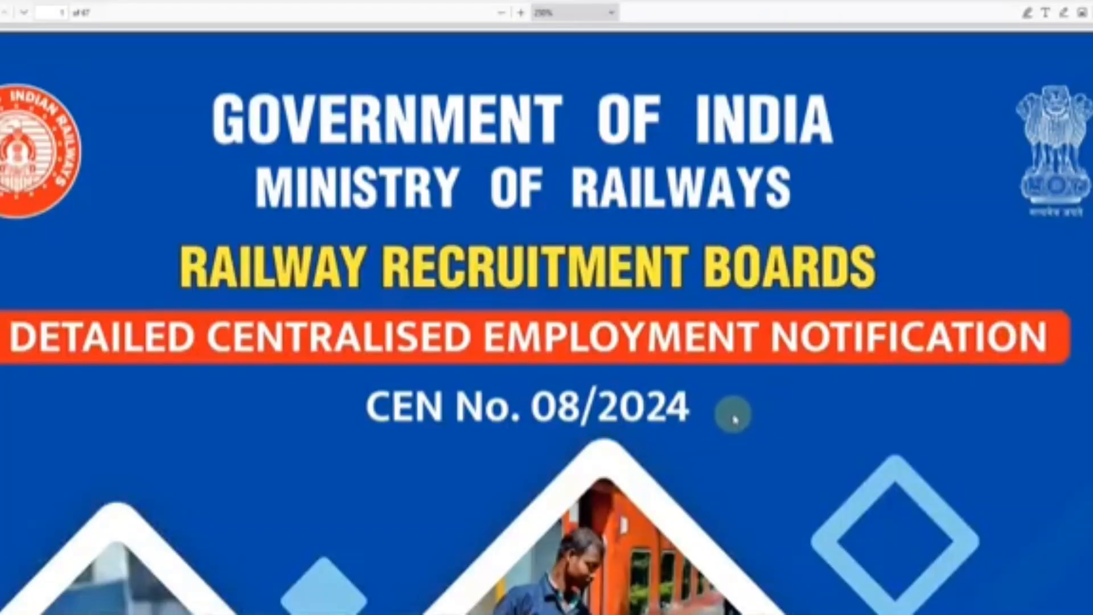
scroll(654, 393, "down", 10)
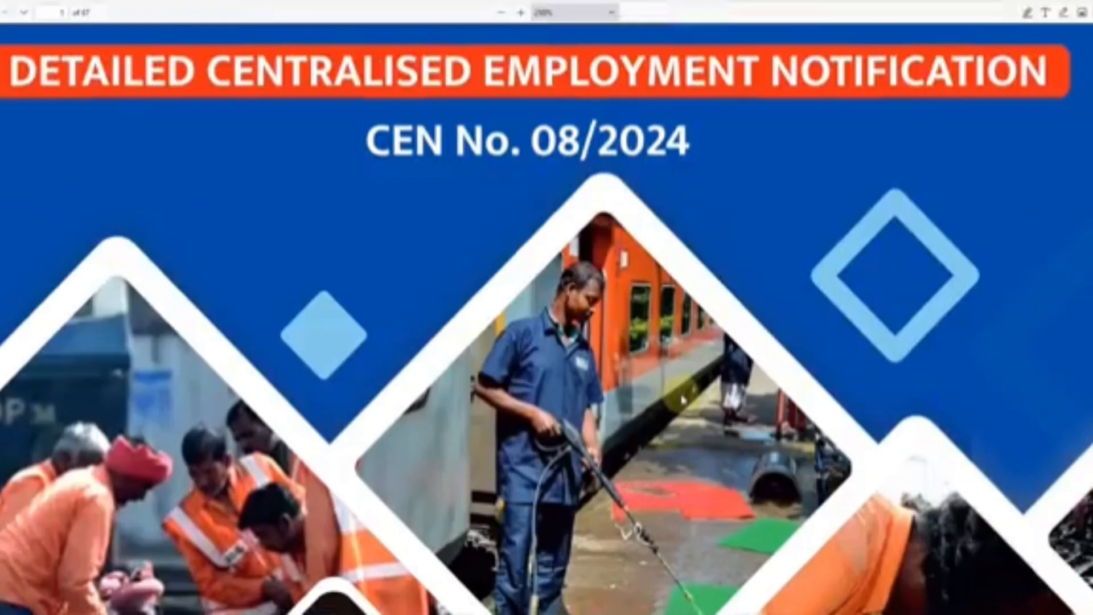
scroll(682, 400, "down", 10)
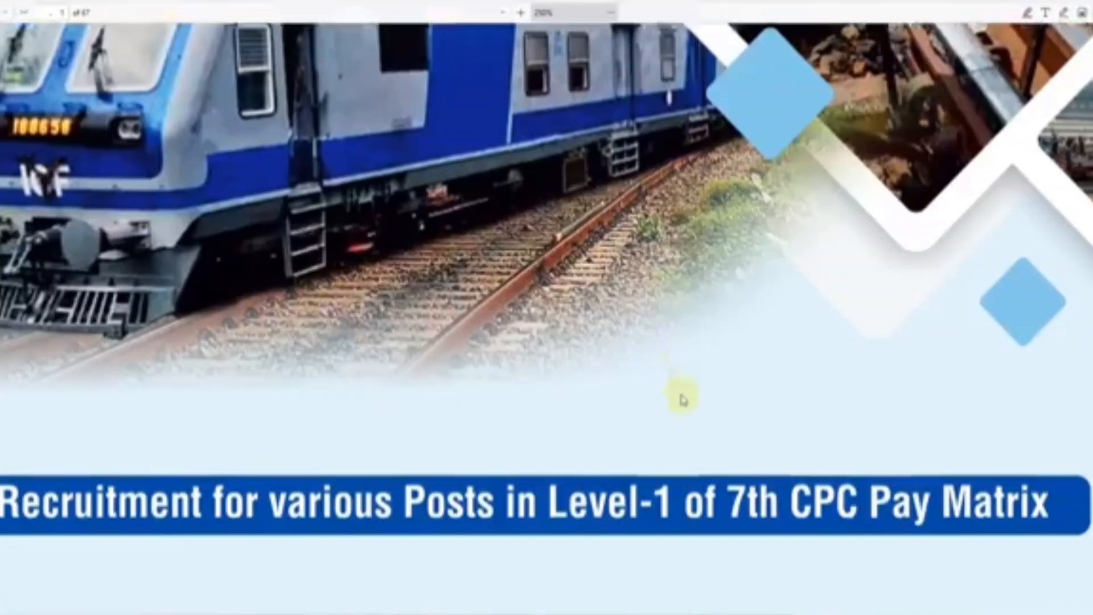
scroll(682, 400, "down", 8)
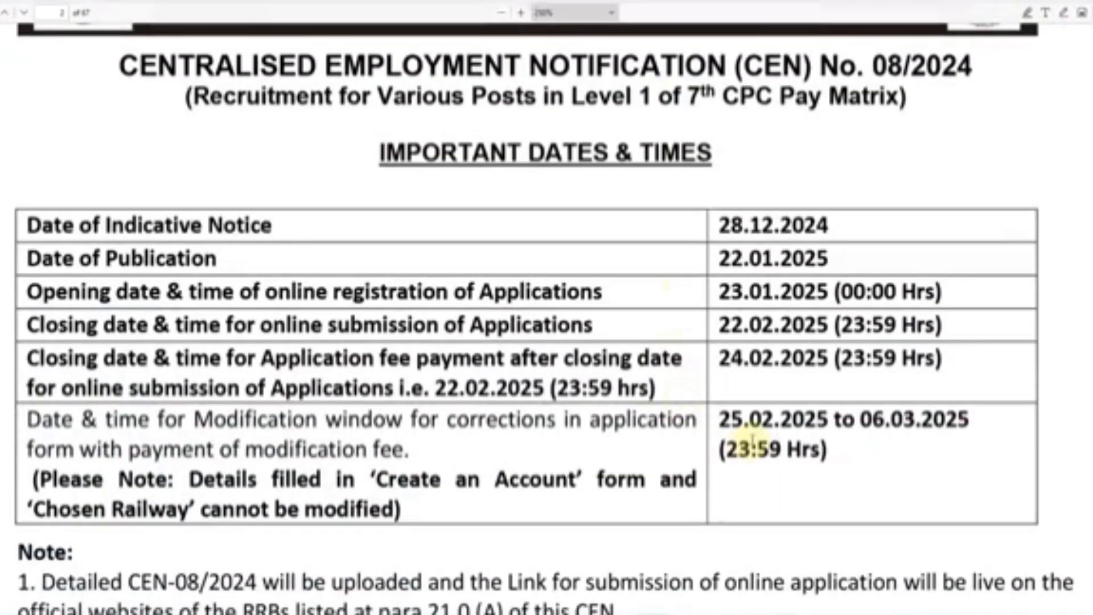